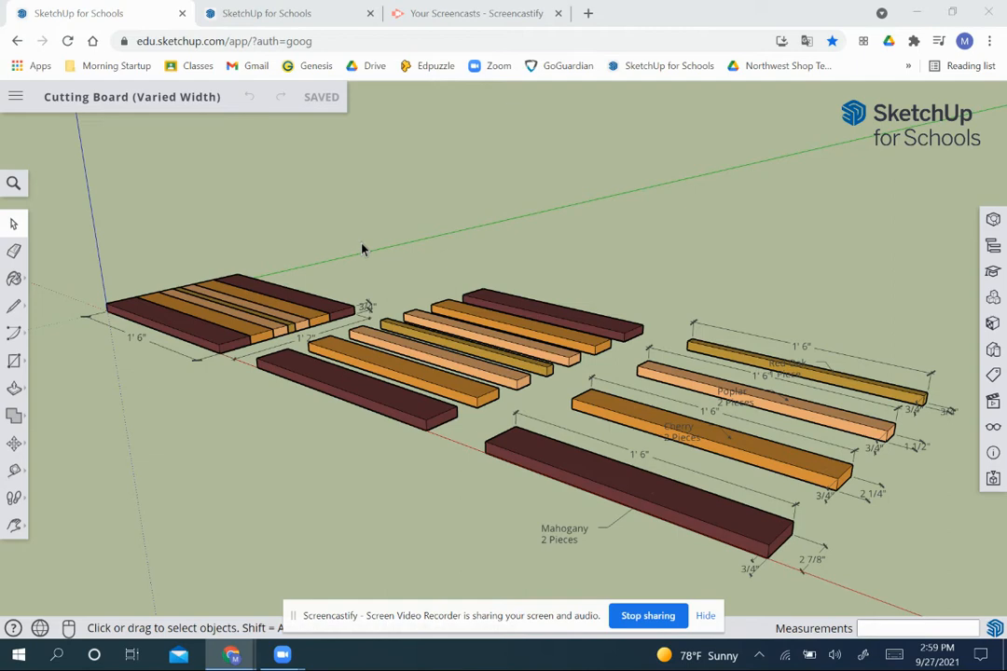
Step: Switch to the SketchUp home page and create a new model with the Fractional - Inches template
{"action": "left_click", "coordinate": [263, 15]}
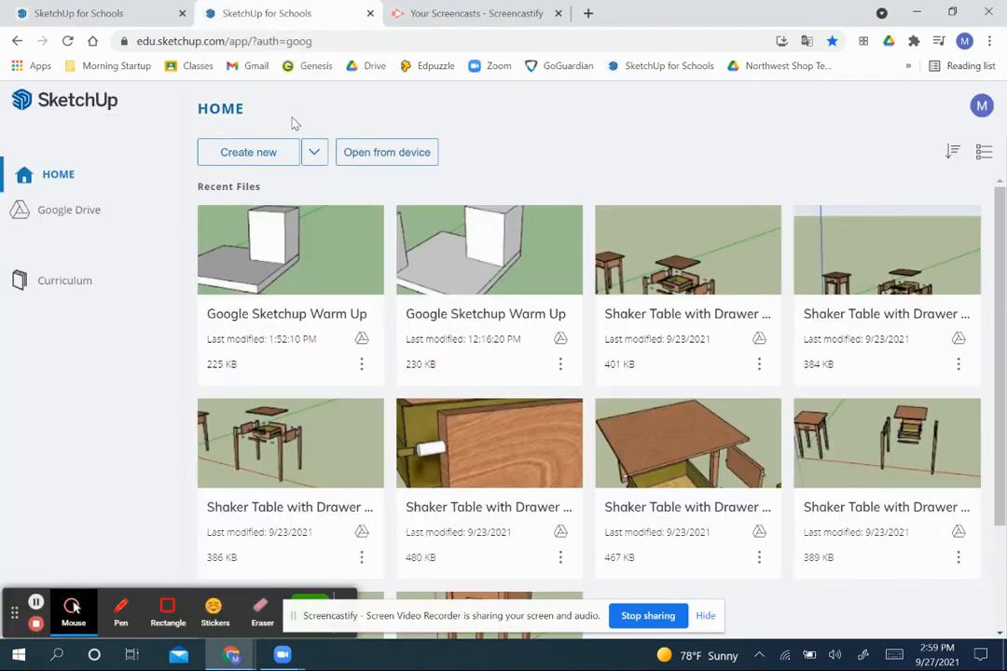
{"action": "left_click", "coordinate": [75, 611]}
{"action": "left_click", "coordinate": [163, 607]}
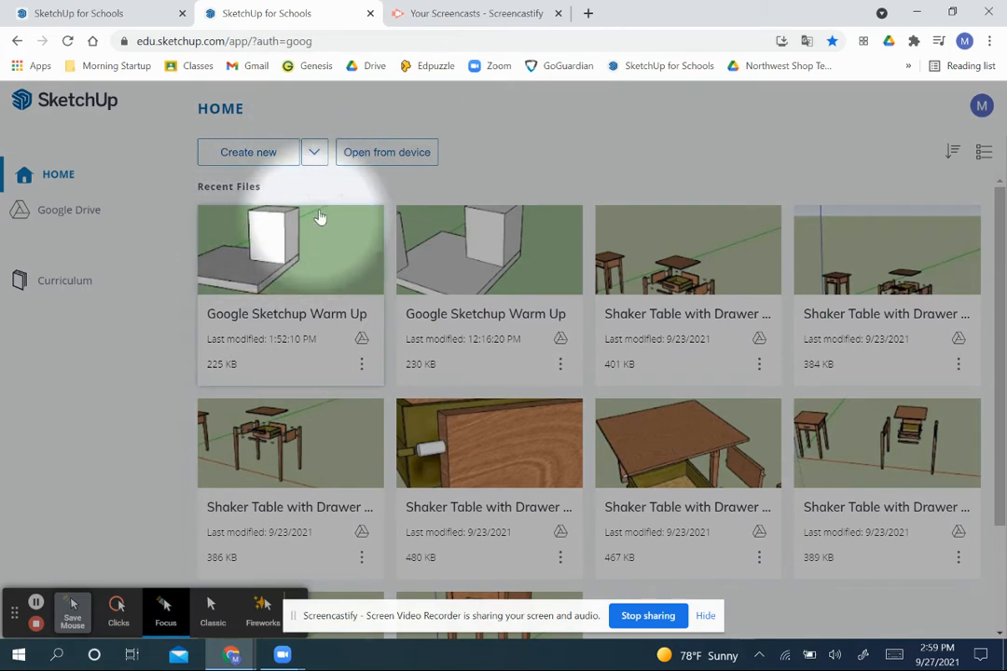
{"action": "left_click", "coordinate": [705, 616]}
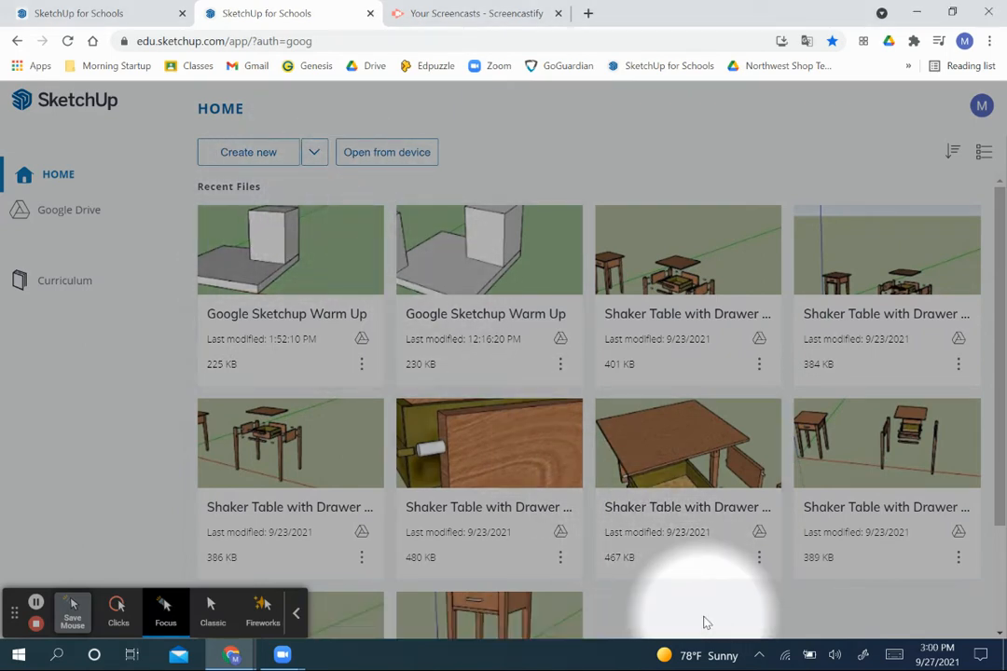
{"action": "left_click", "coordinate": [314, 154]}
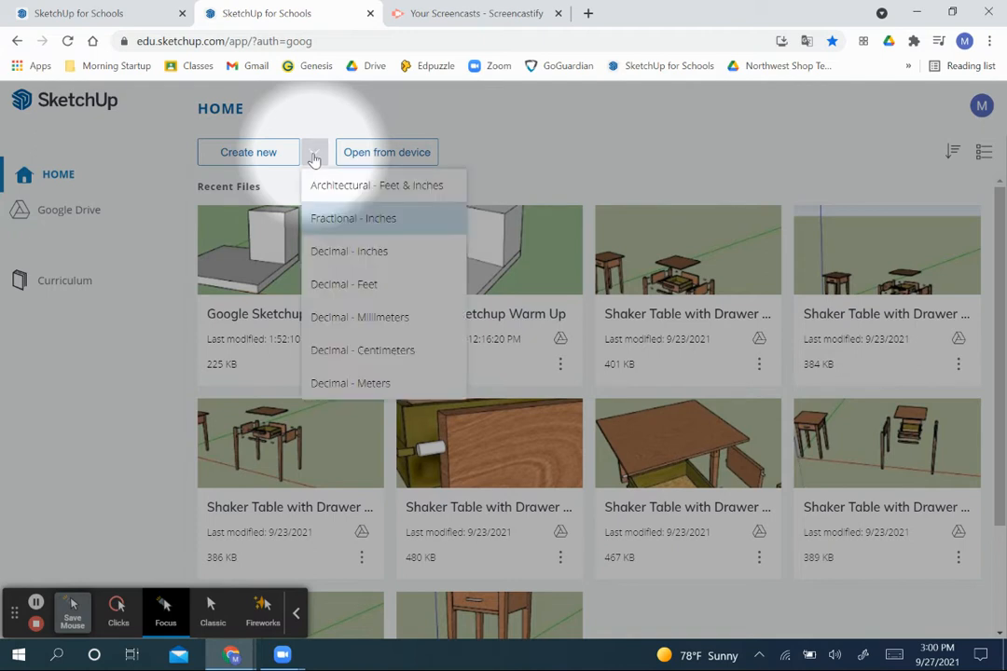
{"action": "left_click", "coordinate": [389, 219]}
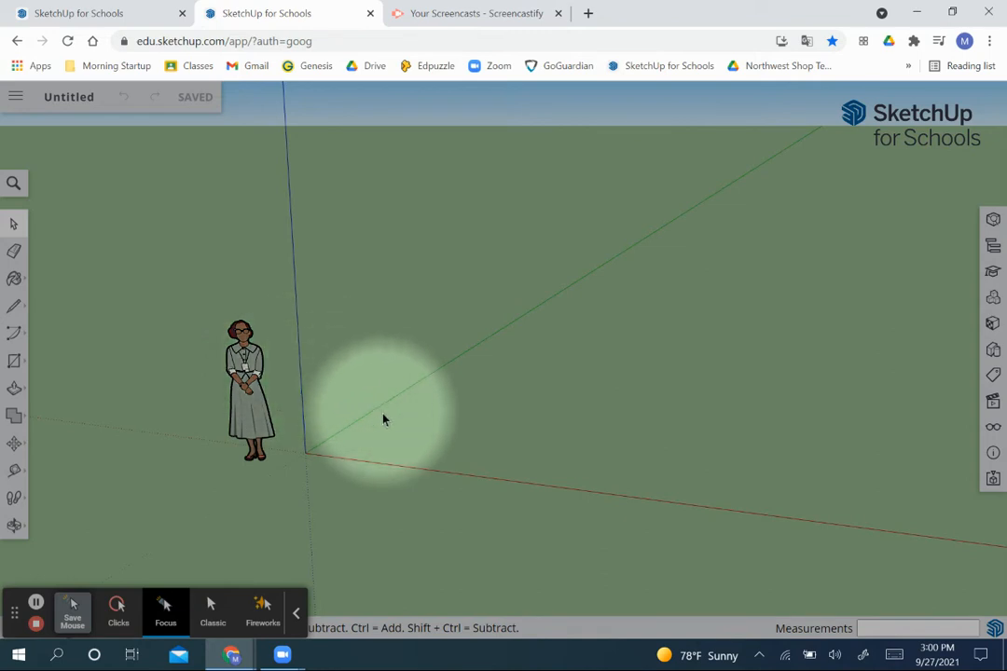
Step: Start saving the untitled model and browse to My Drive > Furniture and Wood > Google Sketchup as its location
{"action": "scroll", "coordinate": [383, 419], "scroll_direction": "up", "scroll_amount": 3}
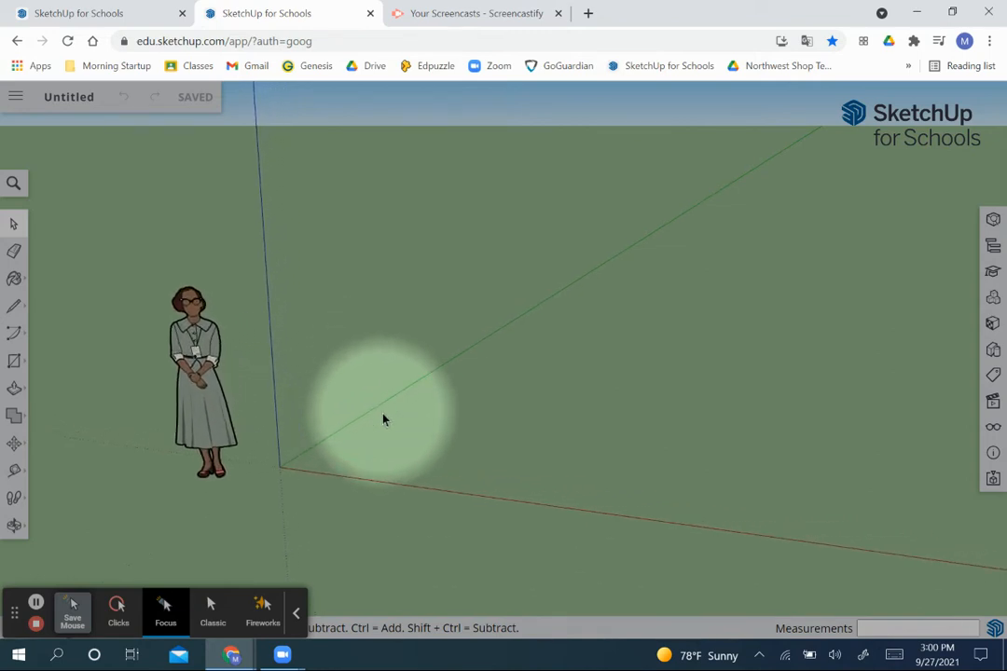
{"action": "scroll", "coordinate": [384, 417], "scroll_direction": "up", "scroll_amount": 2}
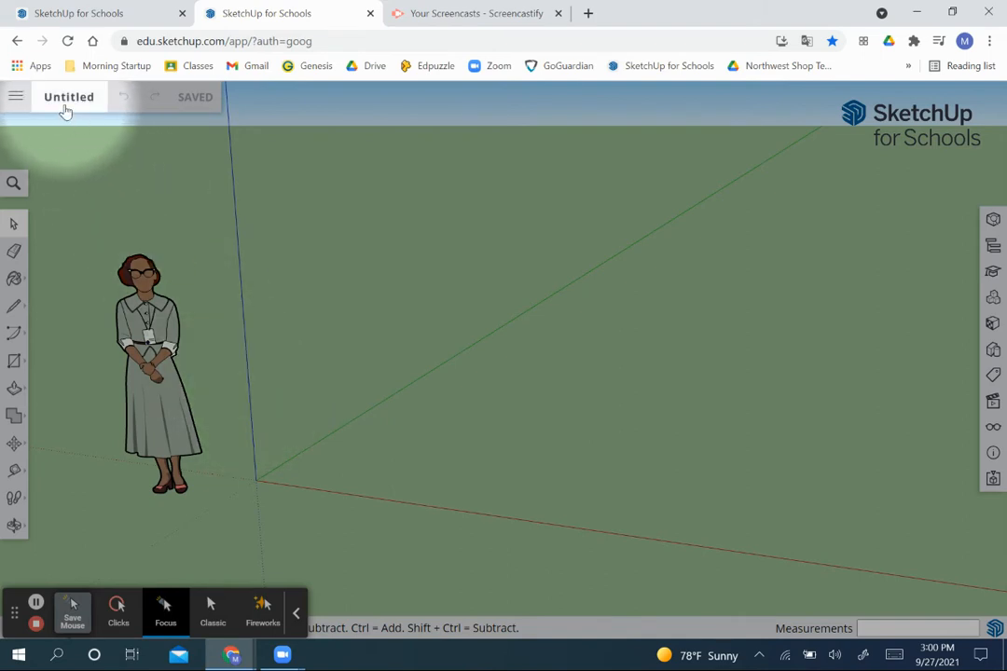
{"action": "left_click", "coordinate": [65, 104]}
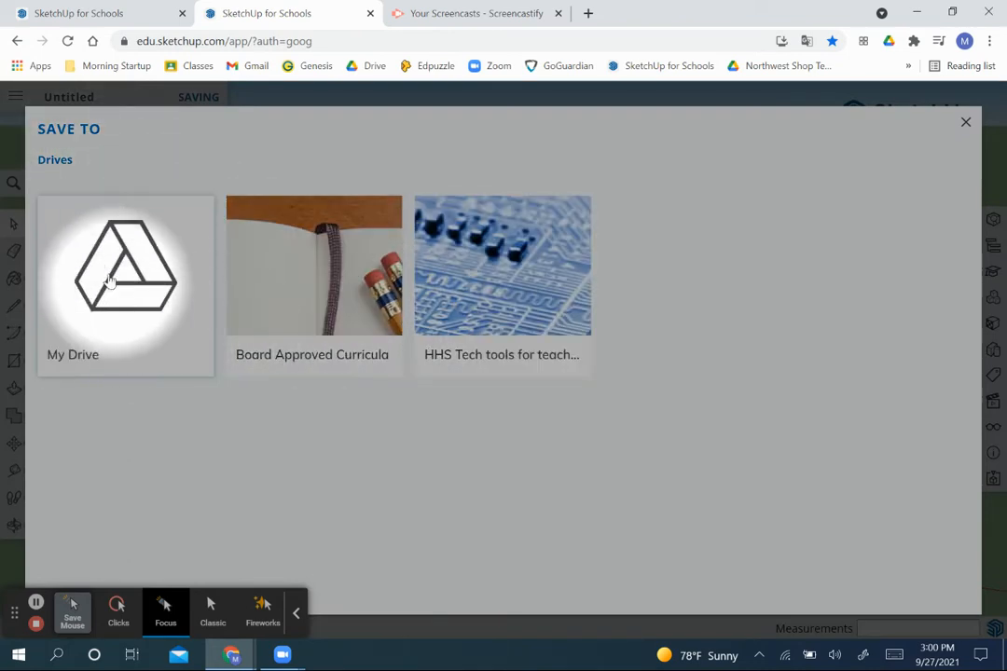
{"action": "left_click", "coordinate": [106, 316]}
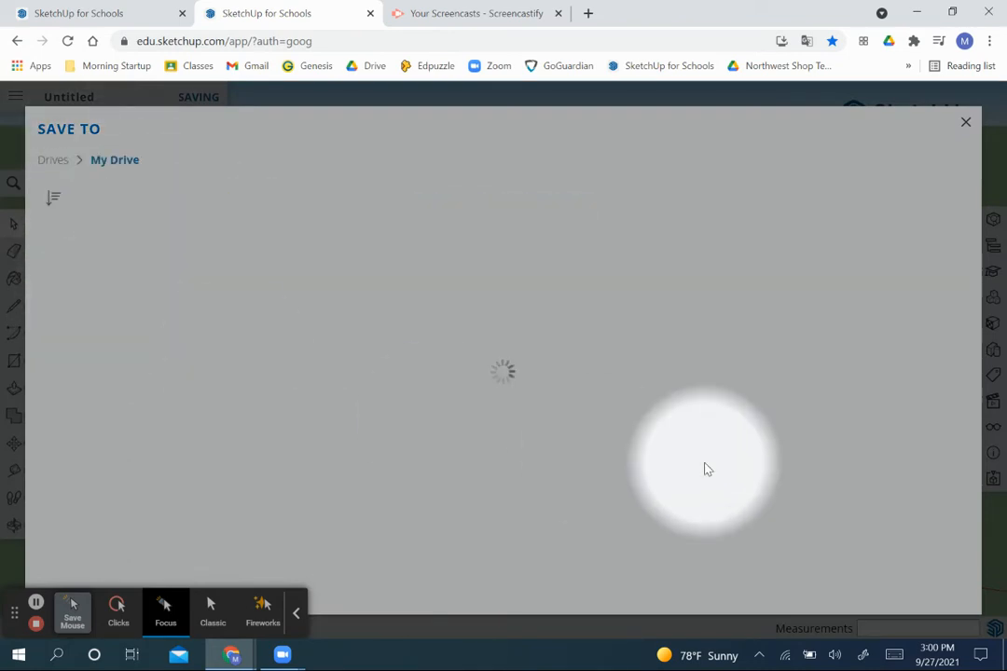
{"action": "left_click", "coordinate": [855, 469]}
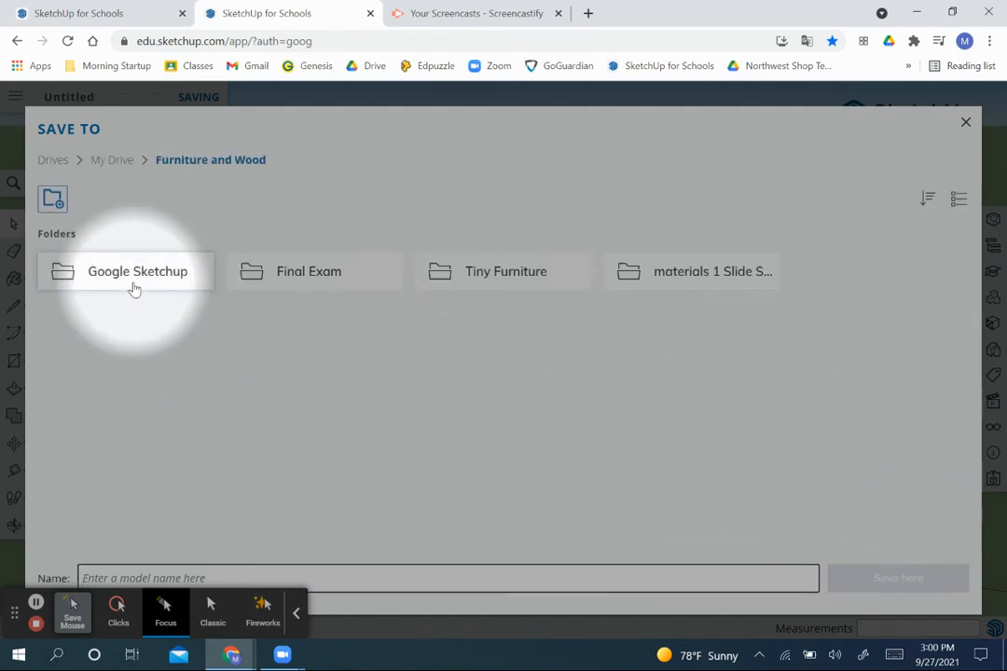
{"action": "left_click", "coordinate": [134, 290]}
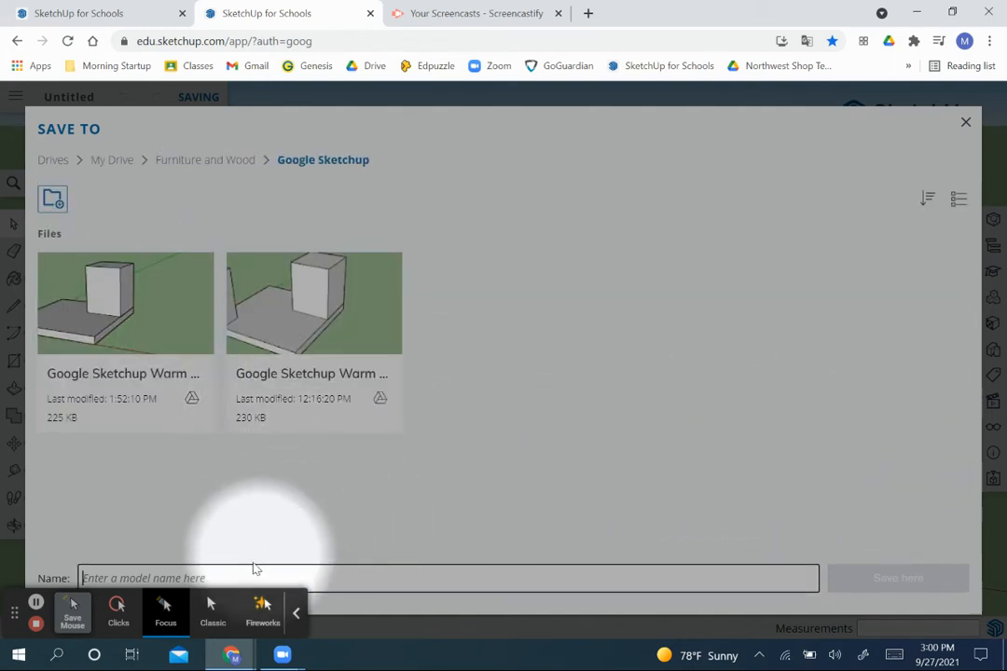
Step: Name the model with the teacher's name followed by "Cutting Board" and save it in the Google Sketchup folder
{"action": "type", "text": "M"}
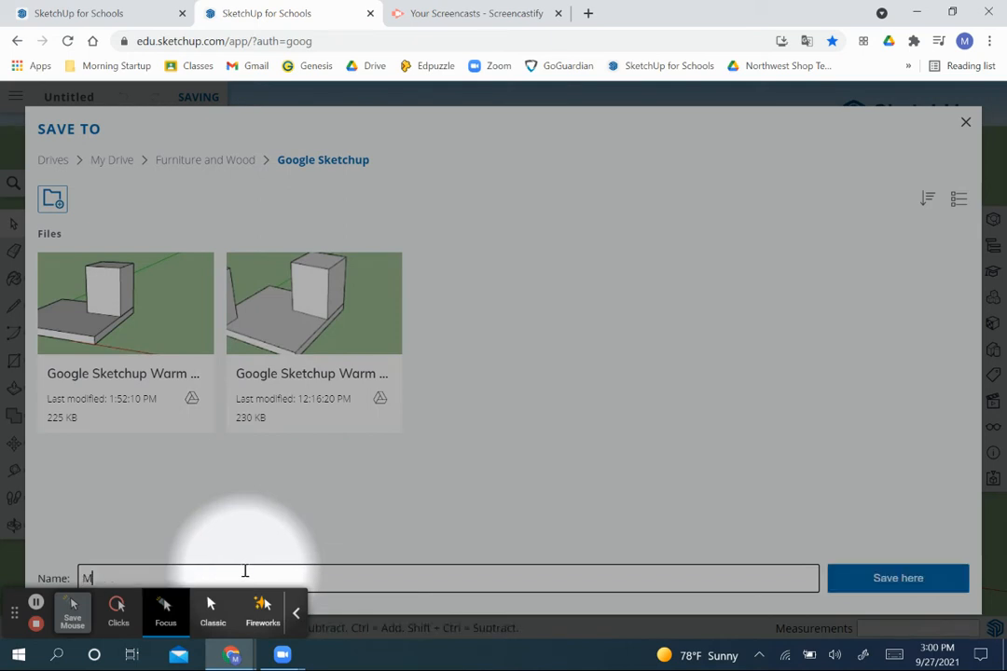
{"action": "type", "text": "r. Friedman Cutting Board"}
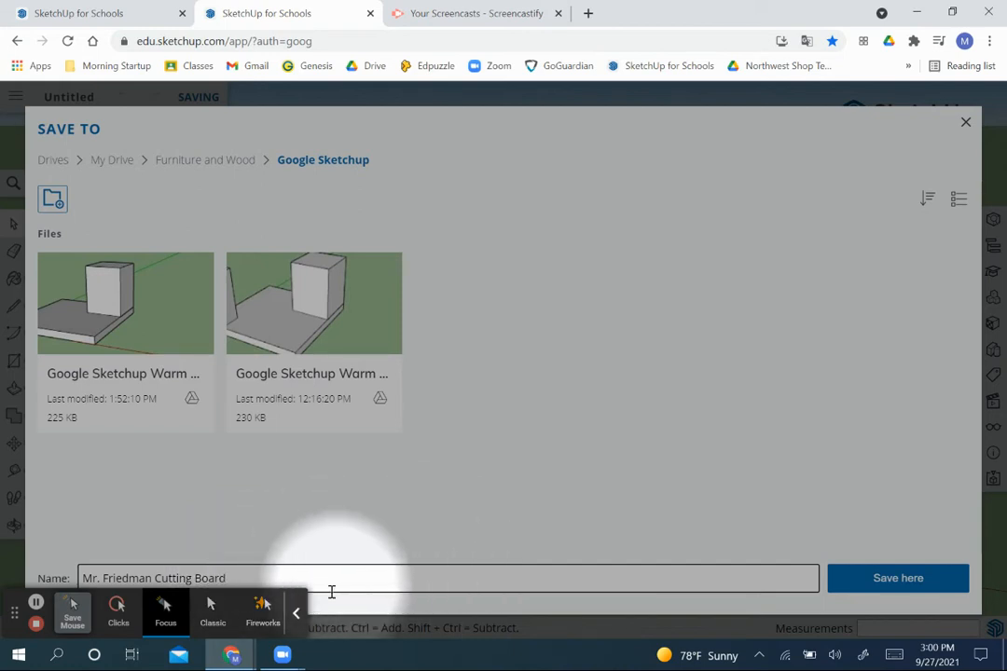
{"action": "left_click", "coordinate": [295, 613]}
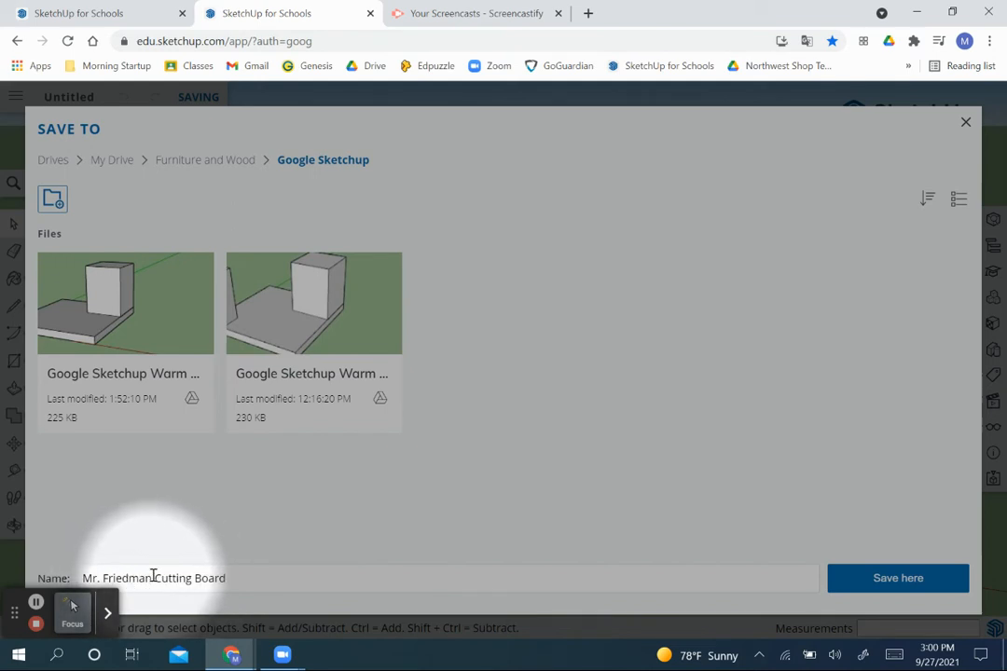
{"action": "left_click_drag", "start_coordinate": [151, 577], "coordinate": [58, 581]}
{"action": "left_click_drag", "start_coordinate": [155, 578], "coordinate": [261, 575]}
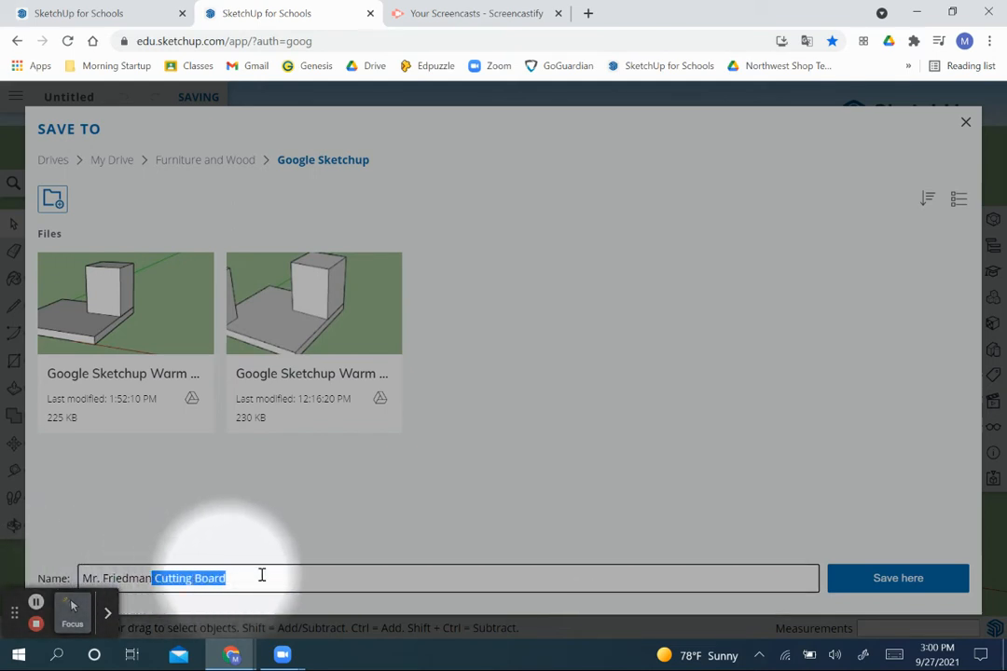
{"action": "left_click", "coordinate": [261, 576]}
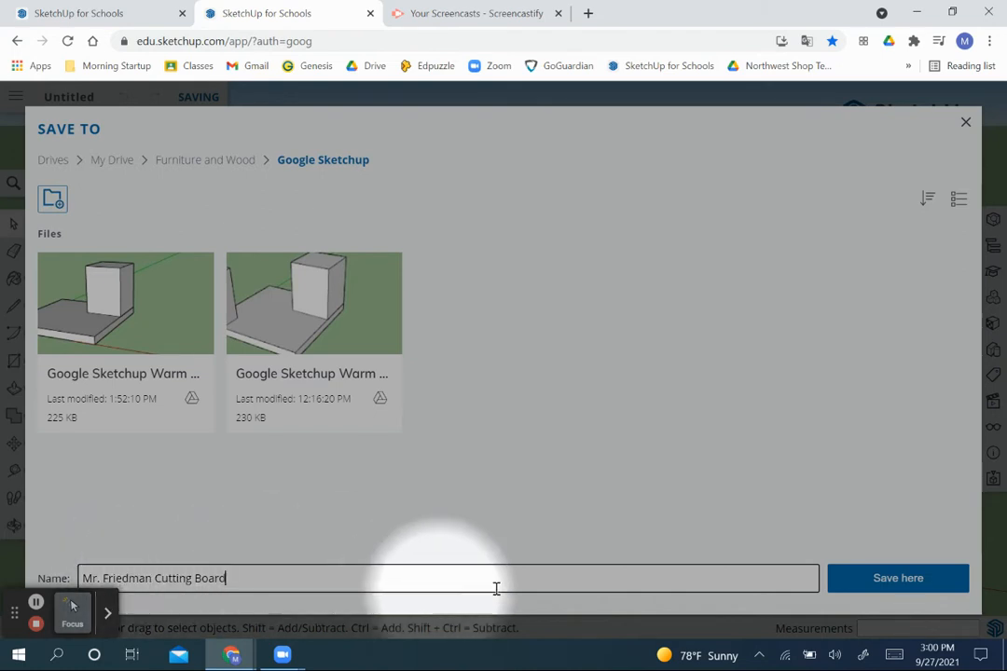
{"action": "left_click", "coordinate": [890, 579]}
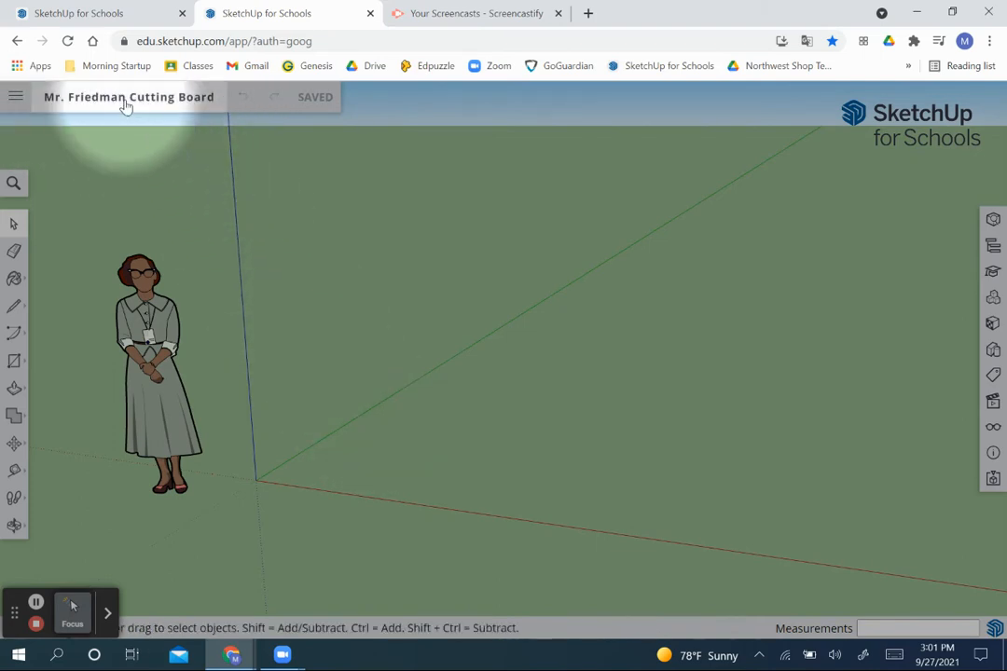
Step: Examine the mahogany strip's dimensions in the Cutting Board (Varied Width) reference model and return to the new model
{"action": "left_click", "coordinate": [103, 15]}
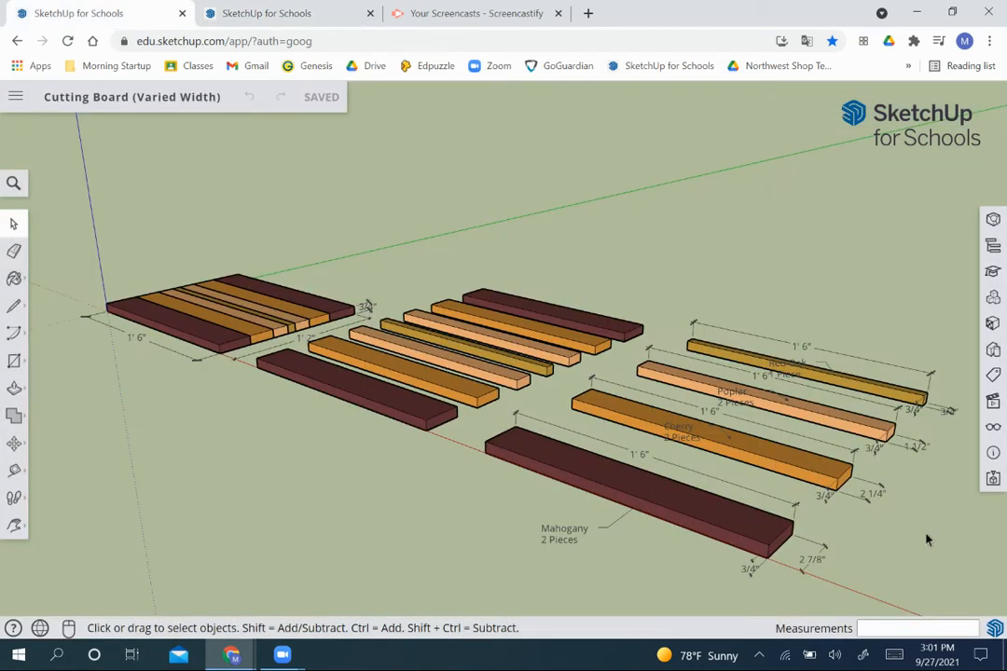
{"action": "scroll", "coordinate": [928, 539], "scroll_direction": "up", "scroll_amount": 2}
{"action": "scroll", "coordinate": [928, 540], "scroll_direction": "up", "scroll_amount": 1}
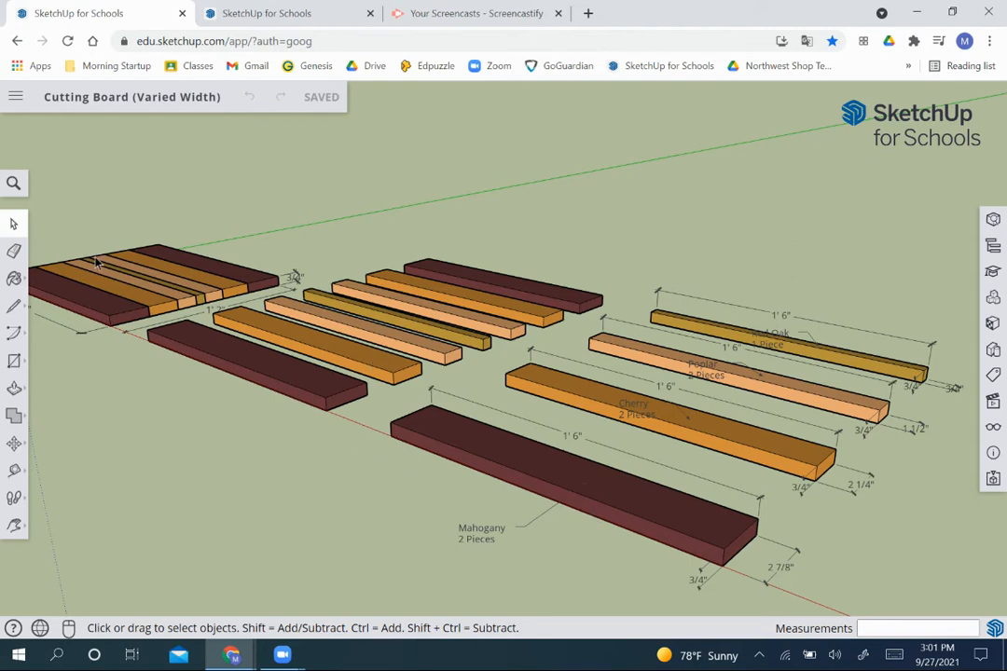
{"action": "left_click", "coordinate": [587, 485]}
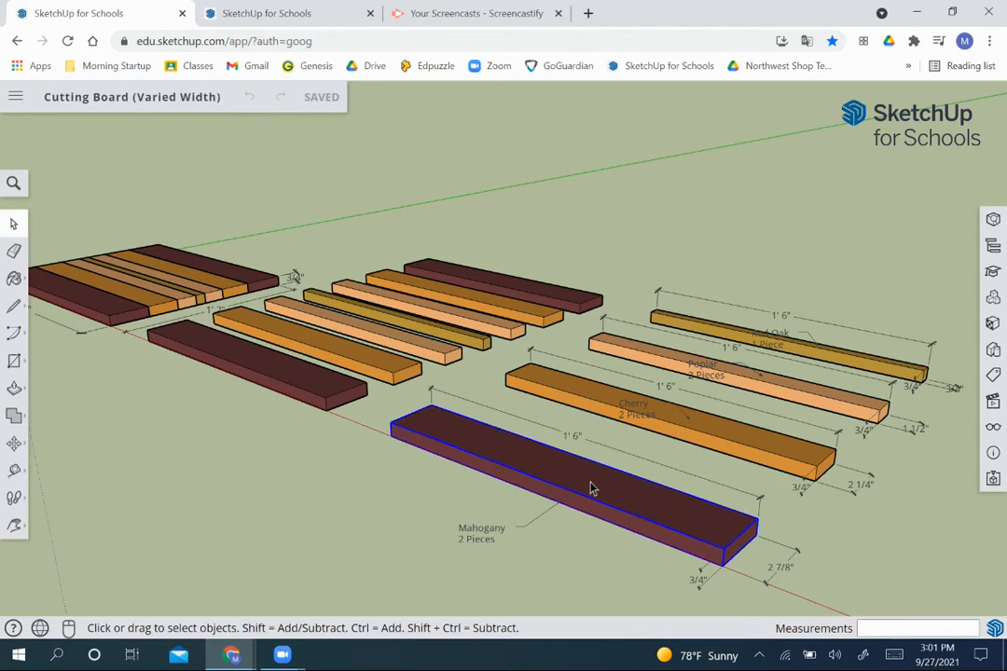
{"action": "left_click", "coordinate": [705, 580]}
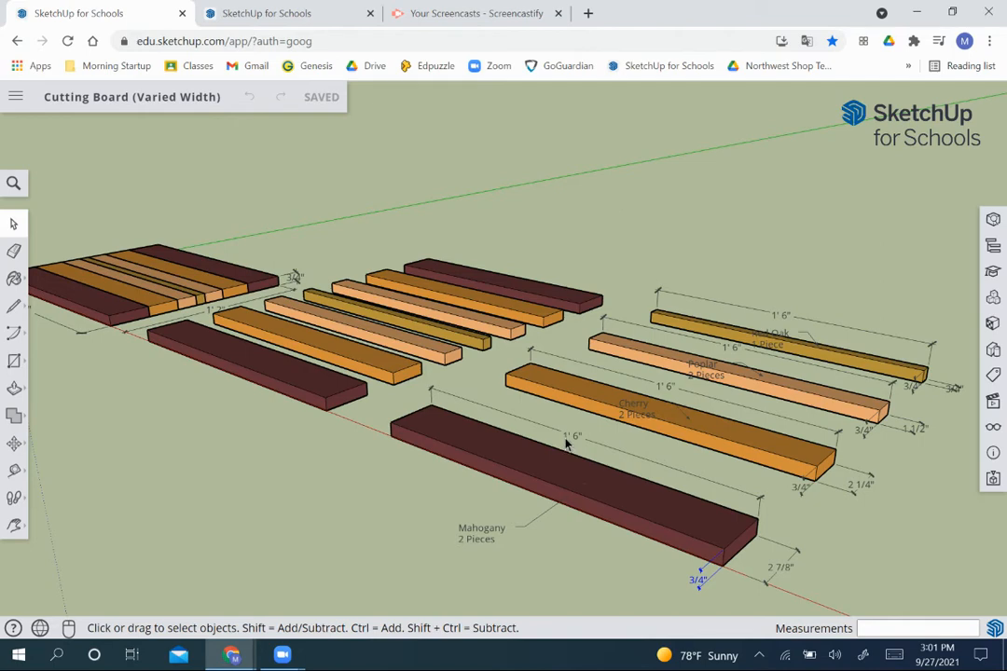
{"action": "left_click", "coordinate": [278, 16]}
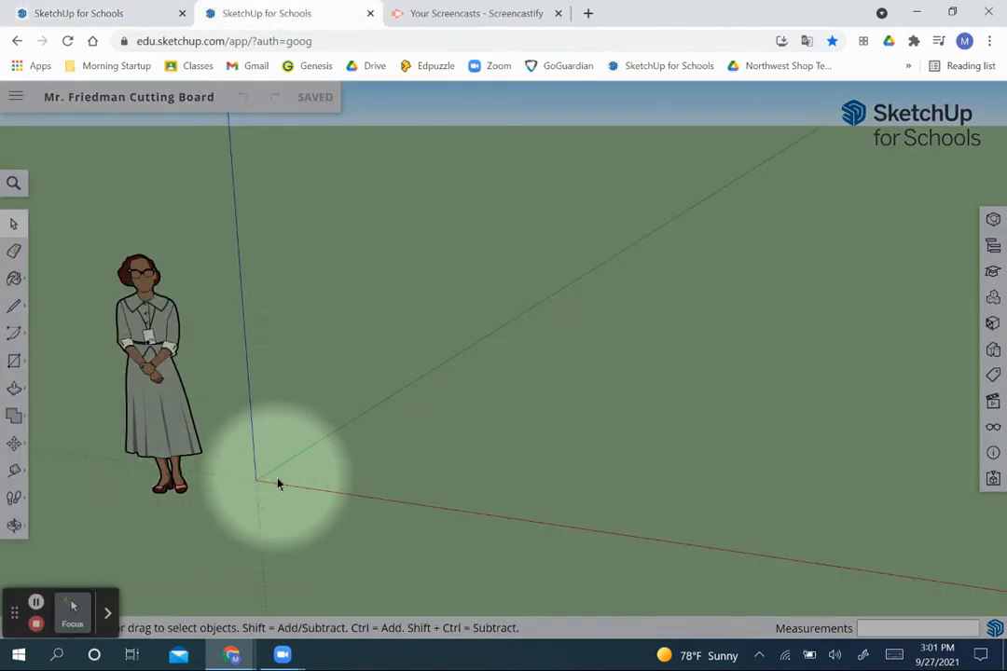
Step: Try a 2 7/8 by 18 inch rectangle starting at the origin, and undo it
{"action": "key", "text": "r"}
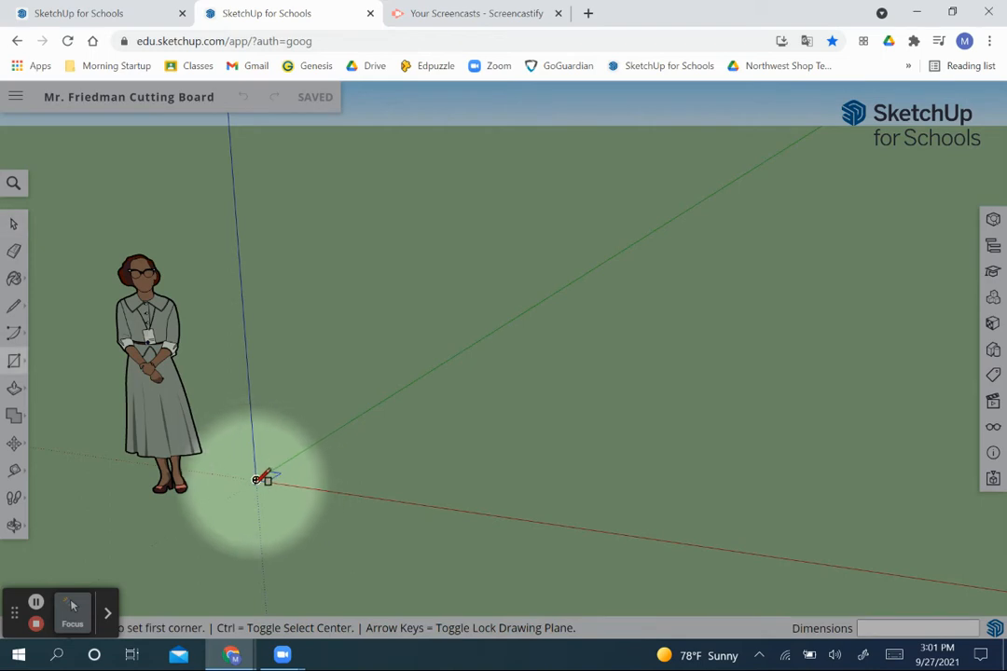
{"action": "left_click", "coordinate": [257, 480]}
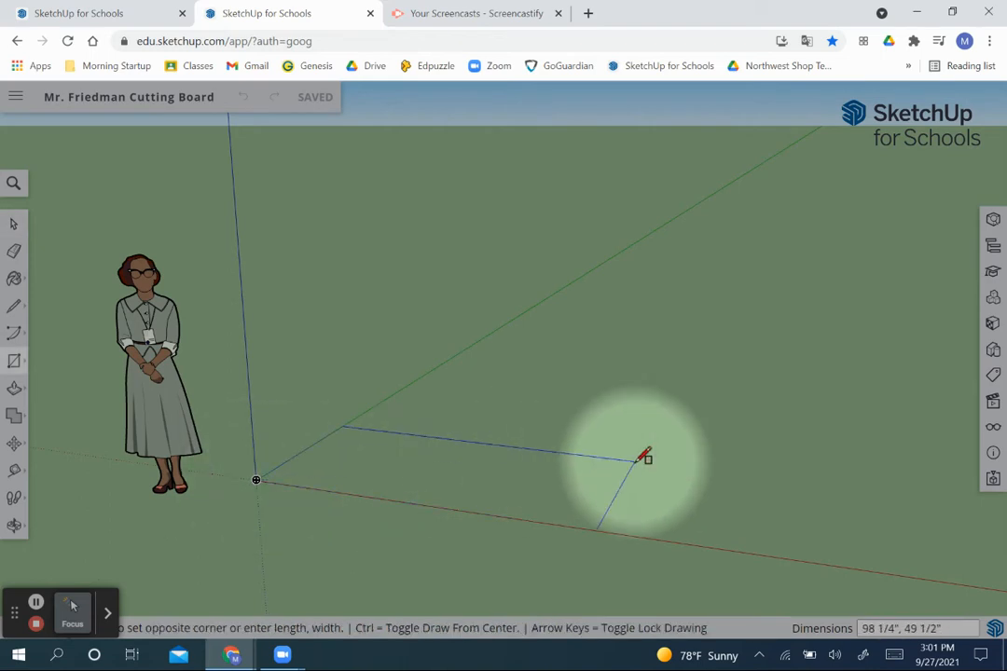
{"action": "left_click", "coordinate": [548, 472]}
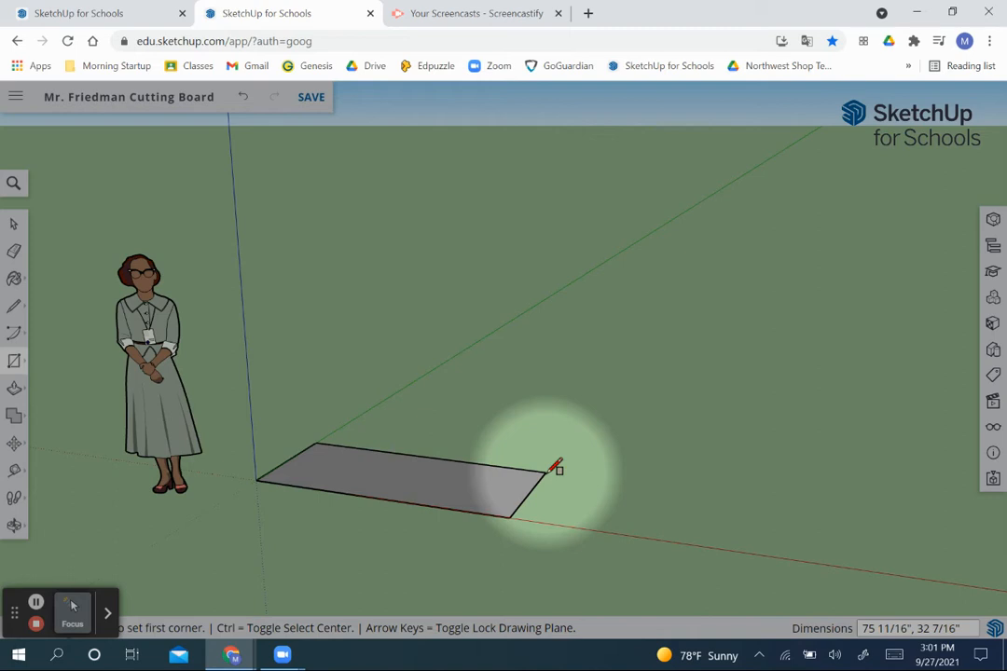
{"action": "type", "text": "2"}
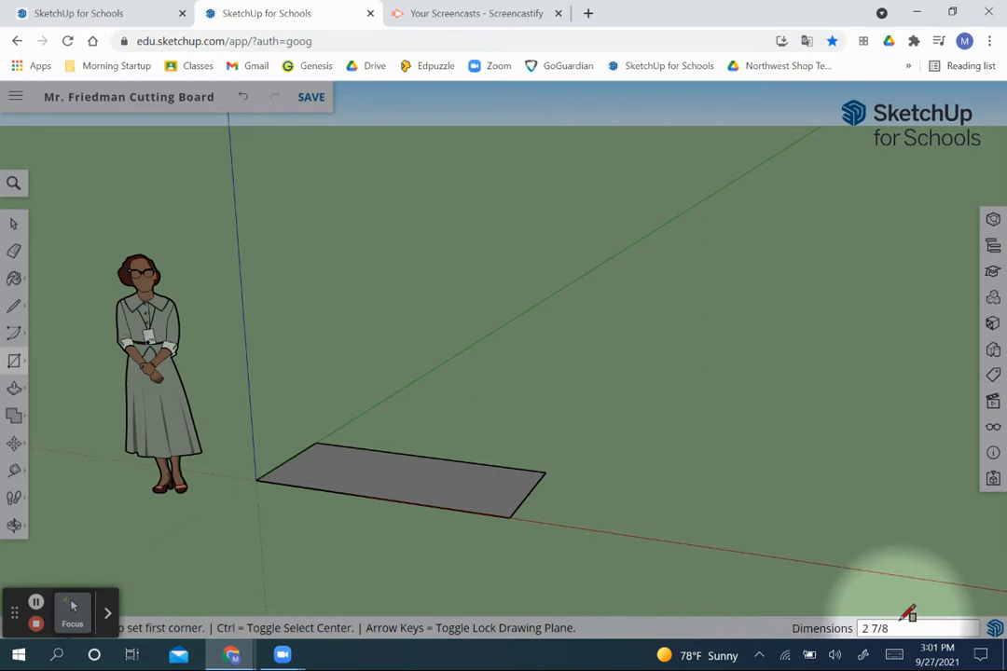
{"action": "type", "text": "7/8,18"}
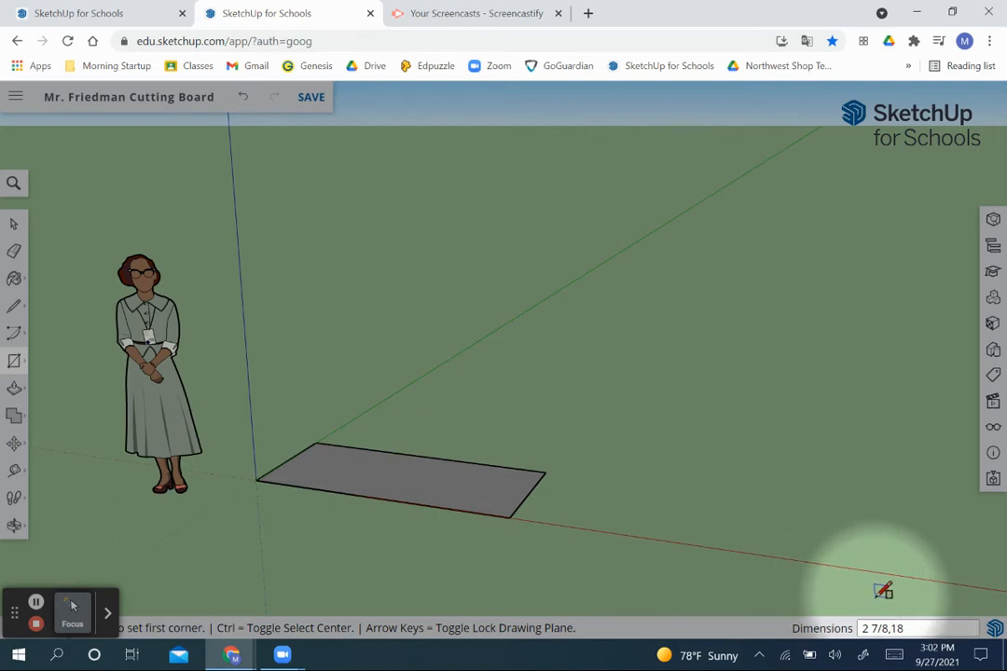
{"action": "key", "text": "Return"}
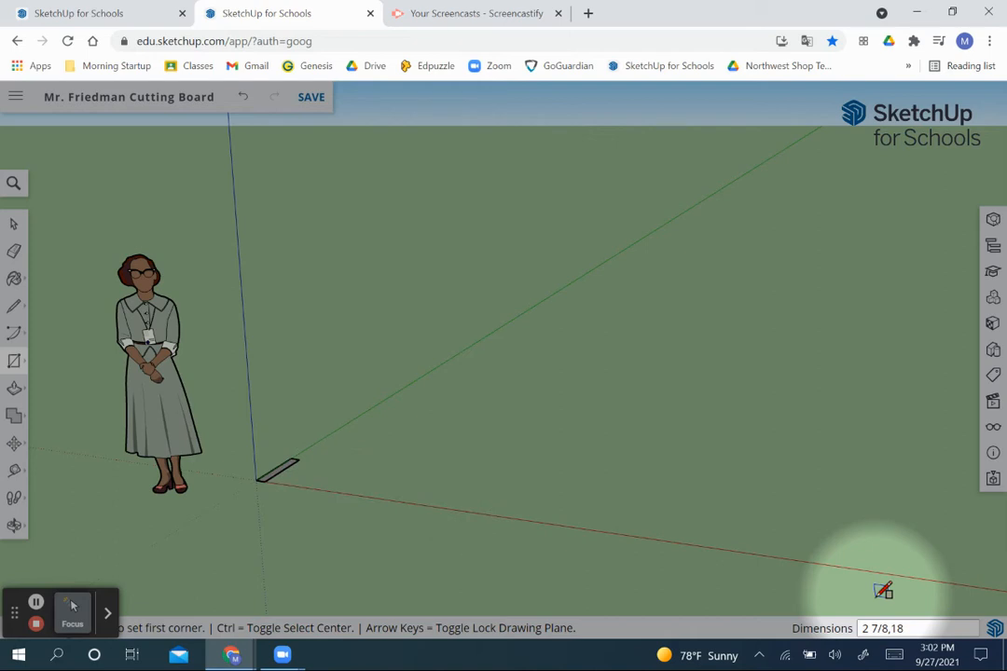
{"action": "key", "text": "ctrl+z"}
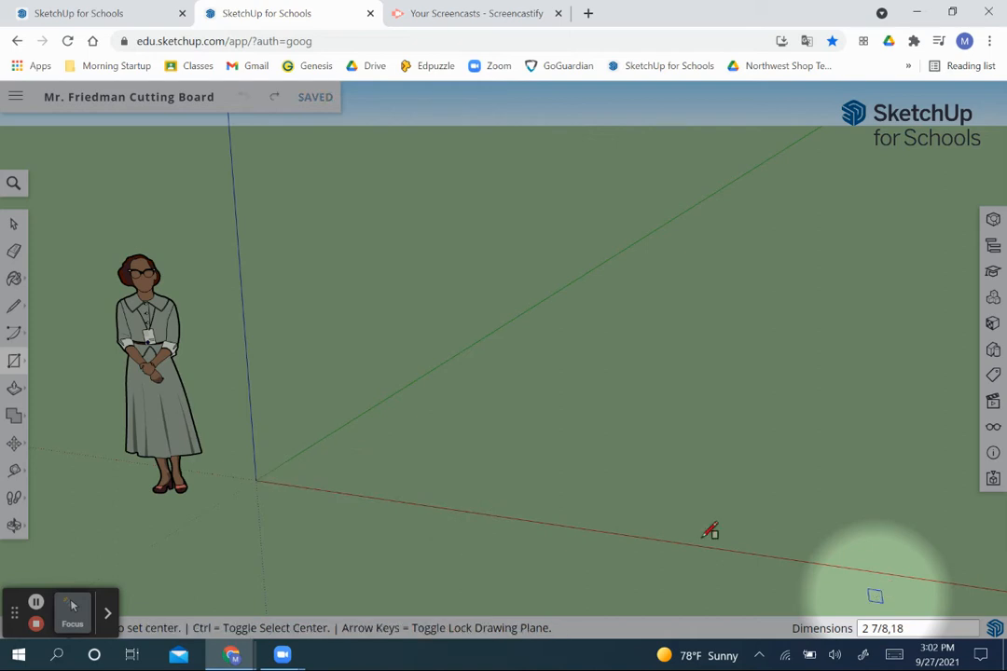
Step: Draw a rectangle on the ground from the origin, 18 inches along the red axis and 2 7/8 inches along the green axis
{"action": "left_click", "coordinate": [257, 478]}
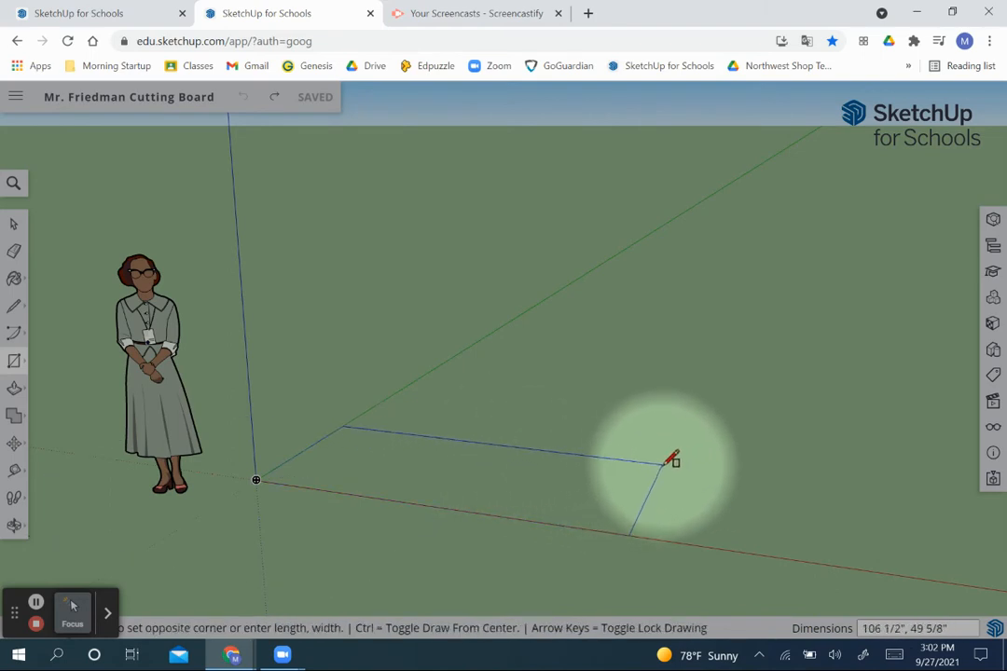
{"action": "left_click", "coordinate": [663, 463]}
{"action": "type", "text": "18,2 7/8"}
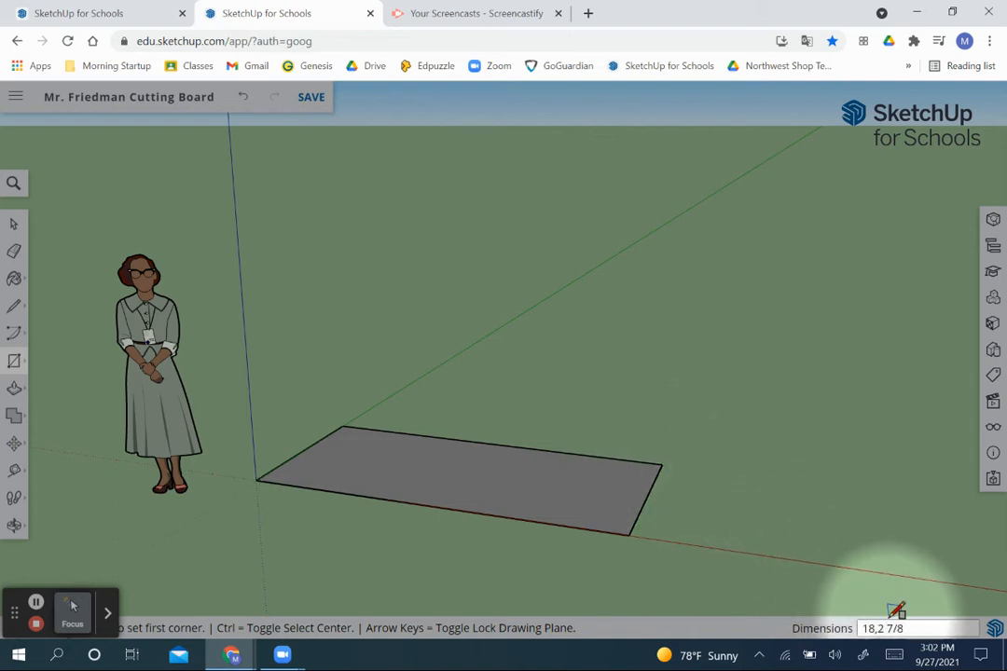
{"action": "key", "text": "Return"}
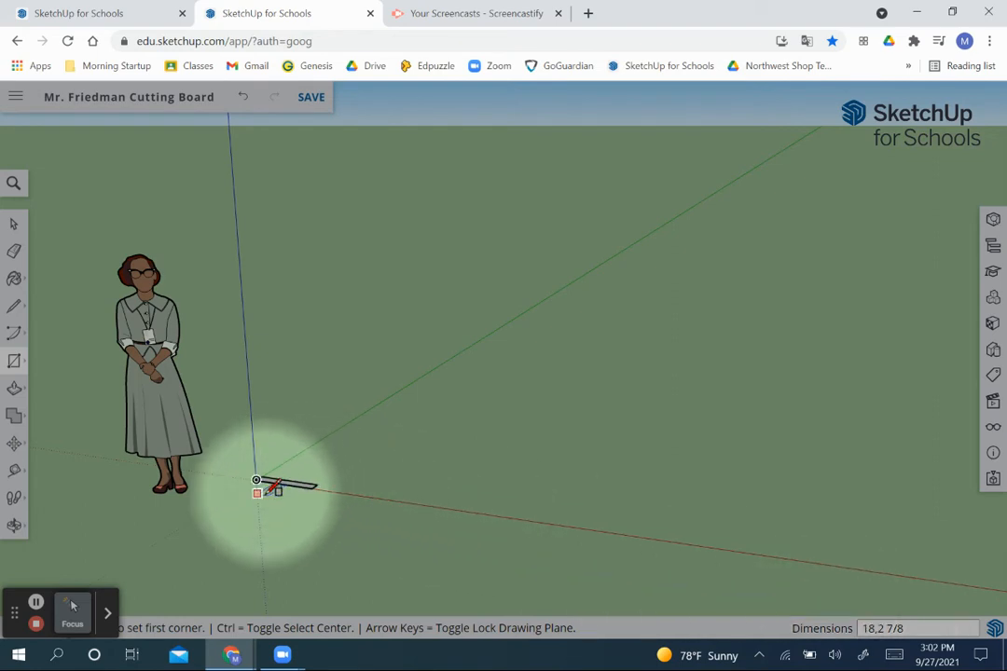
Step: Push/Pull the 18 by 2 7/8 inch rectangle upward to a thickness of 3/4 inch
{"action": "scroll", "coordinate": [252, 479], "scroll_direction": "up", "scroll_amount": 5}
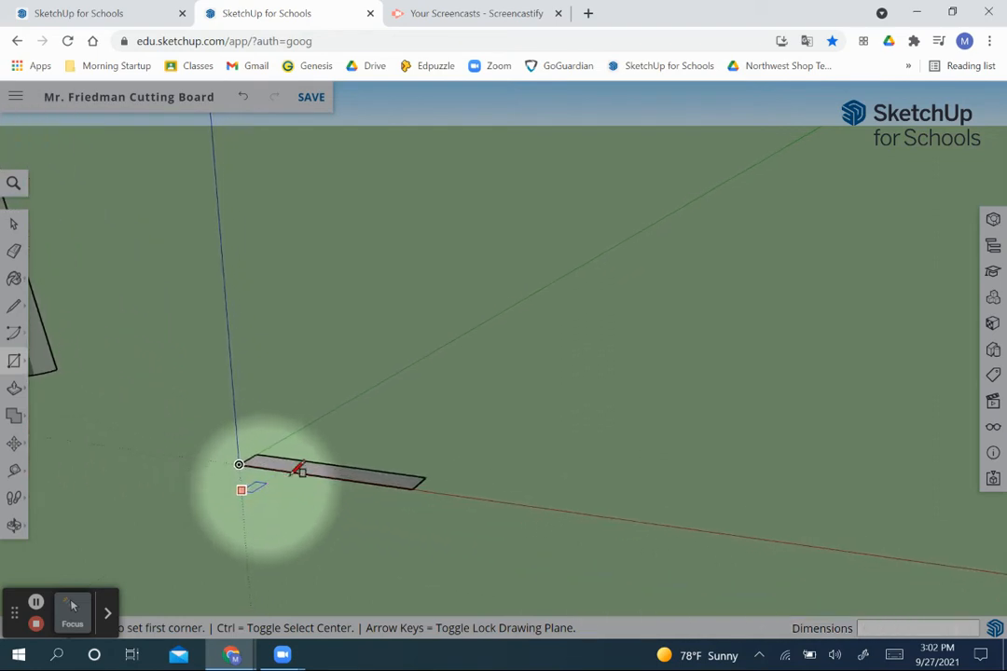
{"action": "scroll", "coordinate": [297, 465], "scroll_direction": "up", "scroll_amount": 3}
{"action": "scroll", "coordinate": [247, 471], "scroll_direction": "up", "scroll_amount": 4}
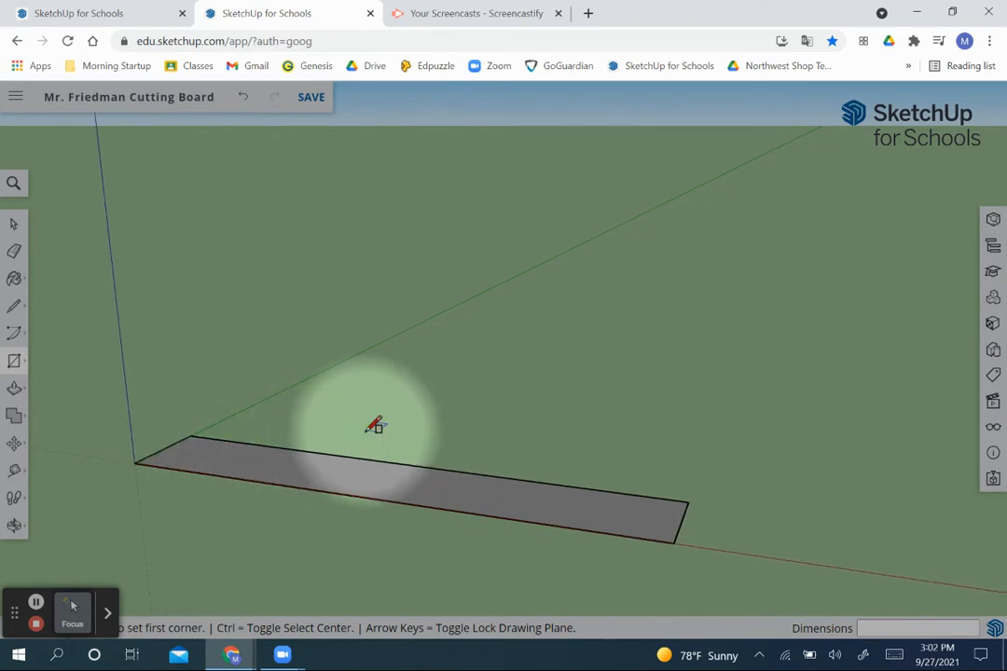
{"action": "key", "text": "p"}
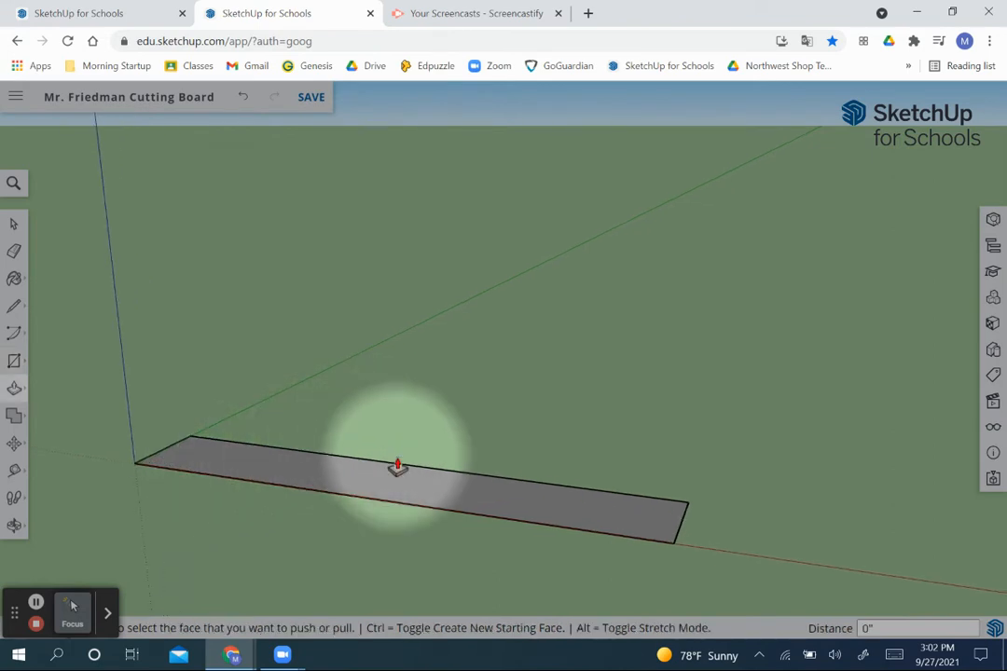
{"action": "left_click", "coordinate": [400, 485]}
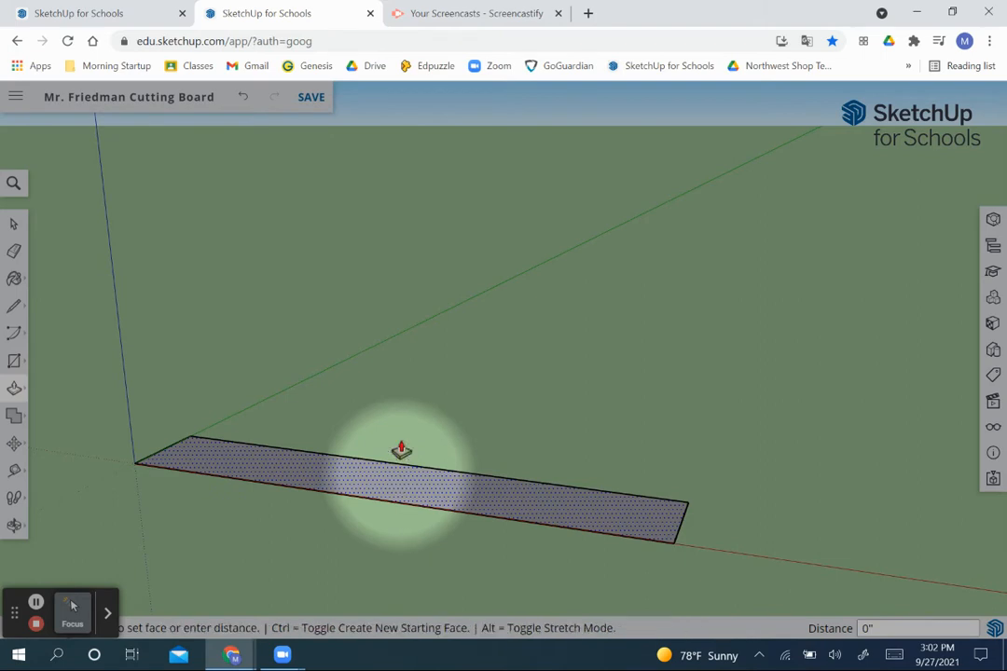
{"action": "left_click", "coordinate": [400, 379]}
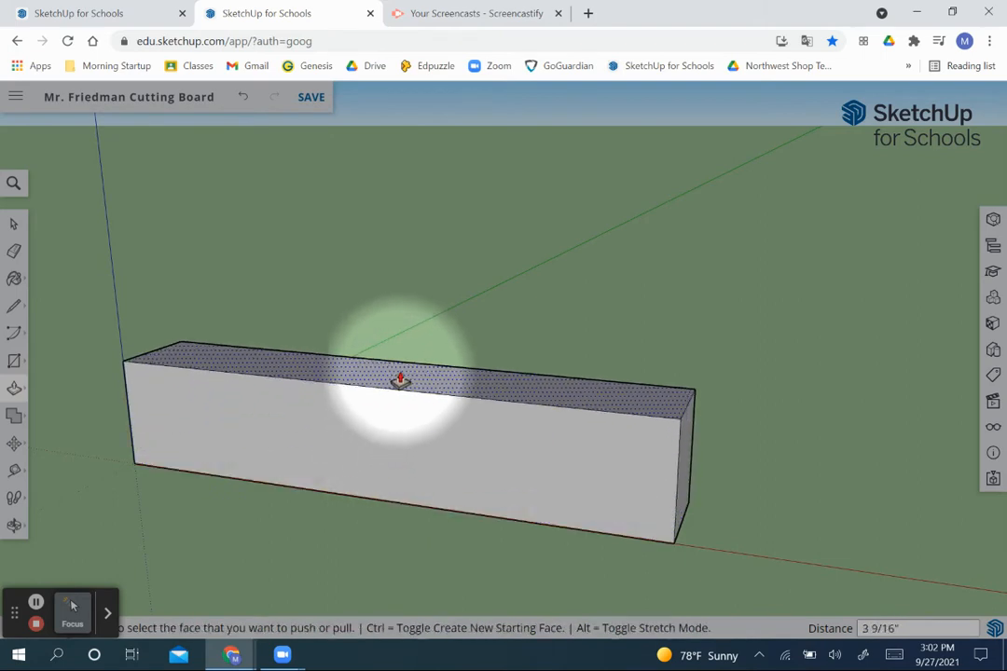
{"action": "type", "text": "3/4"}
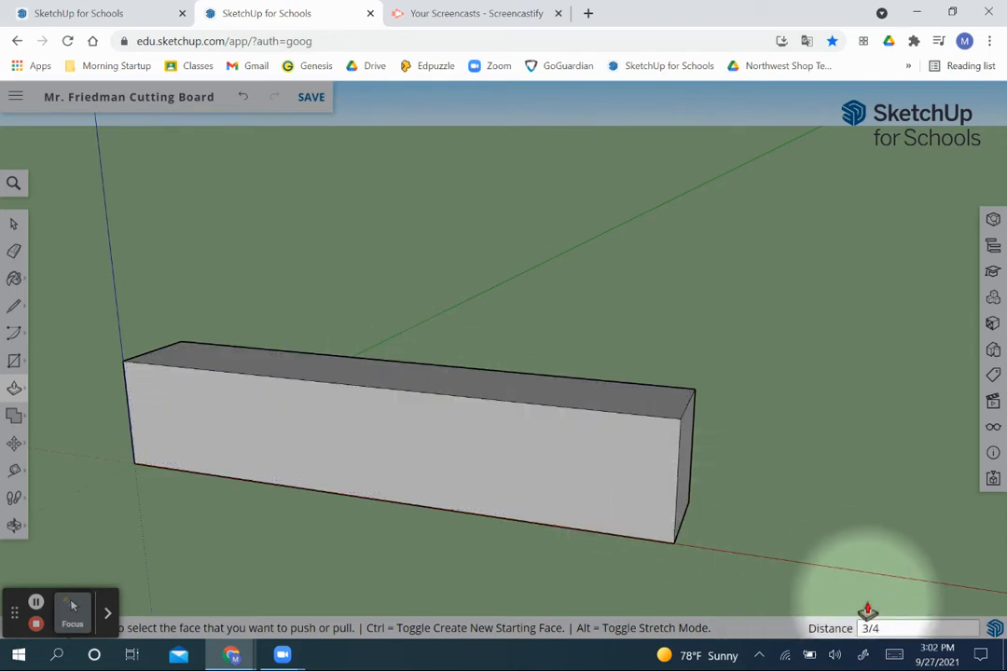
{"action": "key", "text": "Return"}
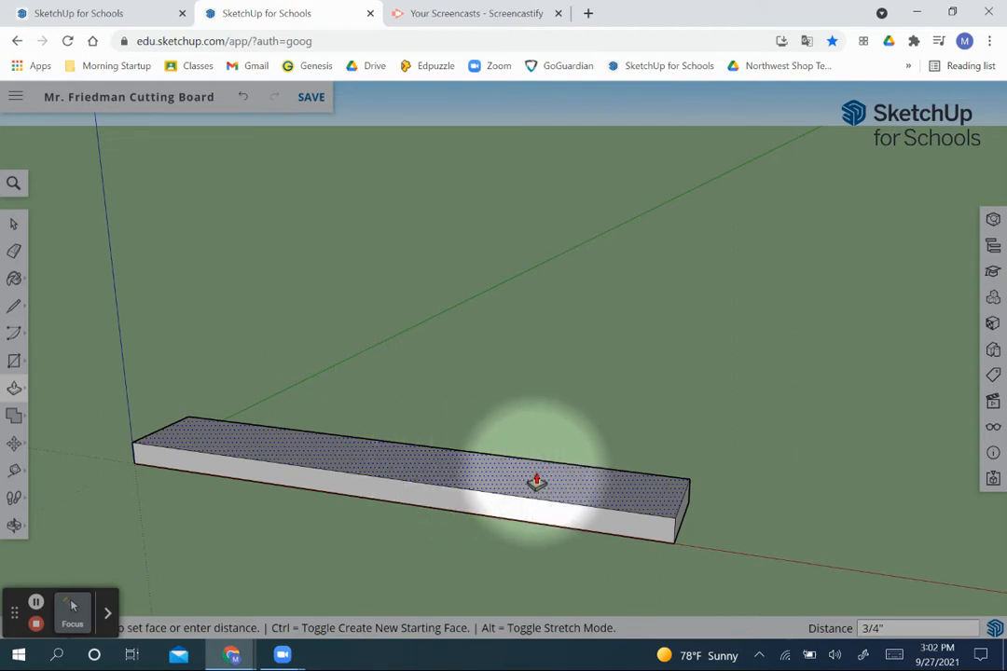
Step: Make the whole mahogany strip, with all its faces and edges, into a group
{"action": "key", "text": "space"}
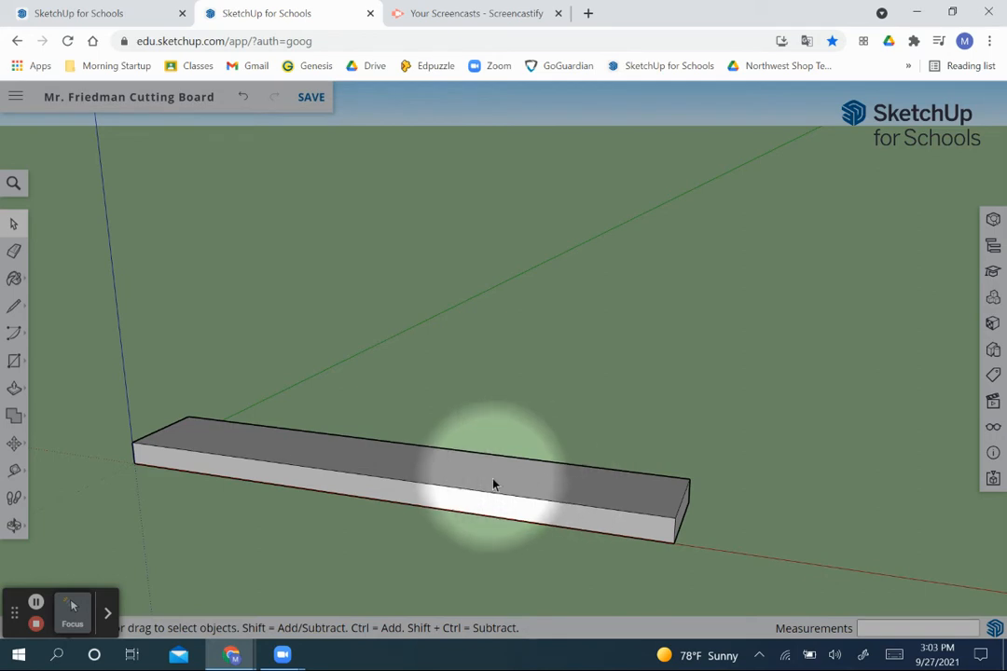
{"action": "triple_click", "coordinate": [494, 483]}
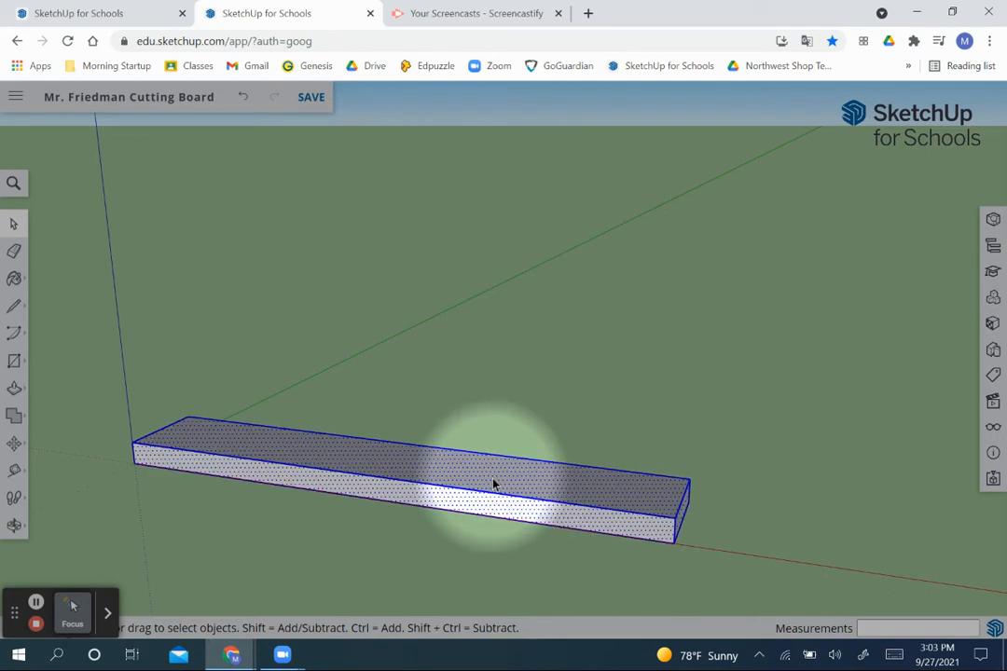
{"action": "right_click", "coordinate": [494, 484]}
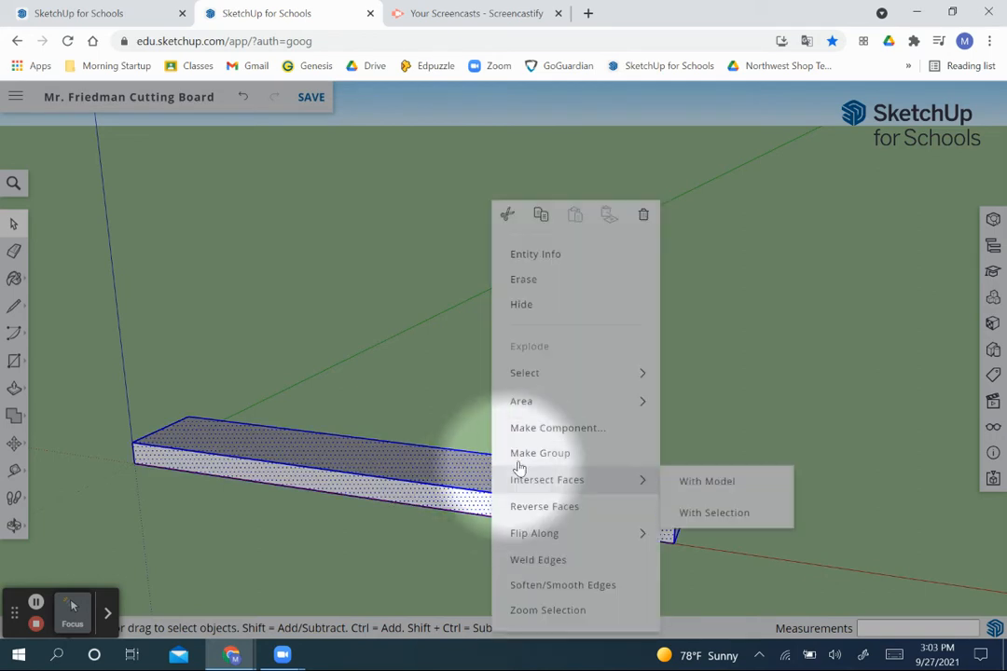
{"action": "left_click", "coordinate": [534, 457]}
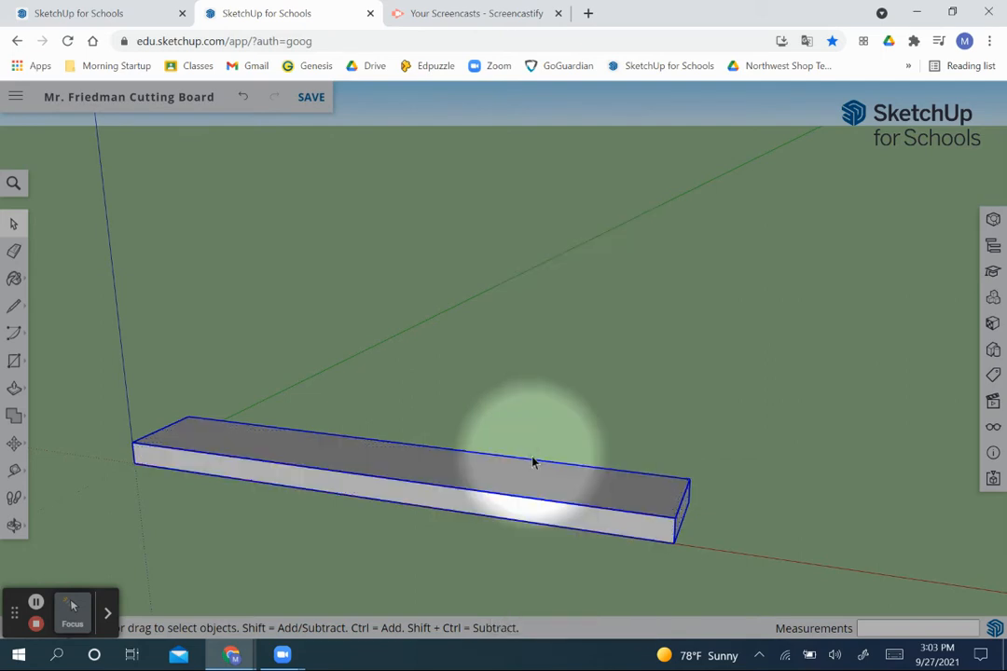
{"action": "left_click", "coordinate": [508, 407]}
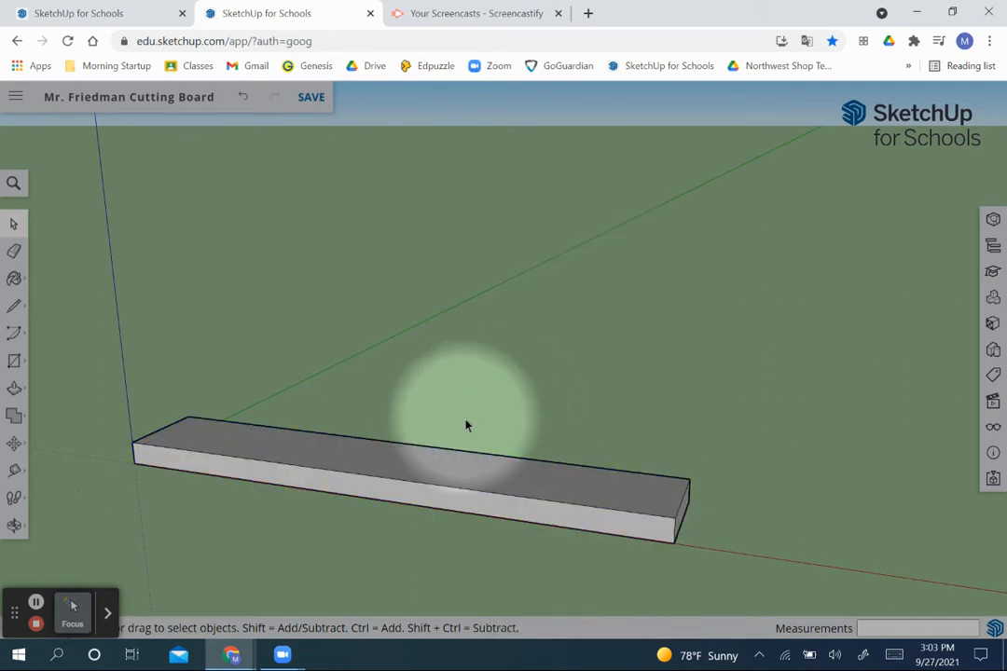
Step: Paint the grouped mahogany strip with the dark reddish-brown Katherine_Hair material and close the materials library
{"action": "middle_click_drag", "start_coordinate": [461, 414], "coordinate": [521, 446]}
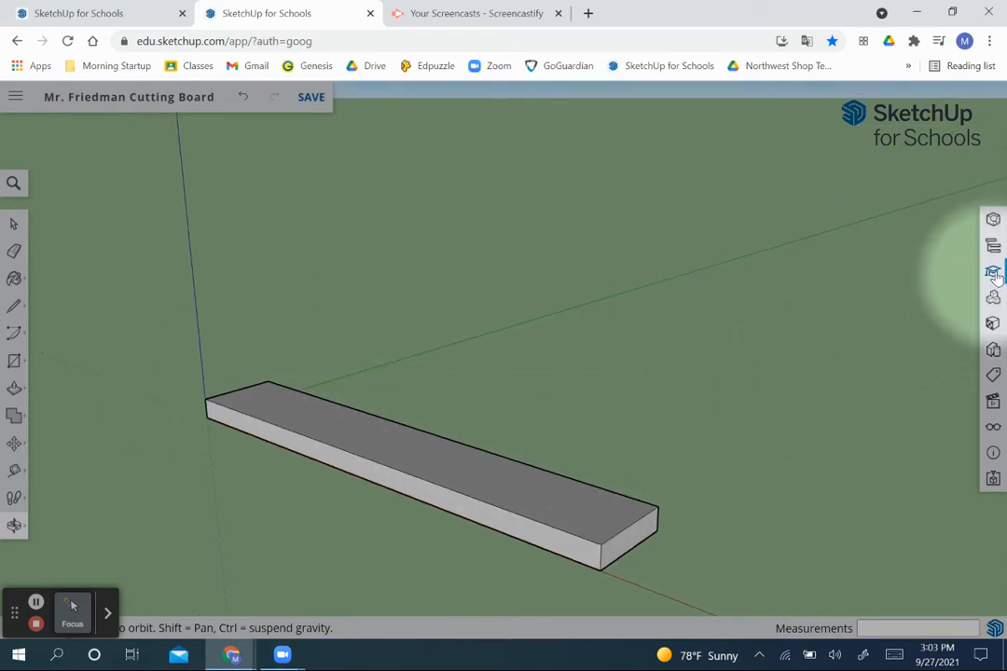
{"action": "left_click", "coordinate": [991, 324]}
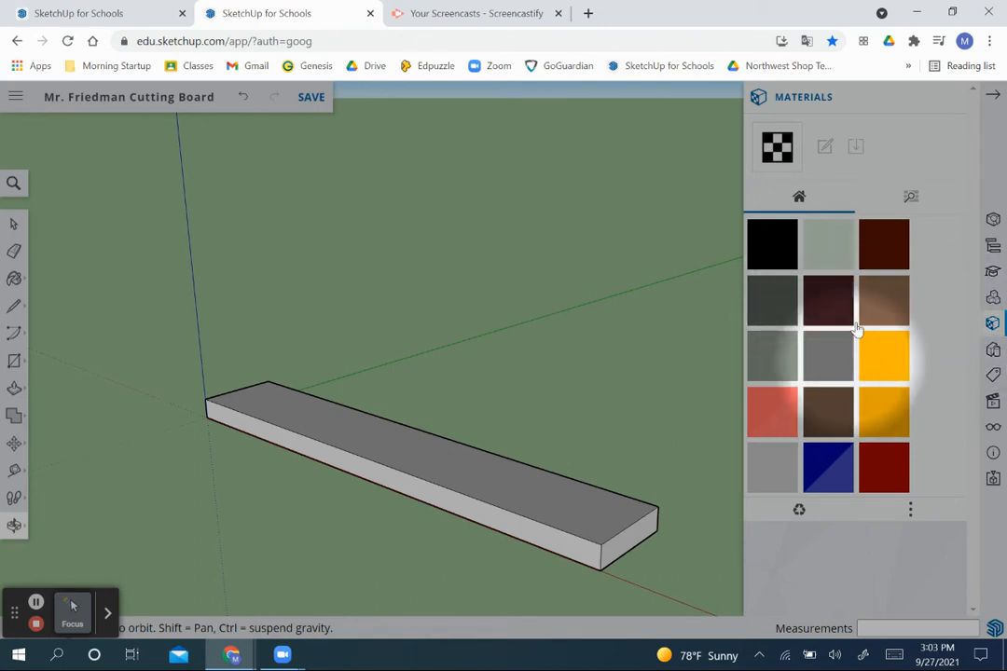
{"action": "left_click", "coordinate": [883, 250]}
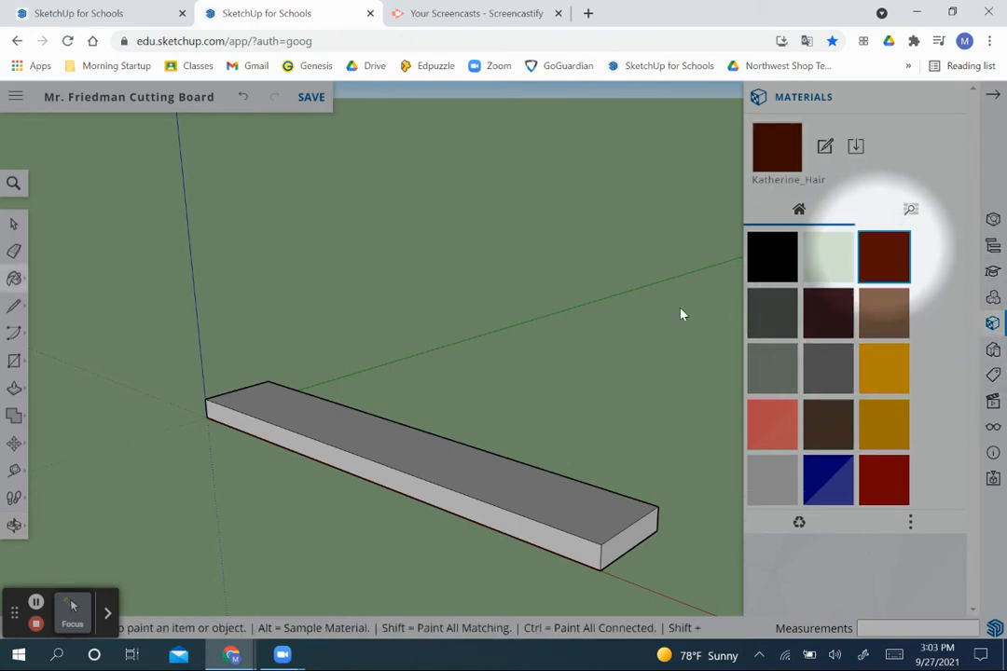
{"action": "left_click", "coordinate": [418, 449]}
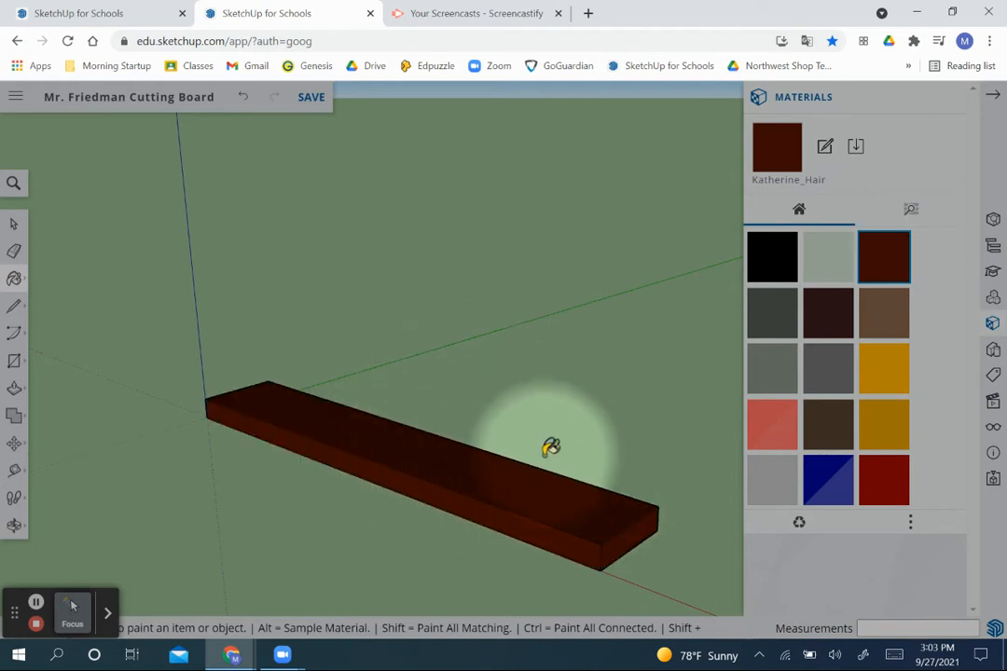
{"action": "scroll", "coordinate": [545, 453], "scroll_direction": "down", "scroll_amount": 2}
{"action": "scroll", "coordinate": [551, 448], "scroll_direction": "down", "scroll_amount": 2}
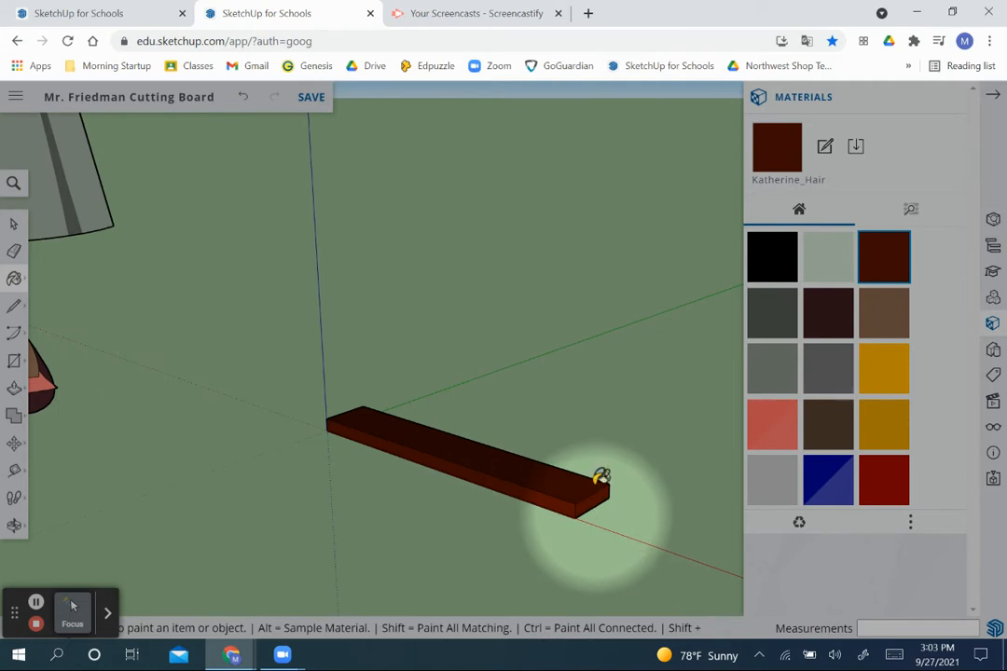
{"action": "key", "text": "space"}
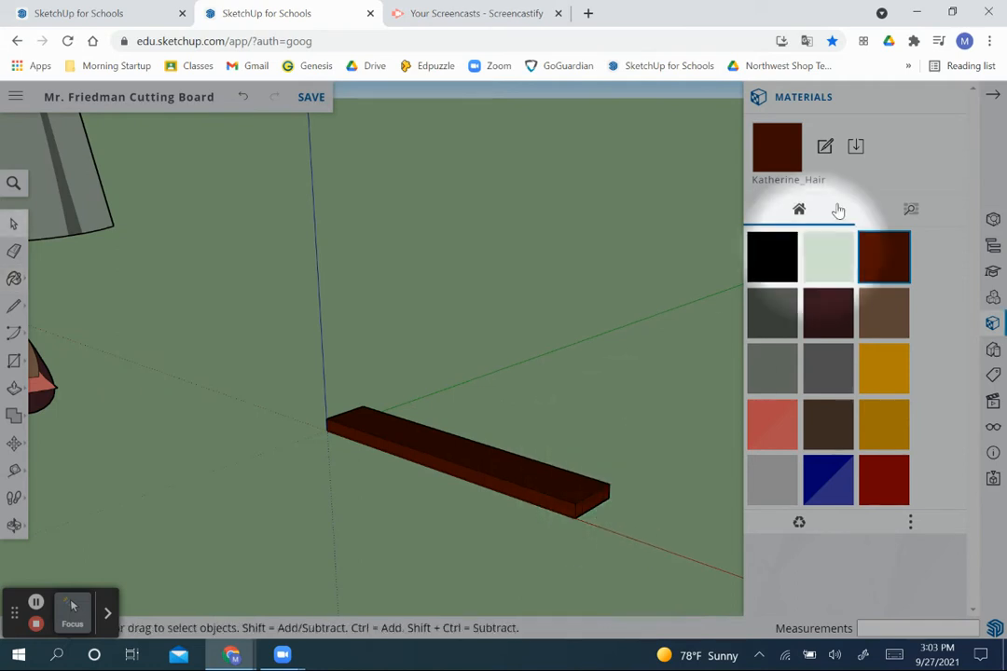
{"action": "left_click", "coordinate": [987, 96]}
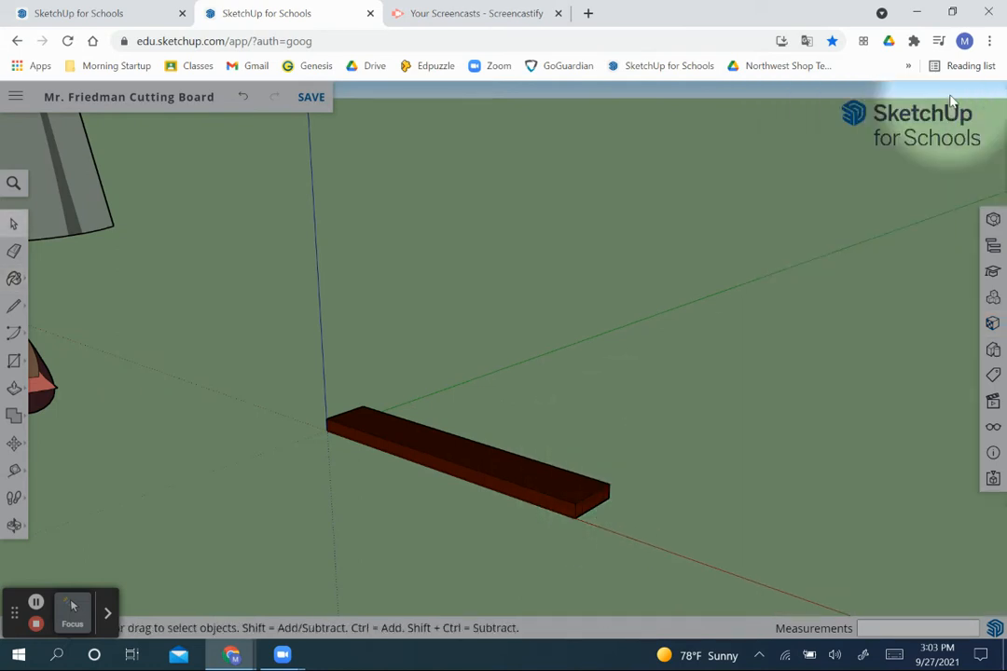
Step: Examine the cherry strip's dimensions in the Cutting Board (Varied Width) reference model and return to the new model
{"action": "left_click", "coordinate": [78, 15]}
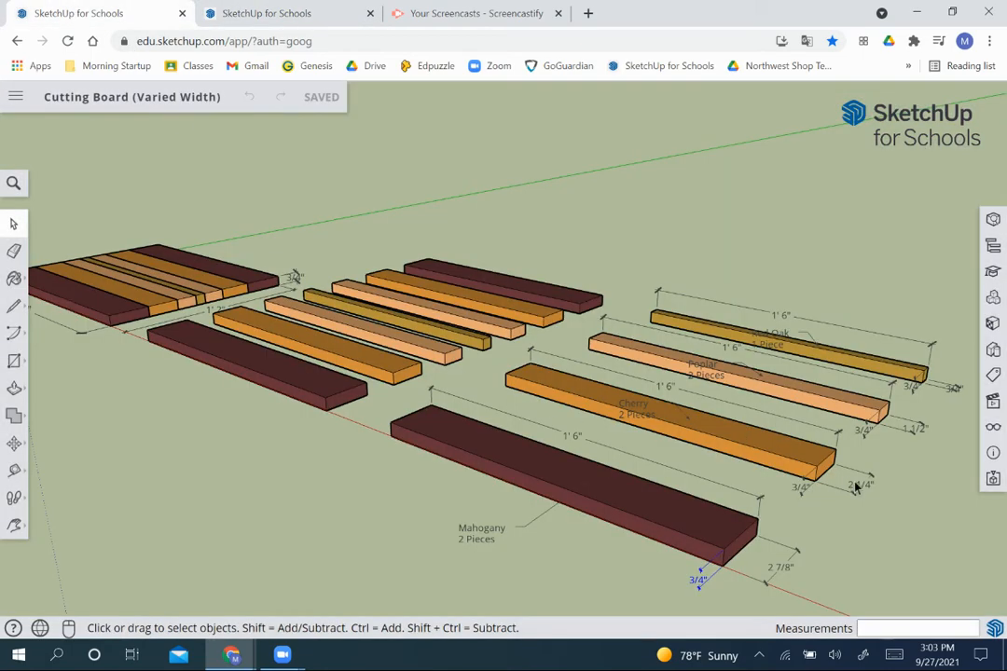
{"action": "scroll", "coordinate": [856, 487], "scroll_direction": "up", "scroll_amount": 4}
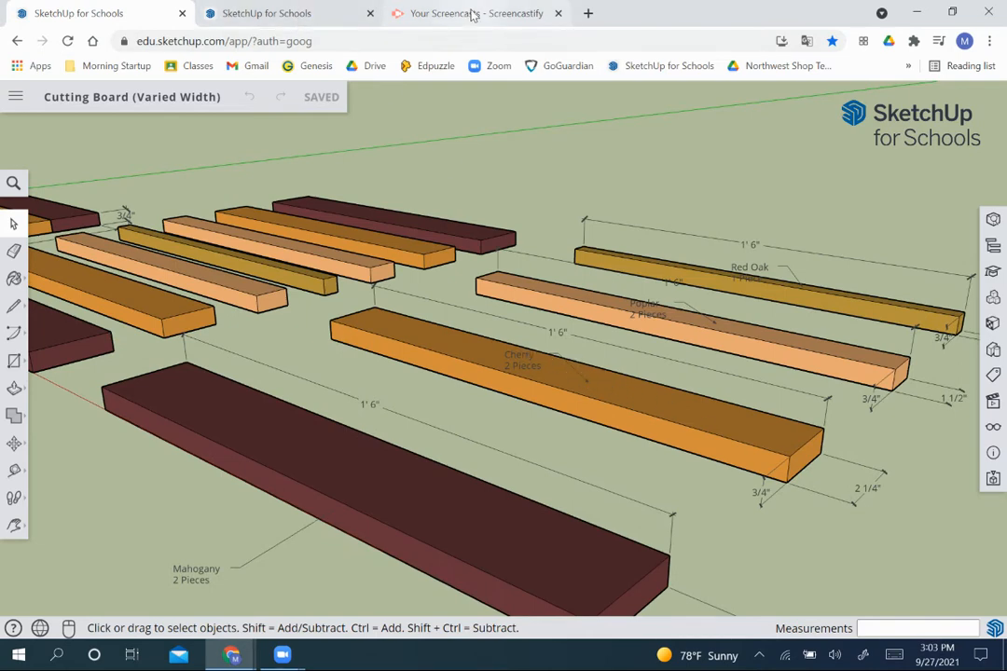
{"action": "left_click", "coordinate": [326, 13]}
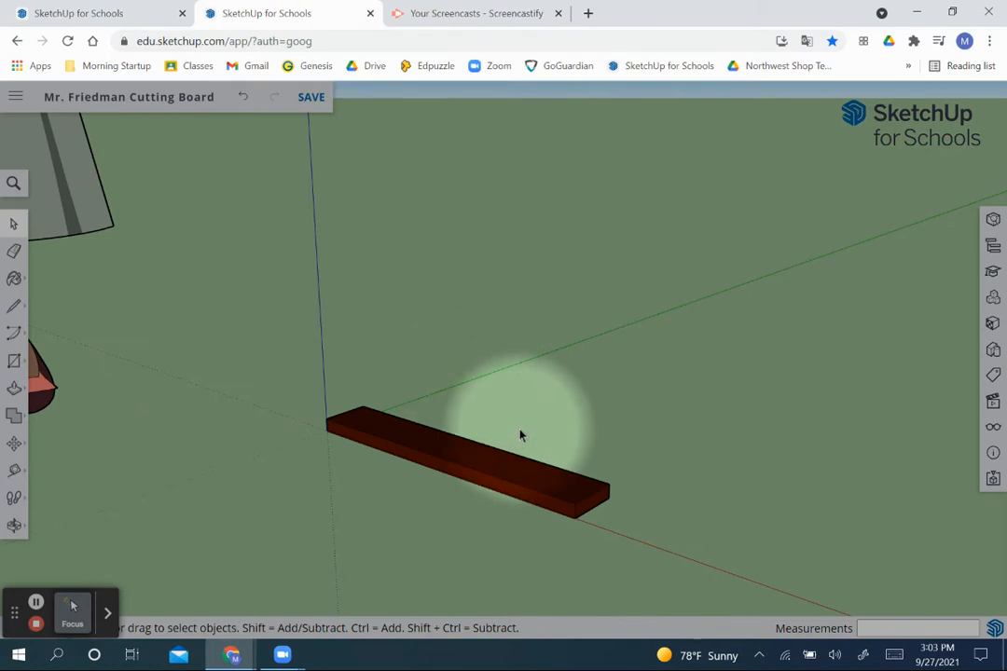
Step: Draw an 18 by 2 1/4 inch rectangle on the ground, starting on the green axis beyond the mahogany strip, with its length along red
{"action": "key", "text": "r"}
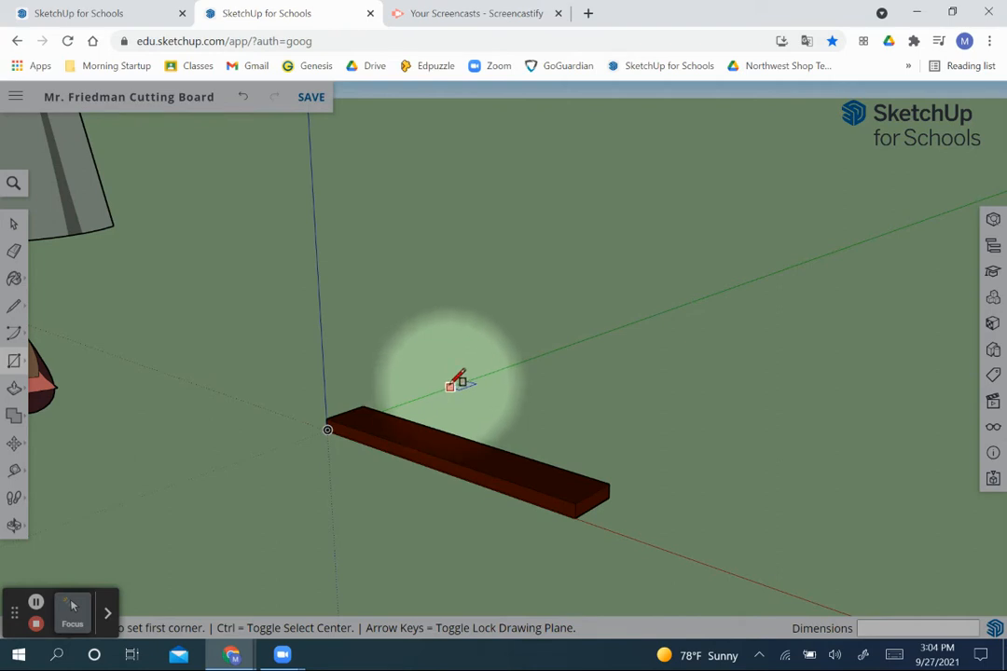
{"action": "left_click", "coordinate": [450, 387]}
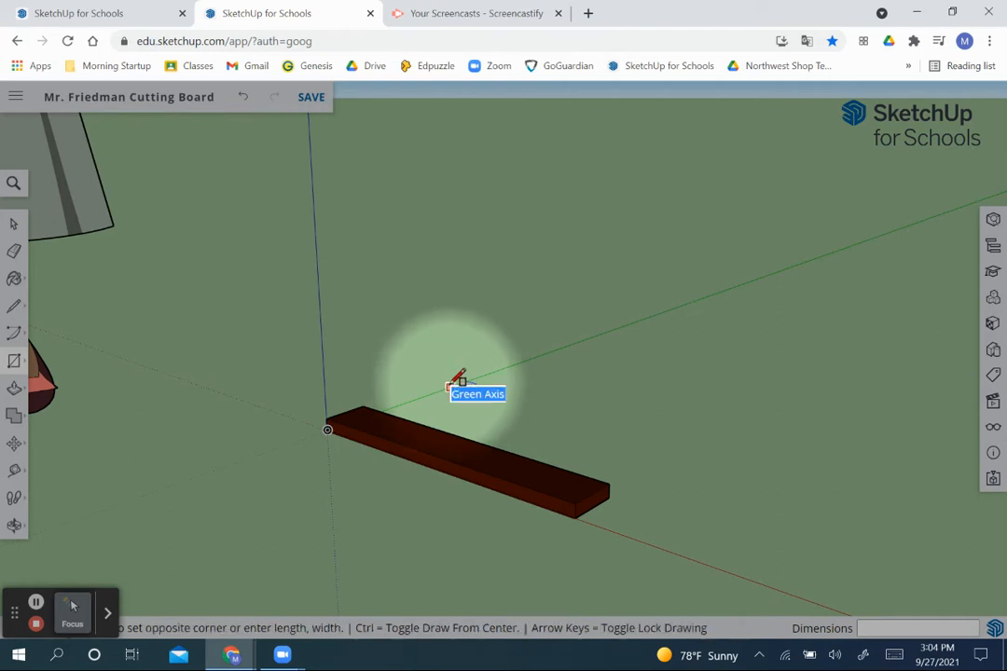
{"action": "left_click", "coordinate": [753, 427]}
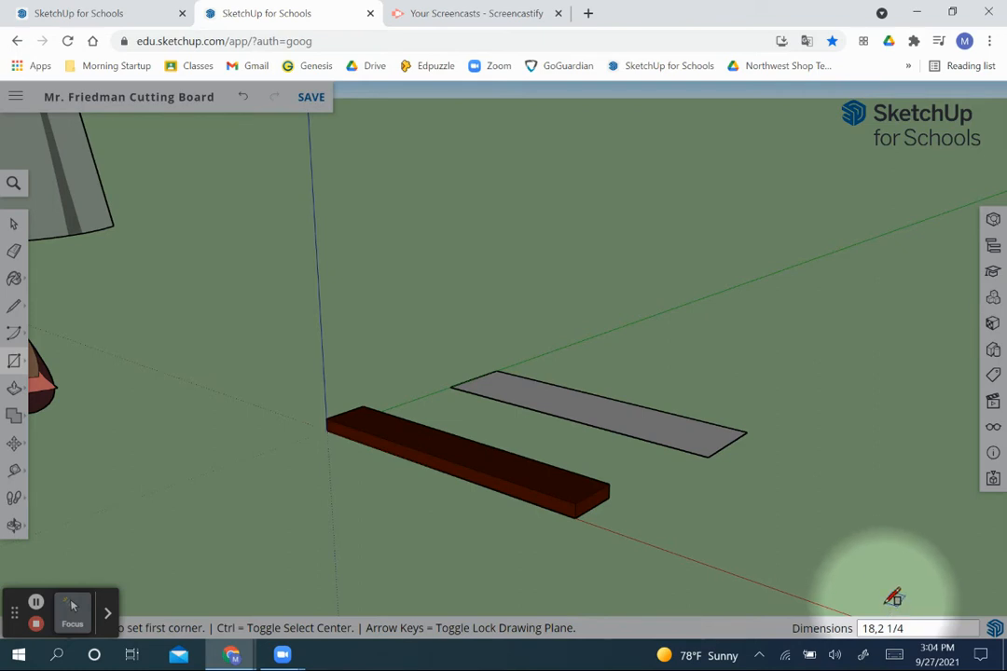
{"action": "key", "text": "Return"}
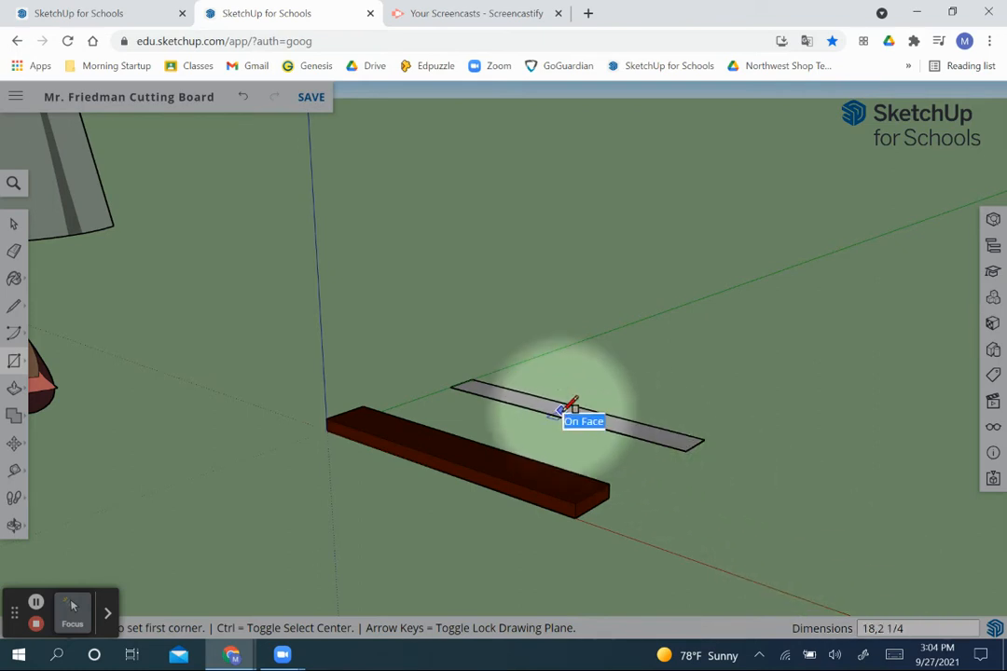
Step: Push/Pull the cherry strip's rectangle upward to a thickness of .75 inch
{"action": "scroll", "coordinate": [560, 410], "scroll_direction": "up", "scroll_amount": 3}
{"action": "key", "text": "space"}
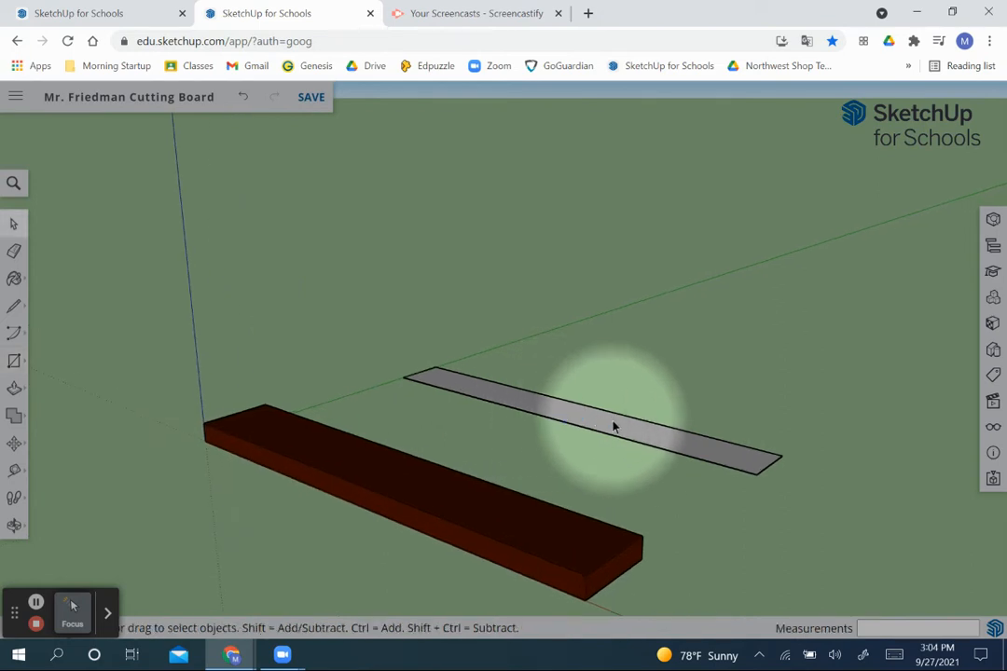
{"action": "key", "text": "p"}
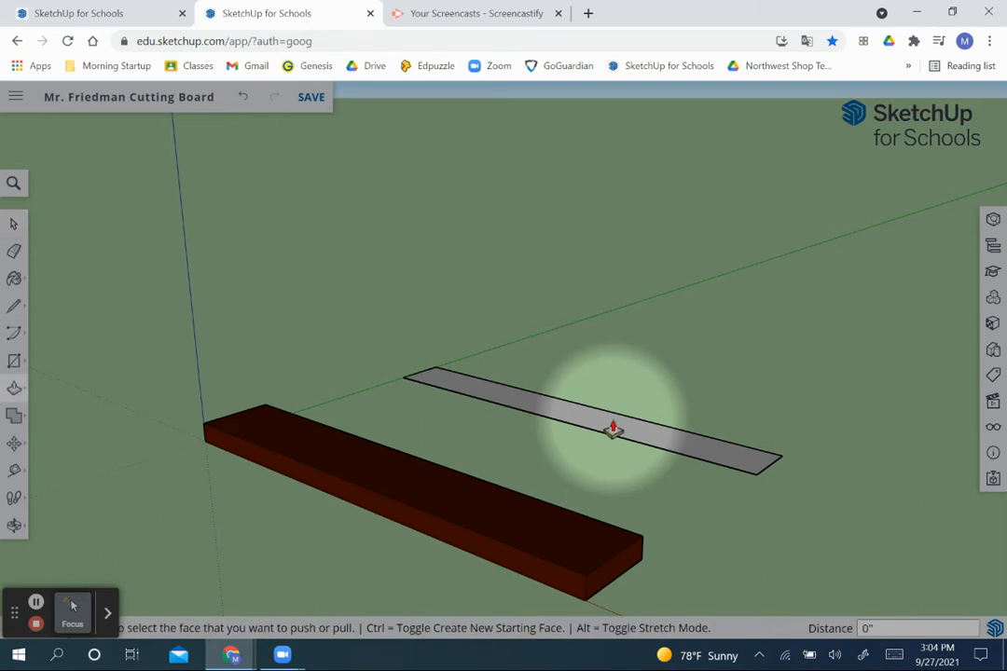
{"action": "left_click", "coordinate": [609, 424]}
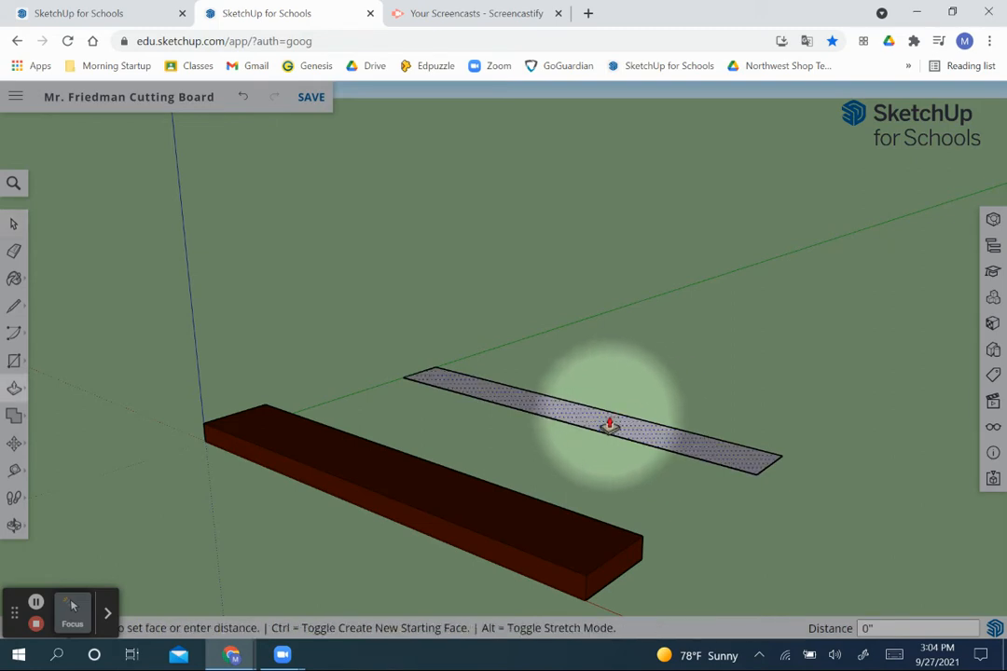
{"action": "left_click", "coordinate": [612, 357]}
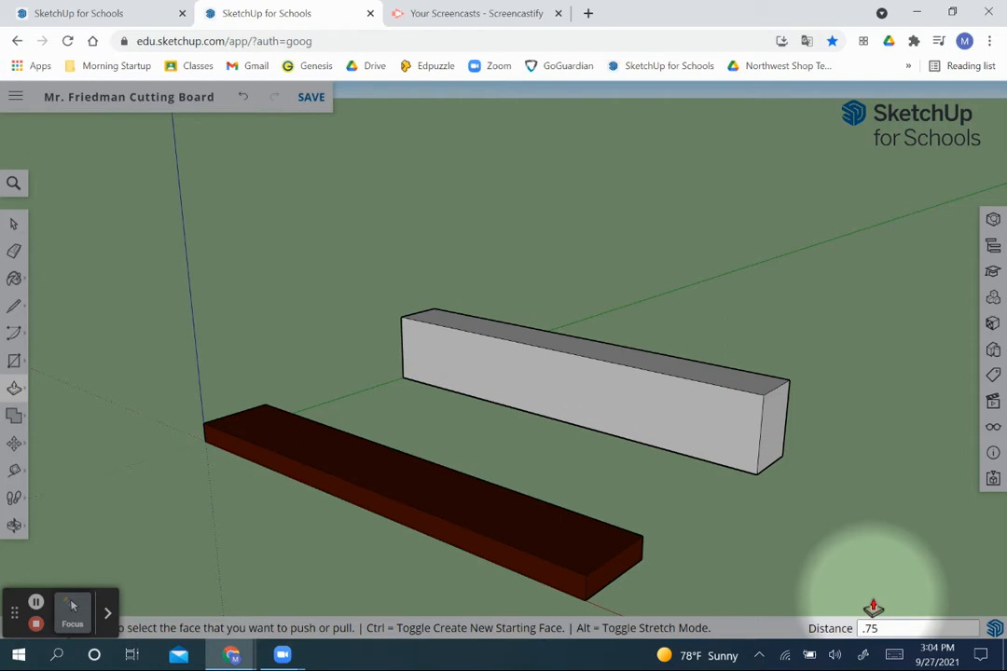
{"action": "key", "text": "Return"}
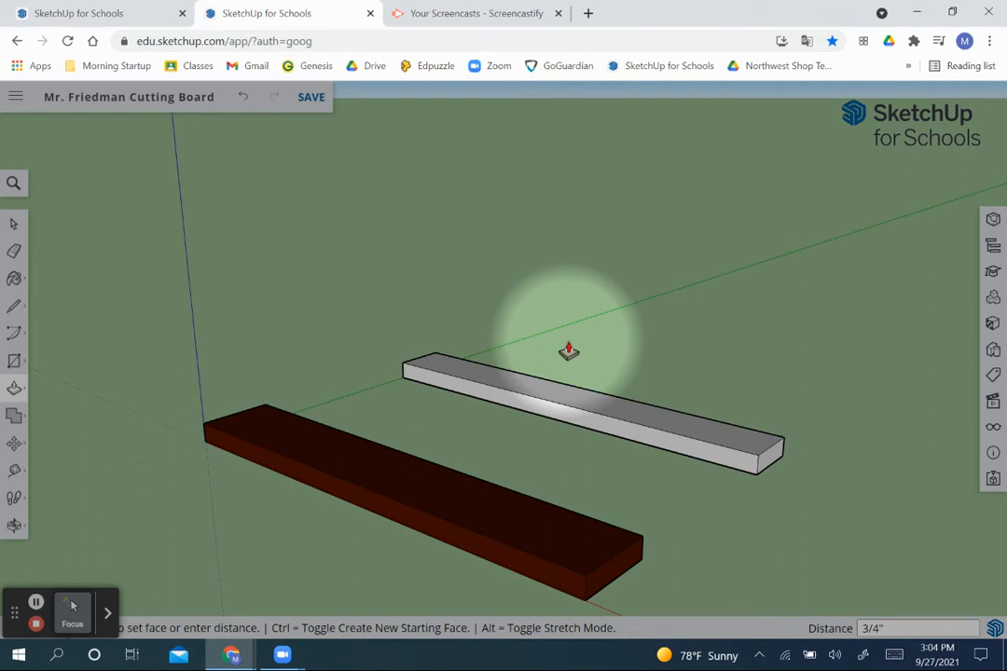
Step: Make the whole cherry strip, with all its faces and edges, into a group
{"action": "key", "text": "space"}
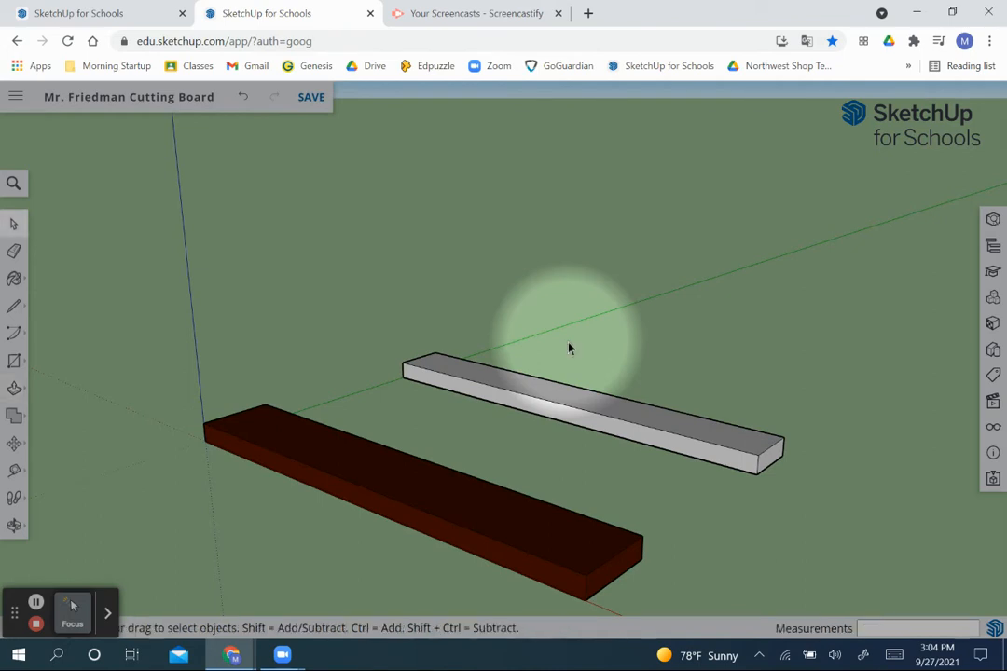
{"action": "left_click", "coordinate": [620, 416]}
{"action": "right_click", "coordinate": [620, 416]}
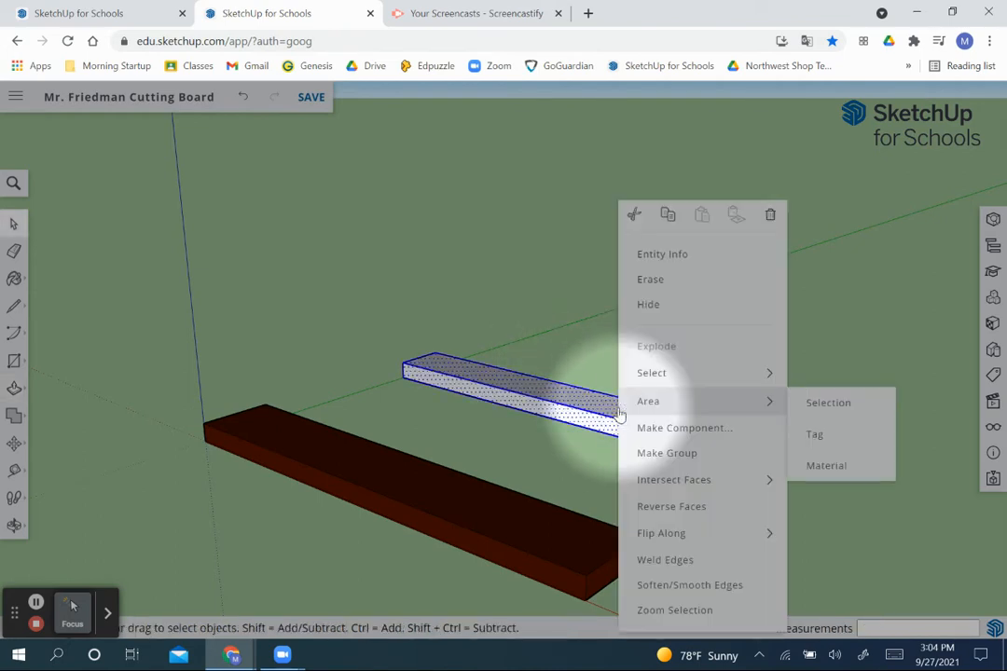
{"action": "left_click", "coordinate": [675, 455]}
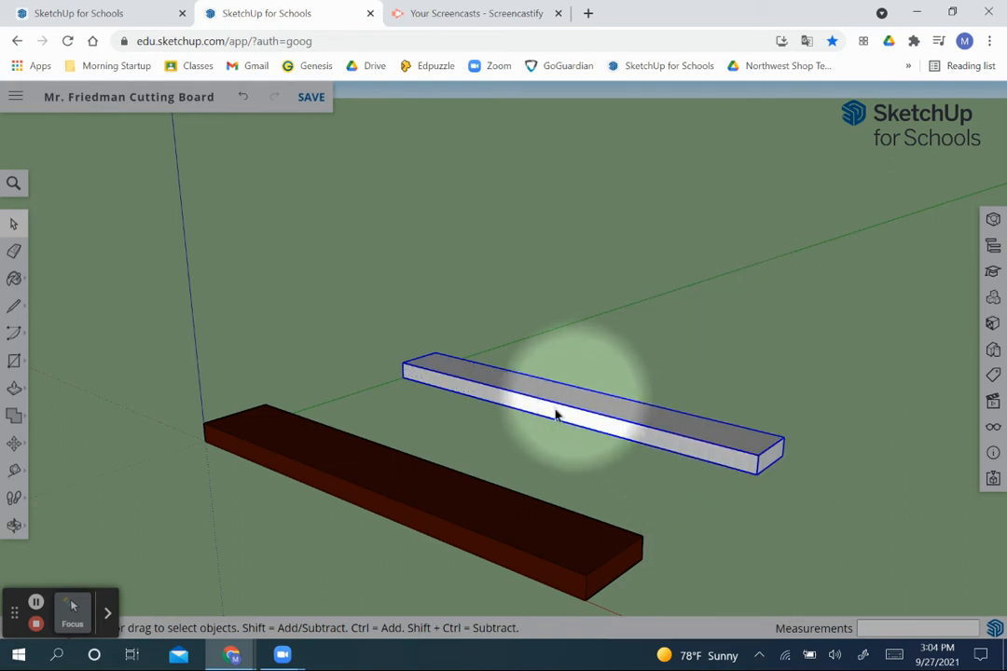
Step: Move the cherry strip group about 3 3/4 inches along the green axis toward the mahogany strip, keeping a gap, and deselect it
{"action": "key", "text": "m"}
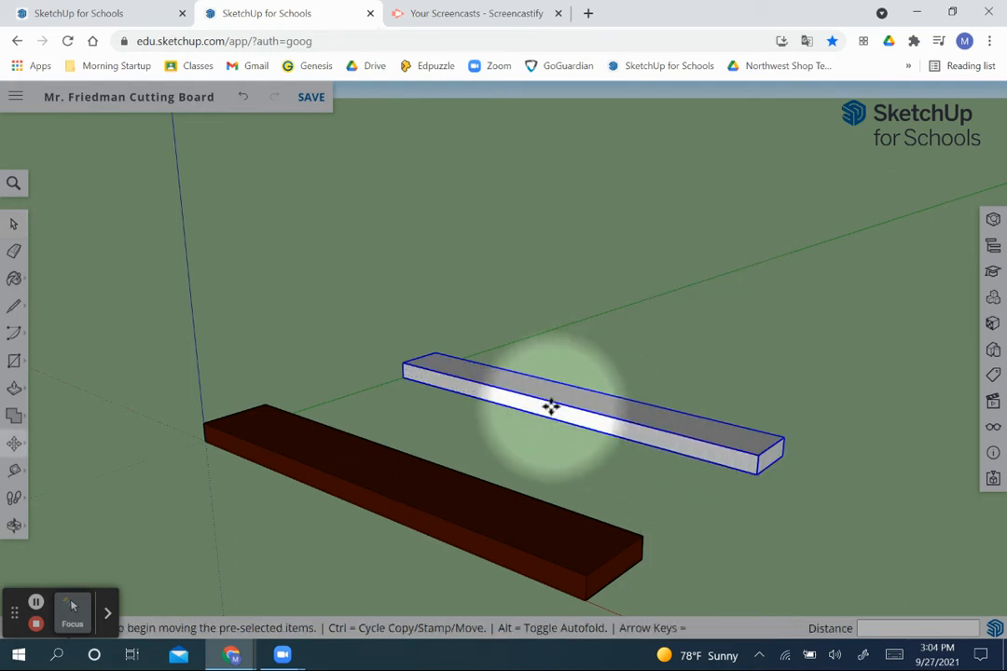
{"action": "left_click", "coordinate": [401, 377]}
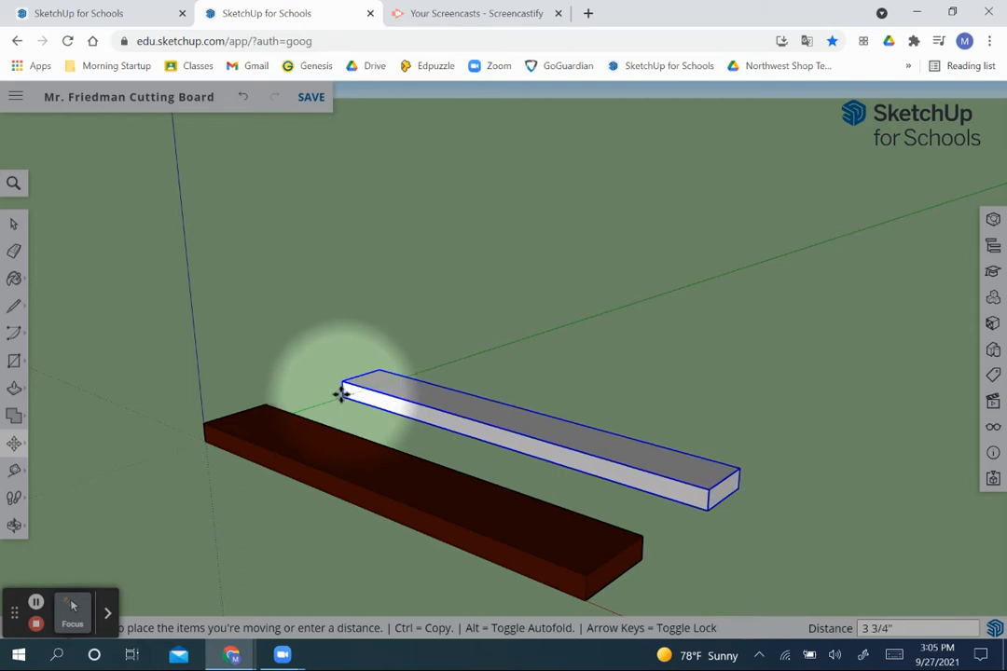
{"action": "left_click", "coordinate": [342, 388]}
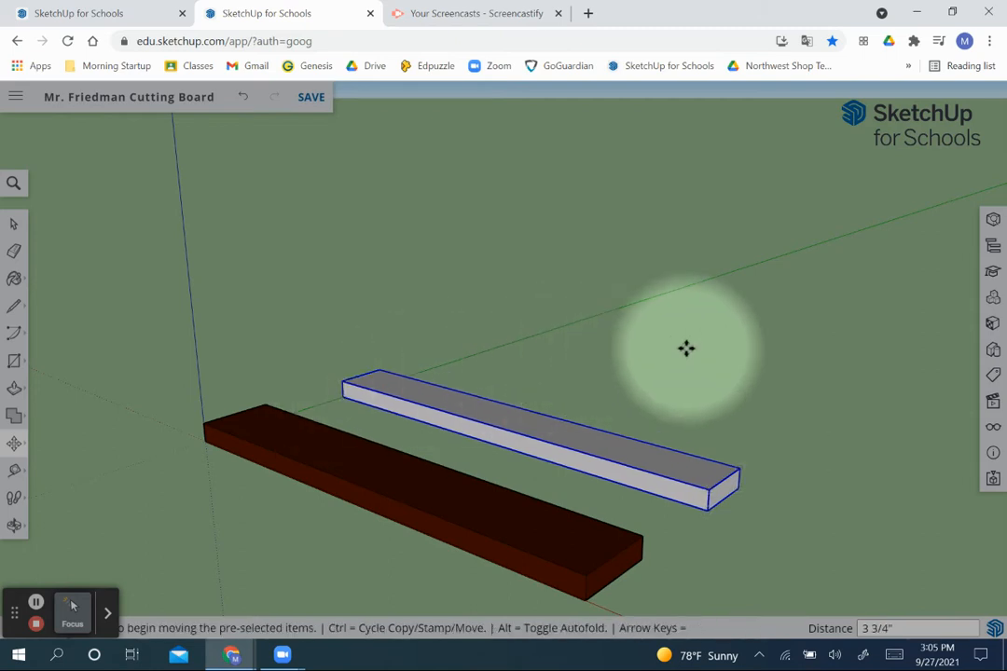
{"action": "key", "text": "space"}
{"action": "left_click", "coordinate": [520, 328]}
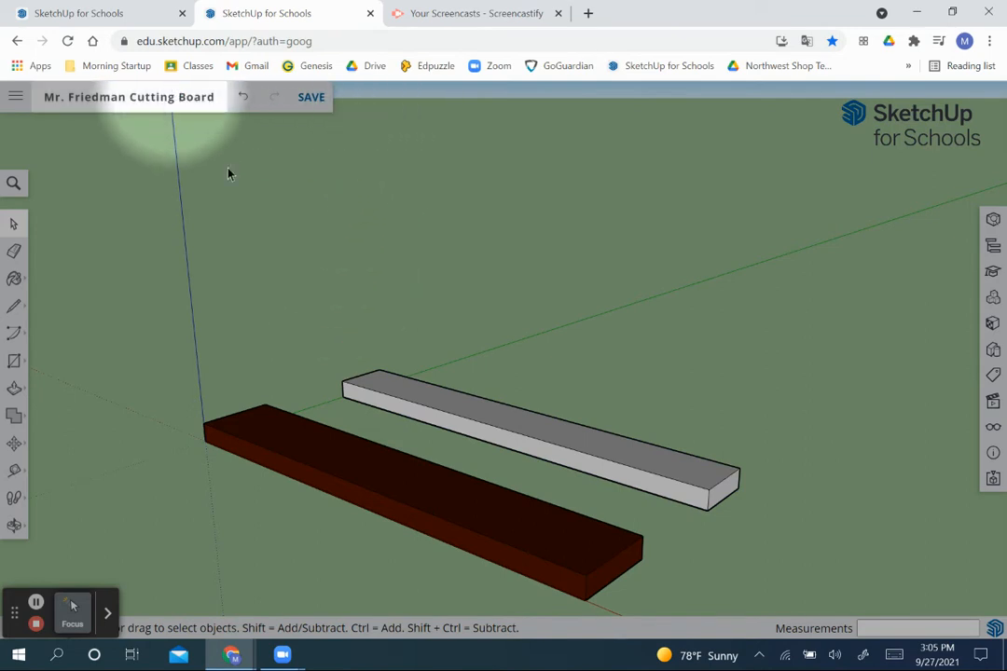
Step: Check the cherry colour in the reference model and paint the new model's cherry strip with the Katherine_Watch2 material
{"action": "left_click", "coordinate": [74, 9]}
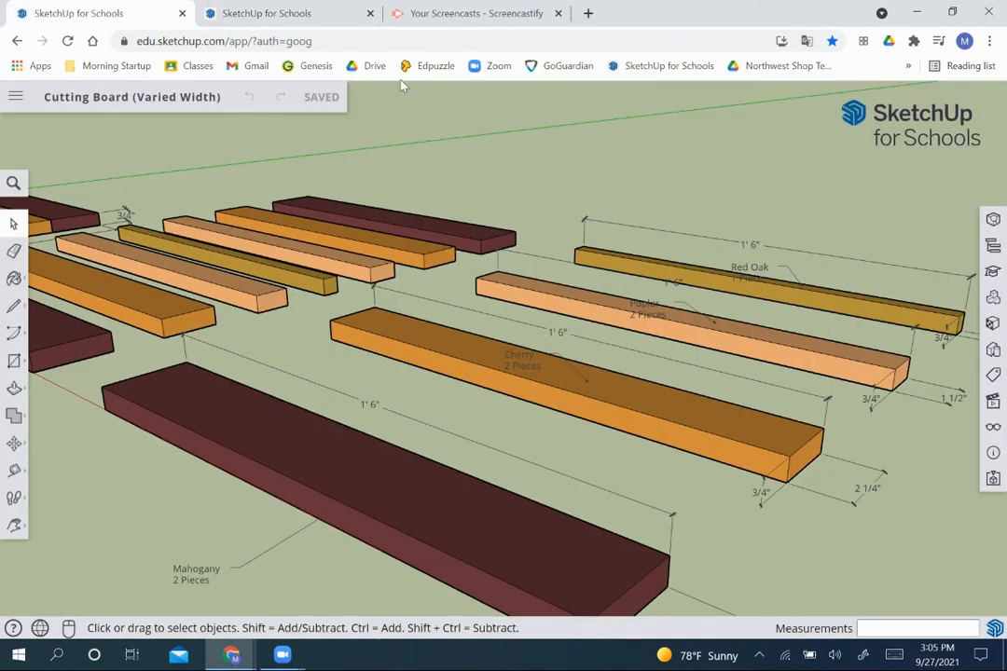
{"action": "left_click", "coordinate": [269, 15]}
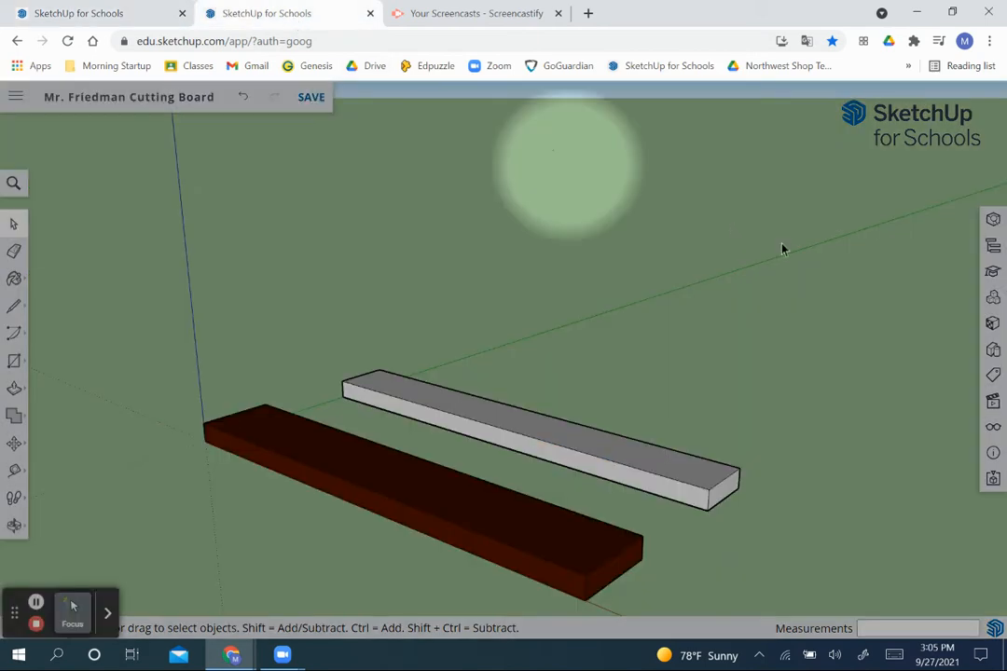
{"action": "left_click", "coordinate": [993, 324]}
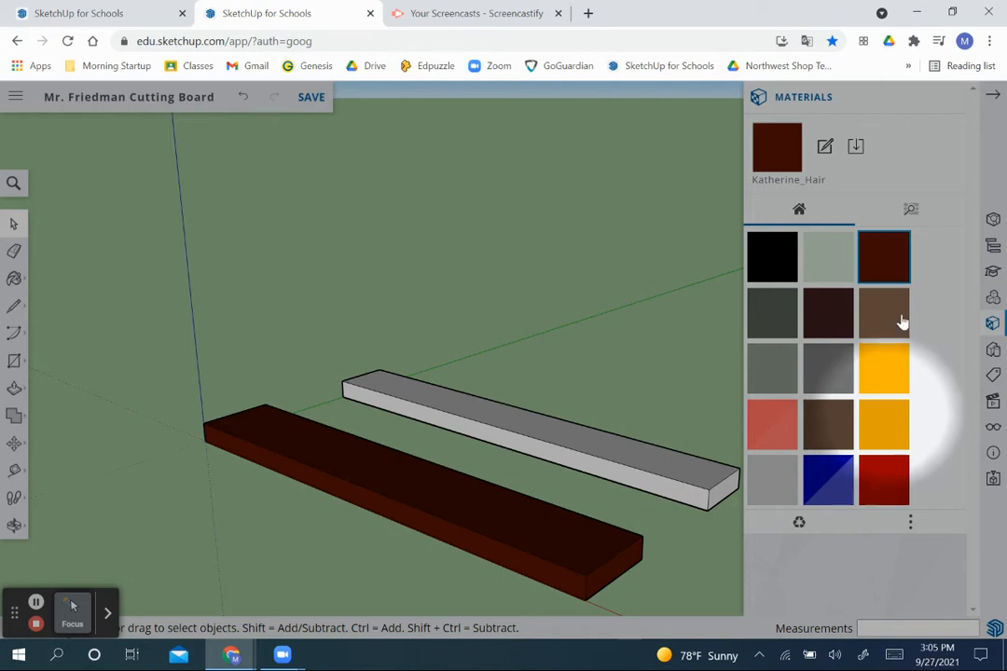
{"action": "left_click", "coordinate": [912, 212]}
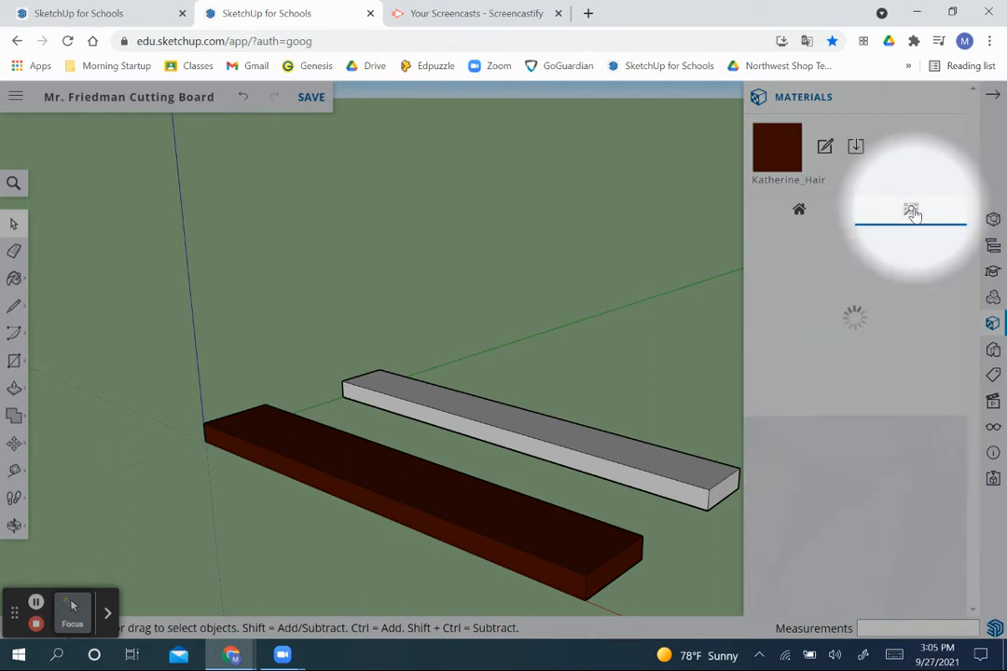
{"action": "left_click", "coordinate": [799, 211]}
{"action": "left_click", "coordinate": [799, 210]}
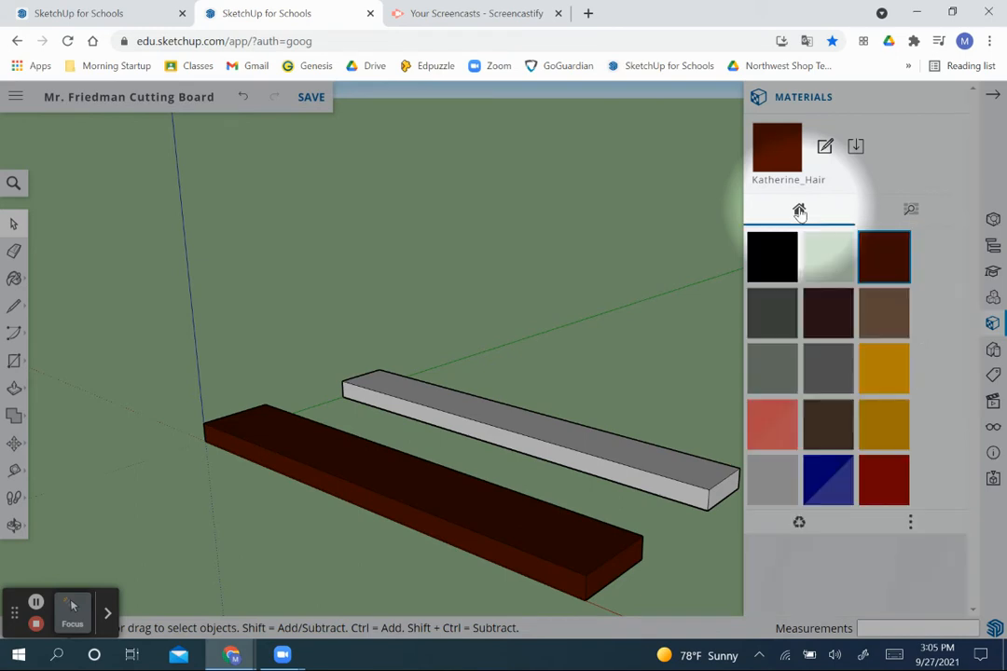
{"action": "left_click", "coordinate": [881, 431]}
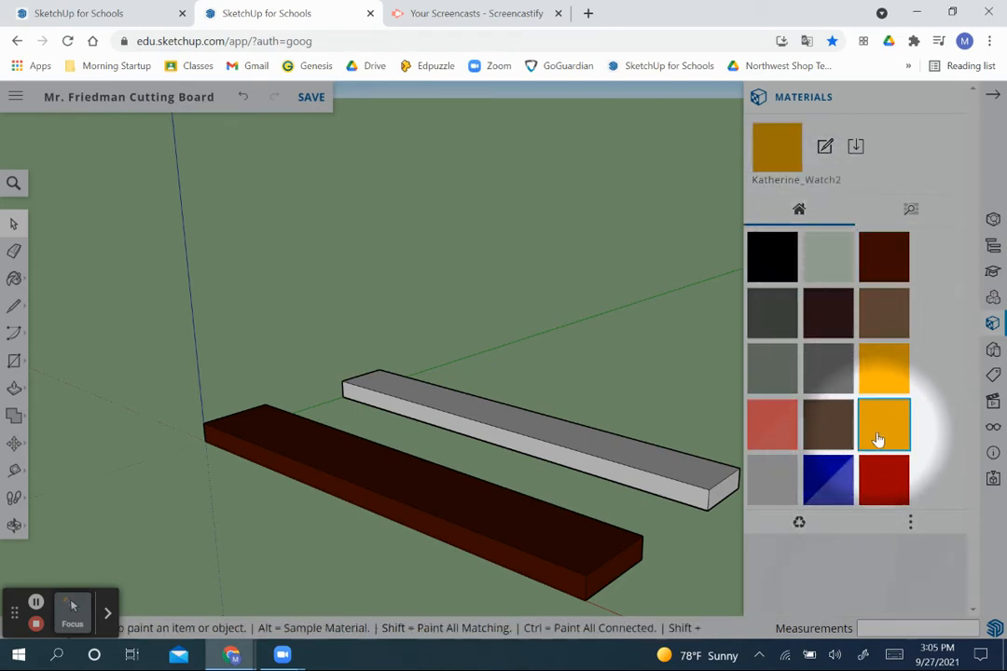
{"action": "left_click", "coordinate": [529, 422]}
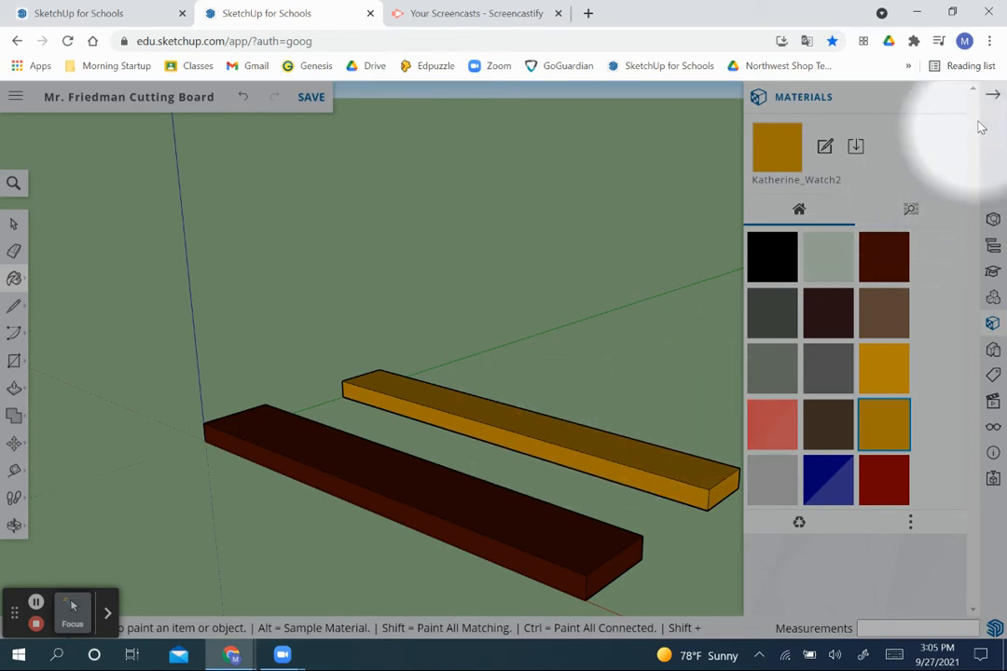
{"action": "left_click", "coordinate": [993, 95]}
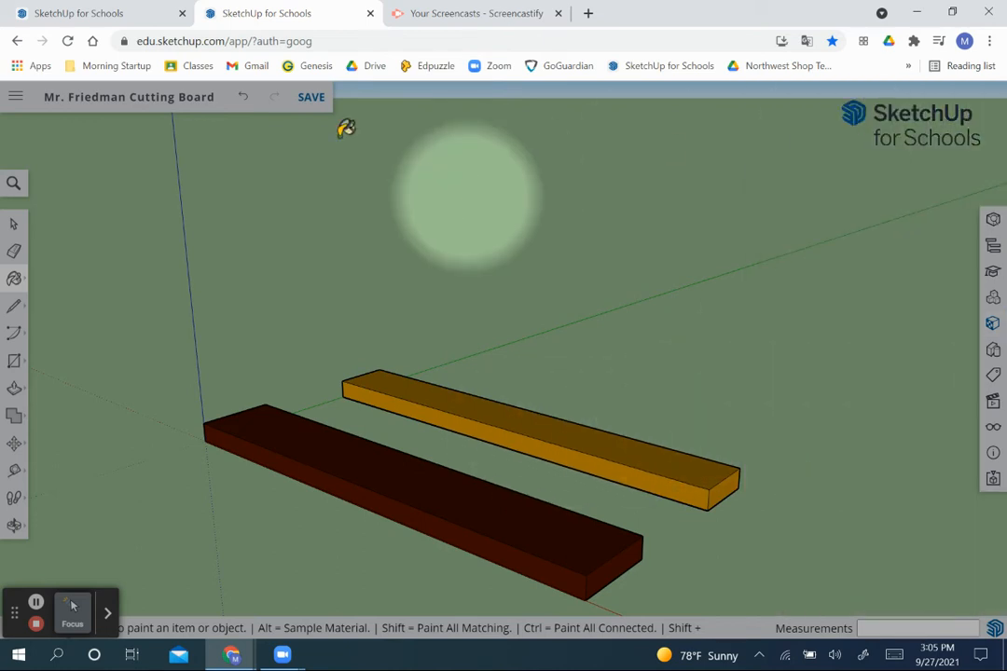
Step: Examine the poplar strip's dimensions in the Cutting Board (Varied Width) reference model and return to the new model
{"action": "left_click", "coordinate": [133, 12]}
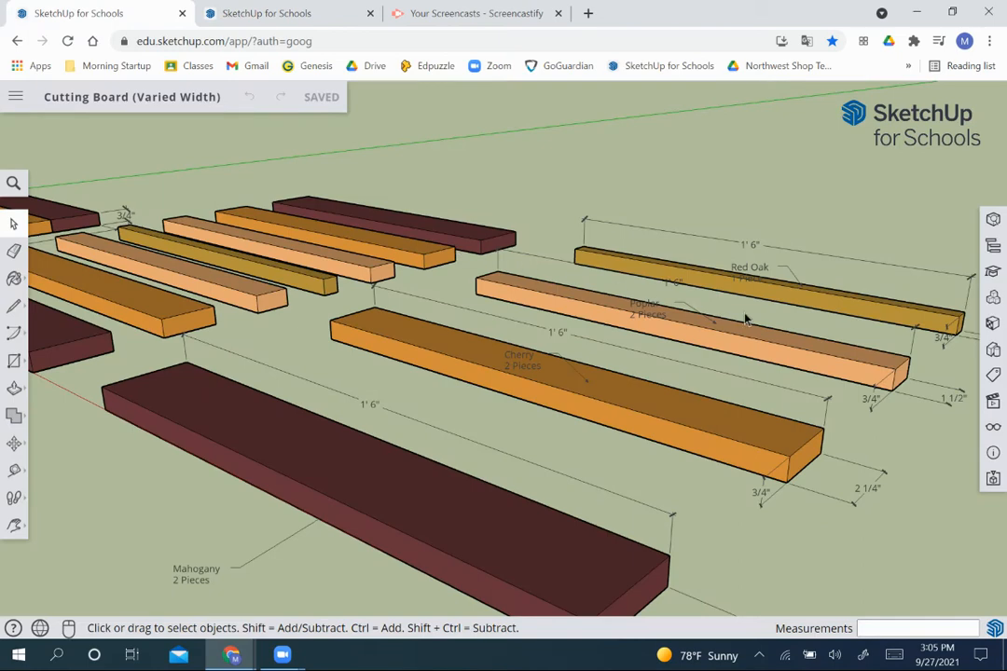
{"action": "scroll", "coordinate": [853, 314], "scroll_direction": "up", "scroll_amount": 3}
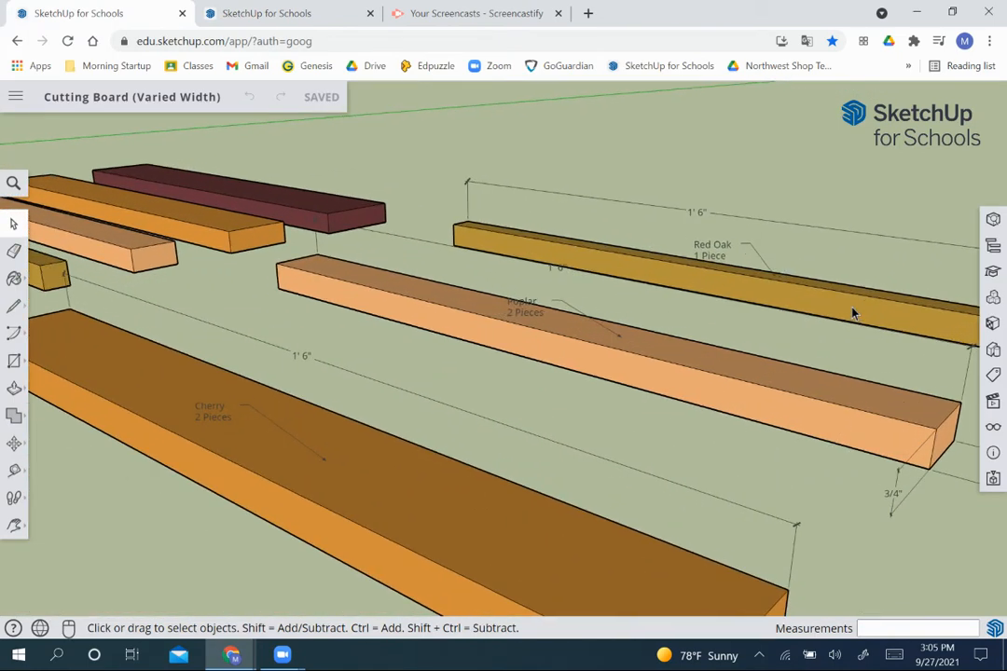
{"action": "middle_click_drag", "start_coordinate": [846, 302], "coordinate": [686, 293]}
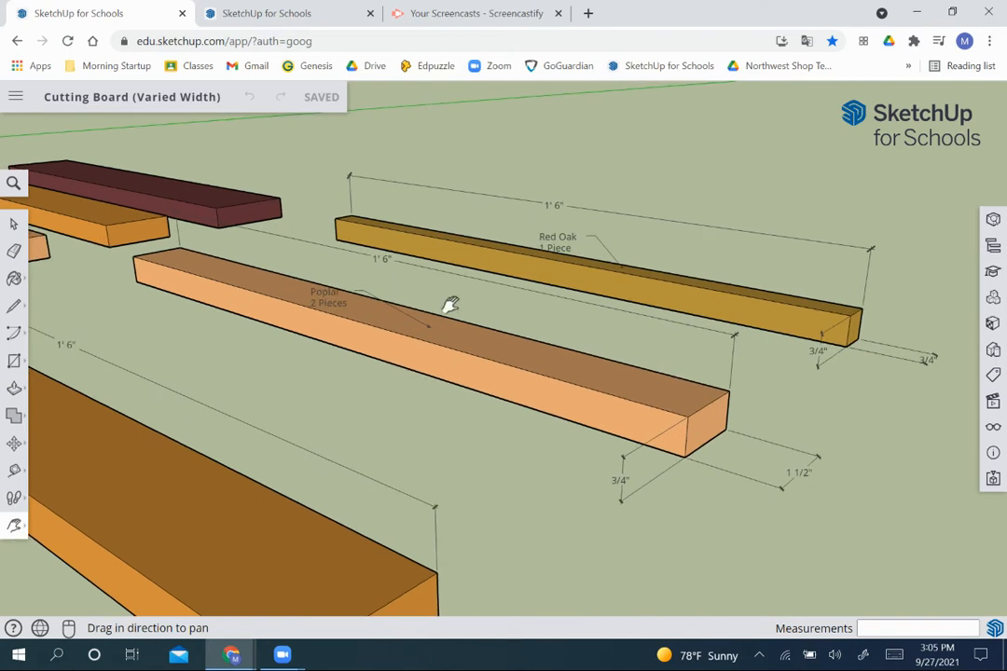
{"action": "left_click", "coordinate": [221, 15]}
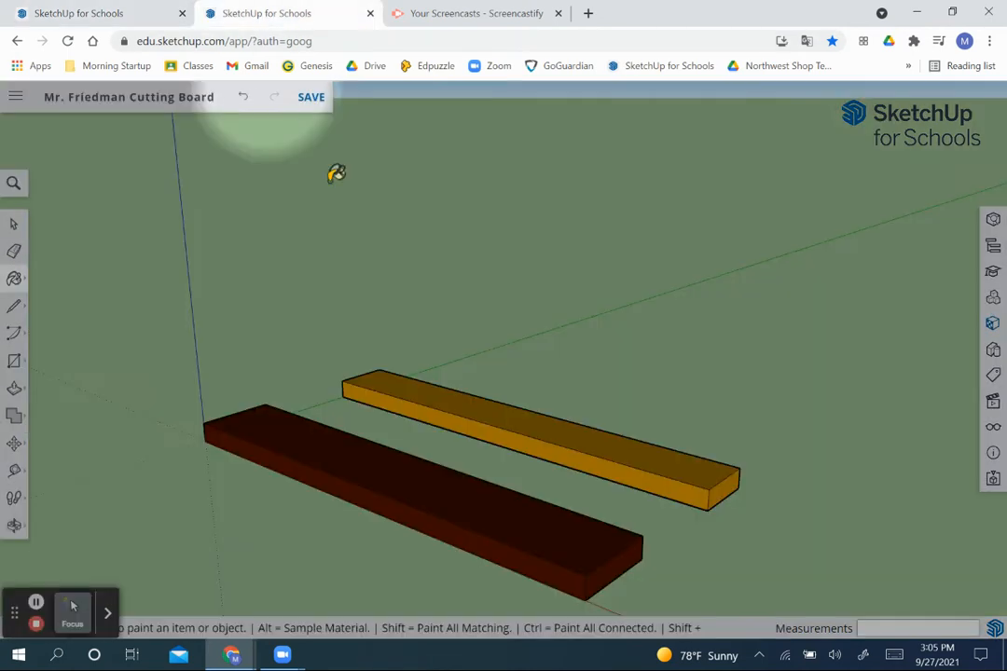
Step: Draw an 18 by 1.5 inch rectangle on the ground, starting on the green axis beyond the cherry strip, with its length along red
{"action": "key", "text": "r"}
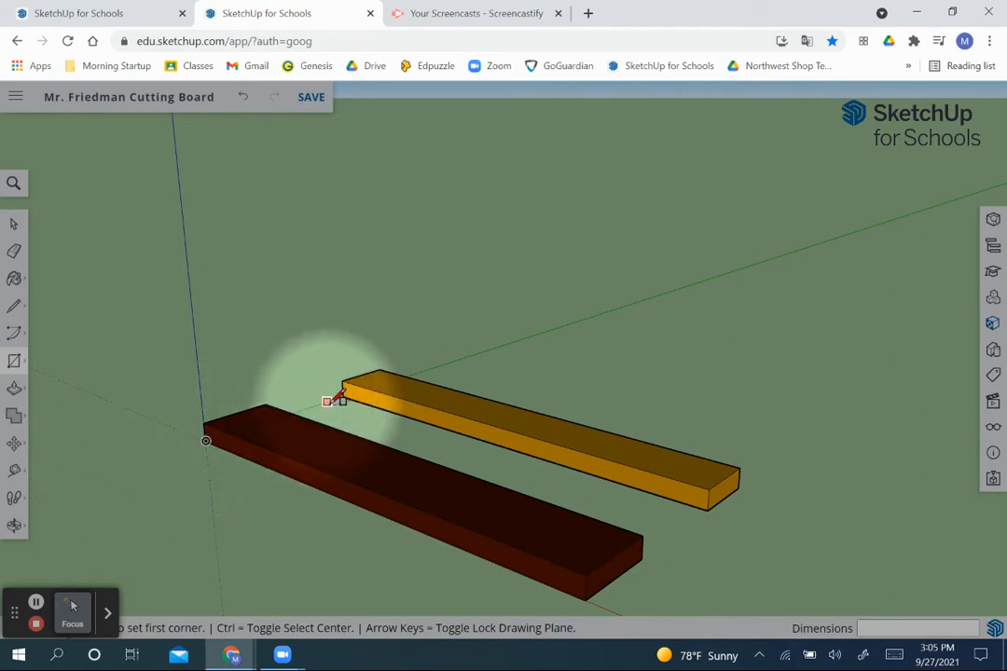
{"action": "left_click", "coordinate": [476, 353]}
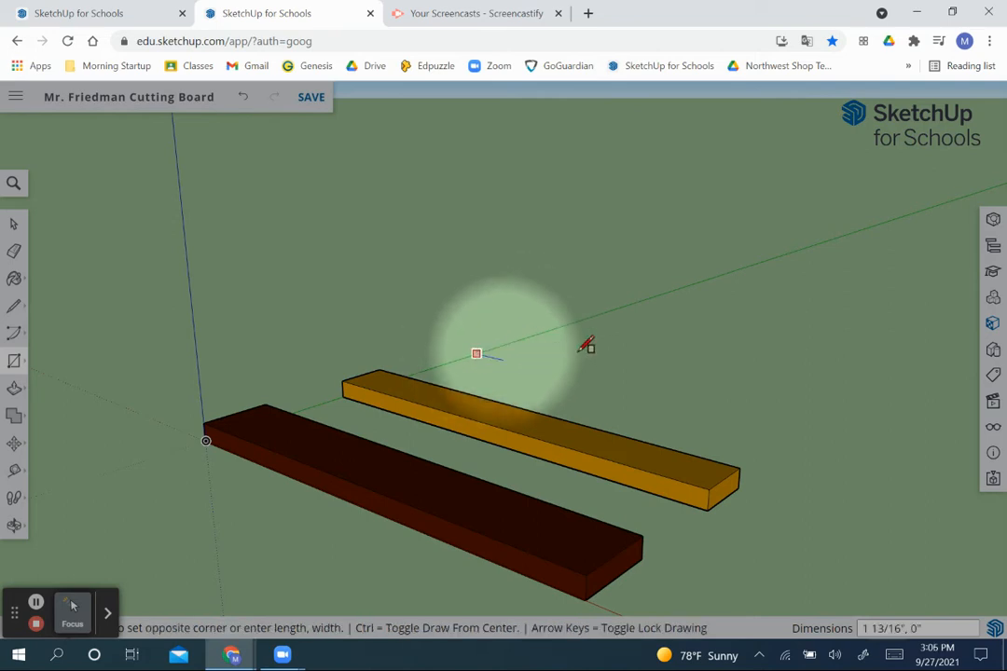
{"action": "left_click", "coordinate": [838, 409]}
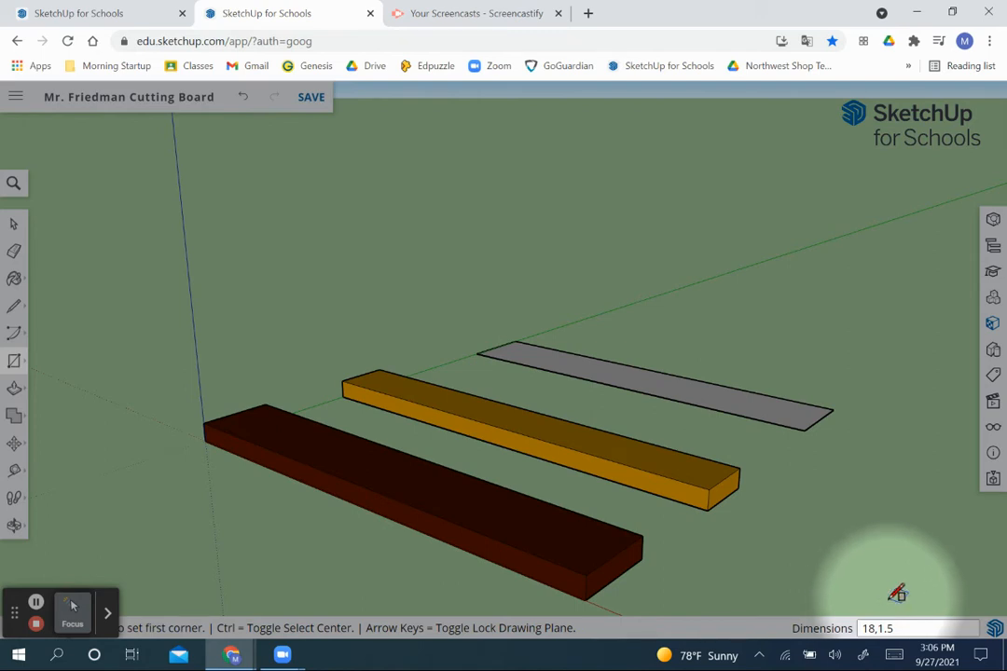
{"action": "key", "text": "Return"}
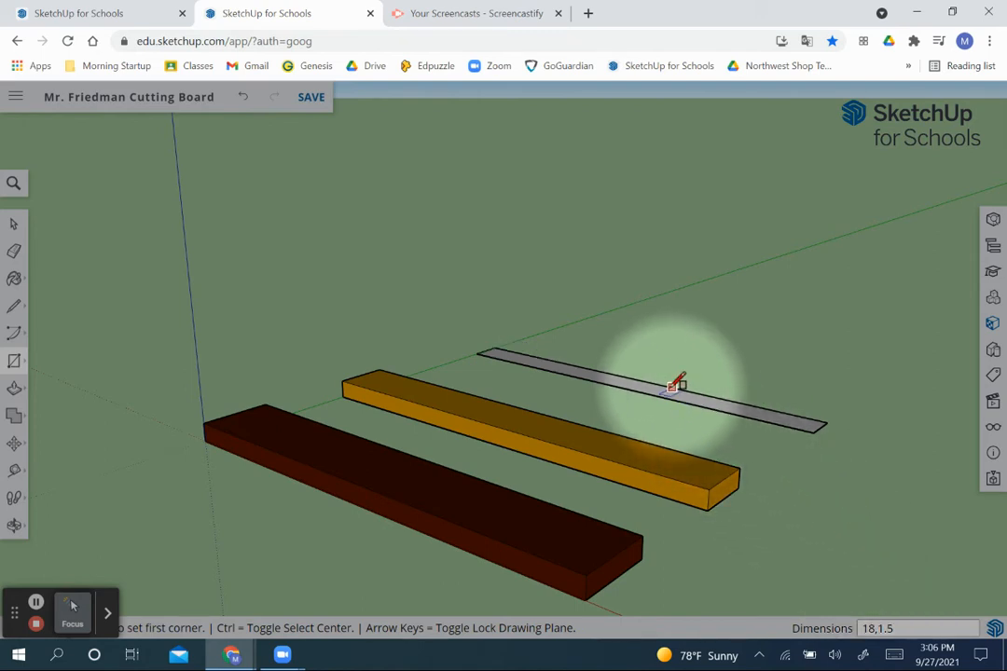
Step: Push/Pull the poplar strip's rectangle upward to a thickness of .75 inch
{"action": "scroll", "coordinate": [674, 385], "scroll_direction": "up", "scroll_amount": 3}
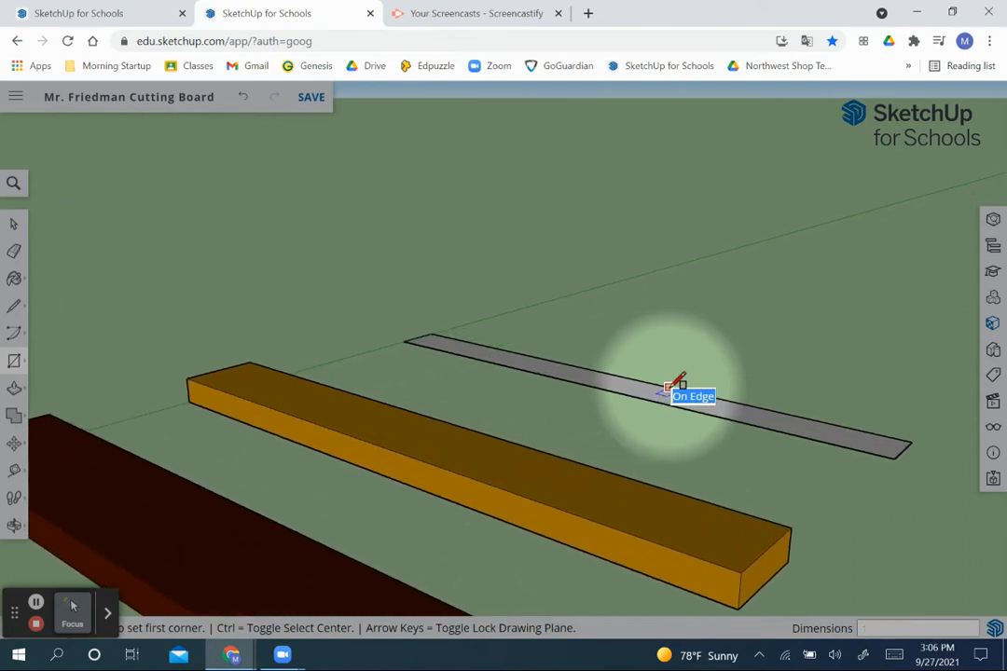
{"action": "key", "text": "p"}
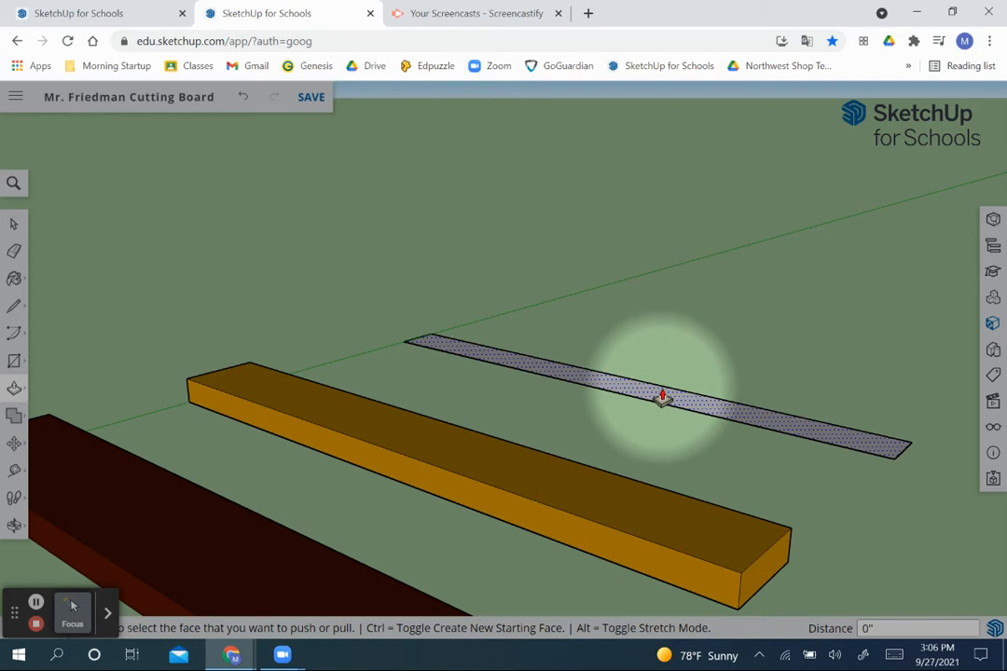
{"action": "left_click", "coordinate": [662, 398]}
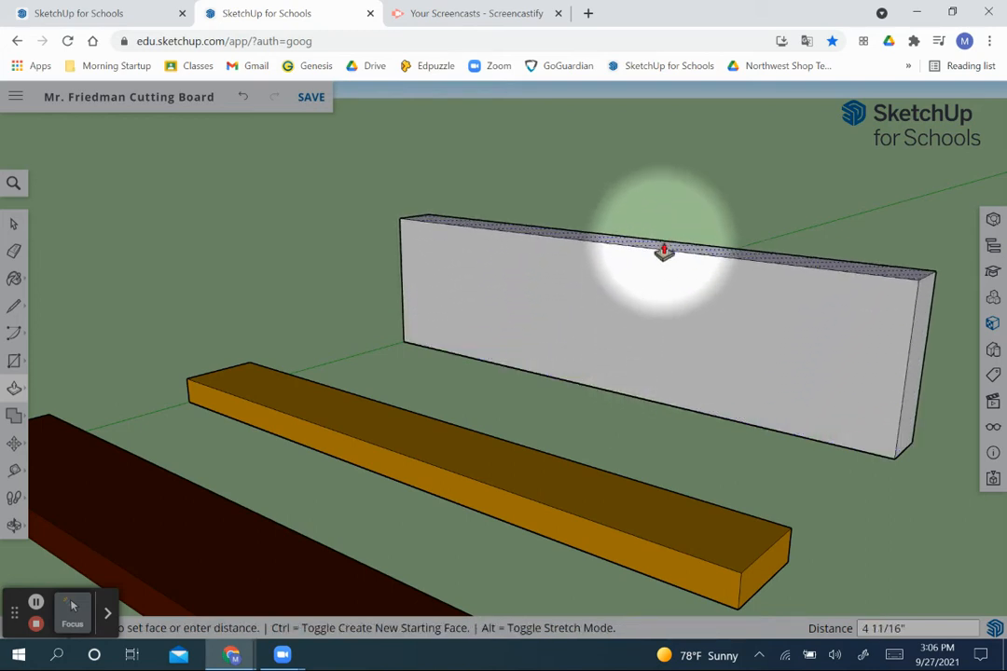
{"action": "left_click", "coordinate": [663, 252]}
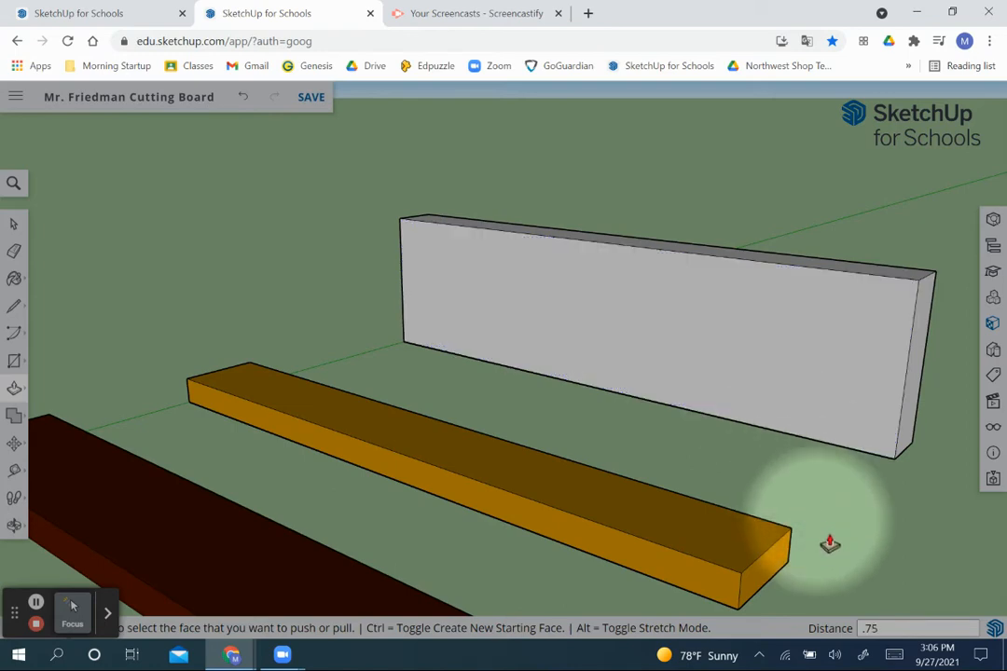
{"action": "key", "text": "Return"}
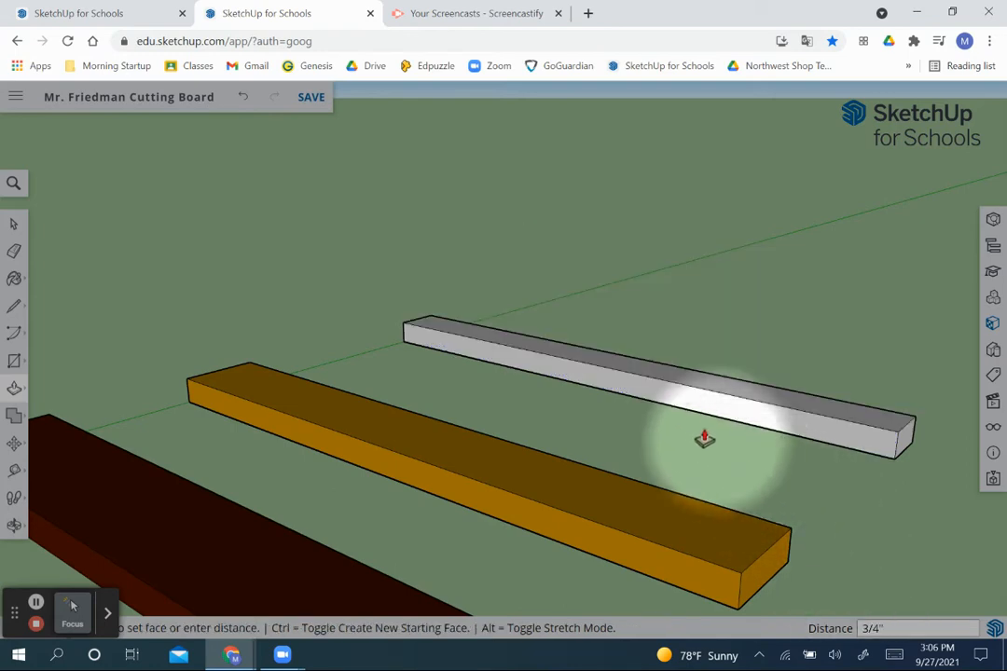
Step: Select all faces and edges of the poplar strip and make them into a group
{"action": "key", "text": "space"}
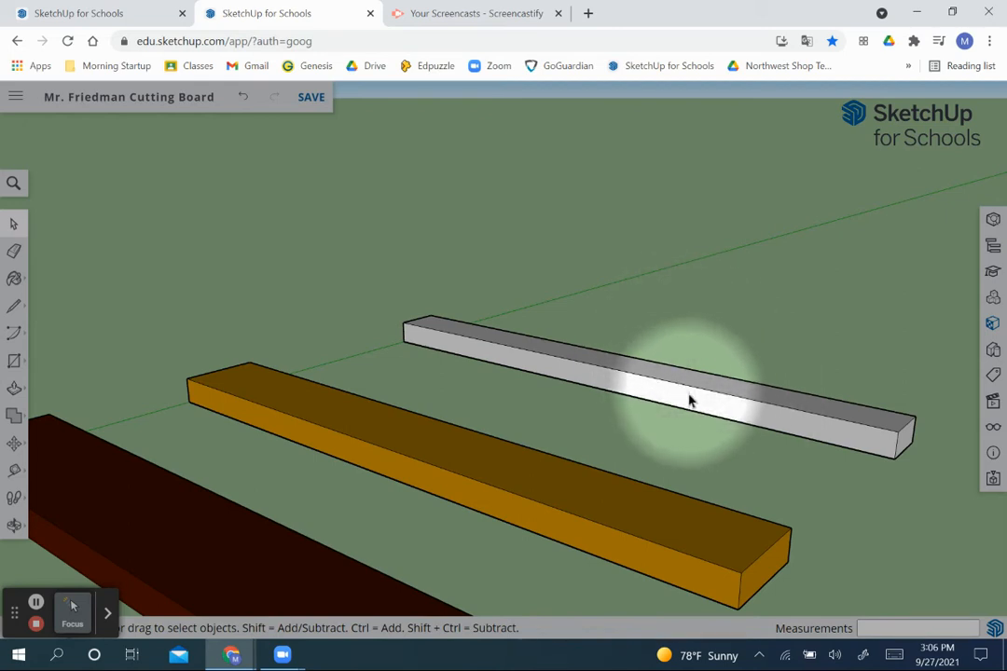
{"action": "left_click", "coordinate": [689, 401]}
{"action": "right_click", "coordinate": [690, 400]}
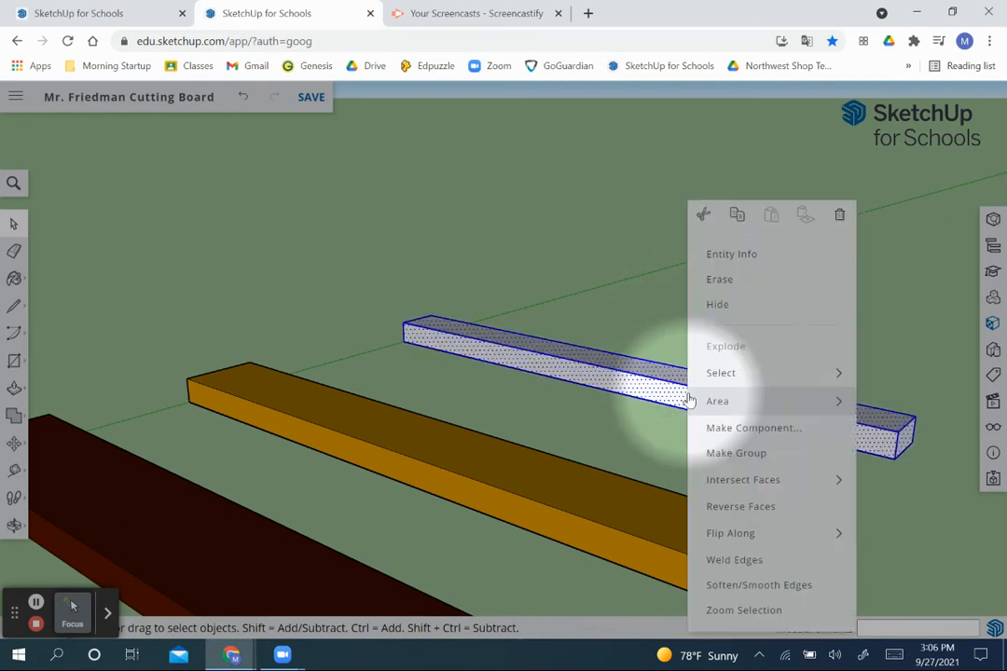
{"action": "left_click", "coordinate": [734, 454]}
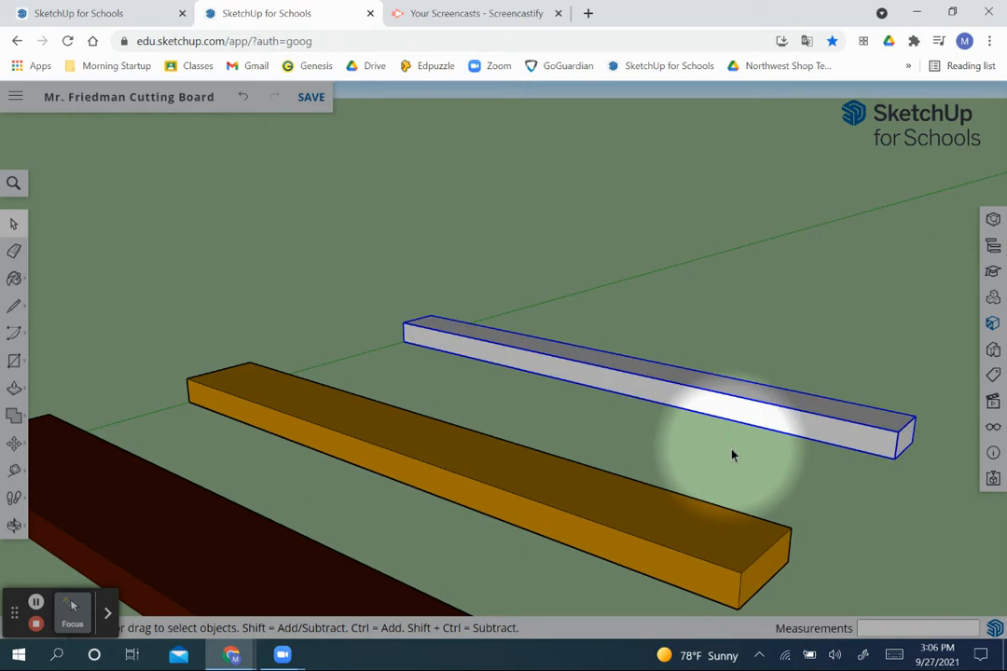
Step: Check the poplar strip's colour in the reference model and return to the new model
{"action": "scroll", "coordinate": [490, 382], "scroll_direction": "down", "scroll_amount": 3}
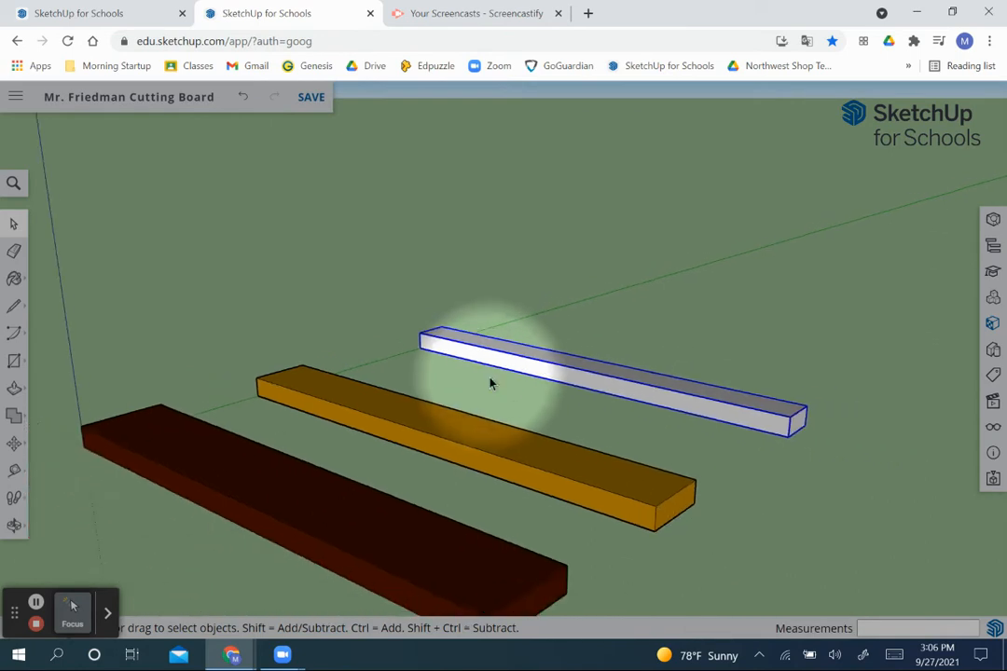
{"action": "left_click", "coordinate": [140, 15]}
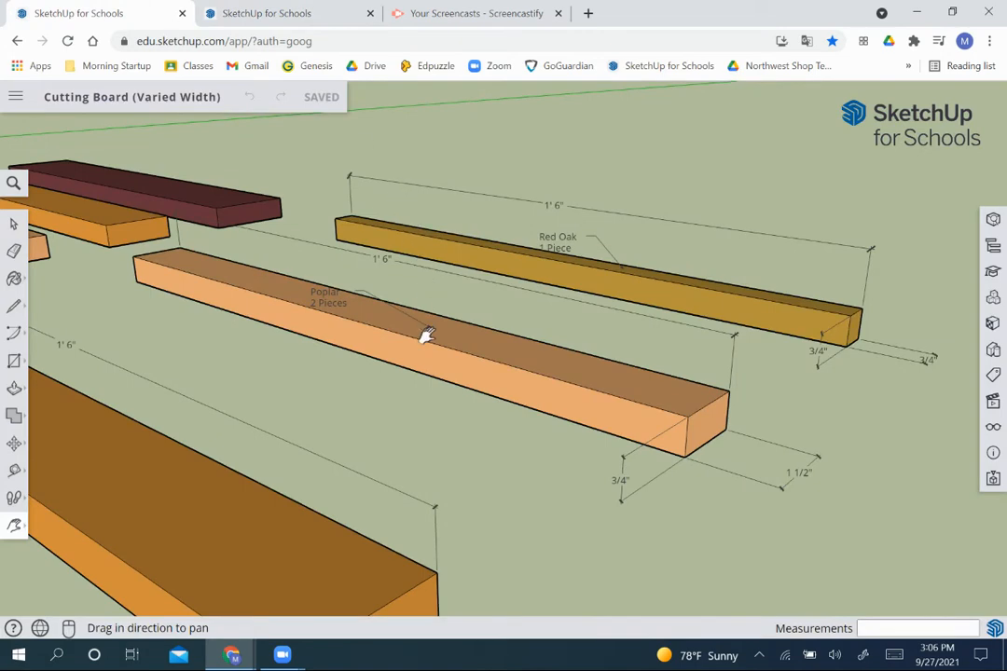
{"action": "left_click", "coordinate": [280, 14]}
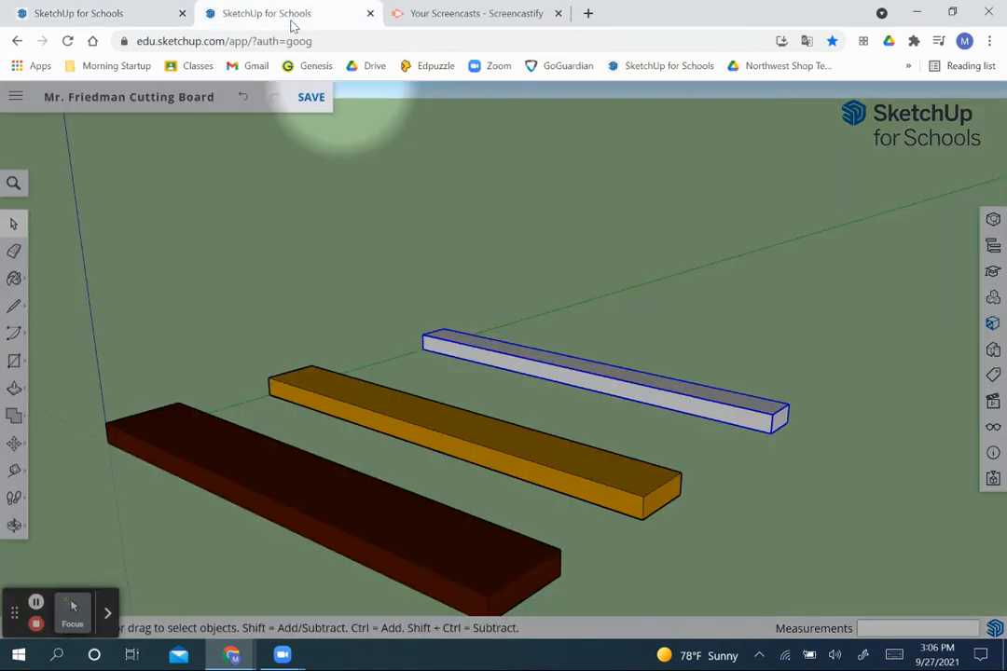
Step: Open the model's materials and switch their display from thumbnails to the Details view with swatches and names
{"action": "left_click", "coordinate": [991, 325]}
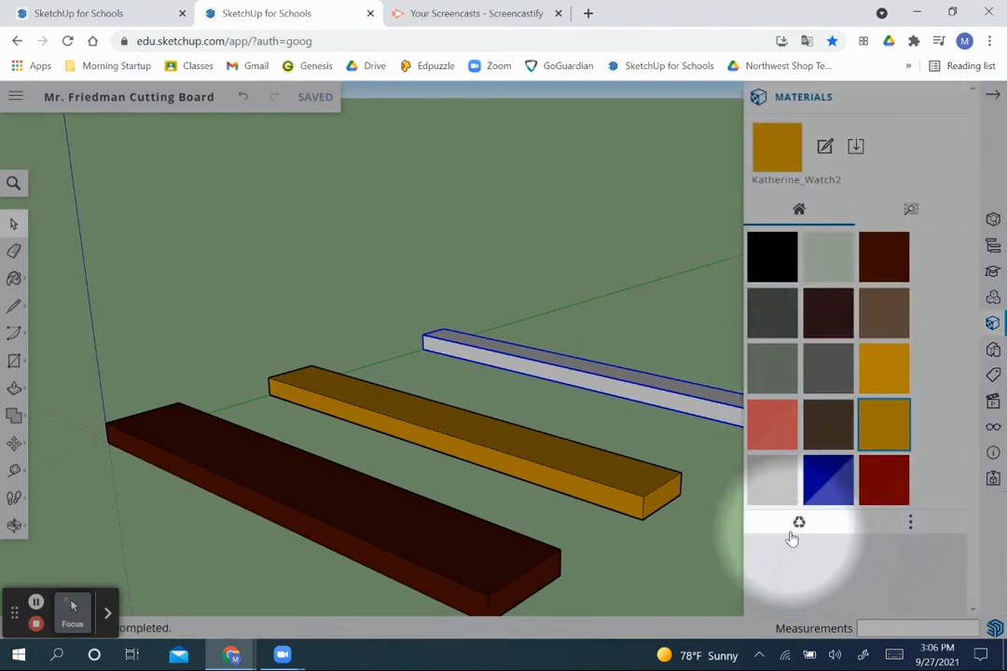
{"action": "left_click", "coordinate": [910, 523]}
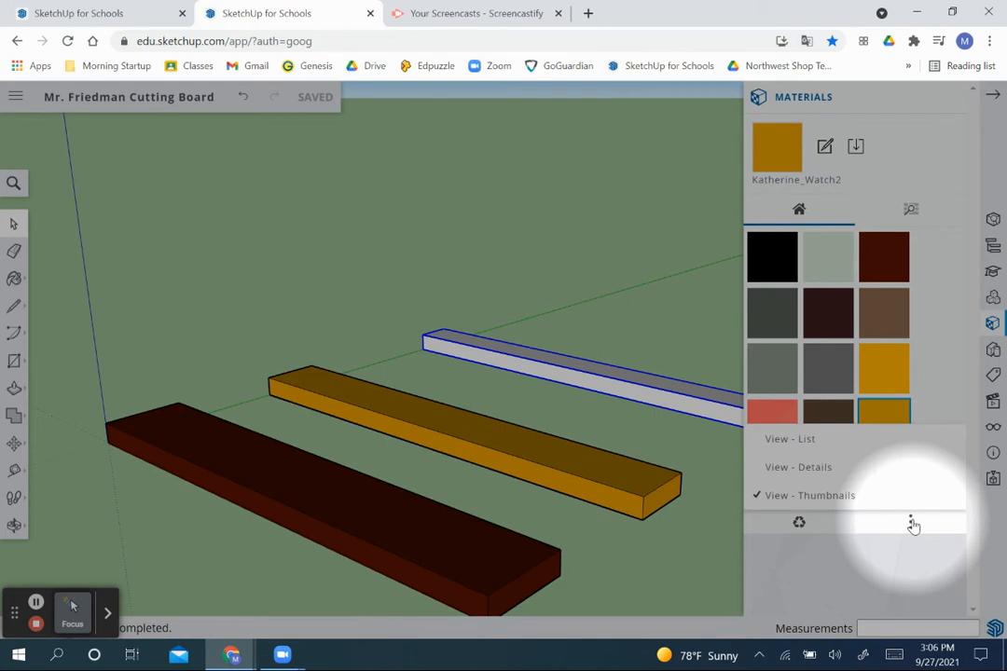
{"action": "left_click", "coordinate": [805, 437]}
{"action": "scroll", "coordinate": [853, 517], "scroll_direction": "down", "scroll_amount": 1}
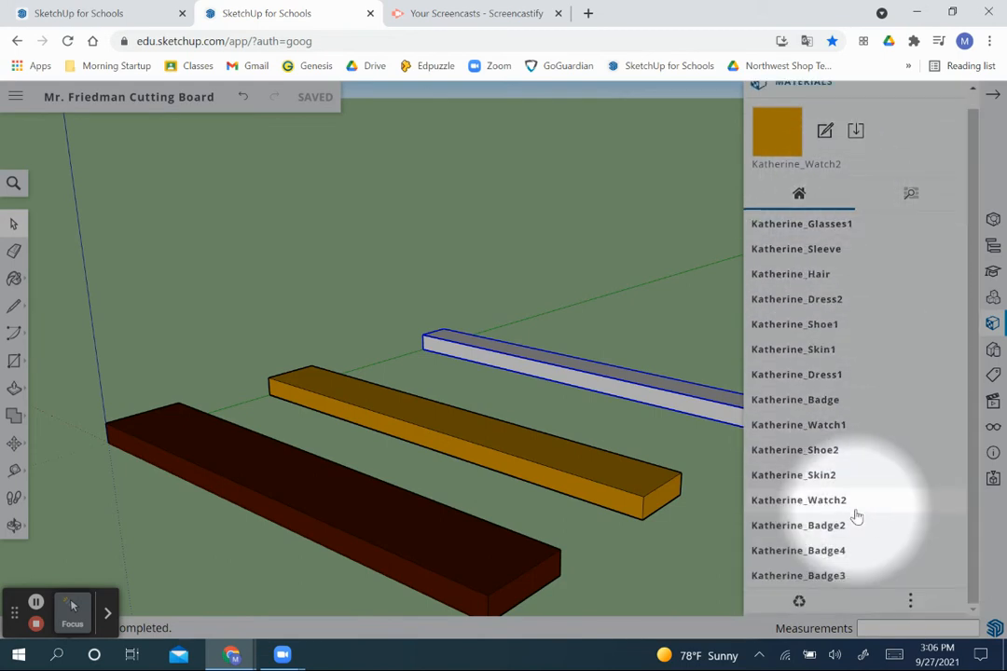
{"action": "left_click", "coordinate": [910, 603]}
{"action": "left_click", "coordinate": [820, 548]}
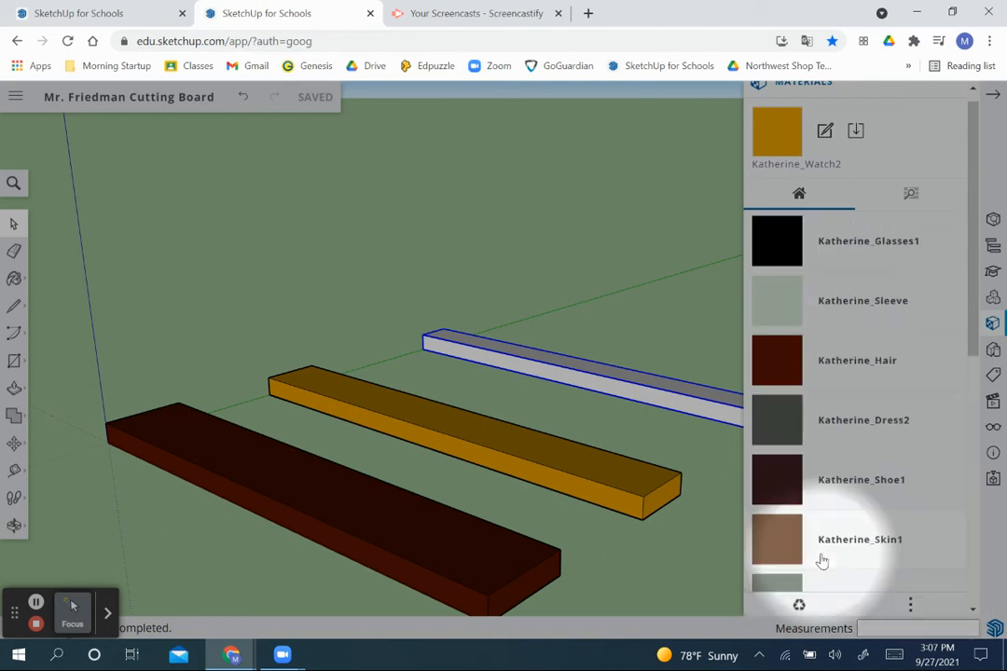
Step: Look through the named materials and switch their display back to thumbnails
{"action": "scroll", "coordinate": [820, 483], "scroll_direction": "down", "scroll_amount": 3}
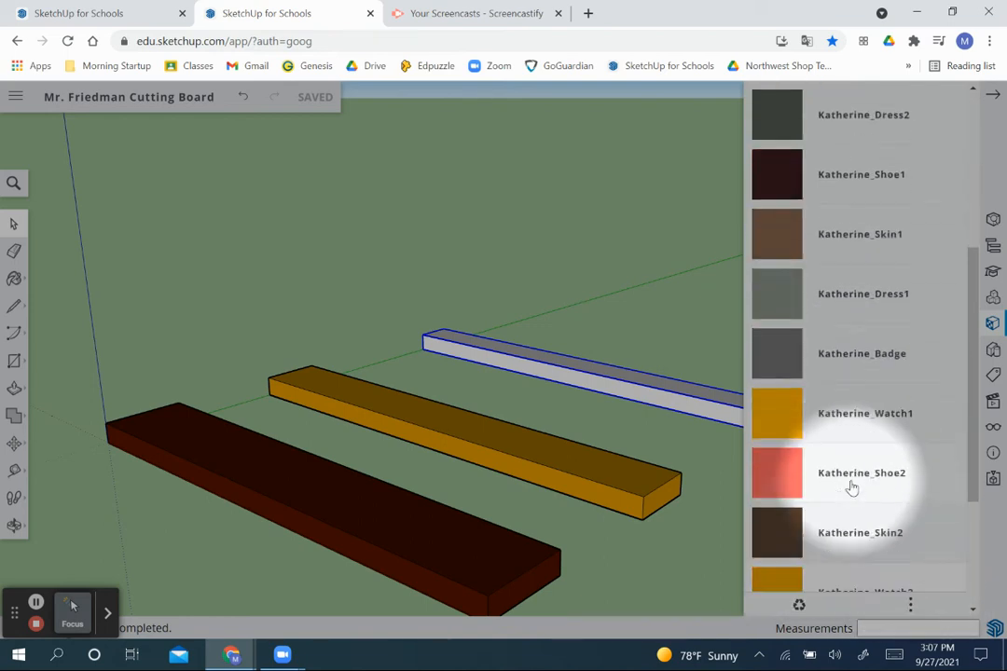
{"action": "scroll", "coordinate": [852, 488], "scroll_direction": "down", "scroll_amount": 2}
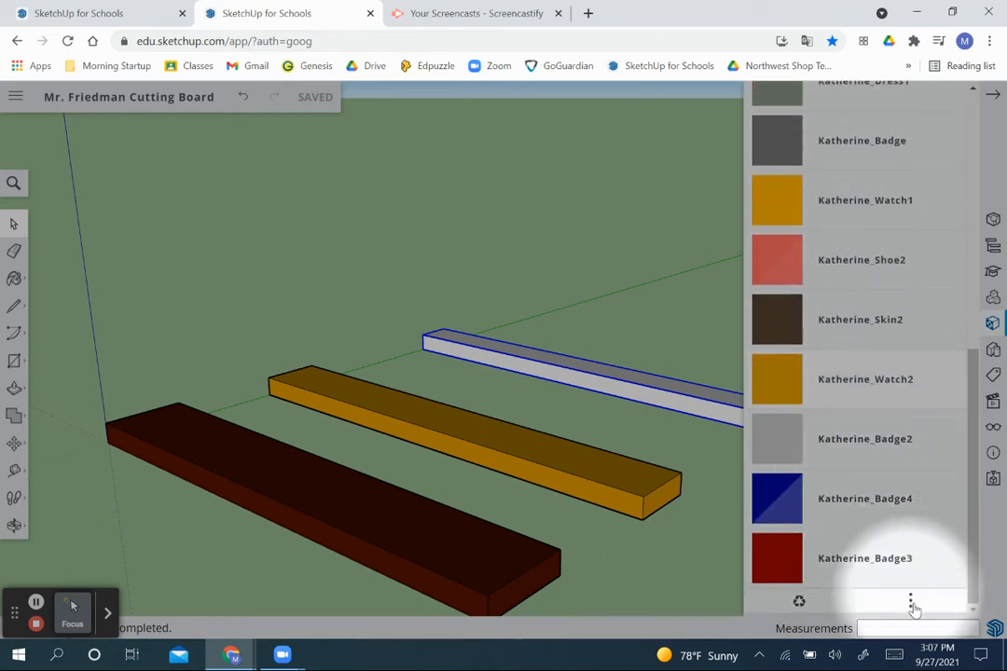
{"action": "left_click", "coordinate": [911, 601]}
{"action": "left_click", "coordinate": [850, 575]}
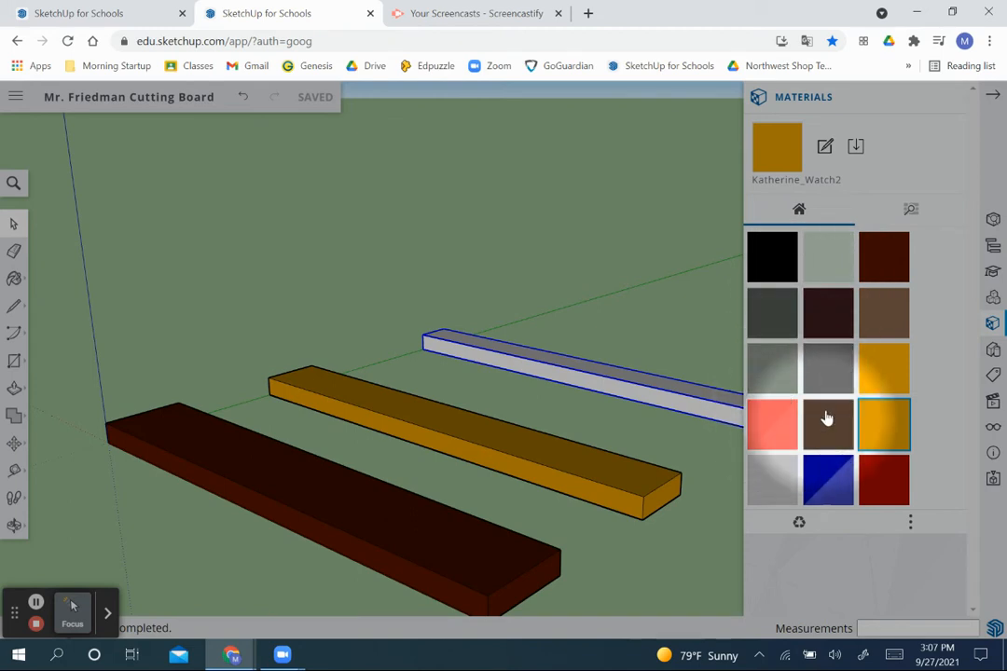
Step: Try the Katherine_Sleeve material on the poplar strip, recolour it with Katherine_Badge2, and deselect it
{"action": "left_click", "coordinate": [823, 268]}
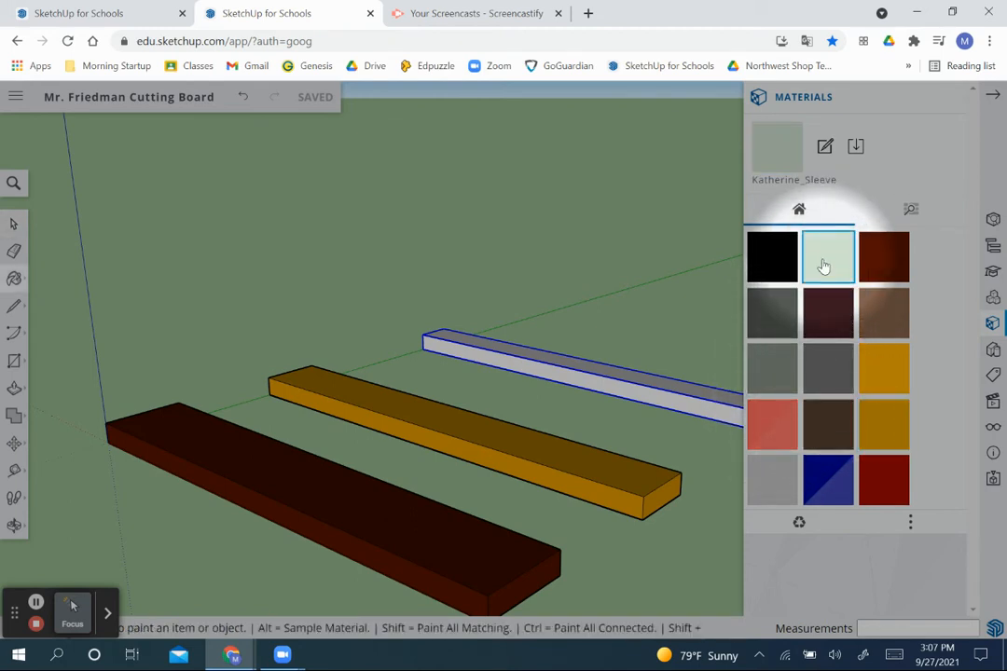
{"action": "left_click", "coordinate": [578, 371]}
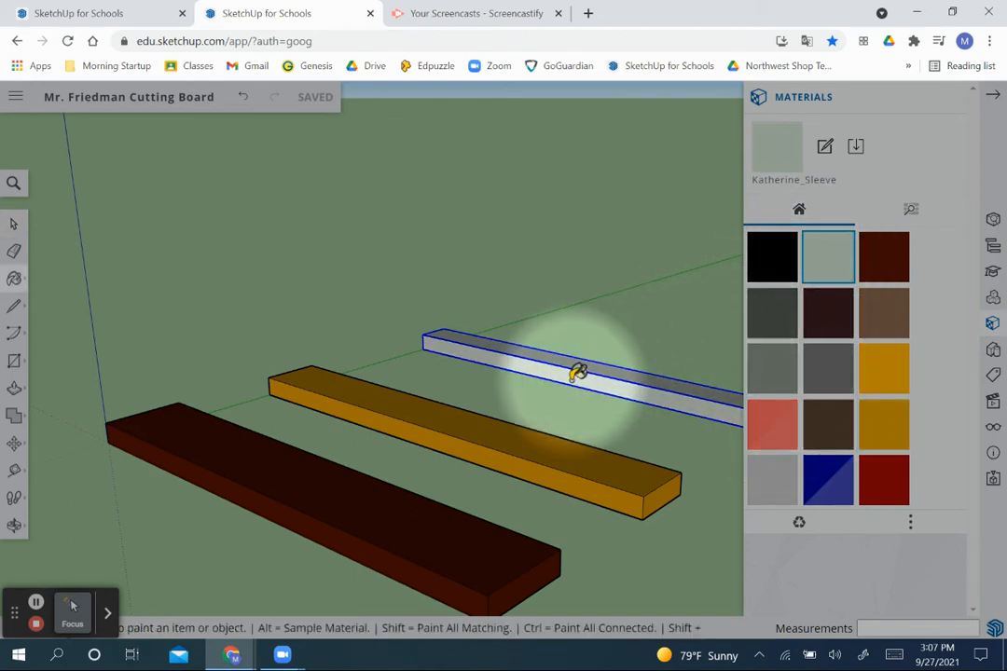
{"action": "left_click", "coordinate": [766, 481]}
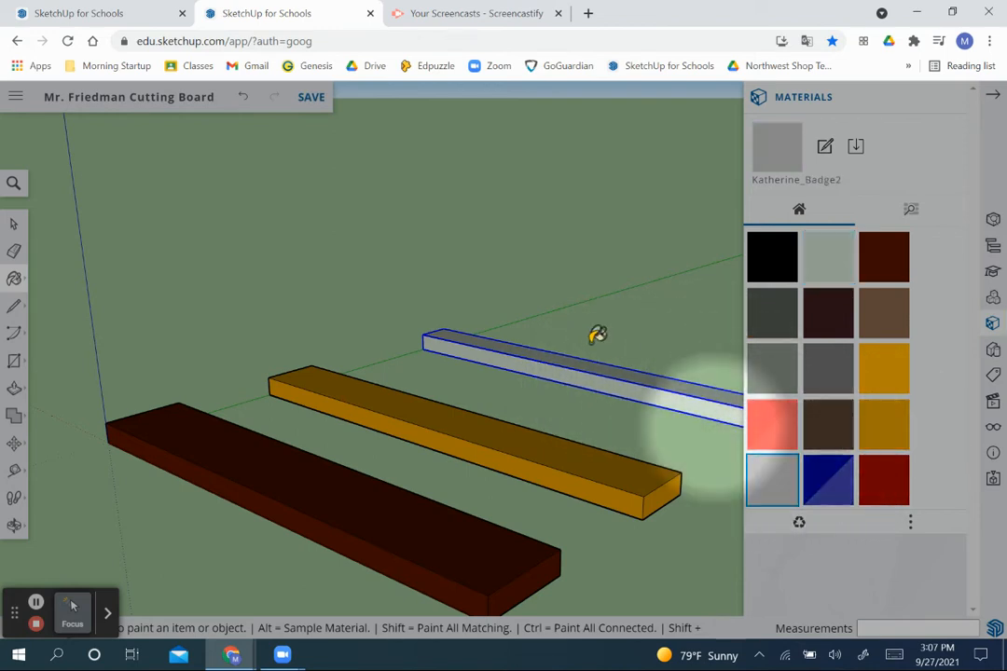
{"action": "left_click", "coordinate": [584, 355]}
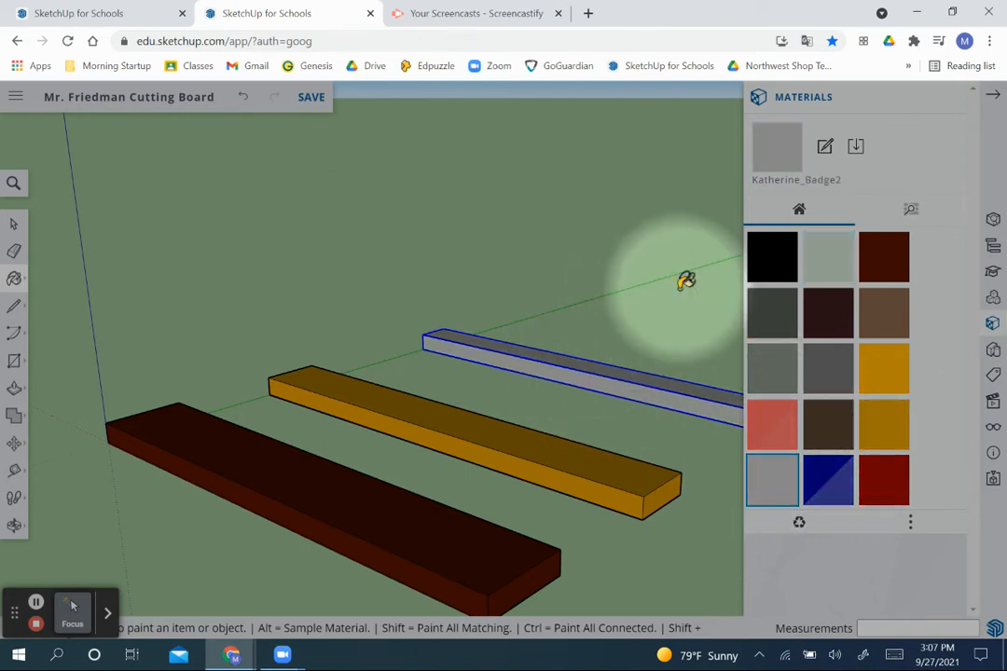
{"action": "left_click", "coordinate": [951, 98]}
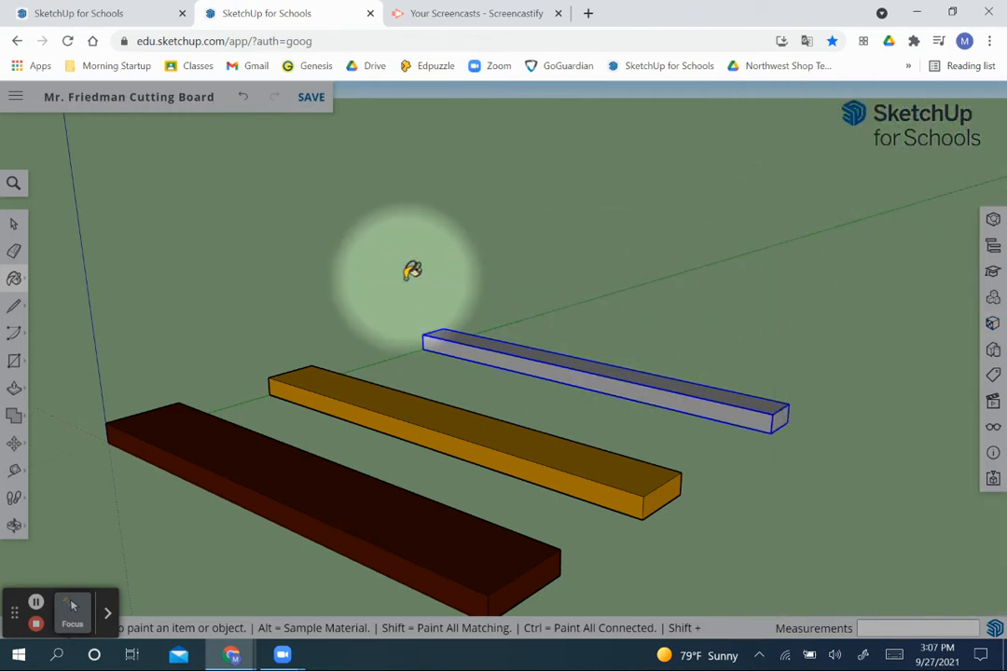
{"action": "key", "text": "space"}
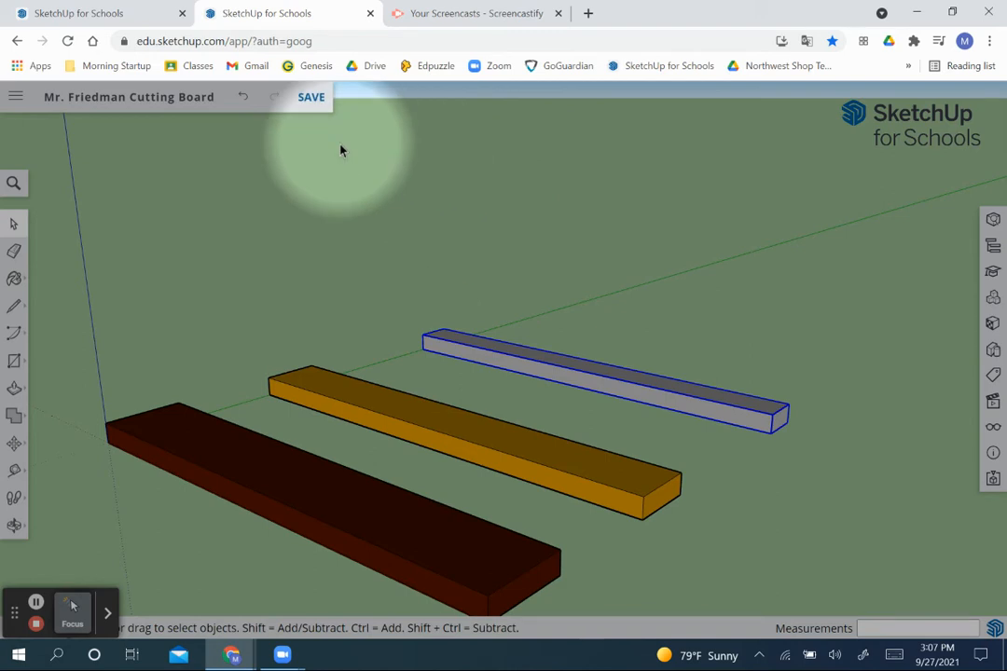
{"action": "left_click", "coordinate": [568, 215]}
Step: Check the red oak strip's dimensions in the reference model and draw an 18 by .75 inch rectangle from the green axis behind the poplar strip
{"action": "left_click", "coordinate": [94, 13]}
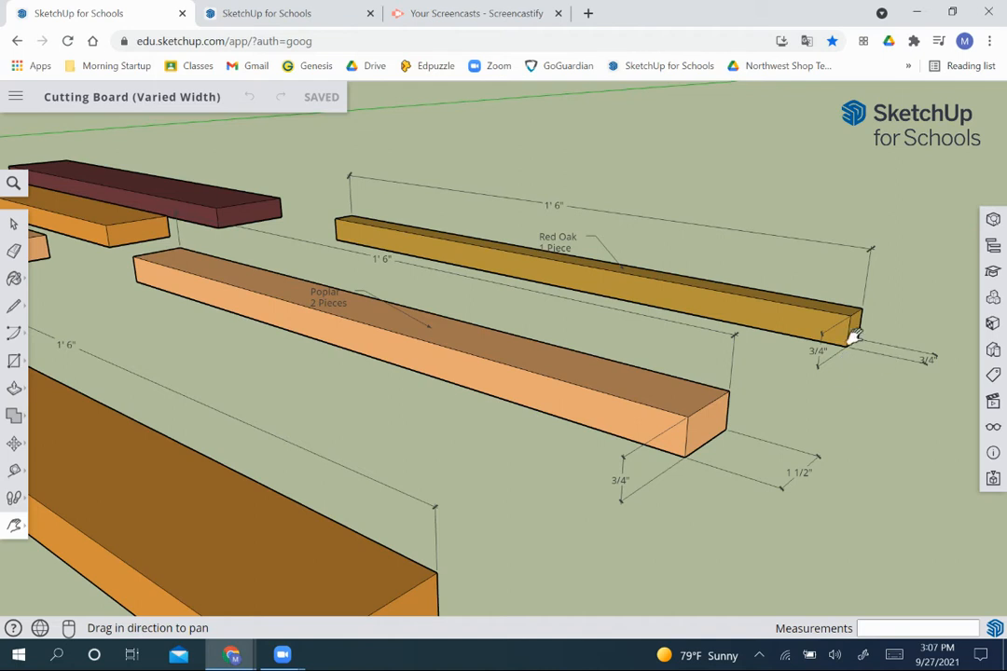
{"action": "left_click", "coordinate": [254, 20]}
{"action": "key", "text": "r"}
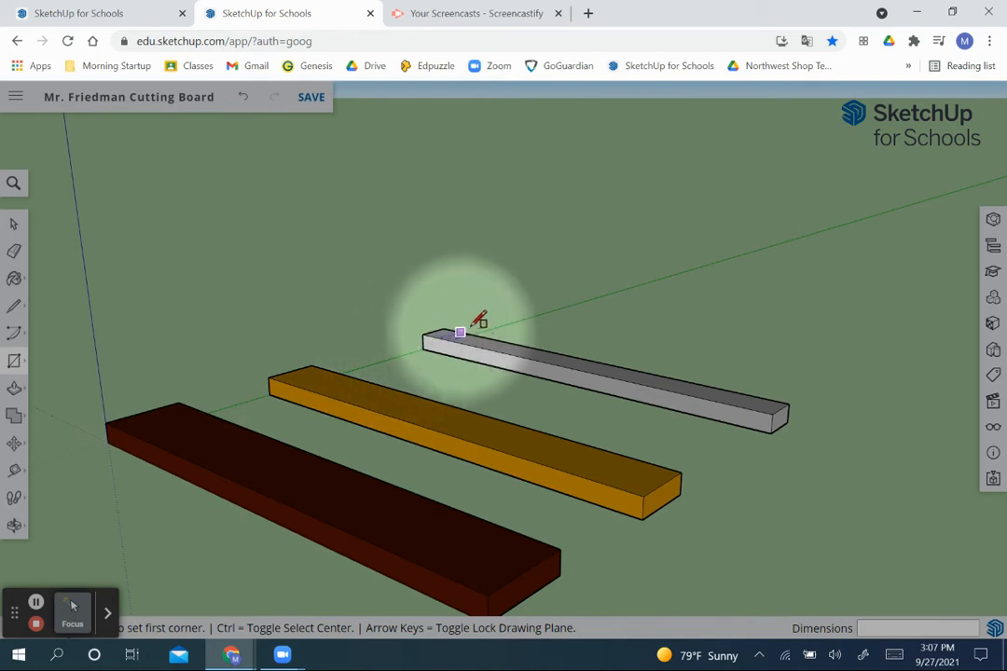
{"action": "left_click", "coordinate": [530, 317]}
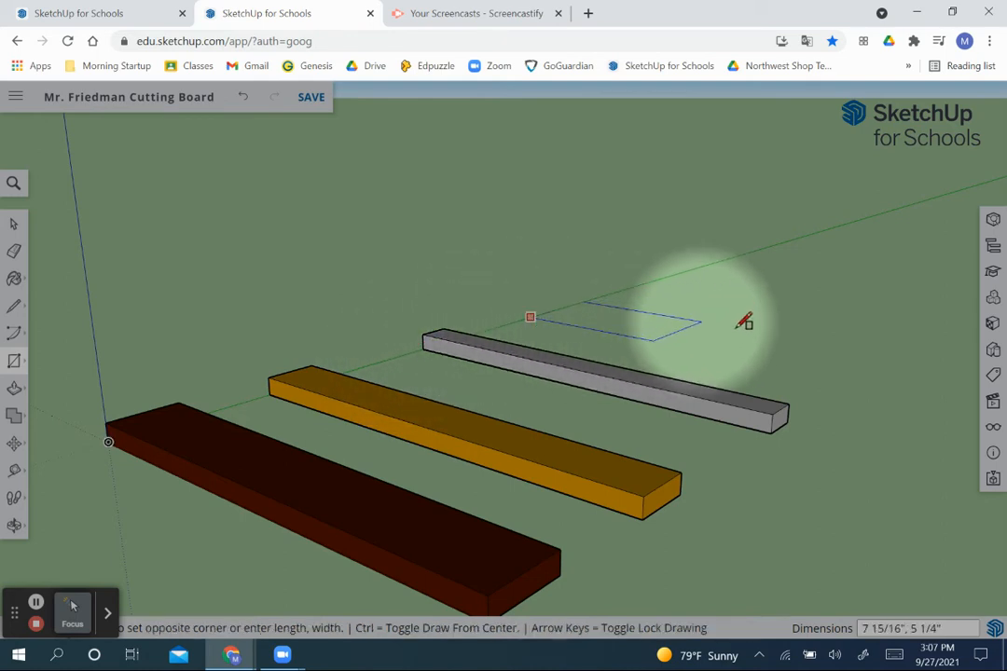
{"action": "left_click", "coordinate": [865, 357]}
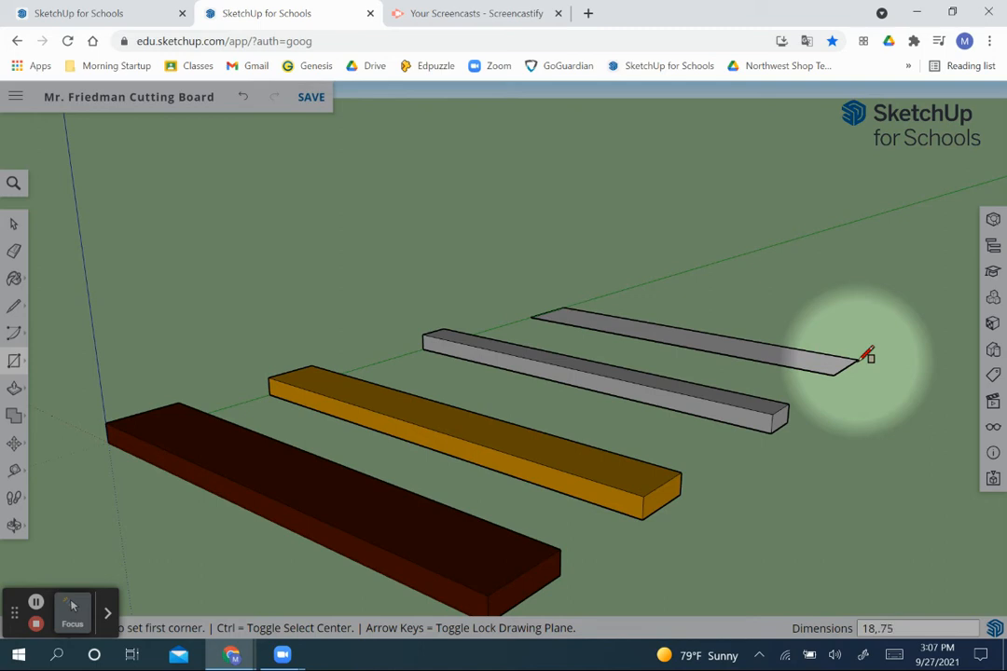
{"action": "key", "text": "Return"}
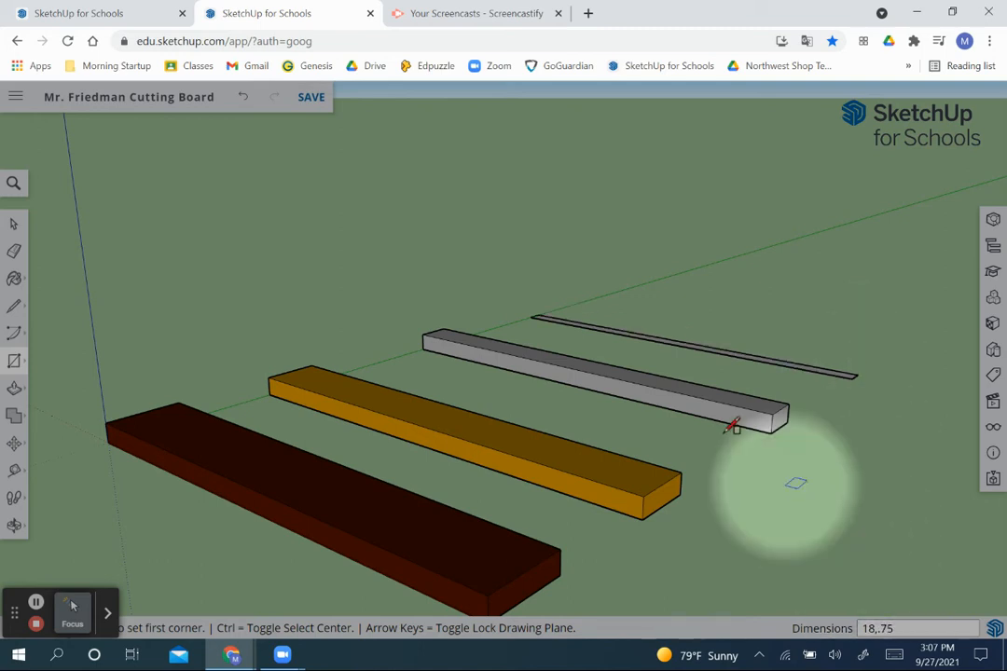
Step: Push/Pull the red oak strip's rectangle upward to a thickness of .75 inch
{"action": "scroll", "coordinate": [755, 352], "scroll_direction": "up", "scroll_amount": 5}
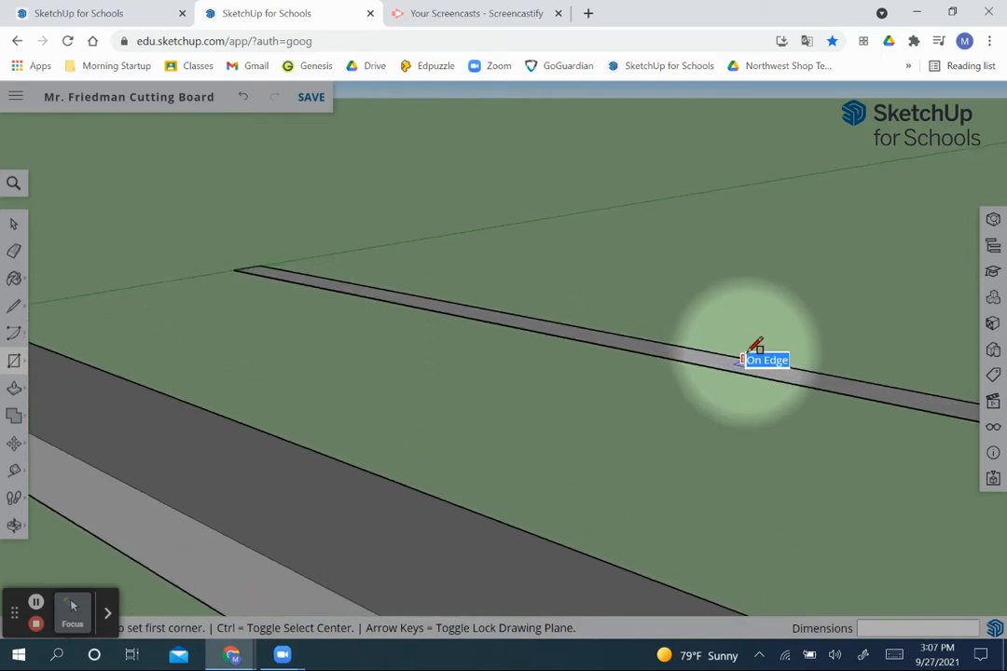
{"action": "key", "text": "p"}
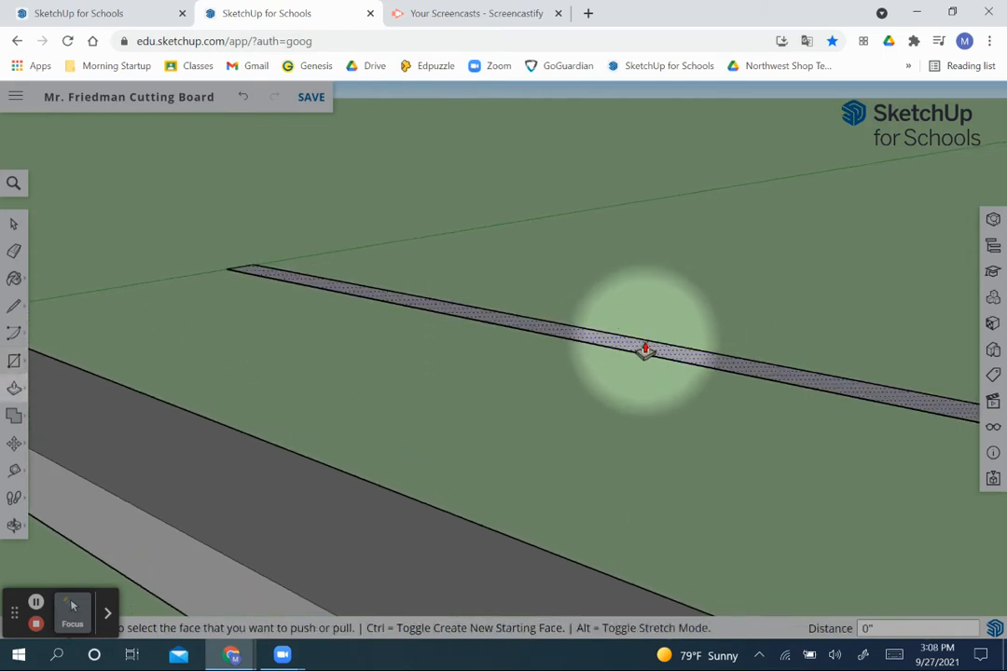
{"action": "left_click", "coordinate": [639, 350]}
{"action": "left_click", "coordinate": [617, 257]}
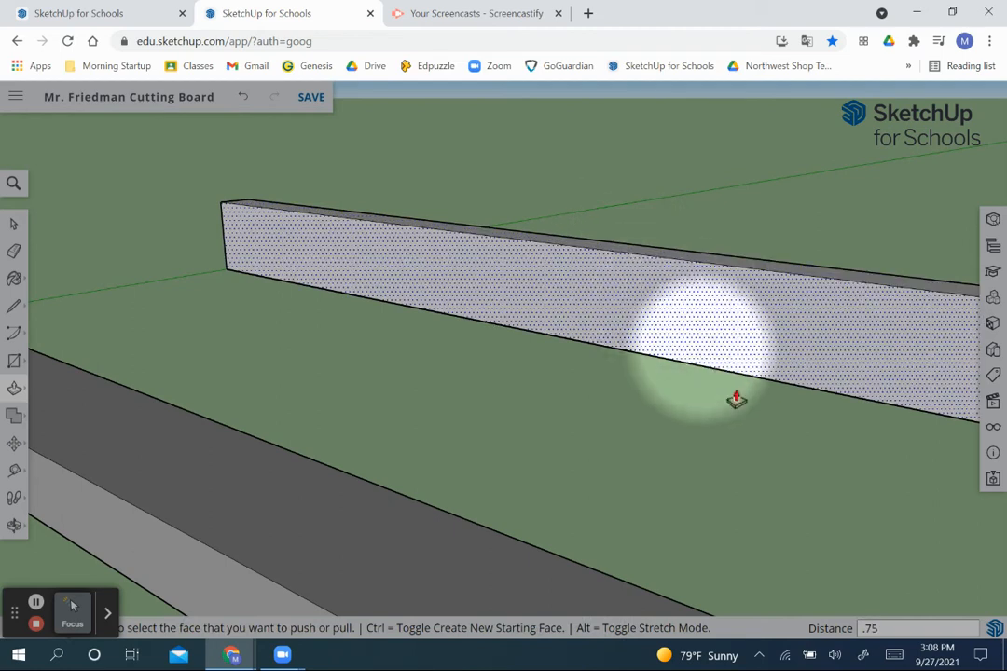
{"action": "key", "text": "Return"}
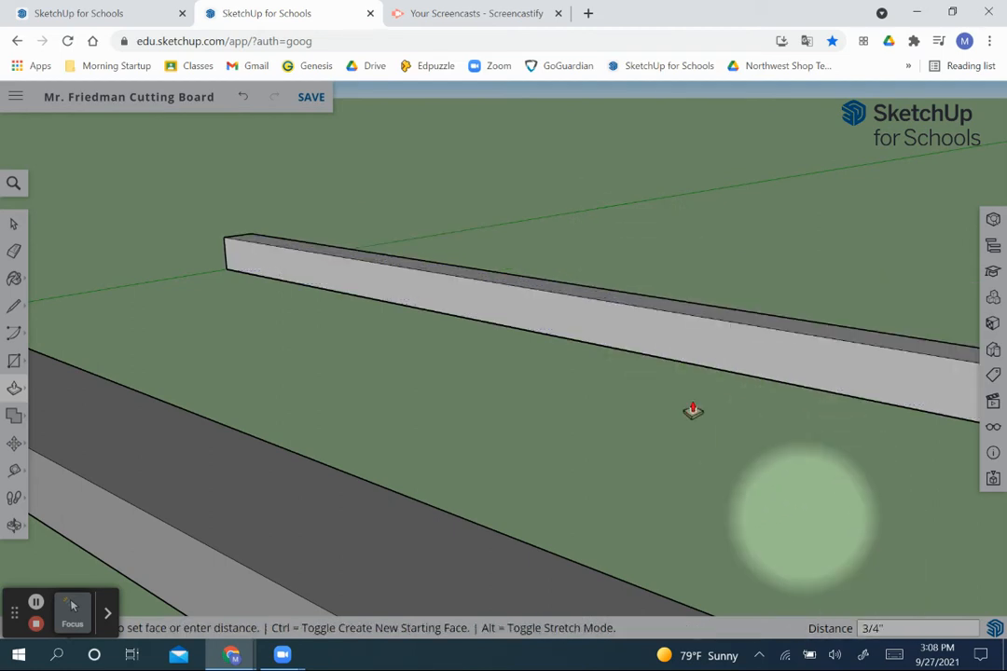
{"action": "scroll", "coordinate": [663, 375], "scroll_direction": "down", "scroll_amount": 6}
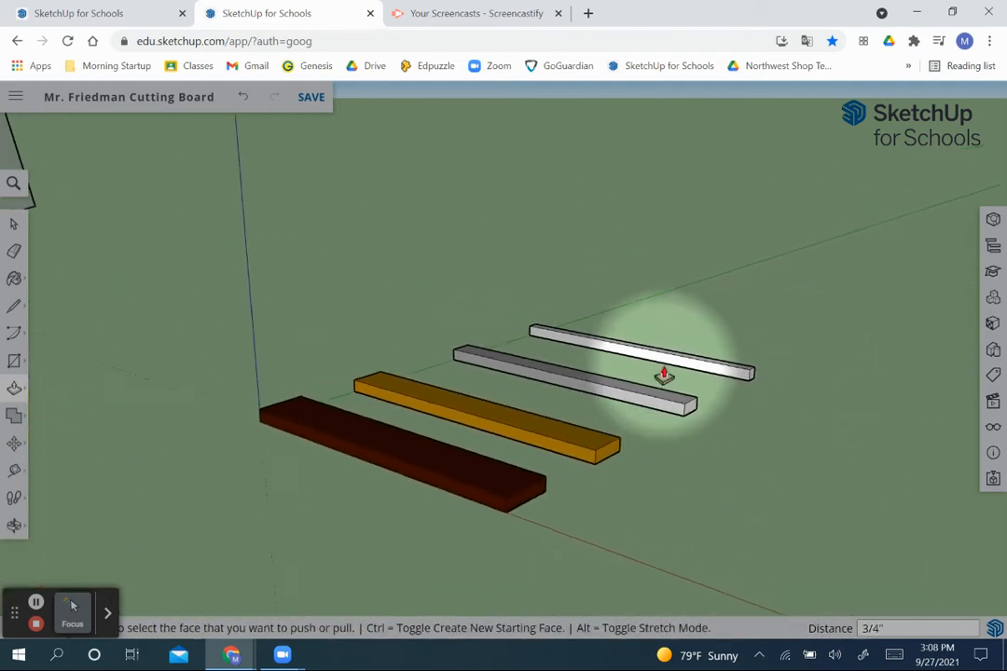
Step: Select all faces and edges of the red oak strip and make them into a group
{"action": "scroll", "coordinate": [663, 376], "scroll_direction": "up", "scroll_amount": 5}
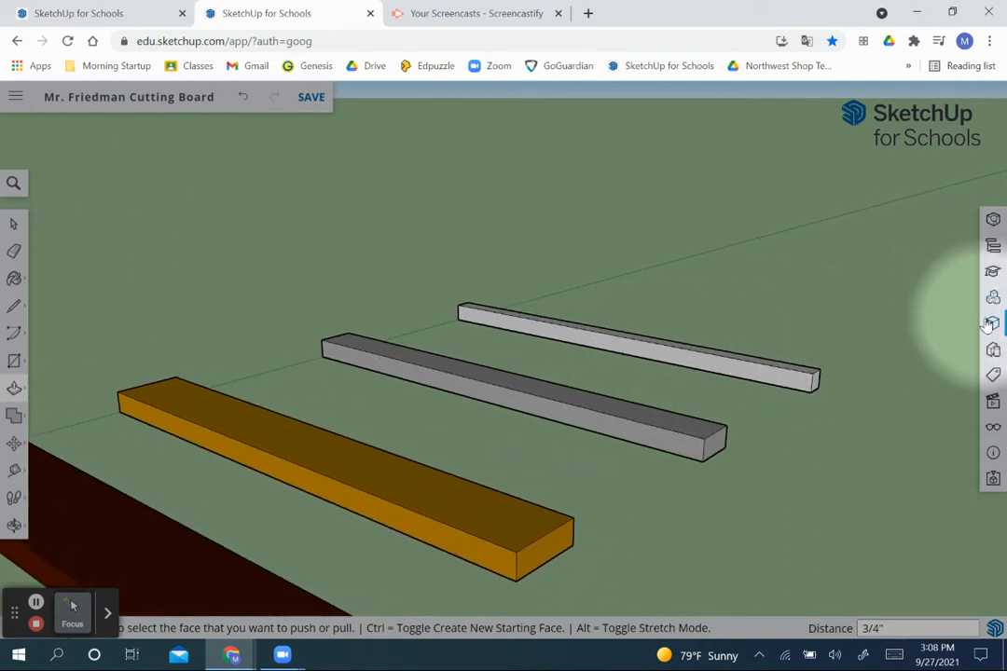
{"action": "key", "text": "space"}
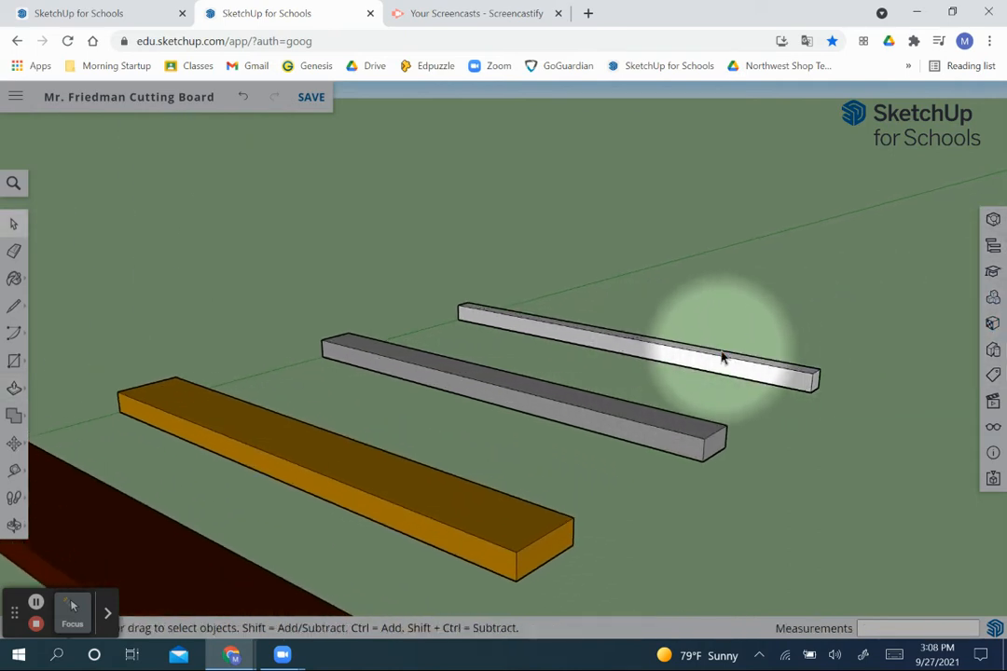
{"action": "left_click", "coordinate": [681, 359]}
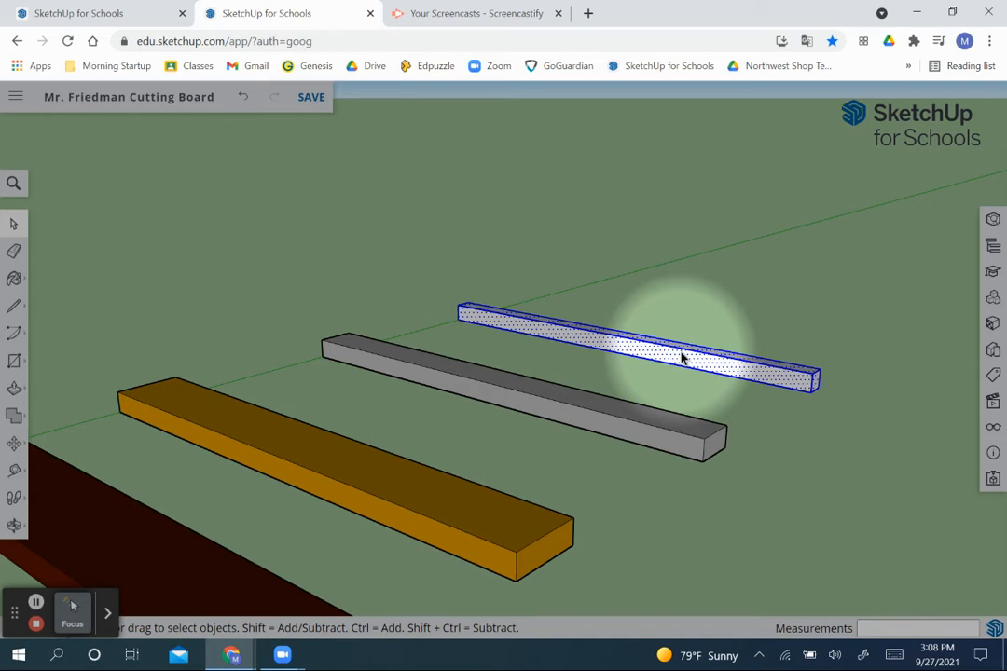
{"action": "right_click", "coordinate": [681, 359]}
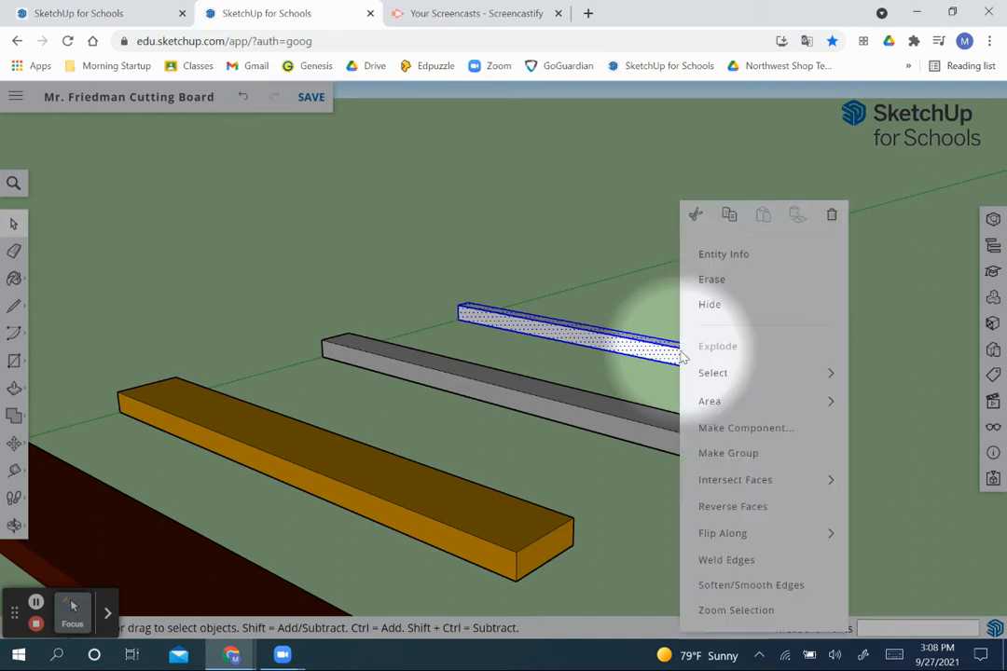
{"action": "left_click", "coordinate": [727, 453]}
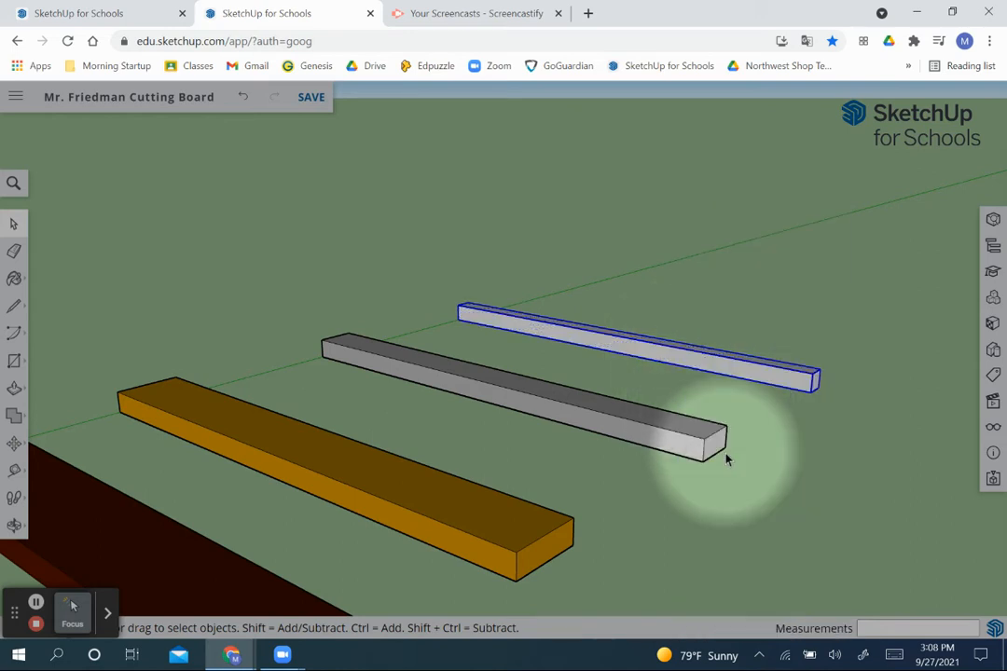
Step: Paint the red oak strip's group with the Katherine_Skin1 material and close the materials
{"action": "left_click", "coordinate": [990, 323]}
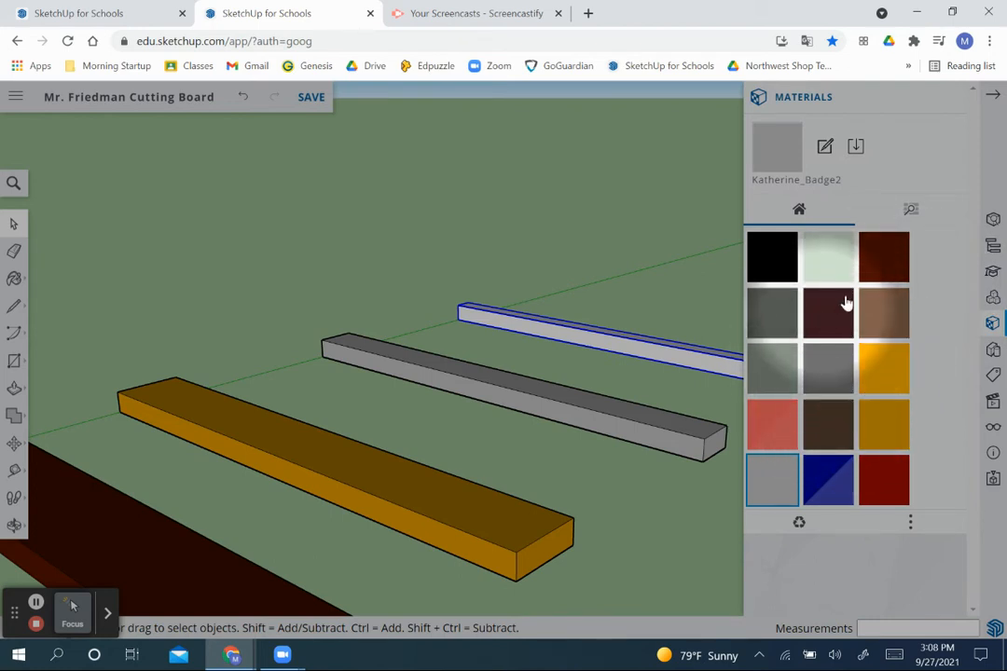
{"action": "left_click", "coordinate": [884, 315]}
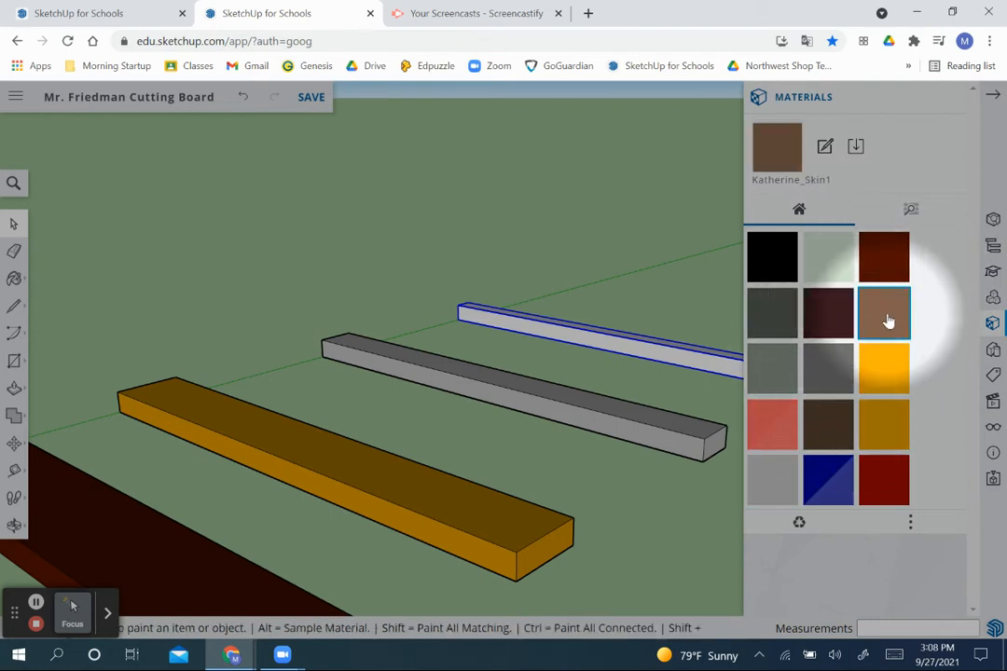
{"action": "left_click", "coordinate": [657, 342]}
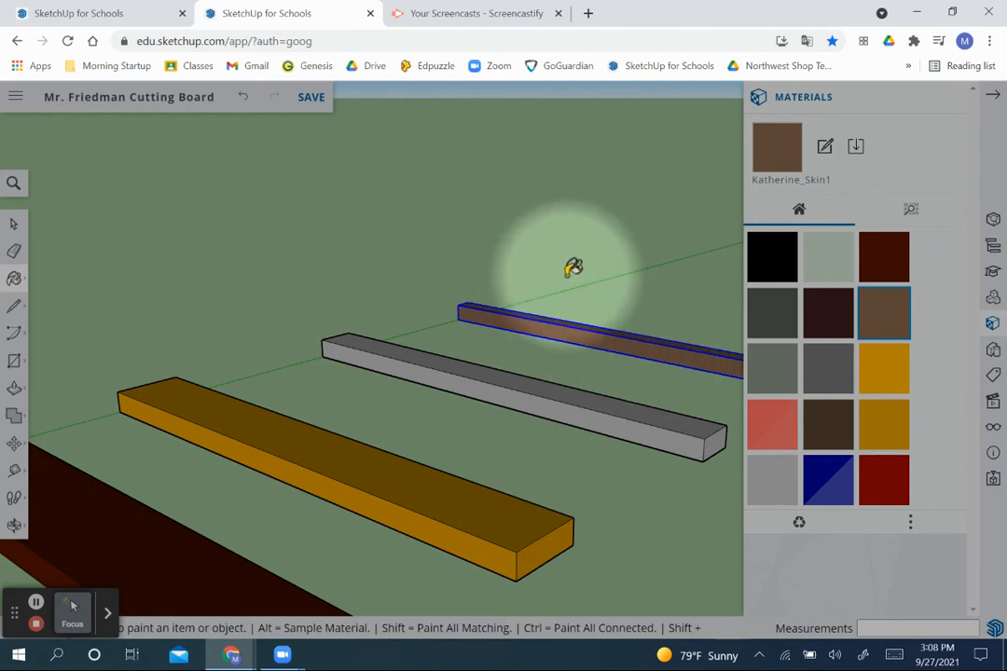
{"action": "key", "text": "space"}
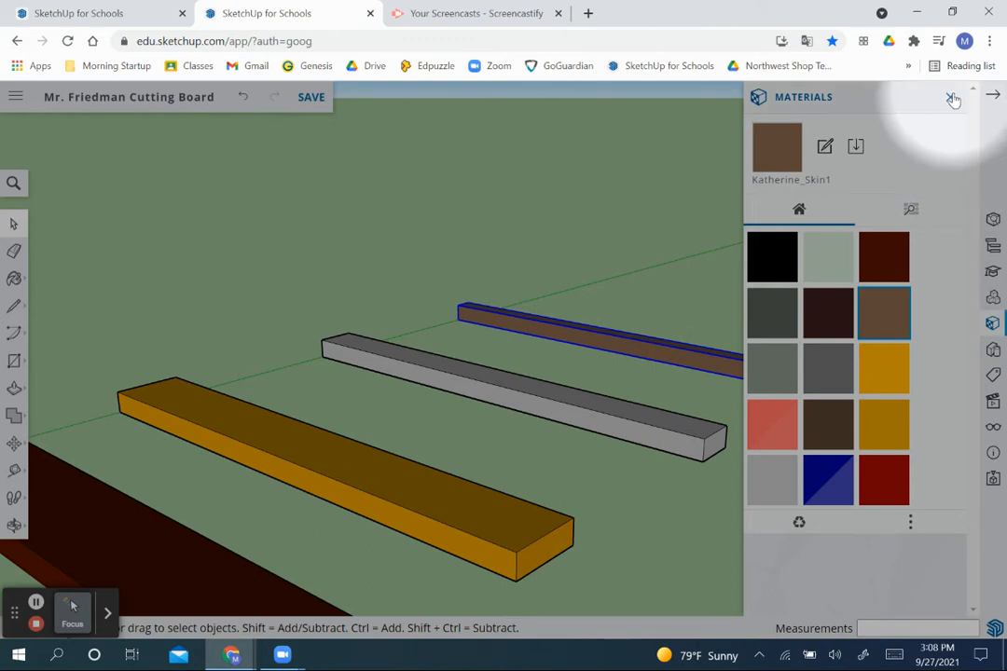
{"action": "left_click", "coordinate": [951, 98]}
Step: Examine the dimensions, piece counts and layout of the wood strips in the reference model, comparing them with the new model
{"action": "scroll", "coordinate": [667, 311], "scroll_direction": "down", "scroll_amount": 3}
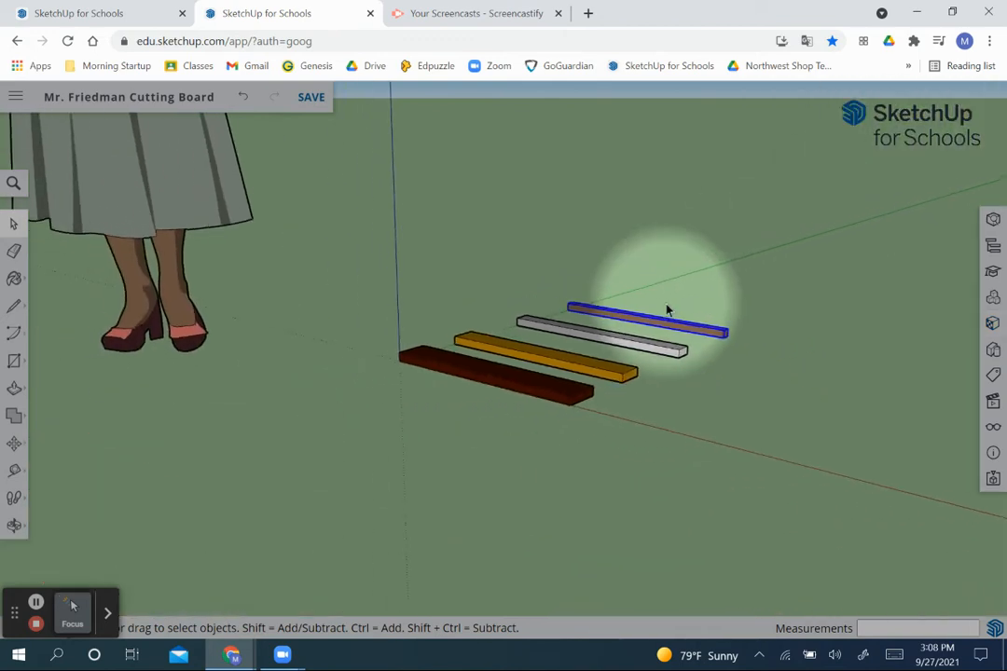
{"action": "scroll", "coordinate": [668, 310], "scroll_direction": "up", "scroll_amount": 2}
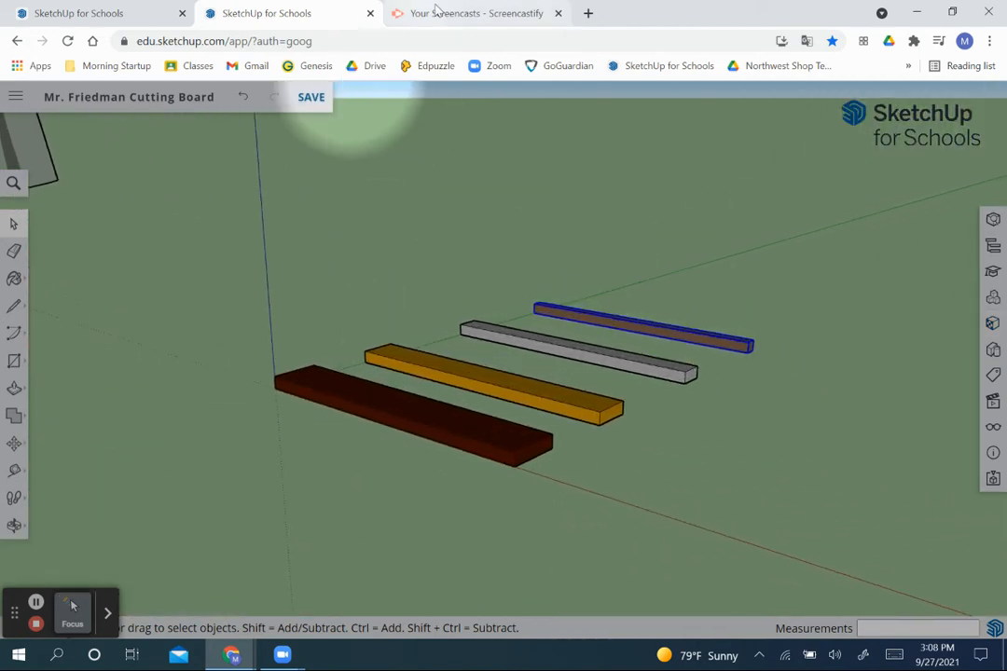
{"action": "left_click", "coordinate": [94, 13]}
{"action": "scroll", "coordinate": [404, 378], "scroll_direction": "down", "scroll_amount": 5}
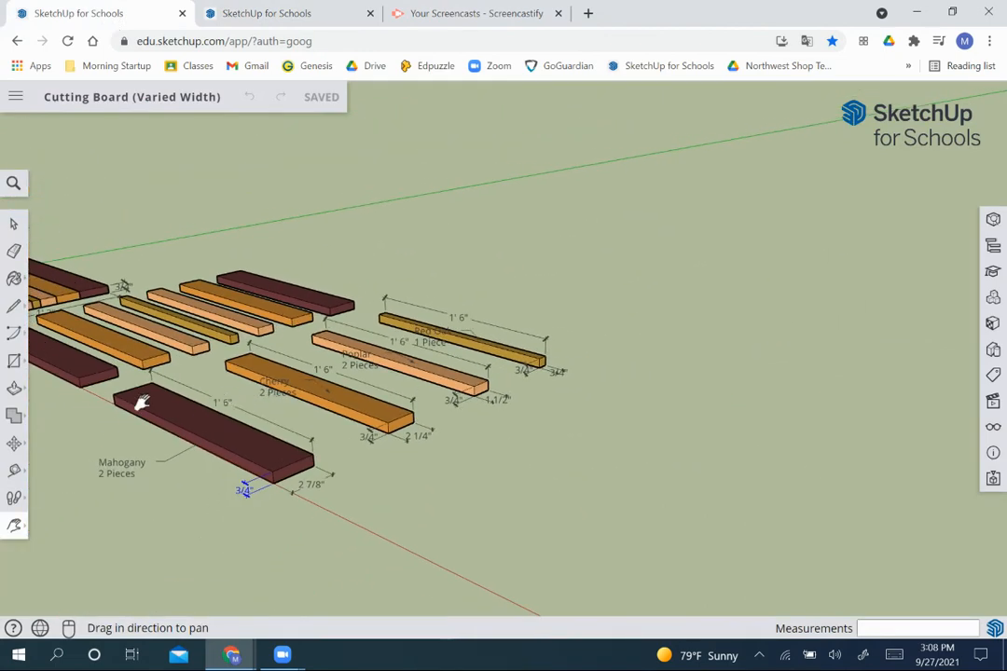
{"action": "scroll", "coordinate": [142, 403], "scroll_direction": "up", "scroll_amount": 3}
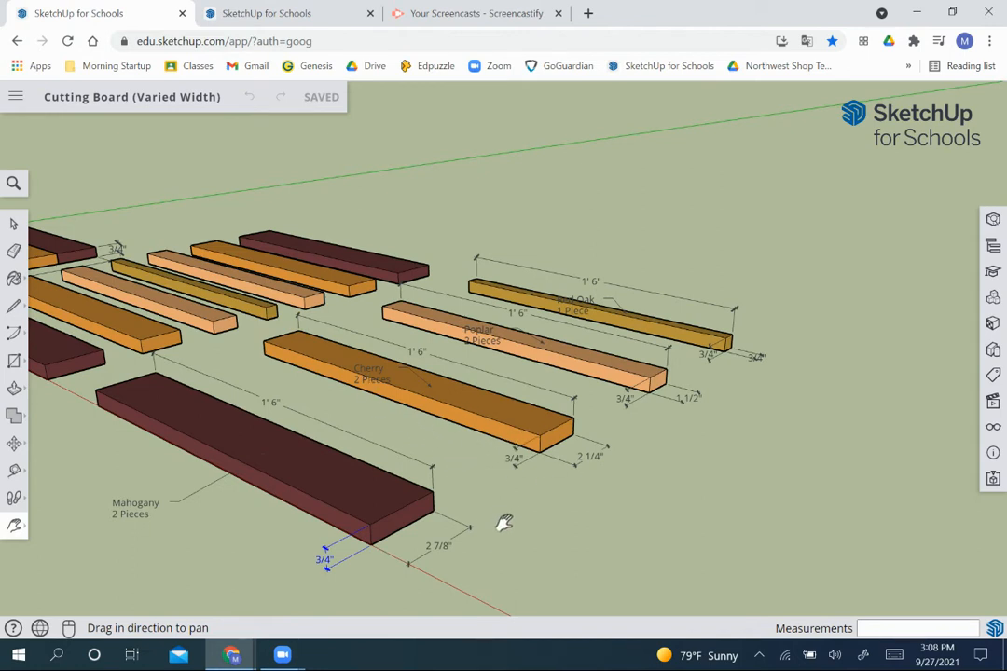
{"action": "key", "text": "space"}
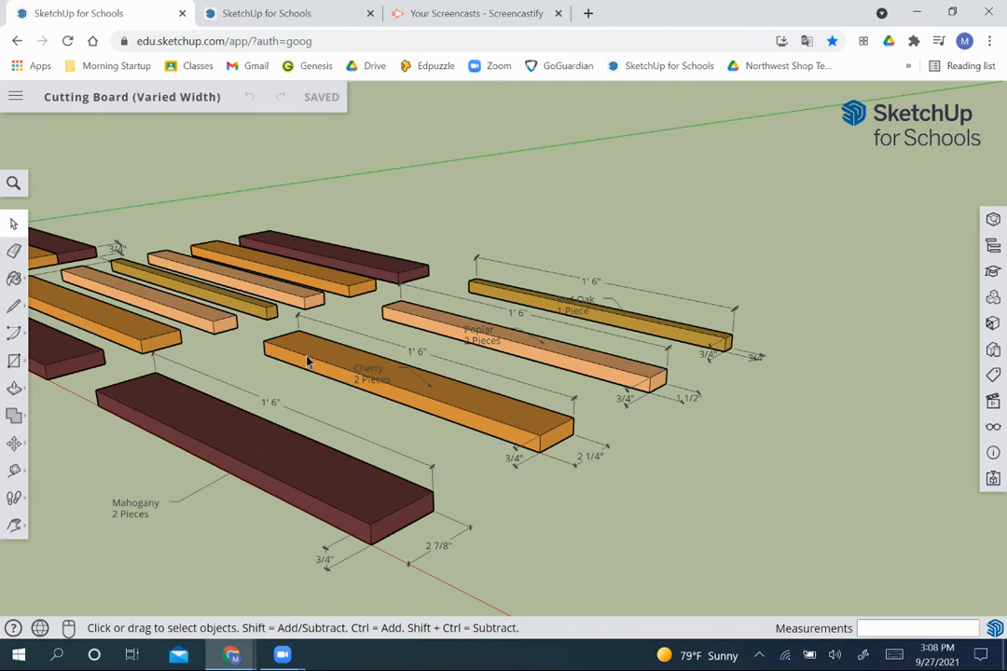
{"action": "left_click", "coordinate": [287, 17]}
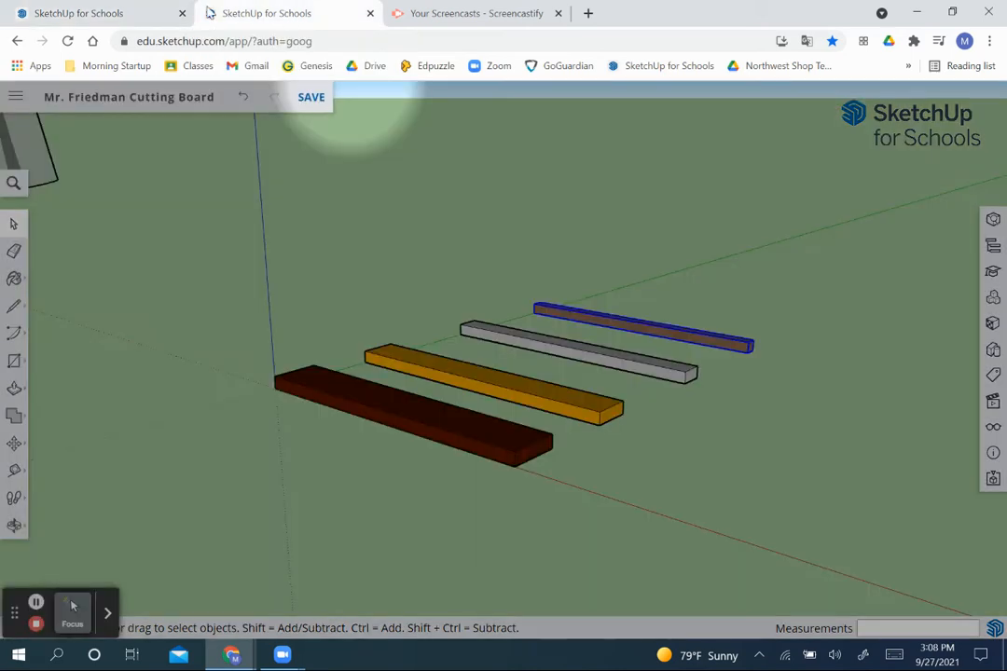
{"action": "left_click", "coordinate": [140, 13]}
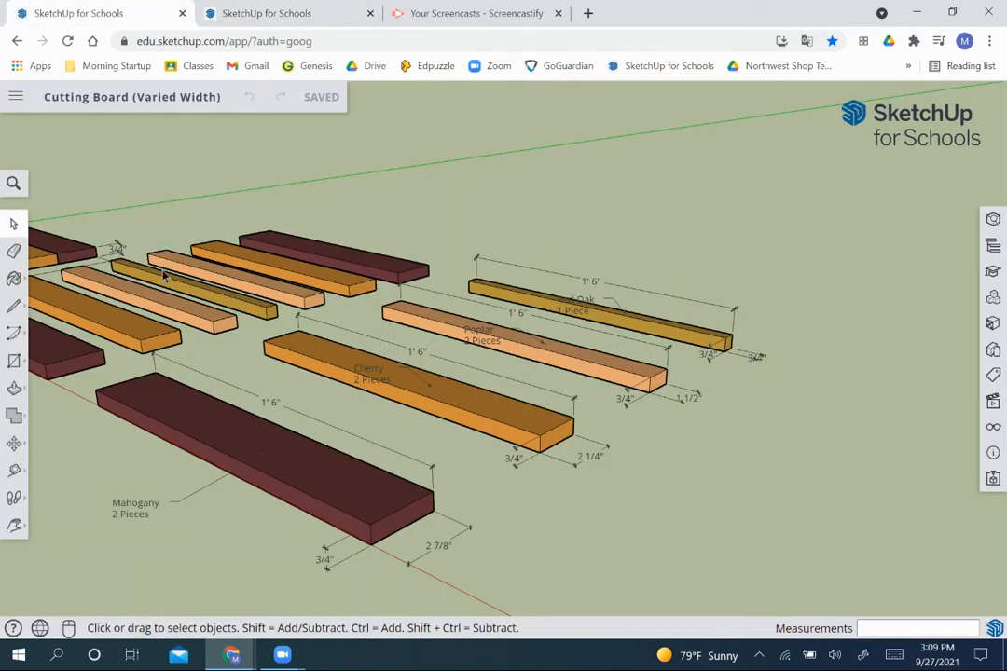
Step: In the new cutting board model, select all four strips and move them about 65 1/8 inches along the red axis, away from the origin
{"action": "left_click", "coordinate": [265, 15]}
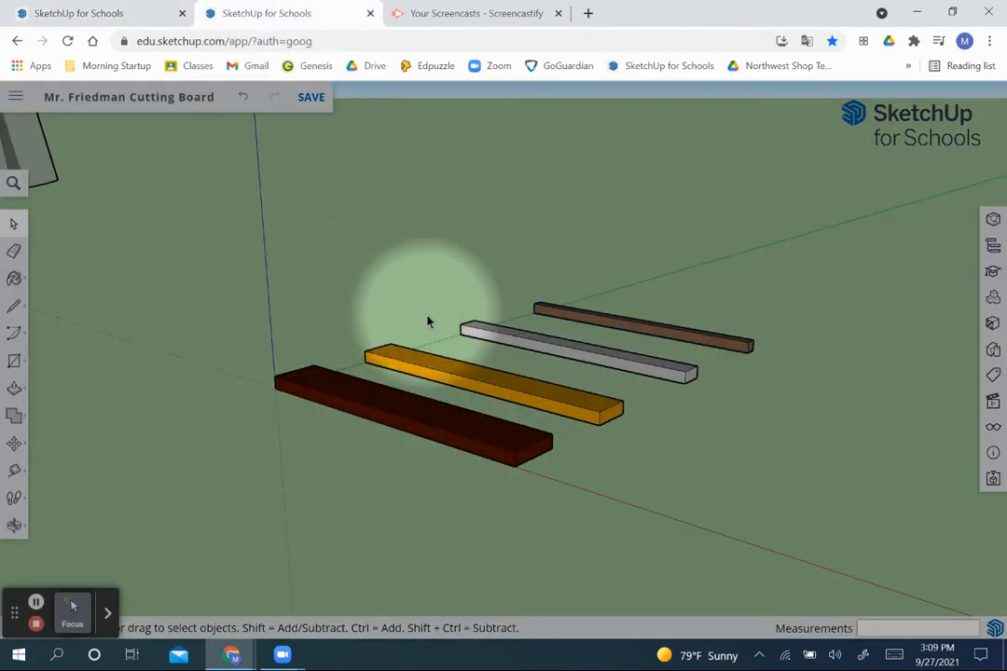
{"action": "scroll", "coordinate": [532, 295], "scroll_direction": "down", "scroll_amount": 5}
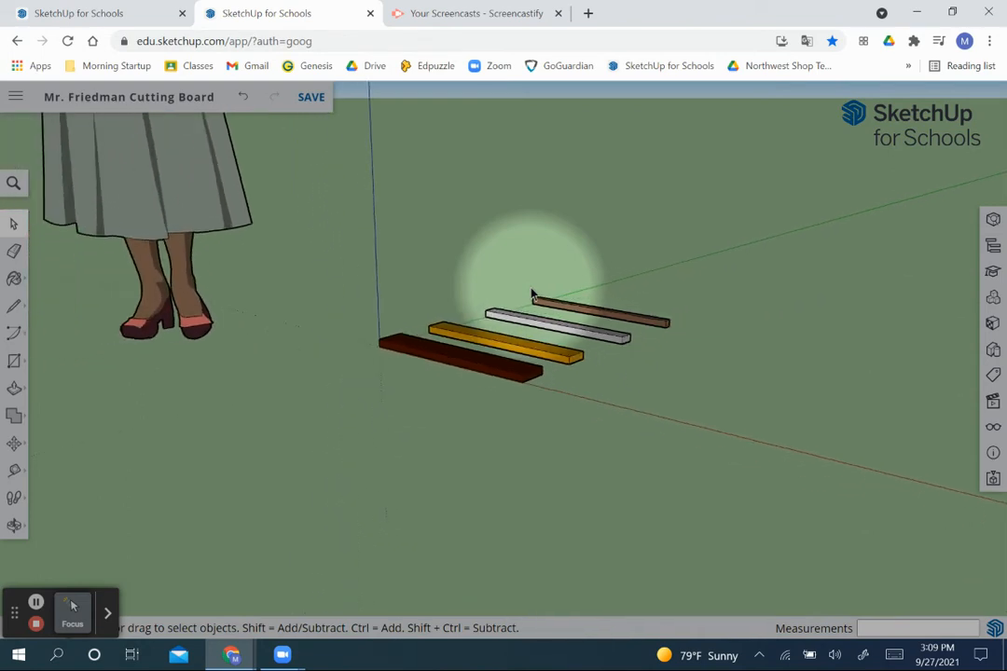
{"action": "scroll", "coordinate": [532, 294], "scroll_direction": "down", "scroll_amount": 2}
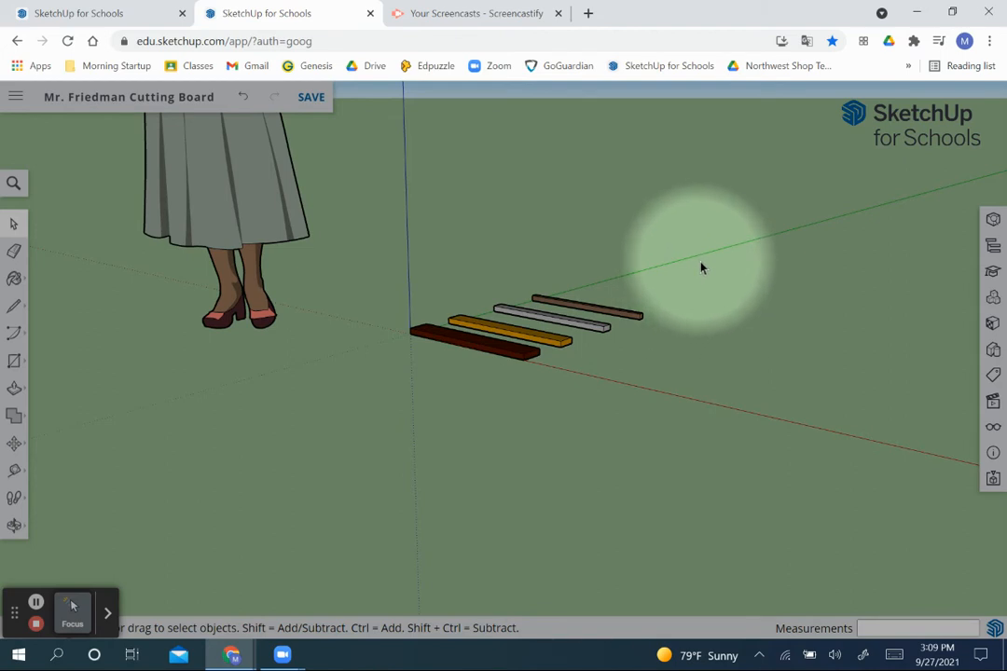
{"action": "left_click_drag", "start_coordinate": [697, 261], "coordinate": [377, 400]}
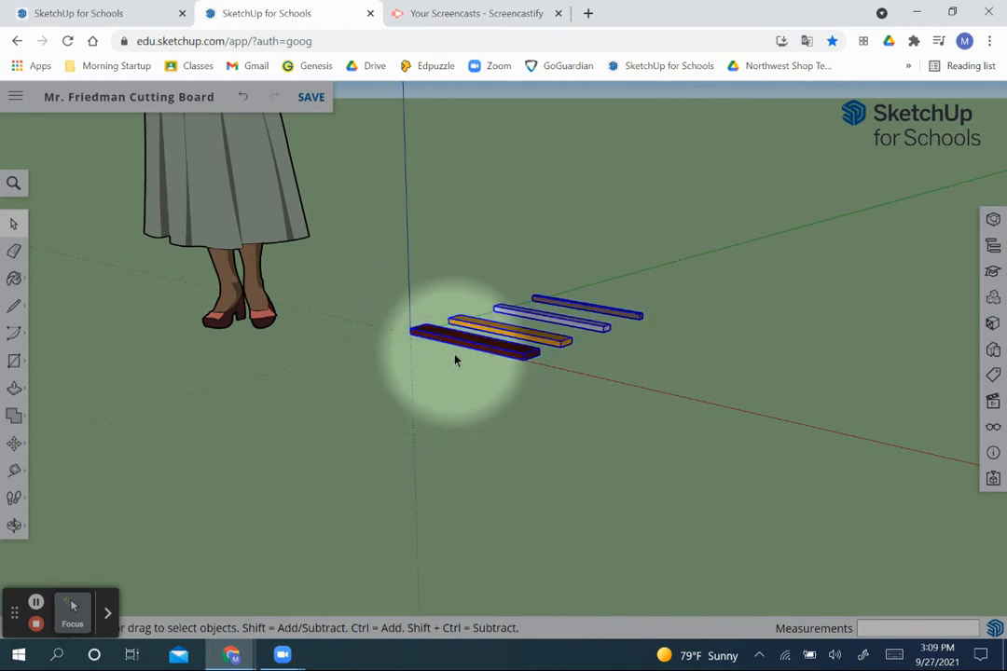
{"action": "scroll", "coordinate": [414, 346], "scroll_direction": "up", "scroll_amount": 3}
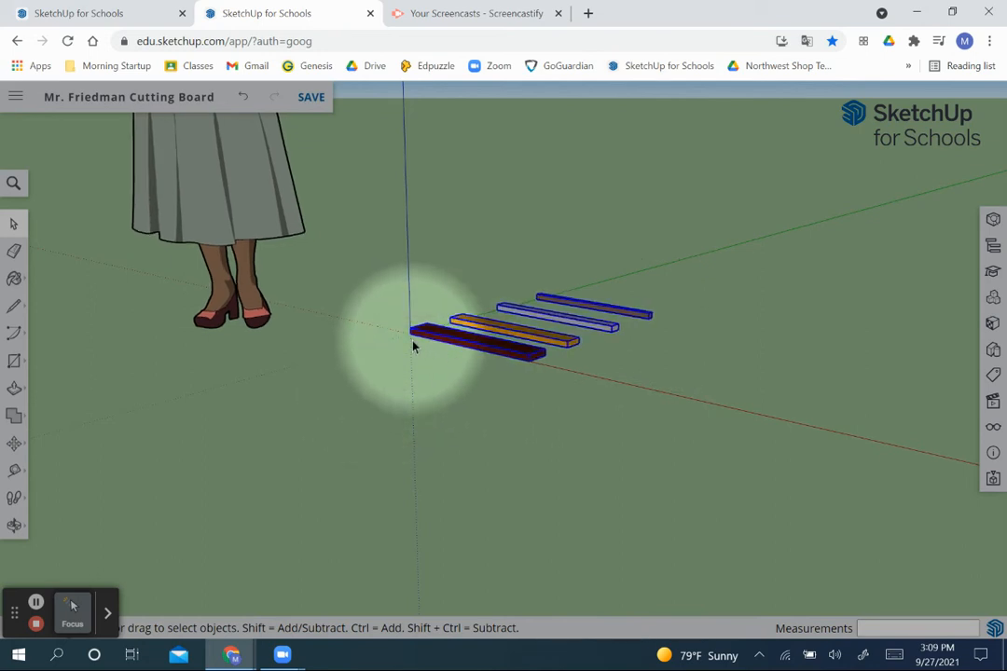
{"action": "scroll", "coordinate": [414, 347], "scroll_direction": "up", "scroll_amount": 1}
{"action": "key", "text": "m"}
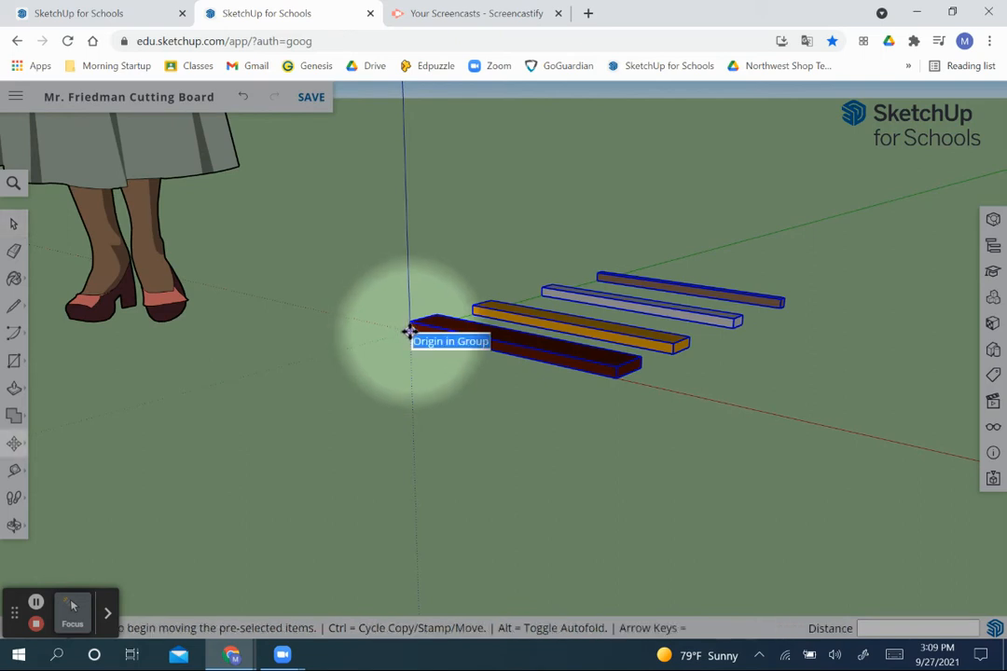
{"action": "left_click", "coordinate": [410, 332]}
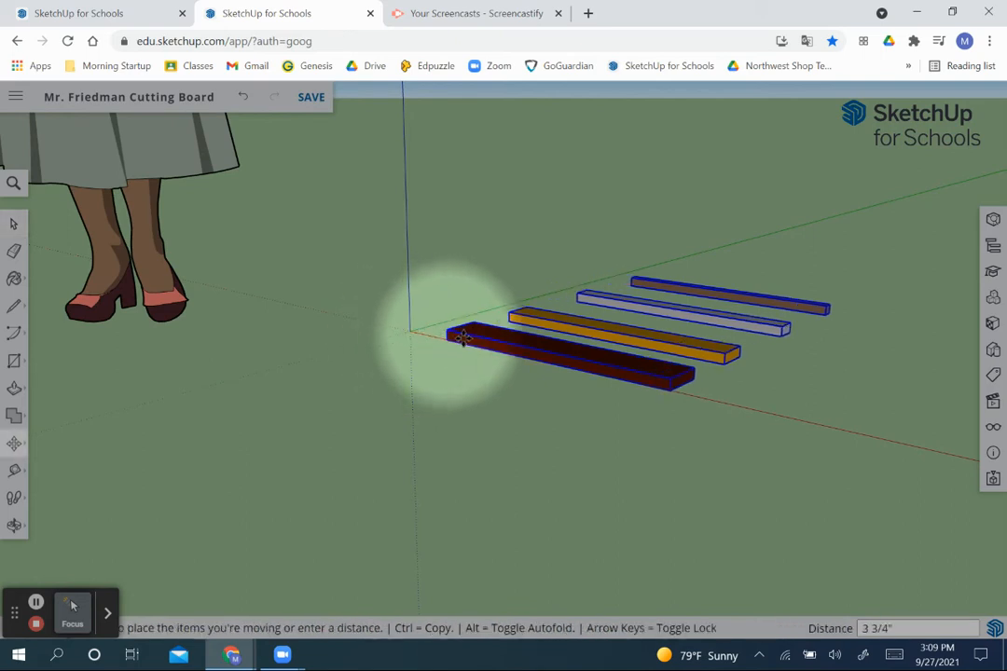
{"action": "scroll", "coordinate": [585, 382], "scroll_direction": "down", "scroll_amount": 4}
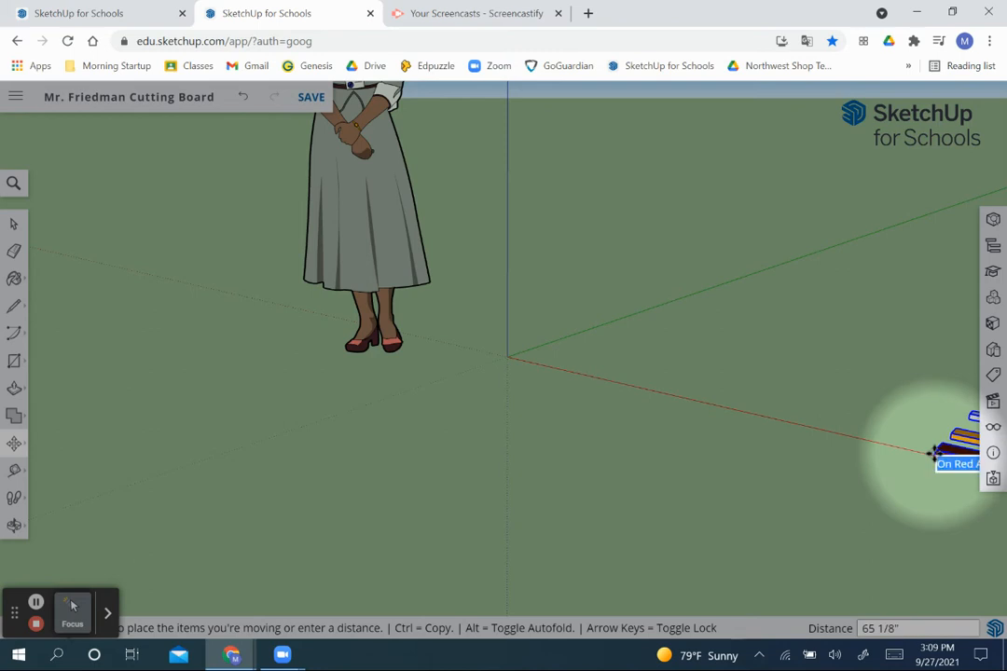
{"action": "left_click", "coordinate": [933, 453]}
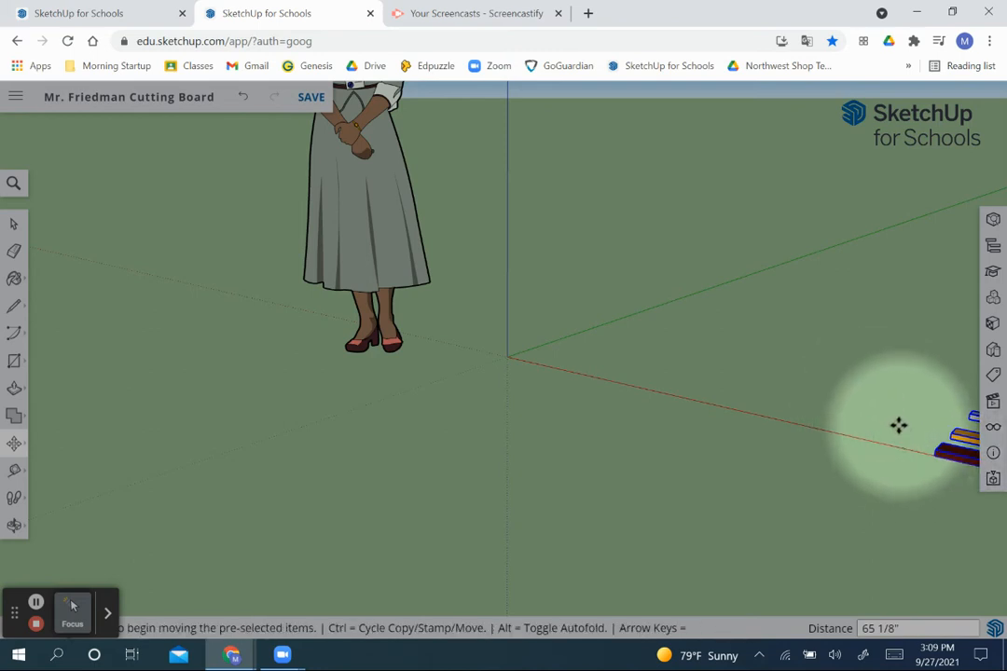
Step: Deselect the strips and copy the mahogany strip about 22 5/8 inches back along the red axis toward the origin
{"action": "key", "text": "h"}
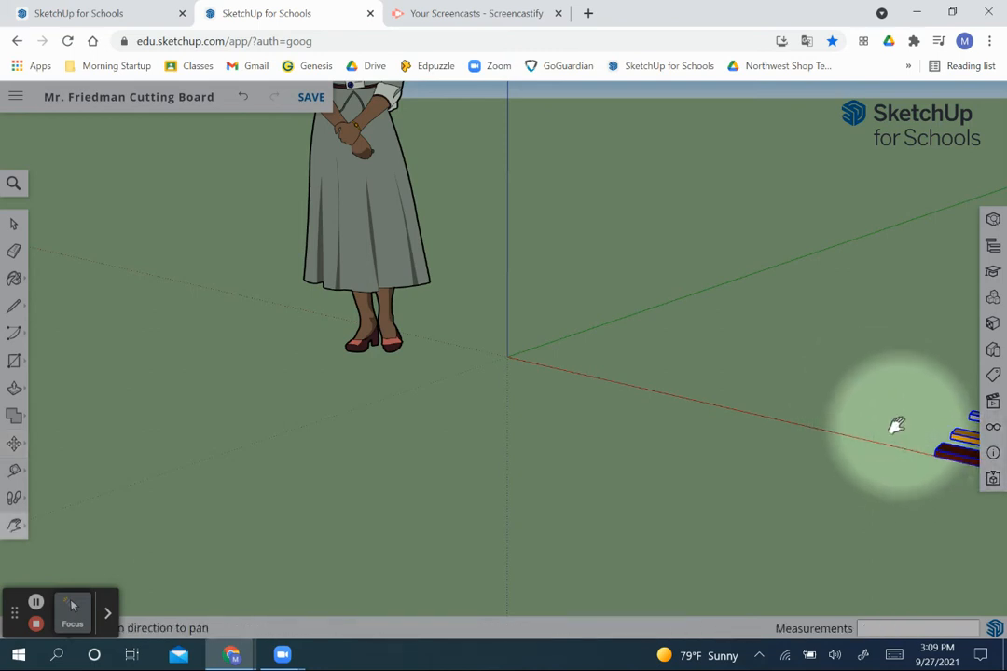
{"action": "left_click_drag", "start_coordinate": [844, 425], "coordinate": [481, 371]}
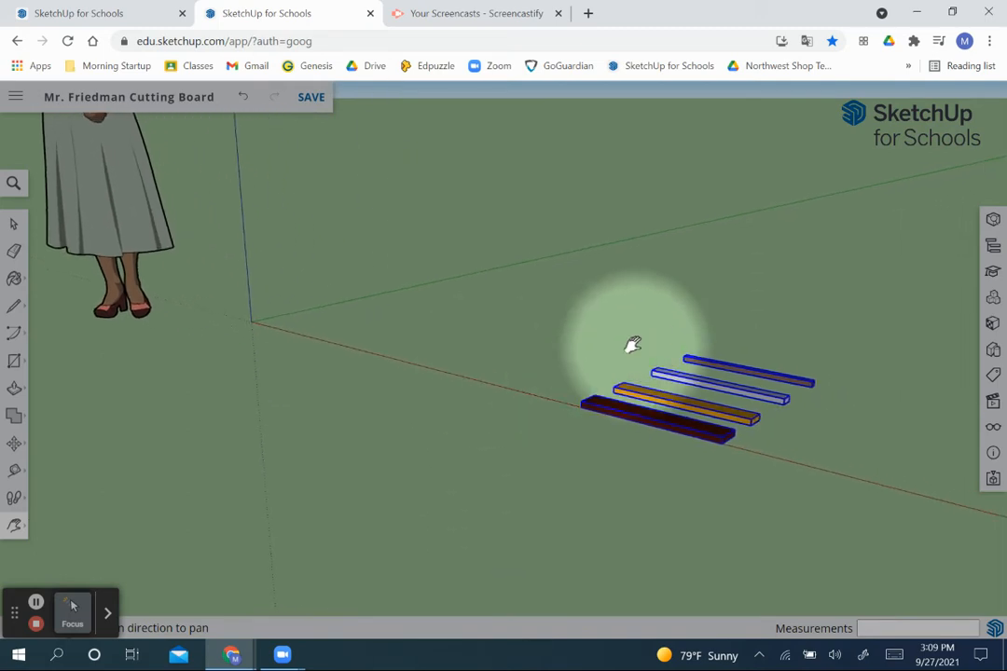
{"action": "left_click_drag", "start_coordinate": [600, 345], "coordinate": [467, 386]}
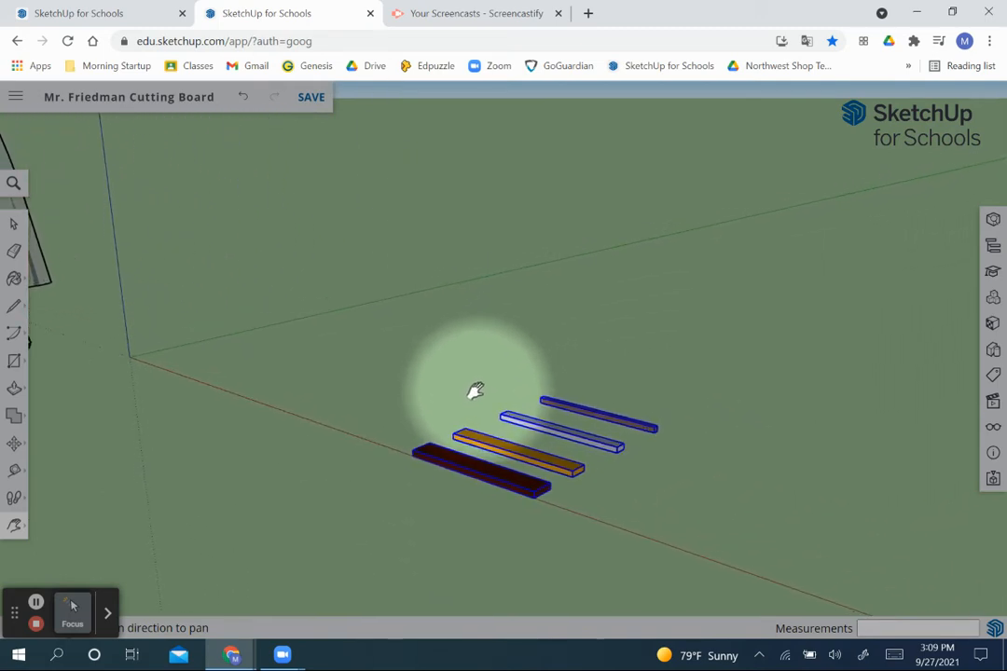
{"action": "mouse_move", "coordinate": [568, 418]}
{"action": "left_mouse_down"}
{"action": "mouse_move", "coordinate": [476, 417]}
{"action": "mouse_move", "coordinate": [494, 403]}
{"action": "mouse_move", "coordinate": [517, 406]}
{"action": "left_mouse_up"}
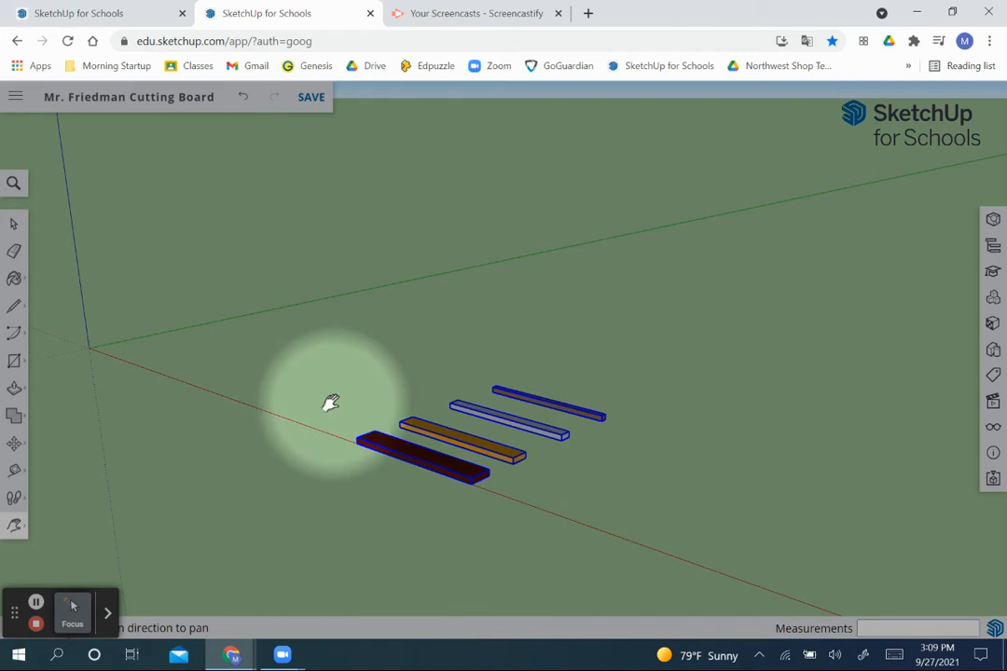
{"action": "key", "text": "space"}
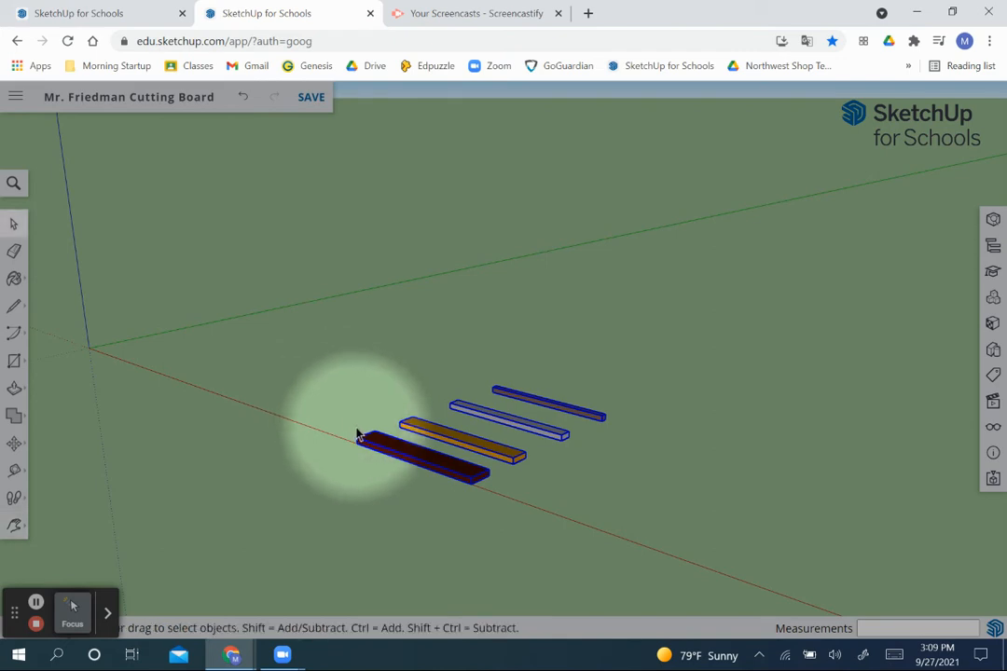
{"action": "left_click", "coordinate": [344, 414]}
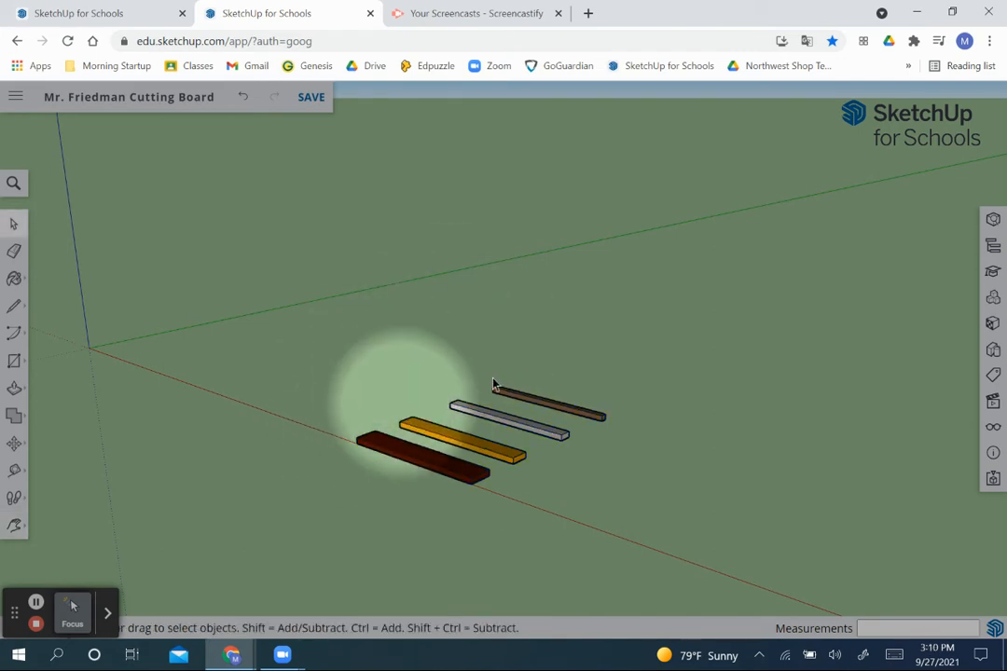
{"action": "scroll", "coordinate": [386, 442], "scroll_direction": "up", "scroll_amount": 5}
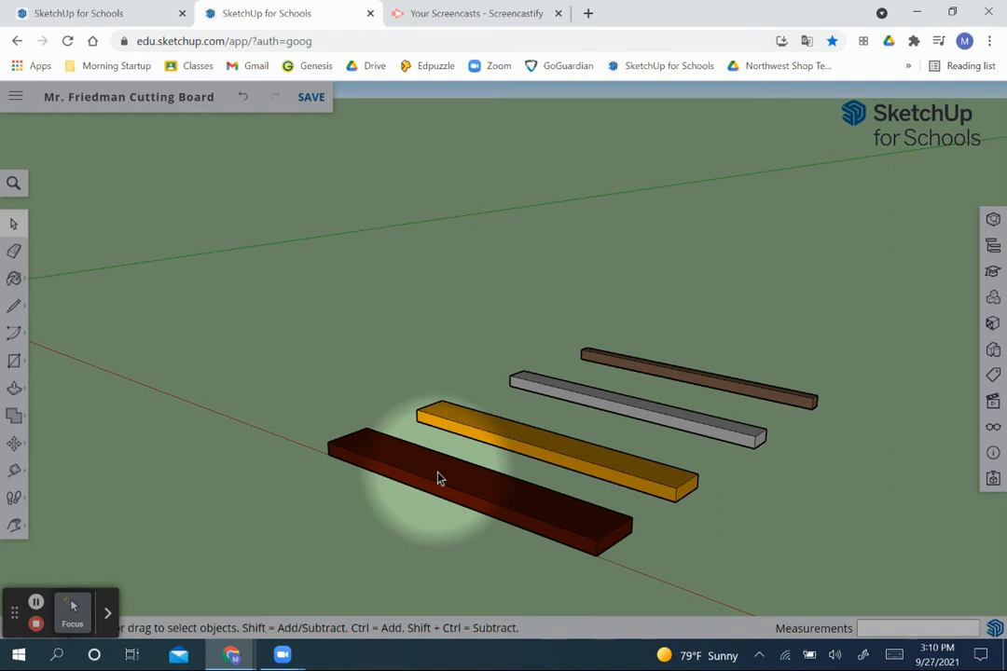
{"action": "key", "text": "m"}
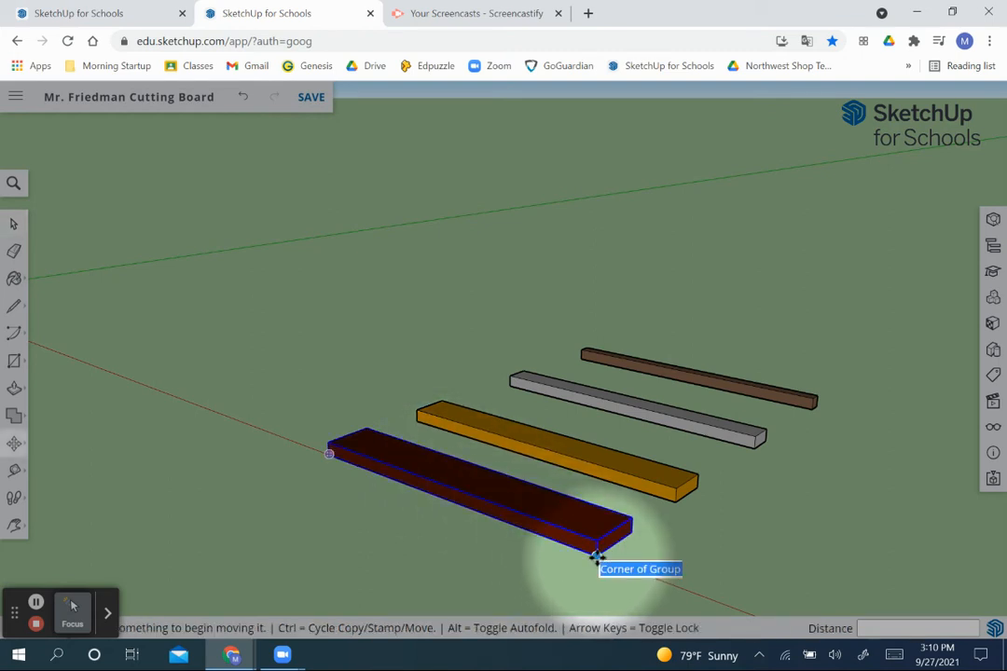
{"action": "left_click", "coordinate": [596, 556]}
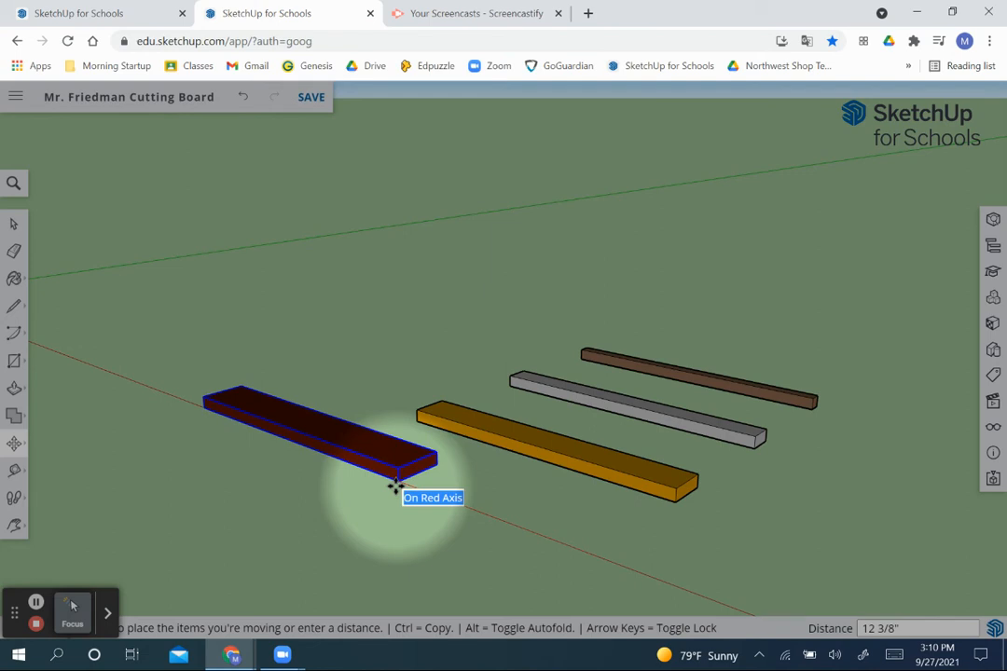
{"action": "key", "text": "ctrl"}
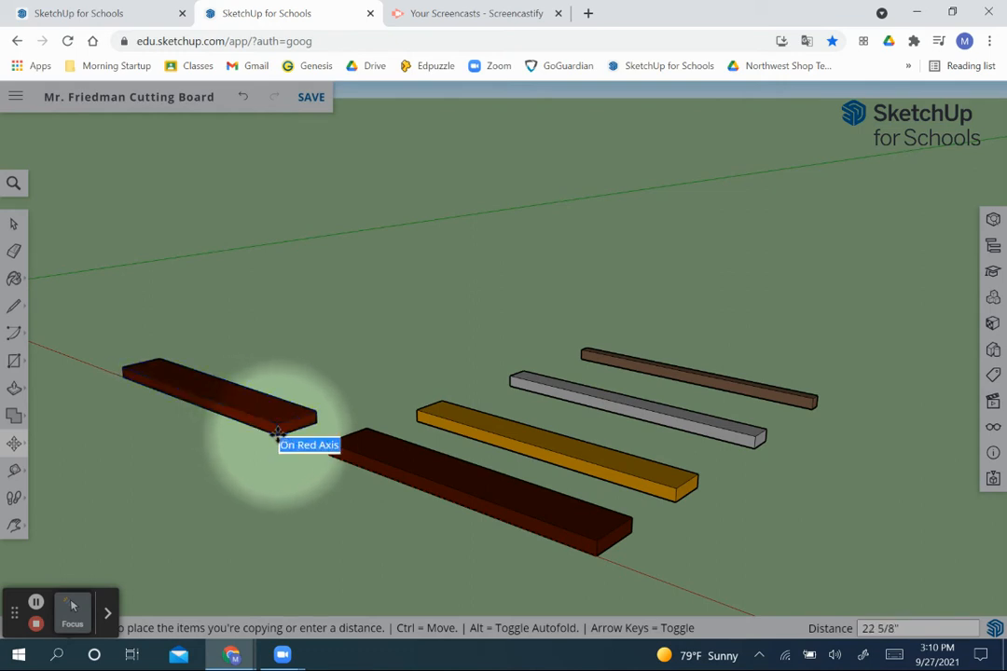
{"action": "left_click", "coordinate": [278, 424]}
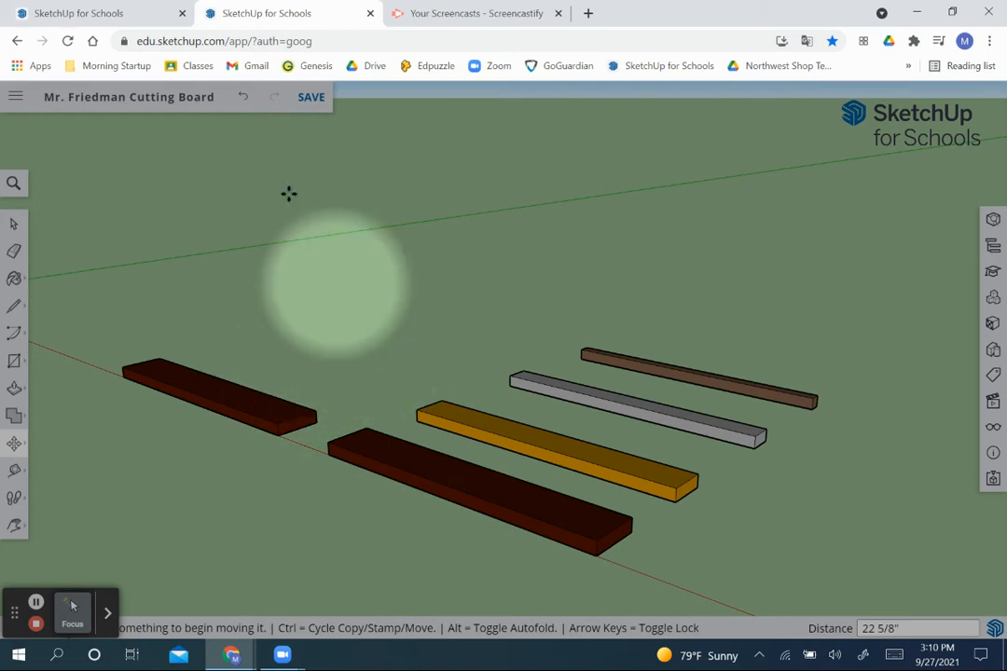
Step: Check the reference layout and copy the cherry strip 22 5/8 inches back along the red axis, aligned with the end of the mahogany copy
{"action": "left_click", "coordinate": [99, 24]}
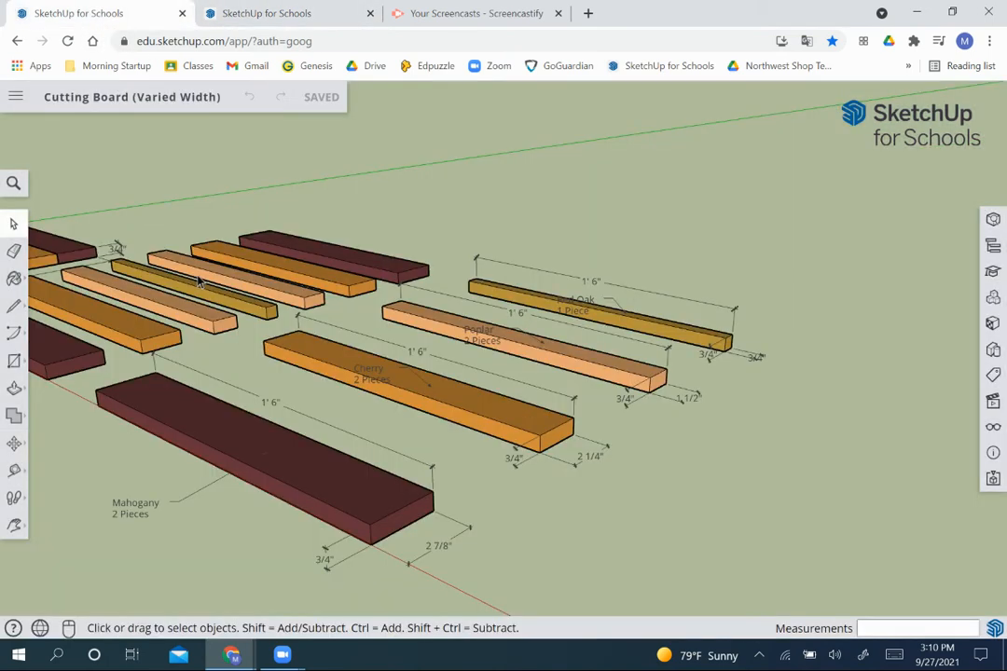
{"action": "key", "text": "o"}
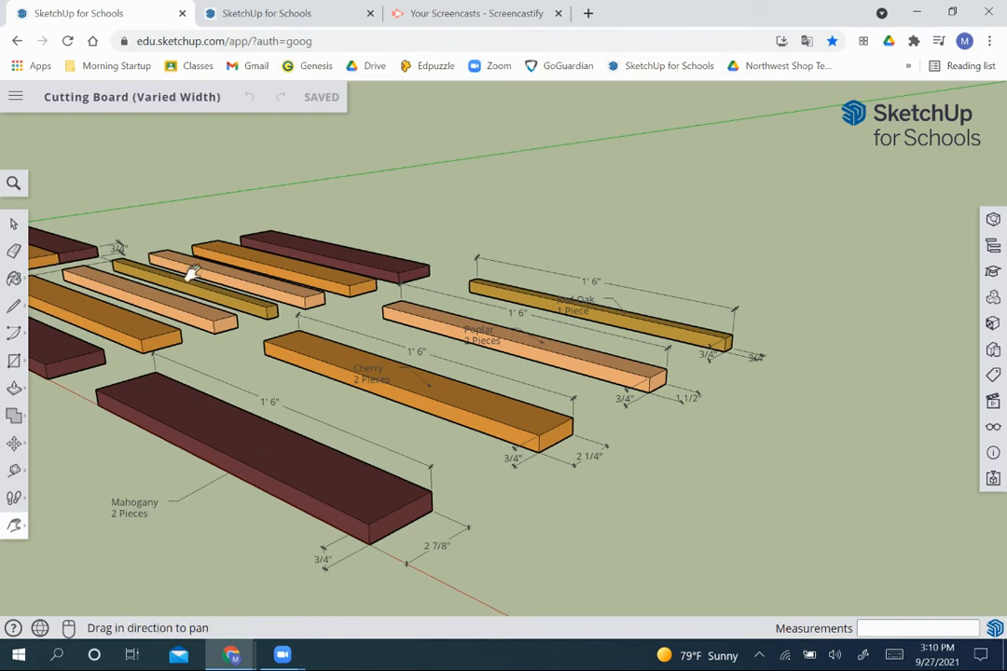
{"action": "left_click_drag", "start_coordinate": [191, 274], "coordinate": [389, 403], "text": "shift"}
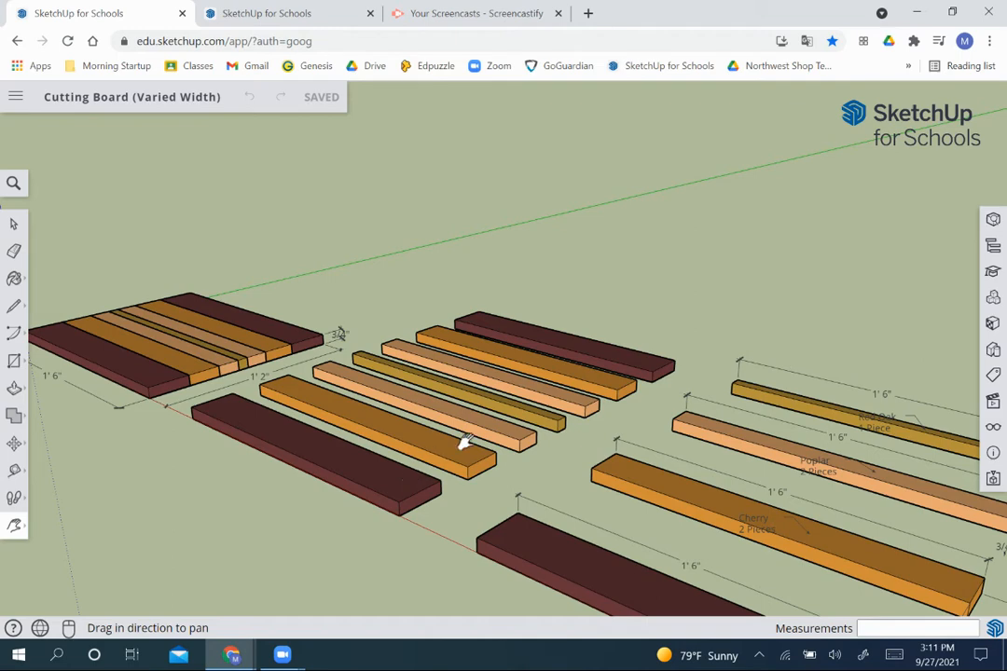
{"action": "left_click", "coordinate": [266, 13]}
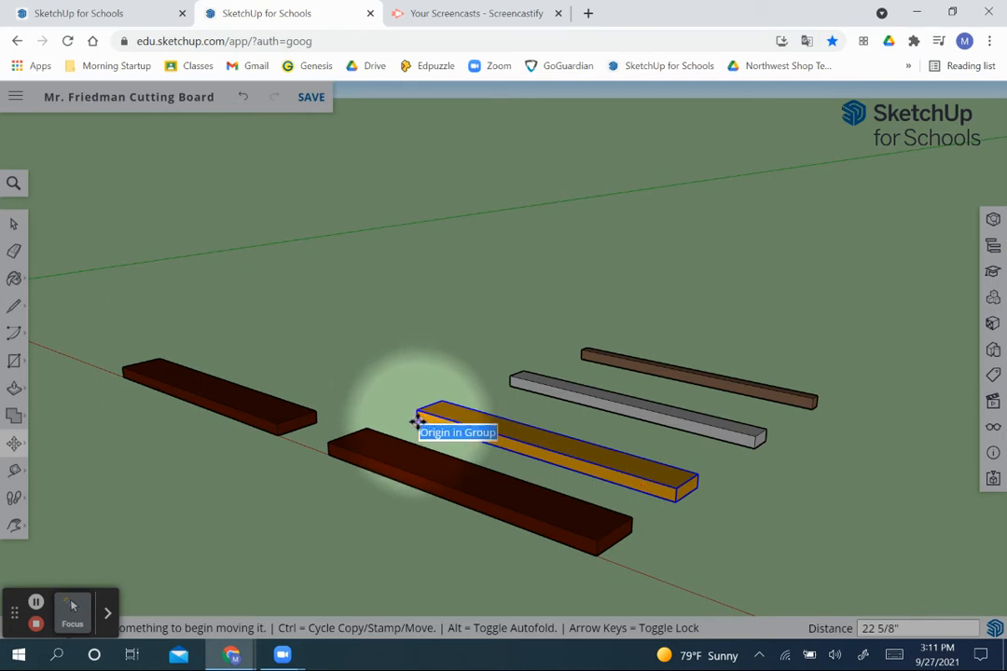
{"action": "left_click", "coordinate": [675, 503]}
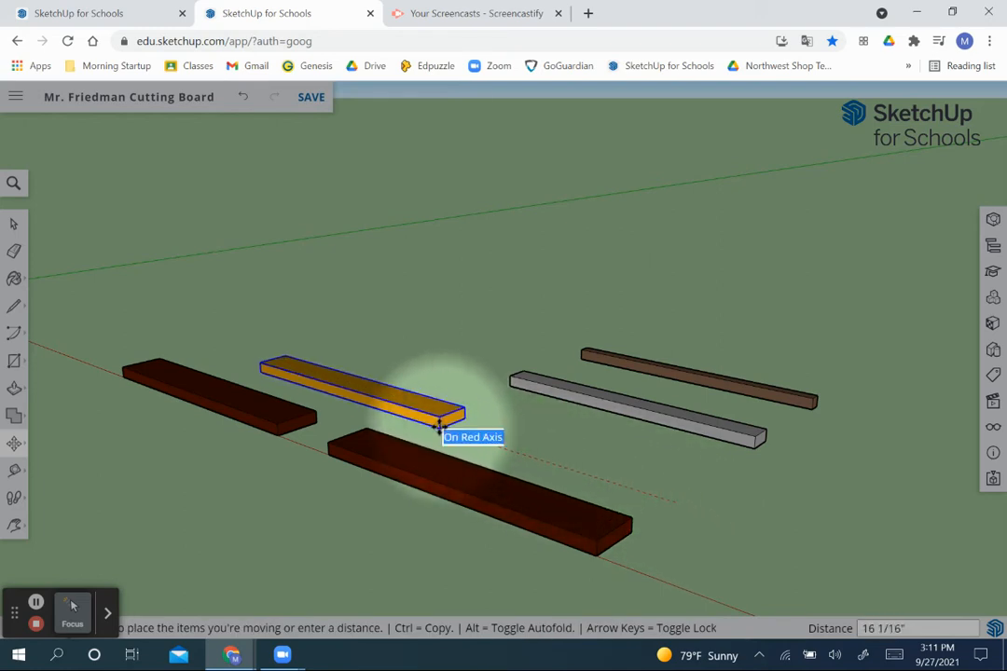
{"action": "key", "text": "ctrl"}
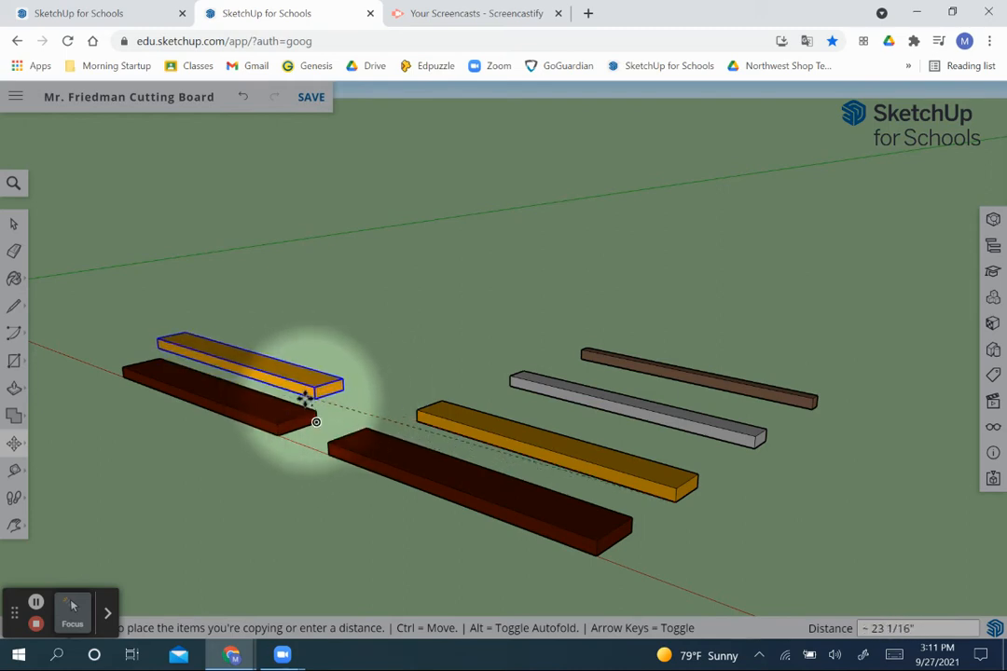
{"action": "scroll", "coordinate": [334, 396], "scroll_direction": "up", "scroll_amount": 5}
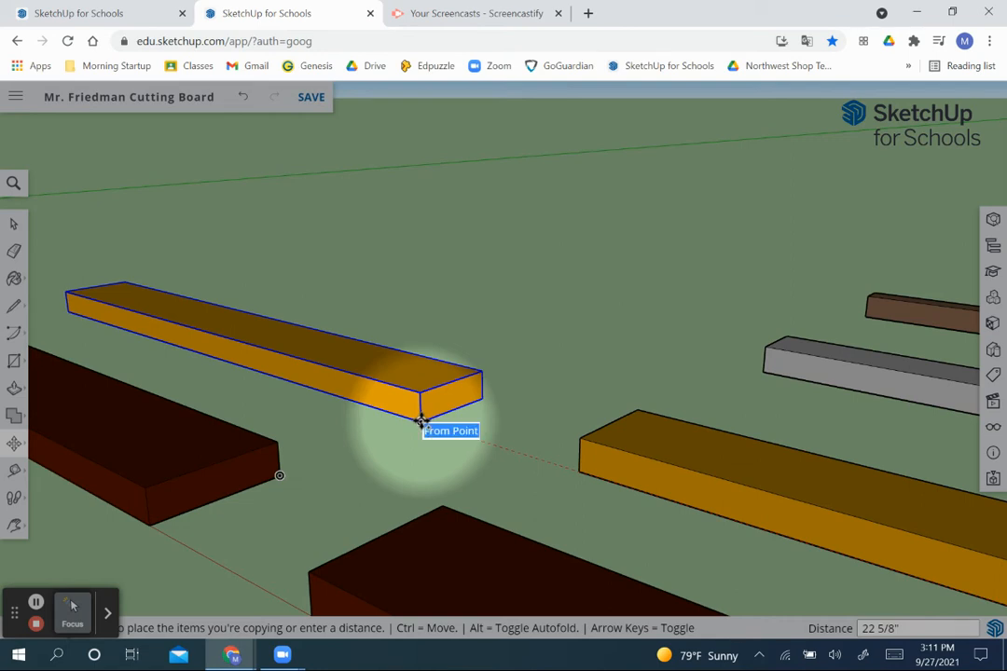
{"action": "scroll", "coordinate": [419, 421], "scroll_direction": "up", "scroll_amount": 2}
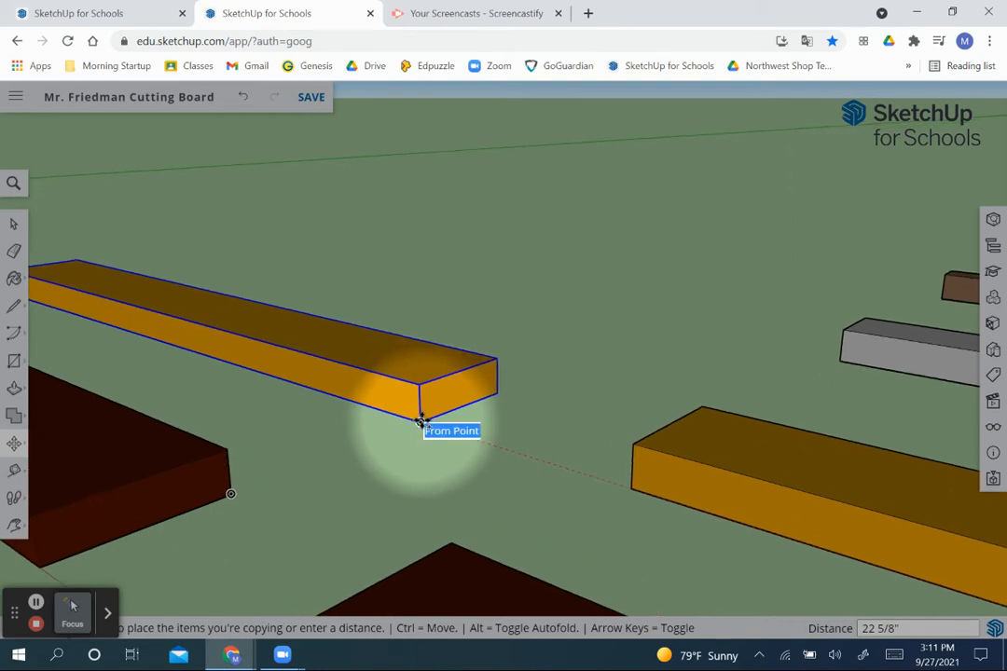
{"action": "left_click", "coordinate": [420, 422]}
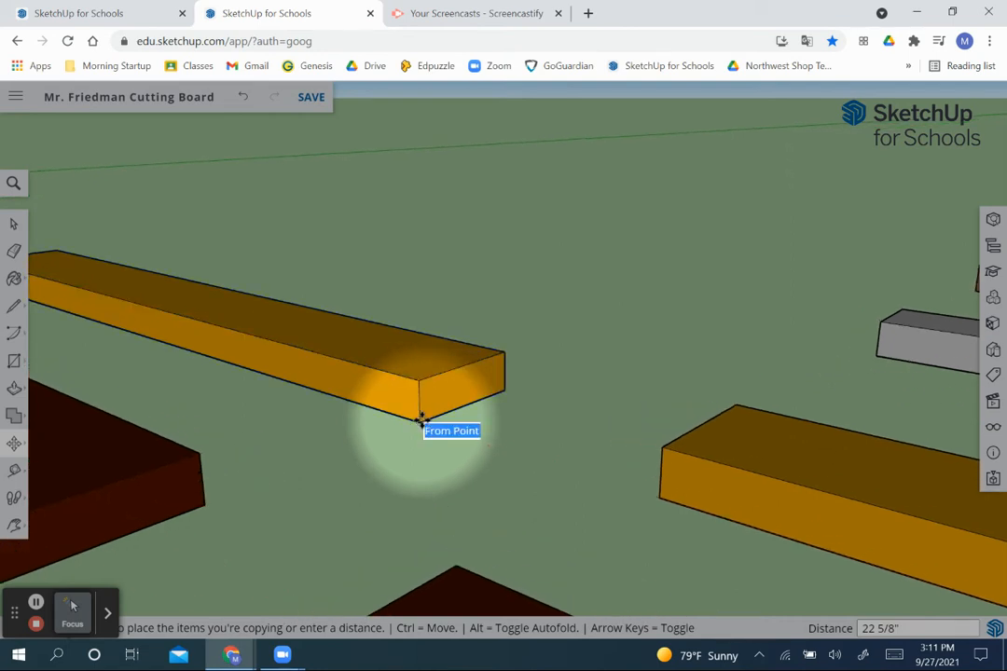
Step: Check the reference layout and copy the grey poplar strip 22 5/8 inches back along the red axis, aligned with the end of the cherry copy
{"action": "scroll", "coordinate": [476, 328], "scroll_direction": "down", "scroll_amount": 5}
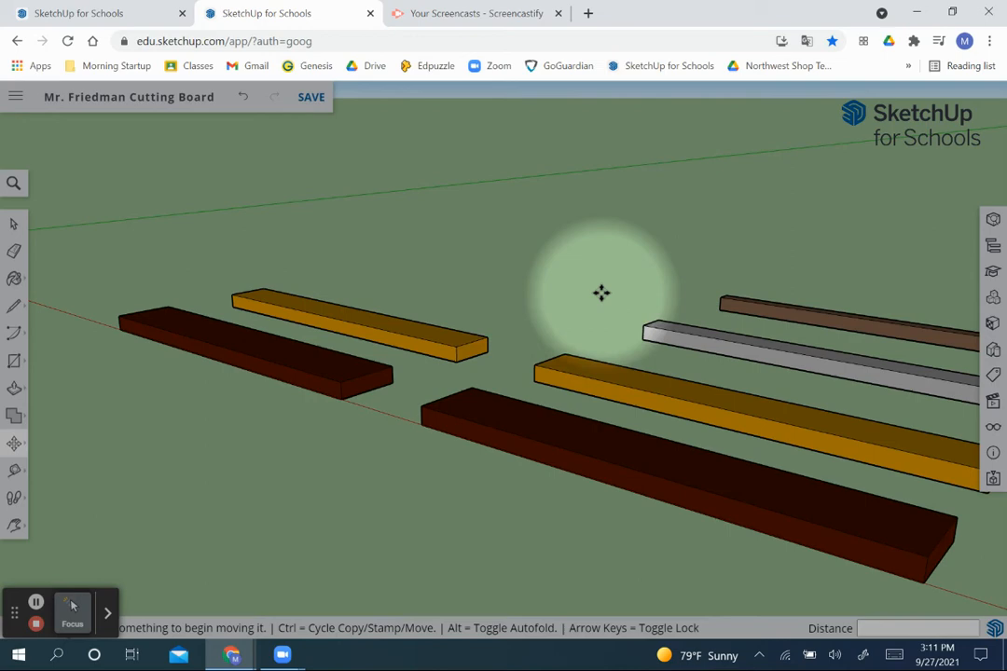
{"action": "left_click", "coordinate": [79, 13]}
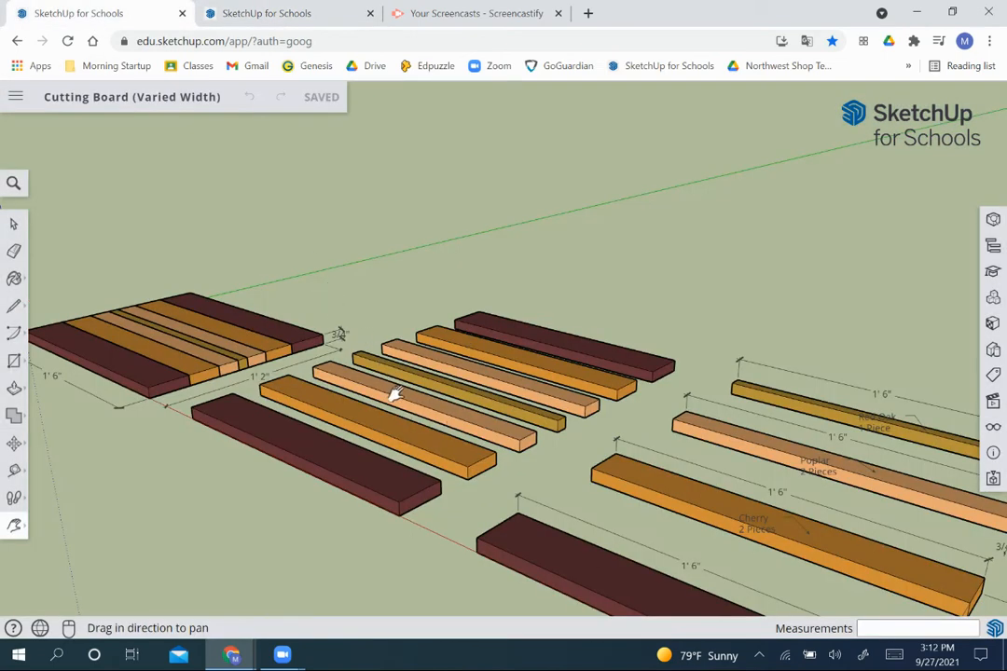
{"action": "left_click", "coordinate": [304, 17]}
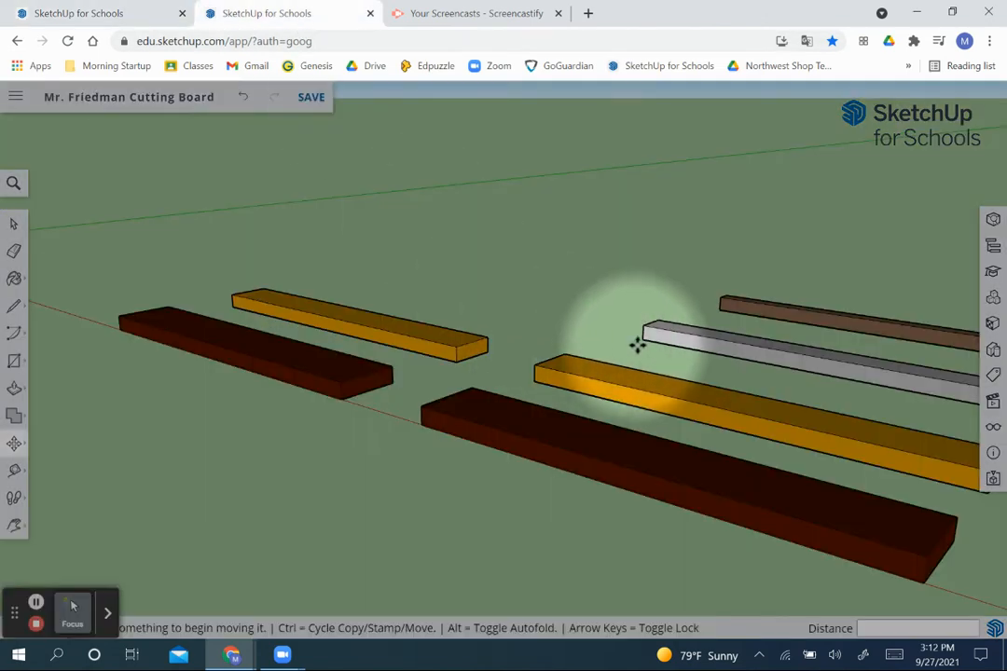
{"action": "key", "text": "o"}
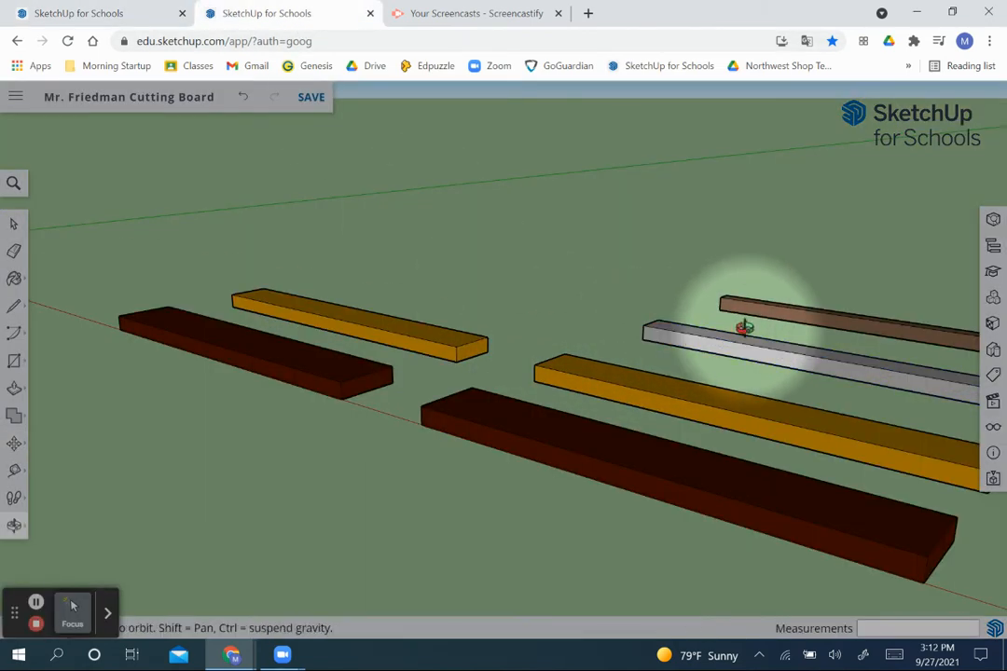
{"action": "key", "text": "h"}
{"action": "left_click_drag", "start_coordinate": [708, 330], "coordinate": [527, 333]}
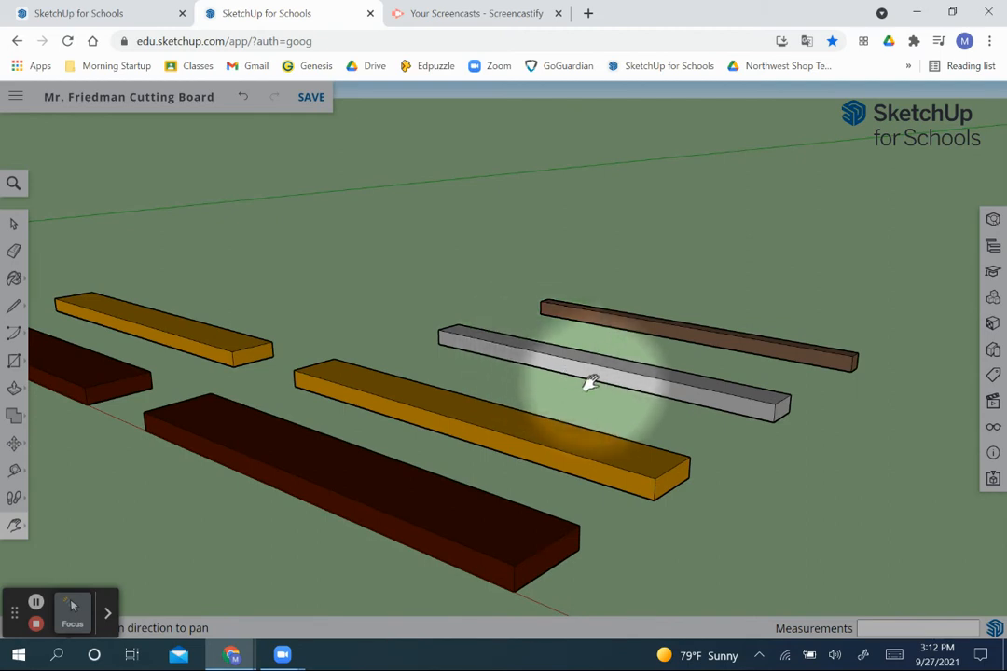
{"action": "key", "text": "m"}
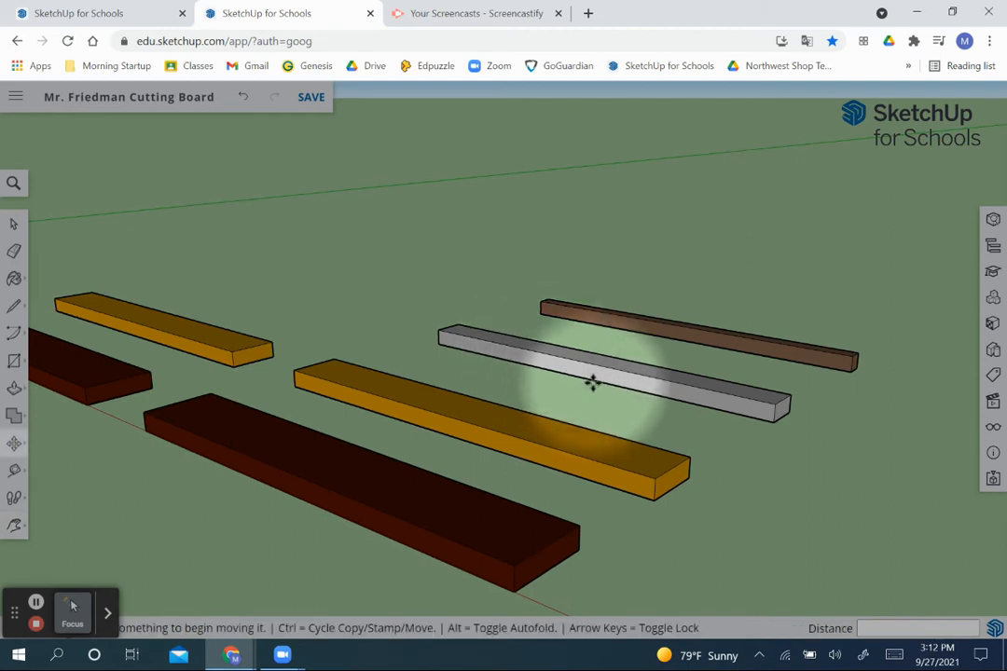
{"action": "left_click", "coordinate": [758, 416]}
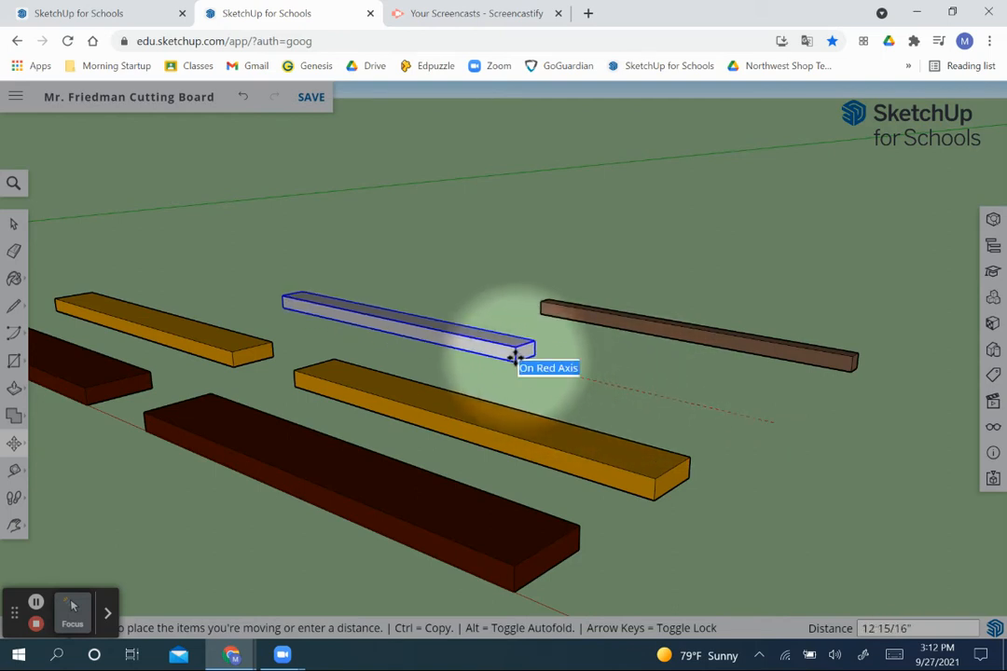
{"action": "key", "text": "ctrl"}
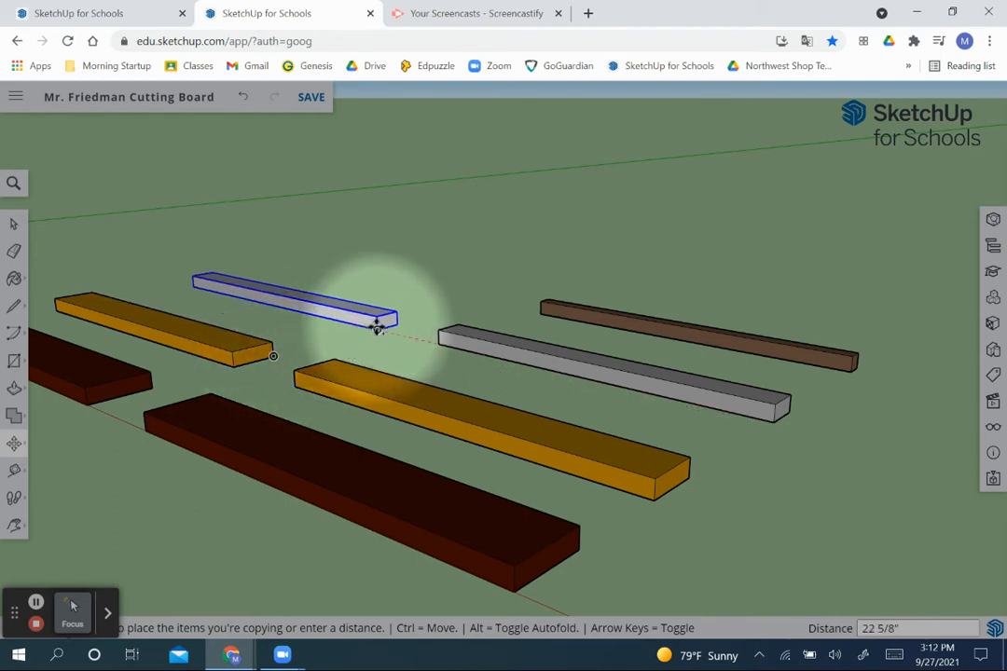
{"action": "left_click", "coordinate": [377, 328]}
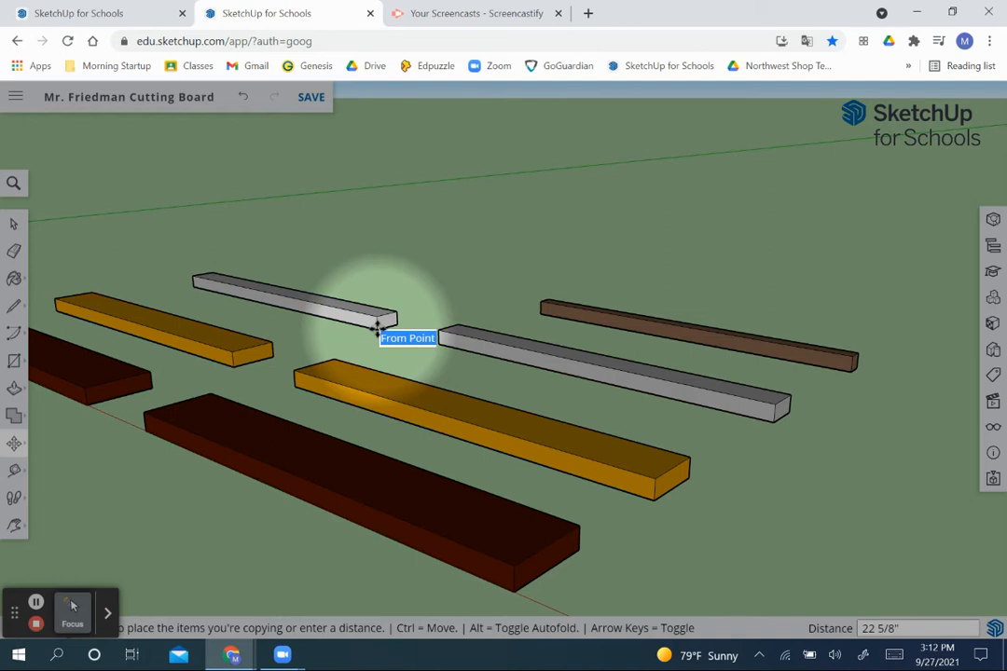
Step: Copy the thin brown red oak strip 22 5/8 inches back along the red axis, aligned with the end of the poplar copy
{"action": "scroll", "coordinate": [290, 256], "scroll_direction": "down", "scroll_amount": 3}
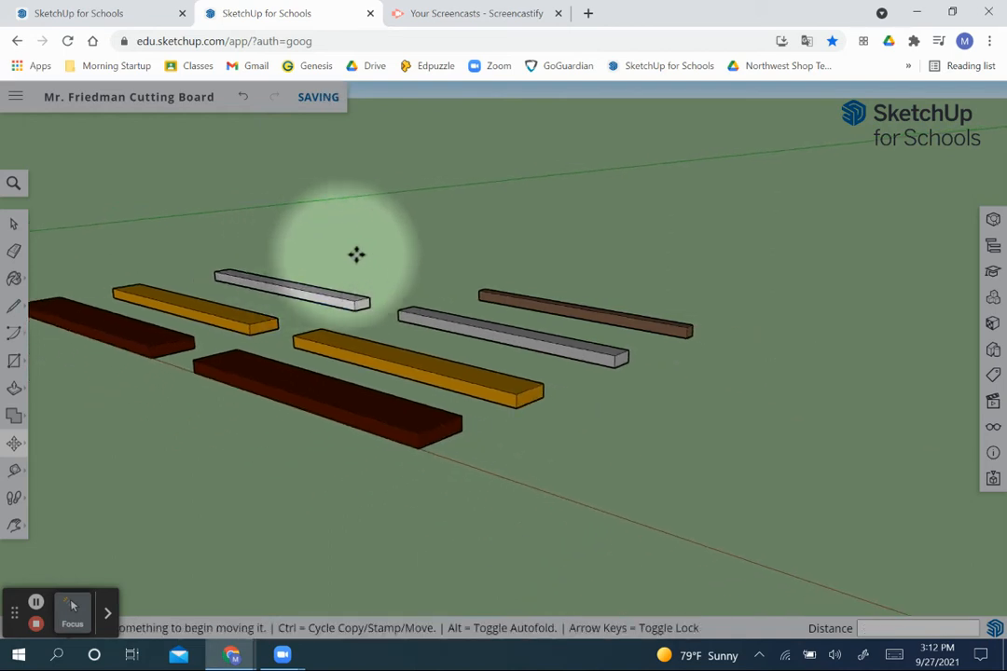
{"action": "scroll", "coordinate": [450, 277], "scroll_direction": "up", "scroll_amount": 4}
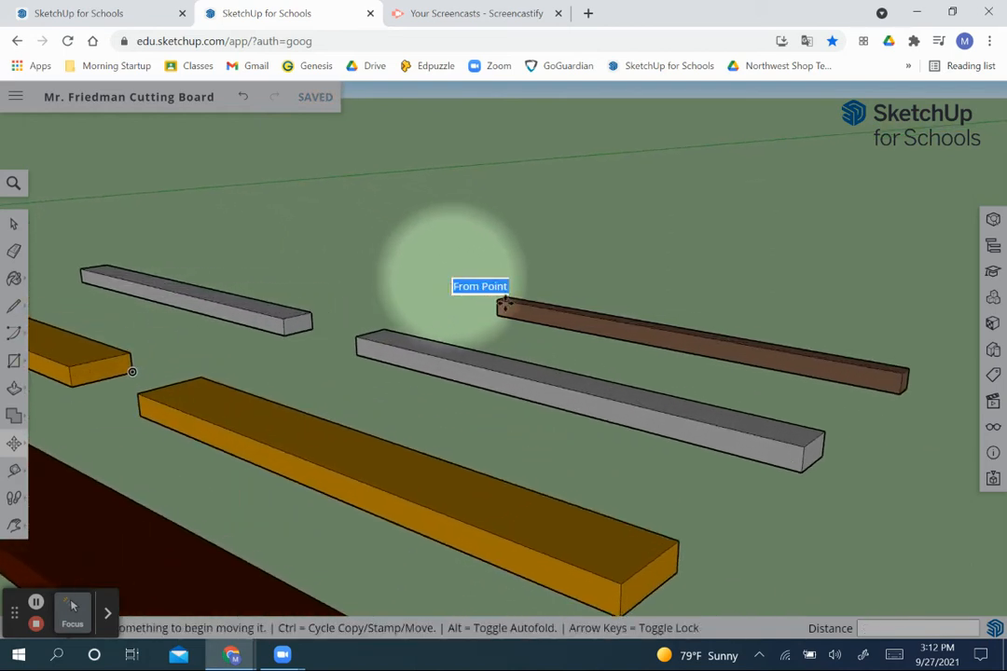
{"action": "left_click", "coordinate": [900, 393]}
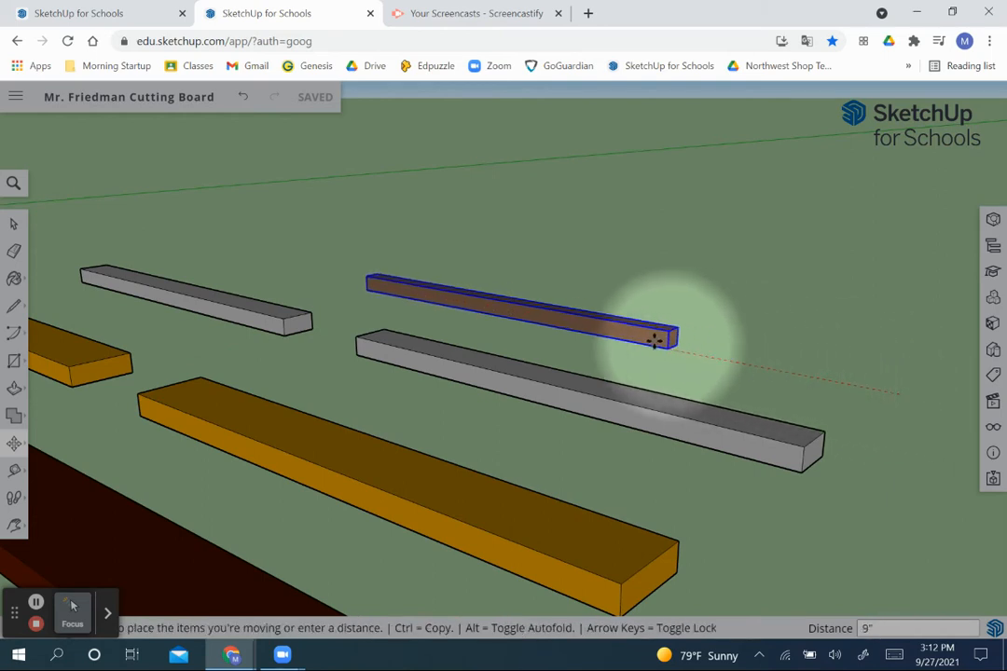
{"action": "key", "text": "ctrl"}
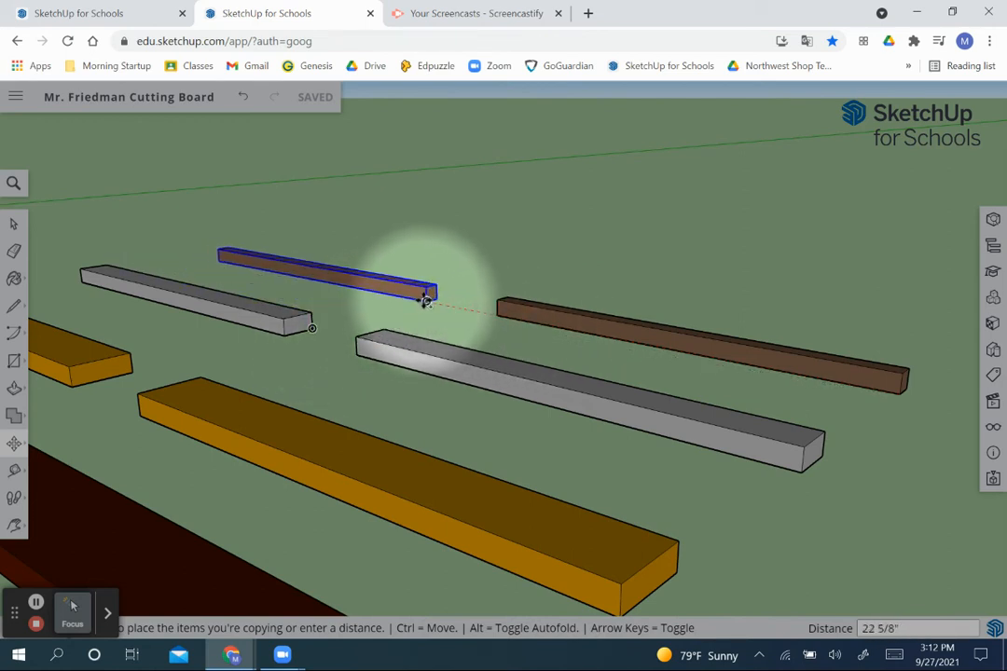
{"action": "left_click", "coordinate": [426, 299]}
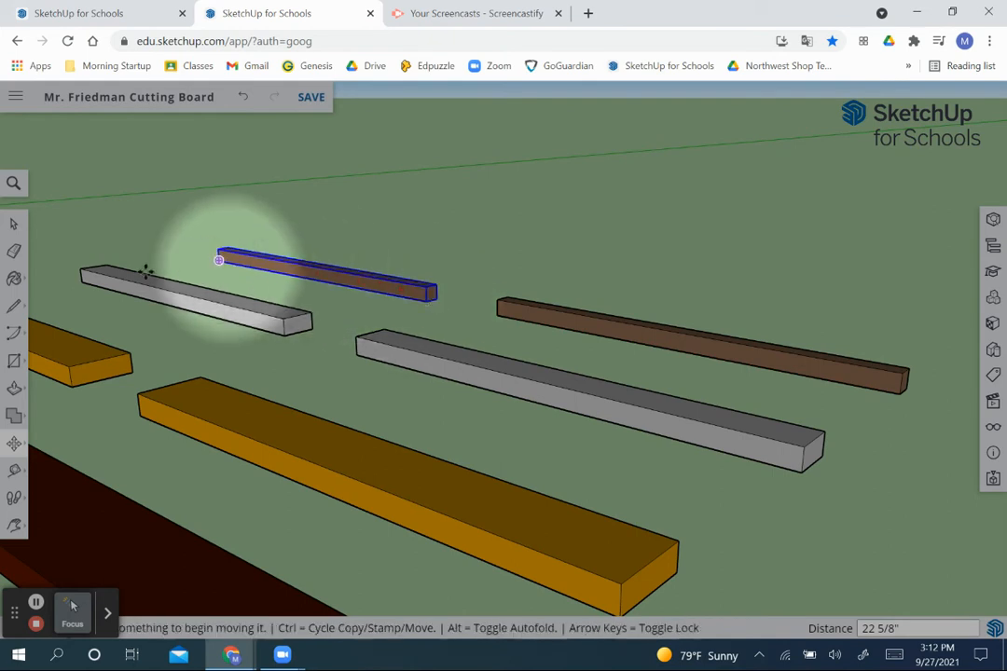
Step: Move the copied cherry strip by its lower front corner so it sits flush against the side of the mahogany copy
{"action": "scroll", "coordinate": [122, 225], "scroll_direction": "down", "scroll_amount": 5}
{"action": "scroll", "coordinate": [122, 225], "scroll_direction": "down", "scroll_amount": 1}
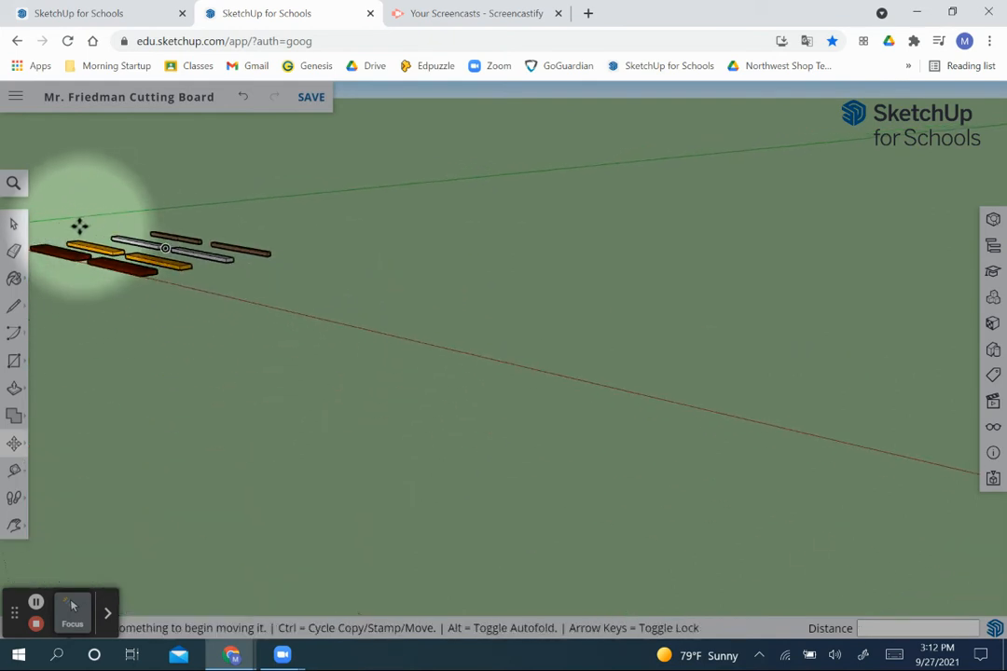
{"action": "scroll", "coordinate": [45, 224], "scroll_direction": "up", "scroll_amount": 5}
{"action": "scroll", "coordinate": [45, 224], "scroll_direction": "up", "scroll_amount": 5}
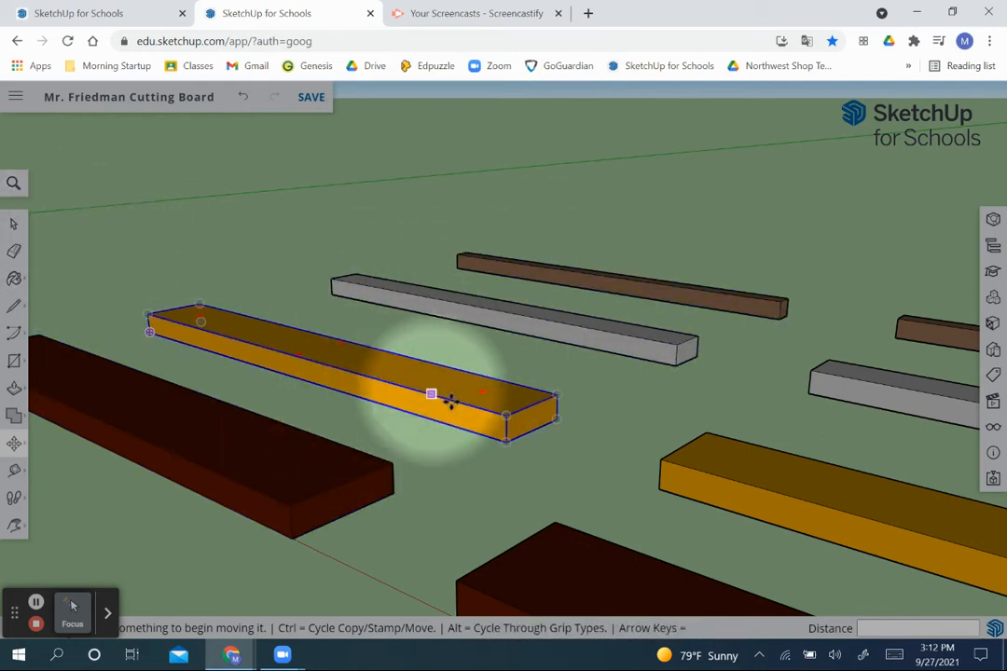
{"action": "left_click", "coordinate": [506, 440]}
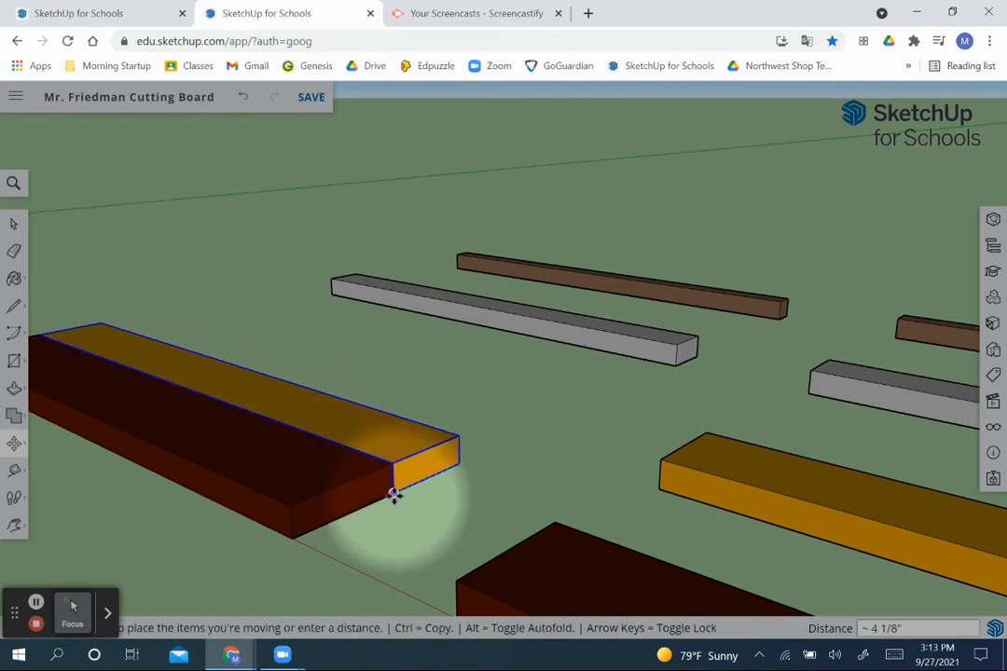
{"action": "left_click", "coordinate": [393, 494]}
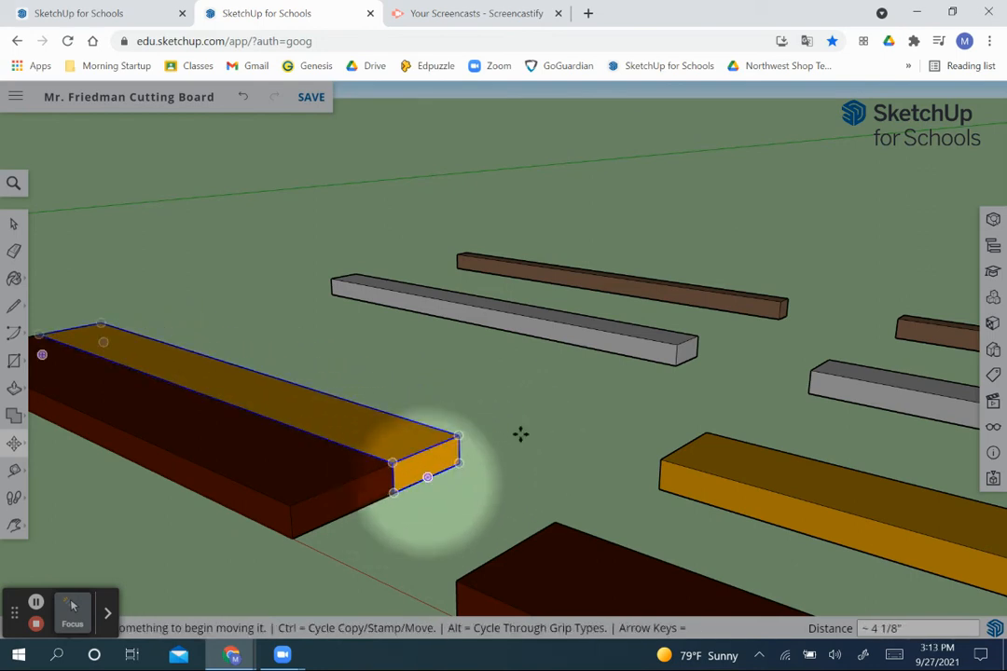
Step: Move the copied poplar strip flush against the cherry copy and the copied red oak strip flush against the poplar
{"action": "left_click", "coordinate": [676, 366]}
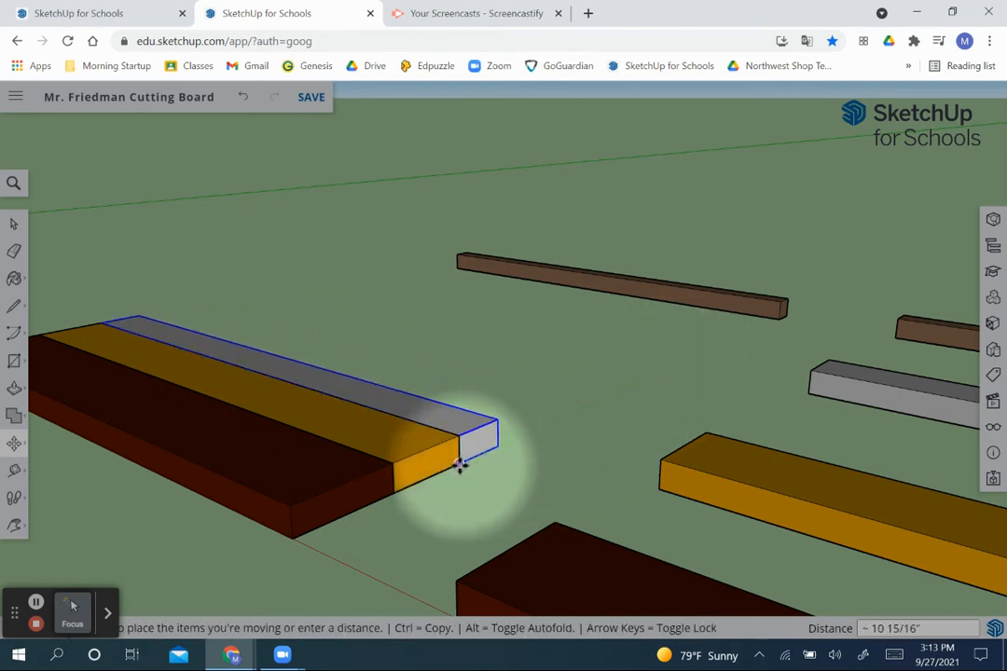
{"action": "left_click", "coordinate": [459, 466]}
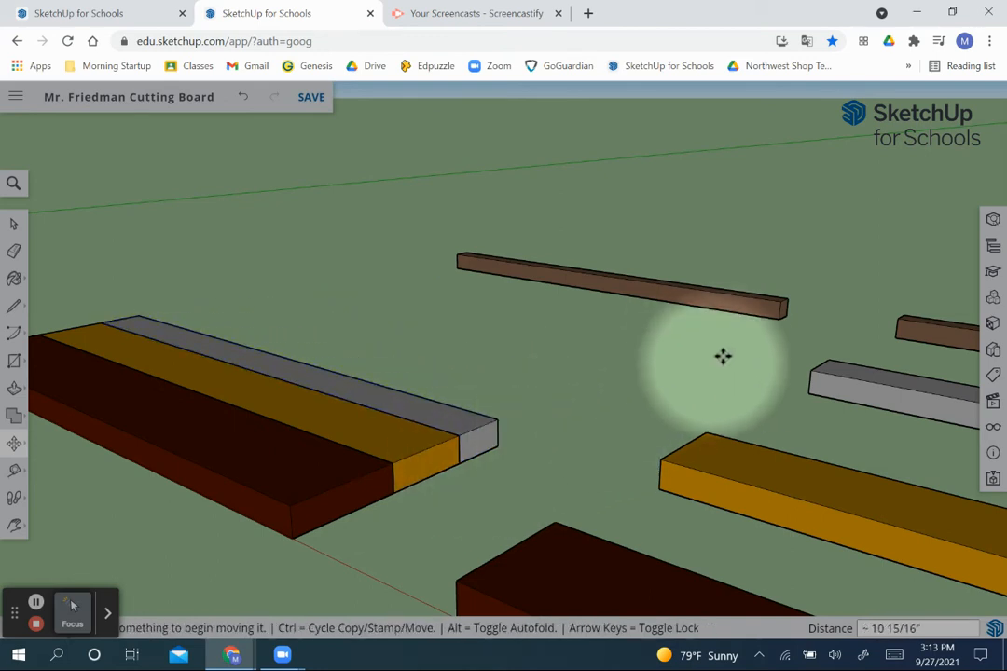
{"action": "left_click", "coordinate": [778, 317]}
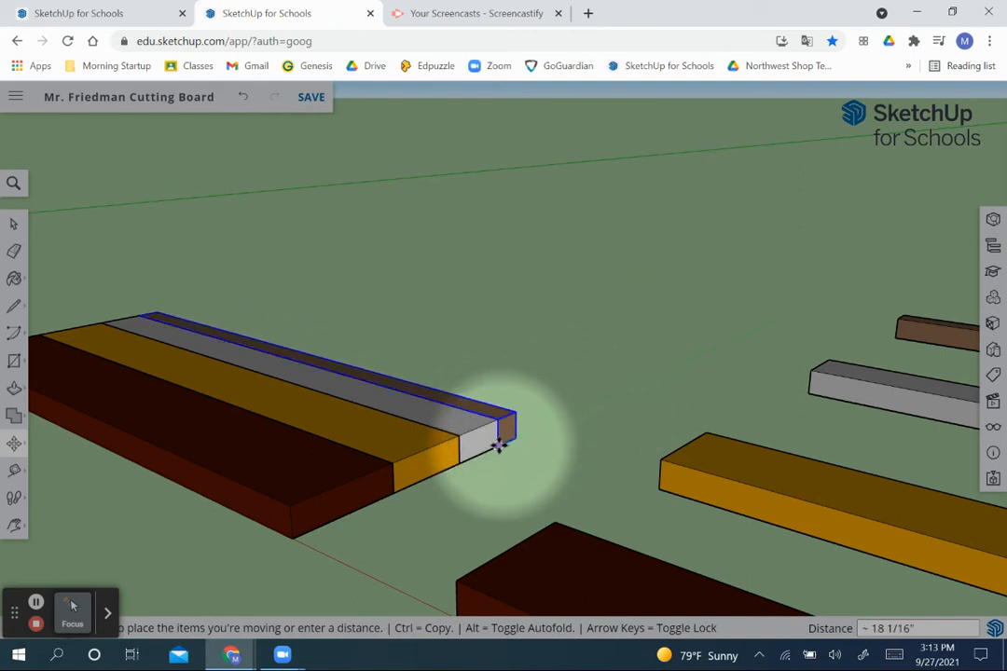
{"action": "left_click", "coordinate": [497, 446]}
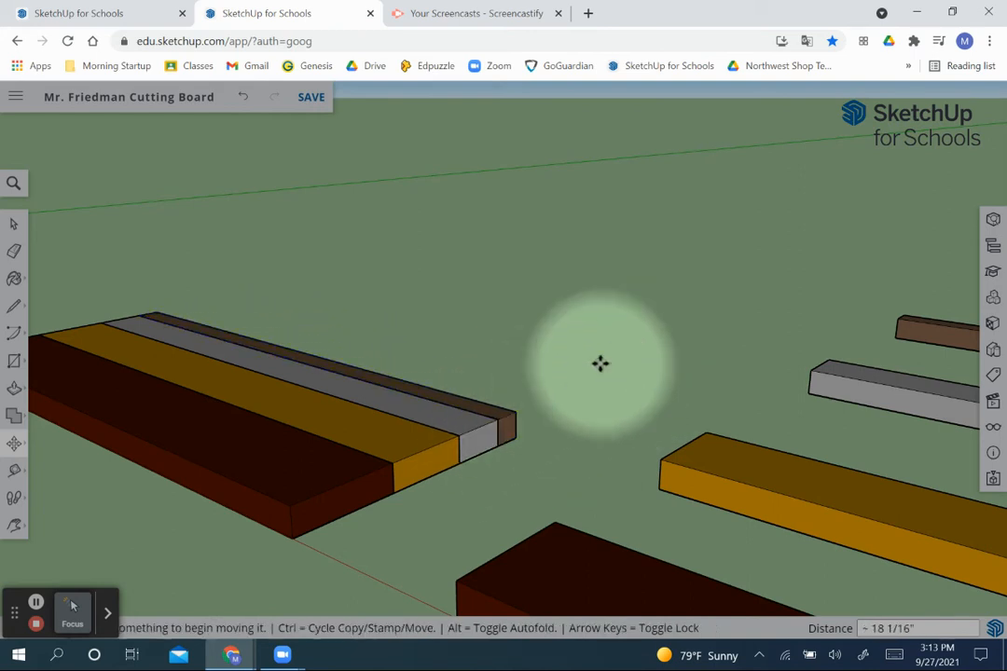
Step: Copy the original poplar strip corner to corner so a second poplar piece sits flush against the red oak strip in the board
{"action": "scroll", "coordinate": [600, 362], "scroll_direction": "down", "scroll_amount": 4}
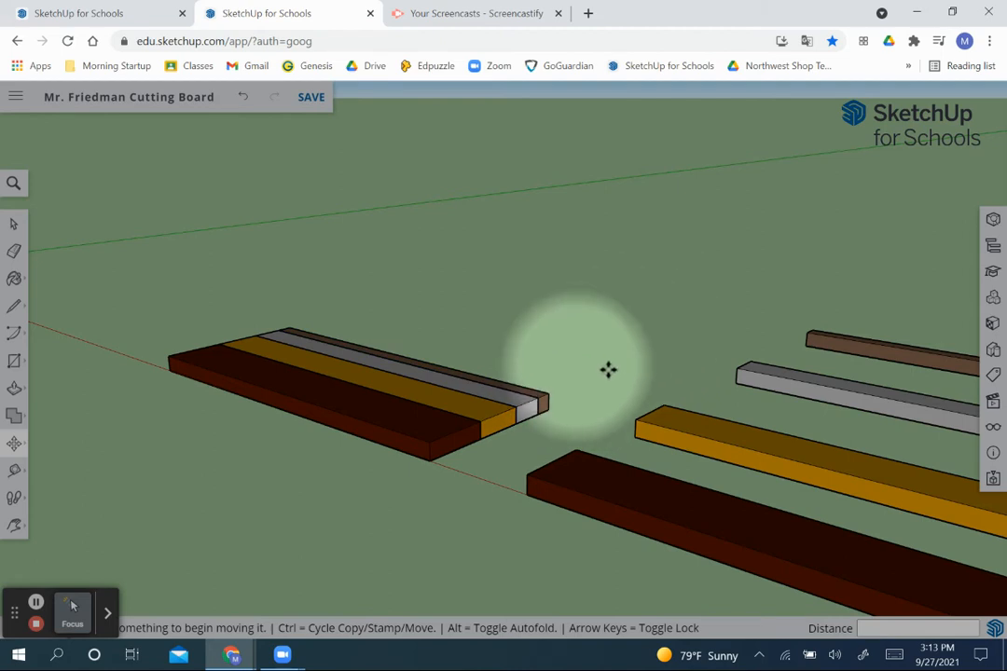
{"action": "key", "text": "h"}
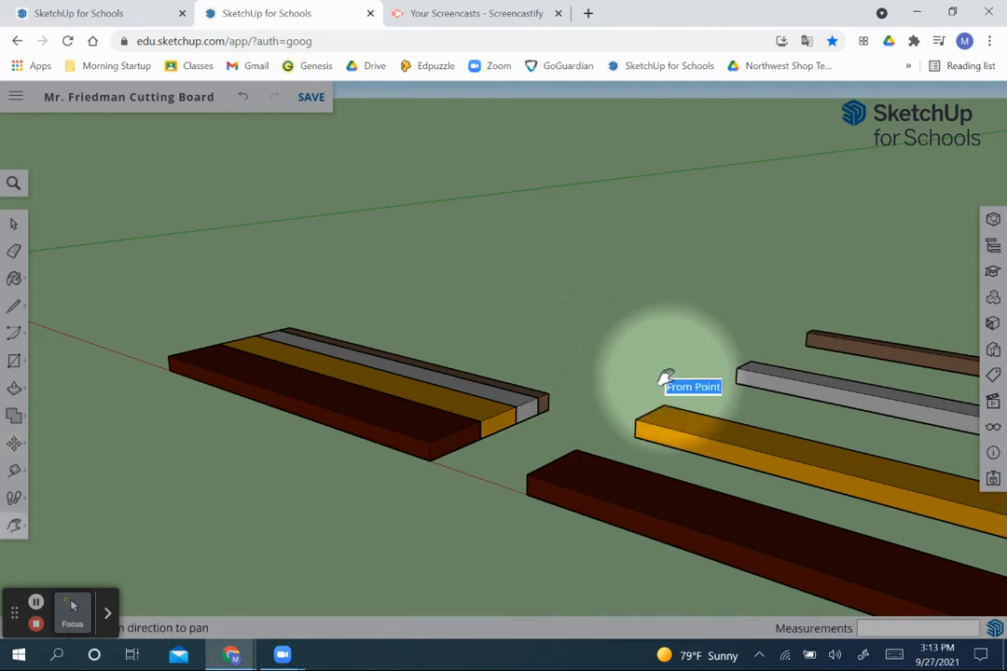
{"action": "left_click_drag", "start_coordinate": [721, 328], "coordinate": [468, 338]}
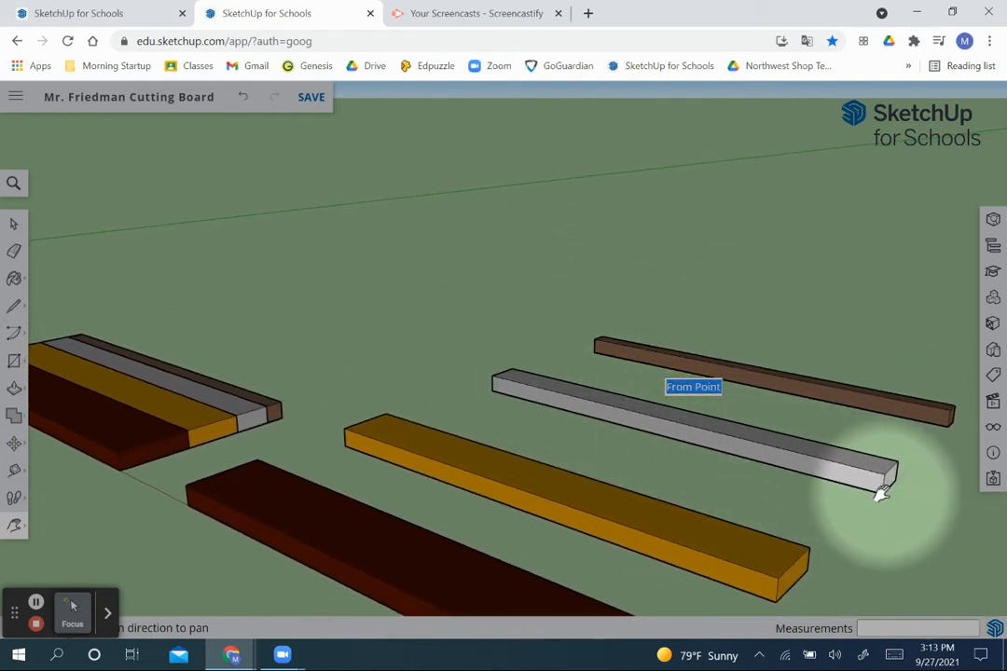
{"action": "key", "text": "space"}
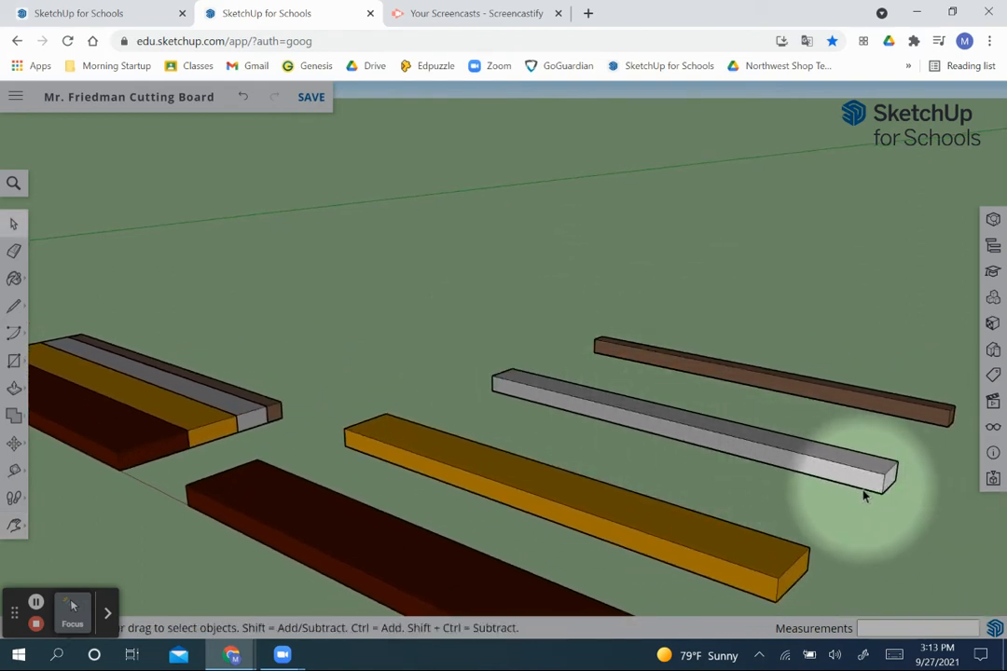
{"action": "key", "text": "m"}
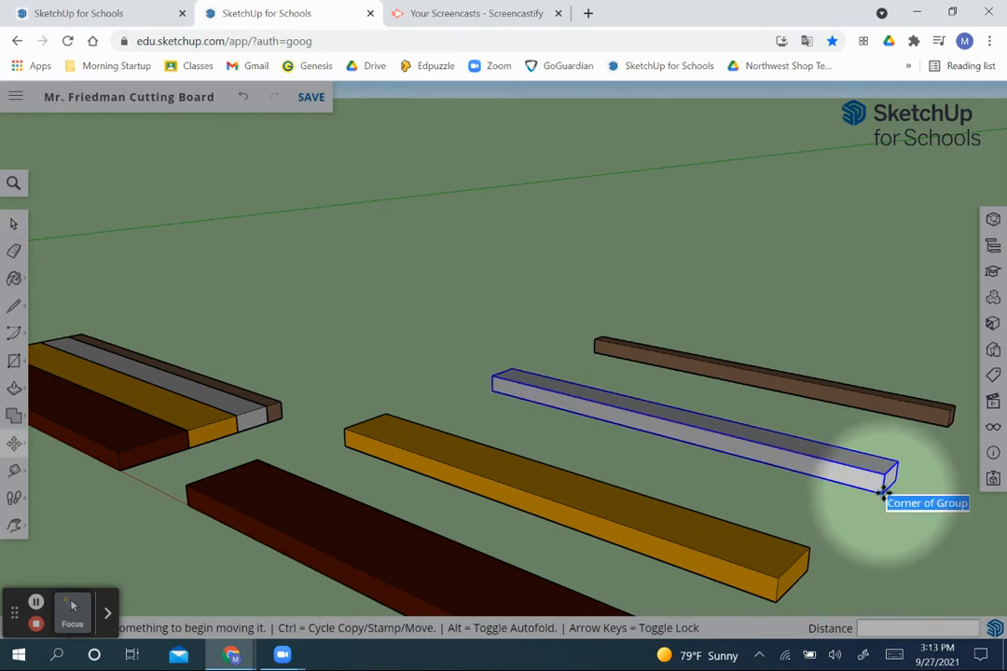
{"action": "left_click", "coordinate": [882, 494]}
{"action": "key", "text": "ctrl"}
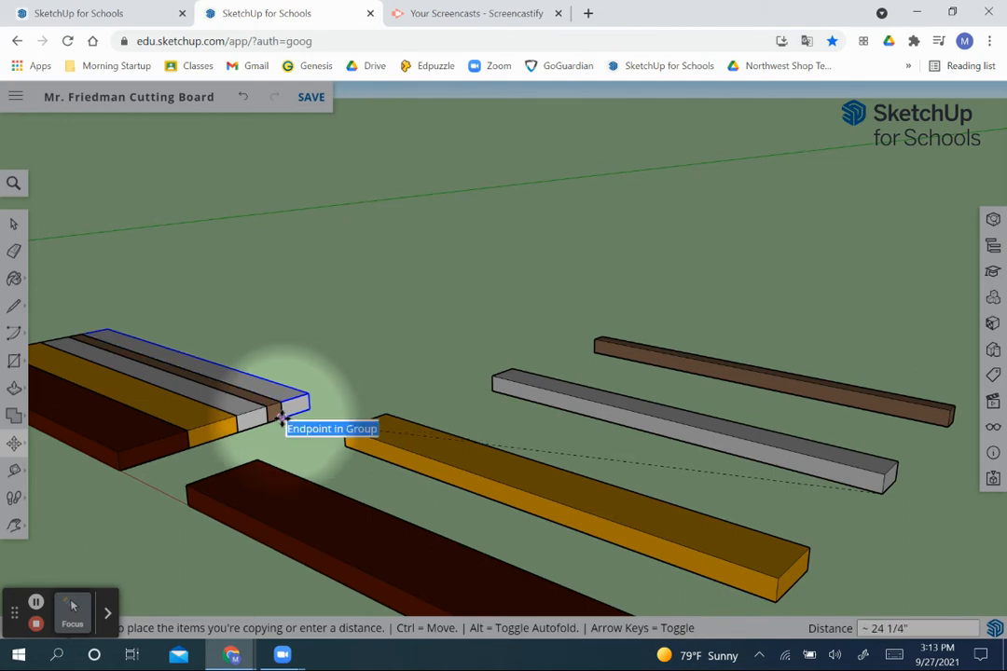
{"action": "left_click", "coordinate": [282, 417]}
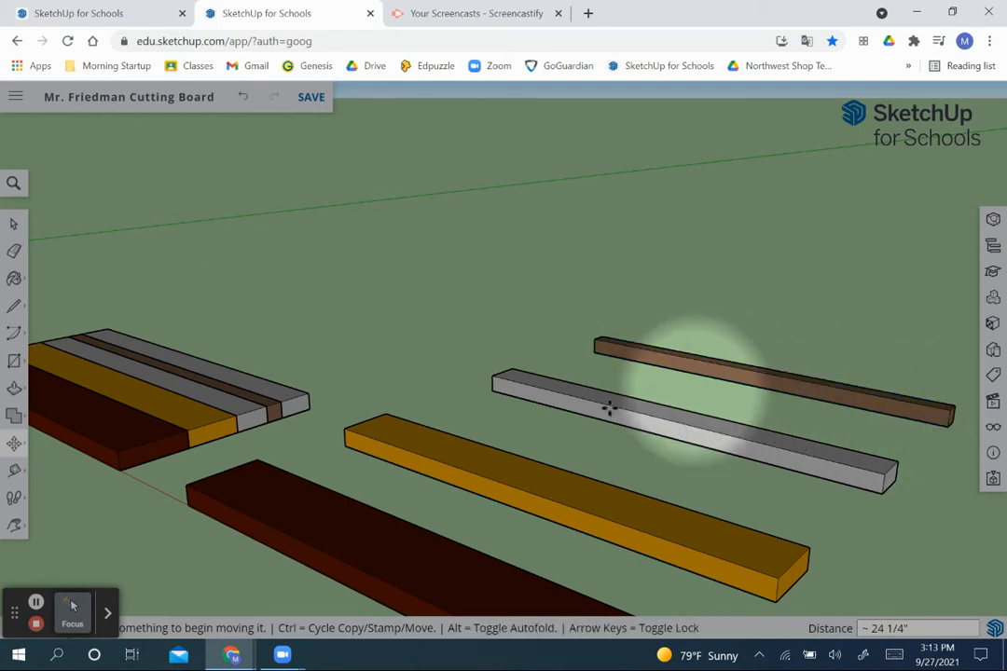
Step: Copy the original cherry strip so a second cherry piece sits flush against the outer poplar strip of the board
{"action": "left_click", "coordinate": [773, 601]}
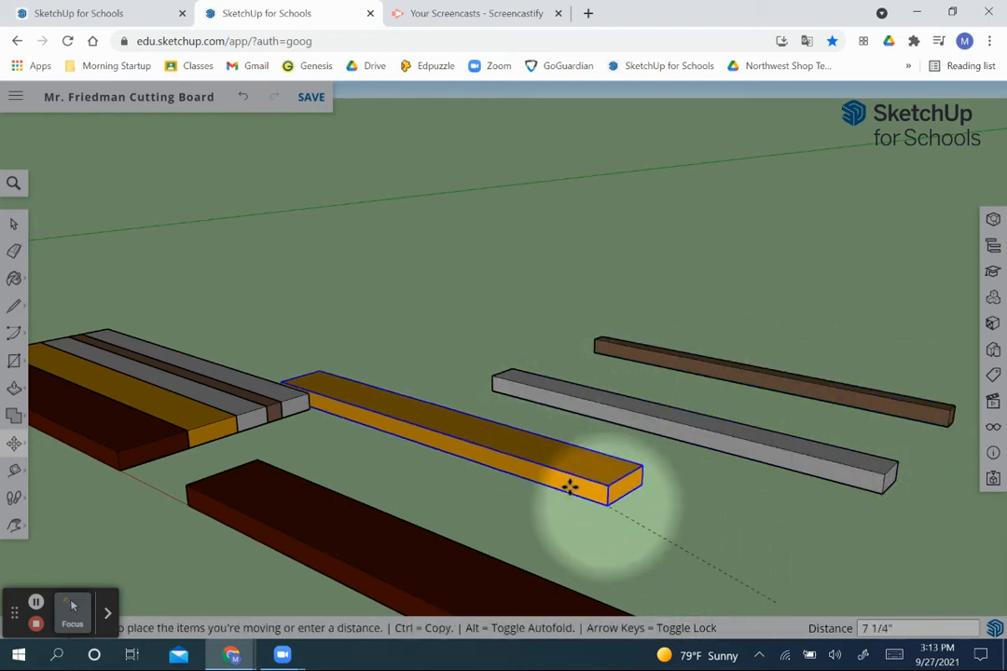
{"action": "key", "text": "ctrl"}
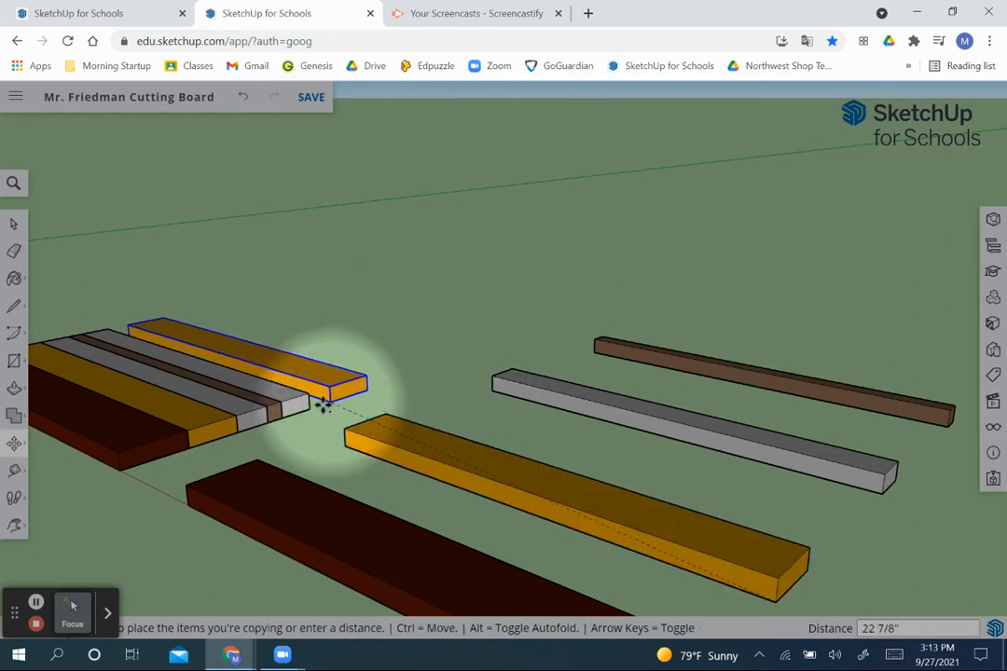
{"action": "left_click", "coordinate": [305, 409]}
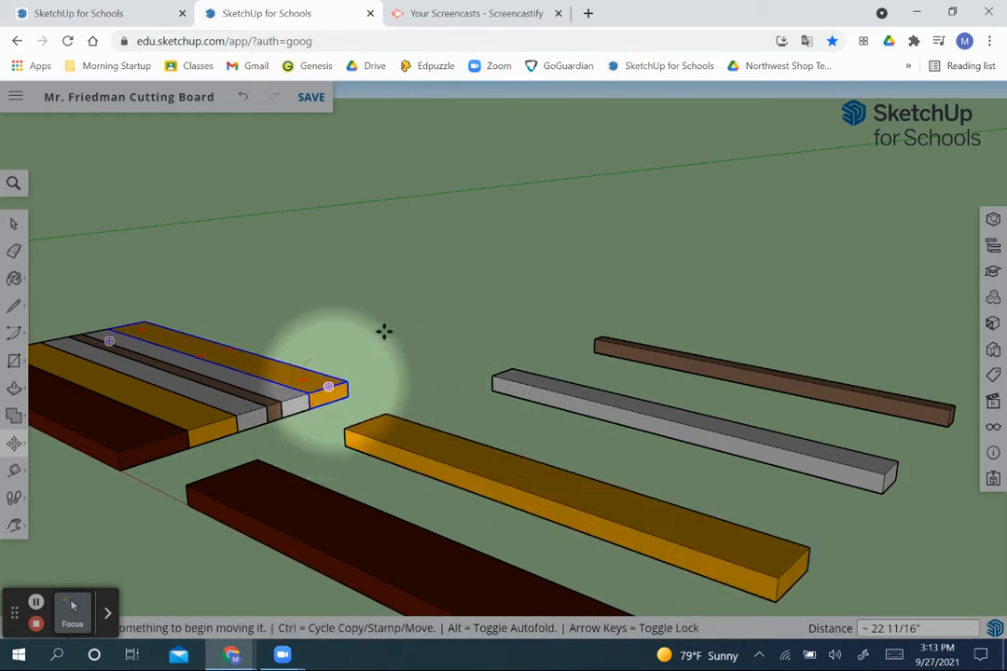
Step: Copy the original mahogany strip corner to corner so a second mahogany piece sits flush against the outer cherry strip of the board
{"action": "scroll", "coordinate": [319, 487], "scroll_direction": "down", "scroll_amount": 1}
{"action": "scroll", "coordinate": [320, 486], "scroll_direction": "down", "scroll_amount": 4}
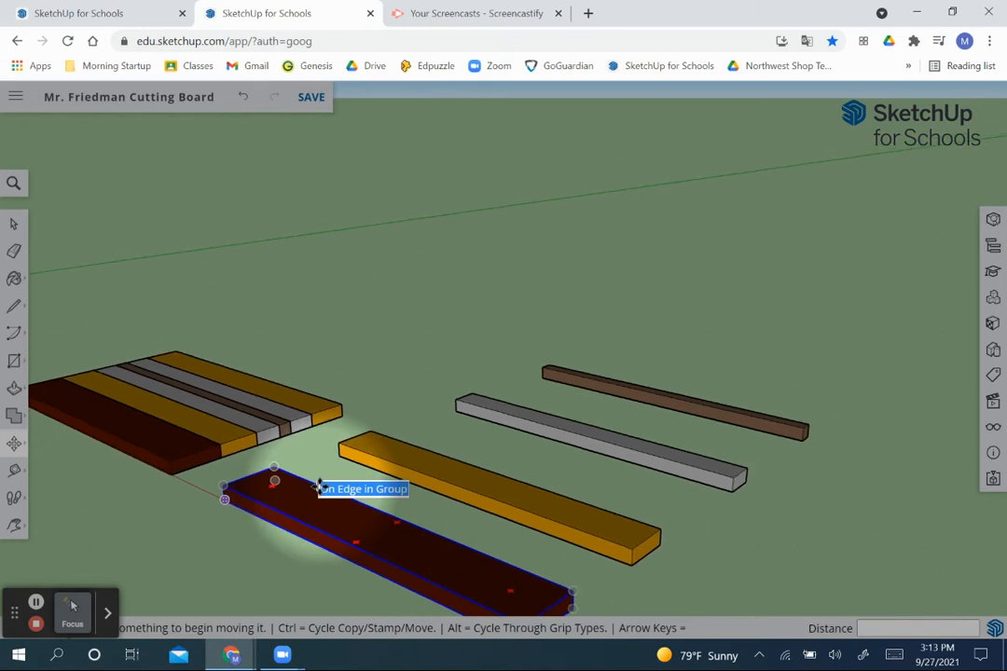
{"action": "scroll", "coordinate": [438, 583], "scroll_direction": "up", "scroll_amount": 5}
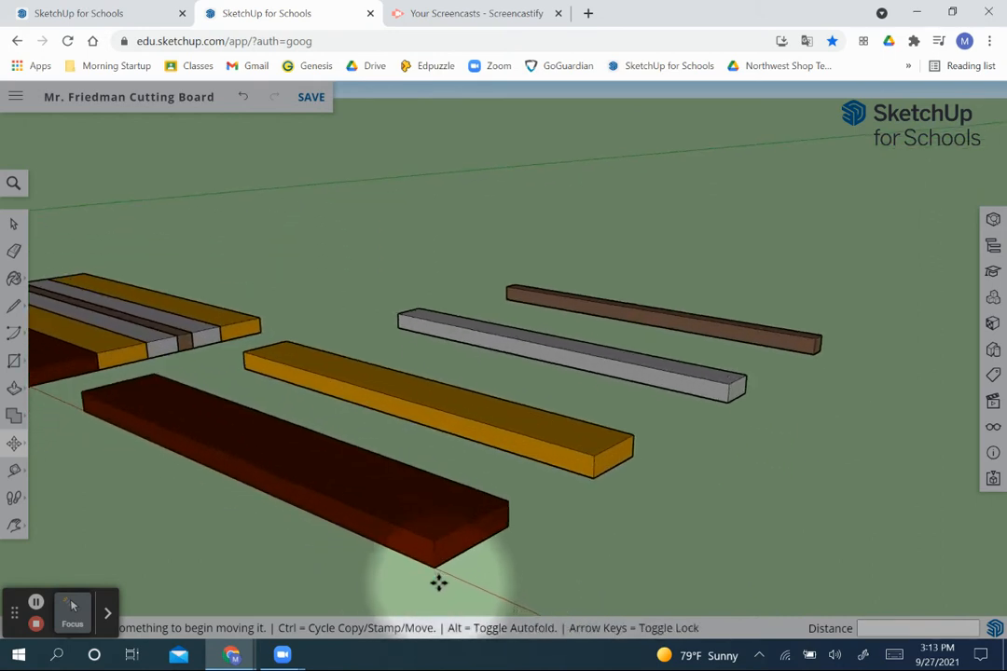
{"action": "left_click", "coordinate": [411, 524]}
{"action": "key", "text": "ctrl"}
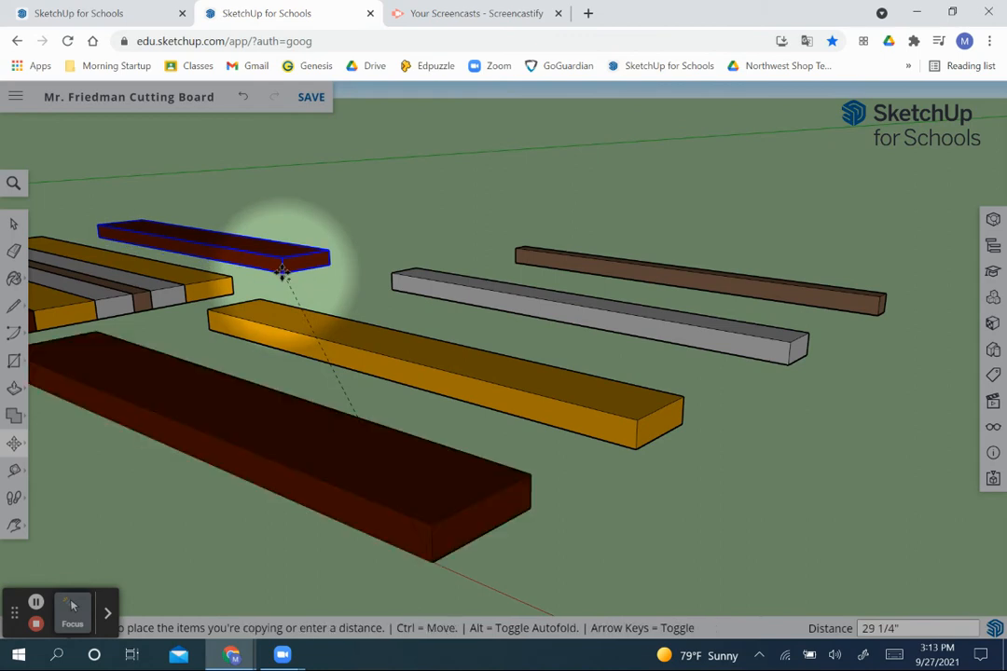
{"action": "scroll", "coordinate": [233, 295], "scroll_direction": "up", "scroll_amount": 2}
{"action": "left_click", "coordinate": [233, 294]}
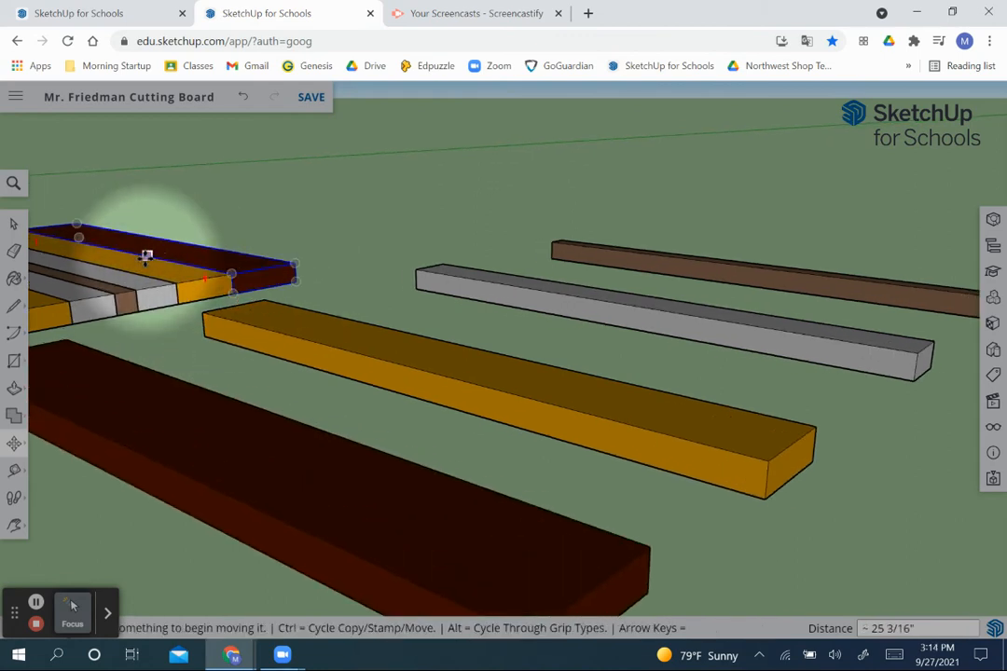
Step: Move all board strips except the first mahogany one together 2" along the green axis, leaving a gap beside that mahogany strip
{"action": "scroll", "coordinate": [162, 272], "scroll_direction": "down", "scroll_amount": 5}
{"action": "scroll", "coordinate": [63, 238], "scroll_direction": "up", "scroll_amount": 5}
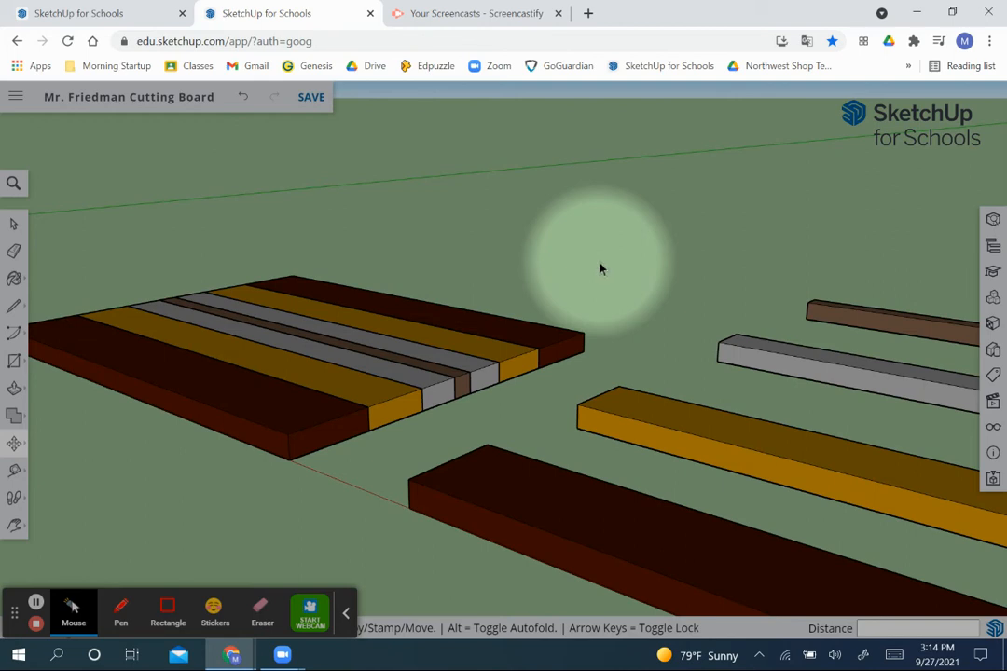
{"action": "key", "text": "space"}
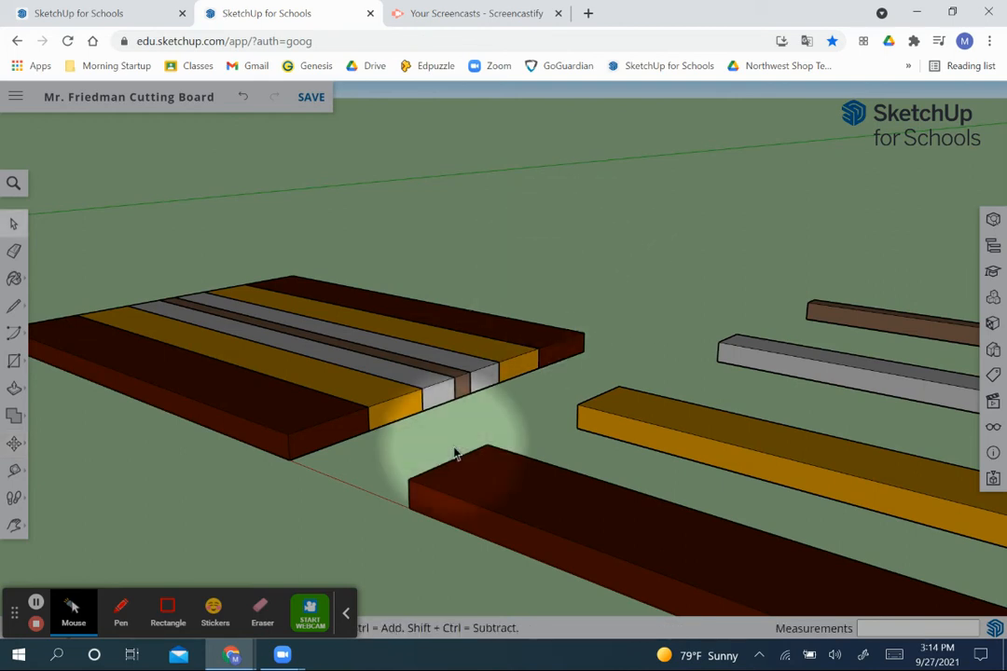
{"action": "left_click", "coordinate": [349, 607]}
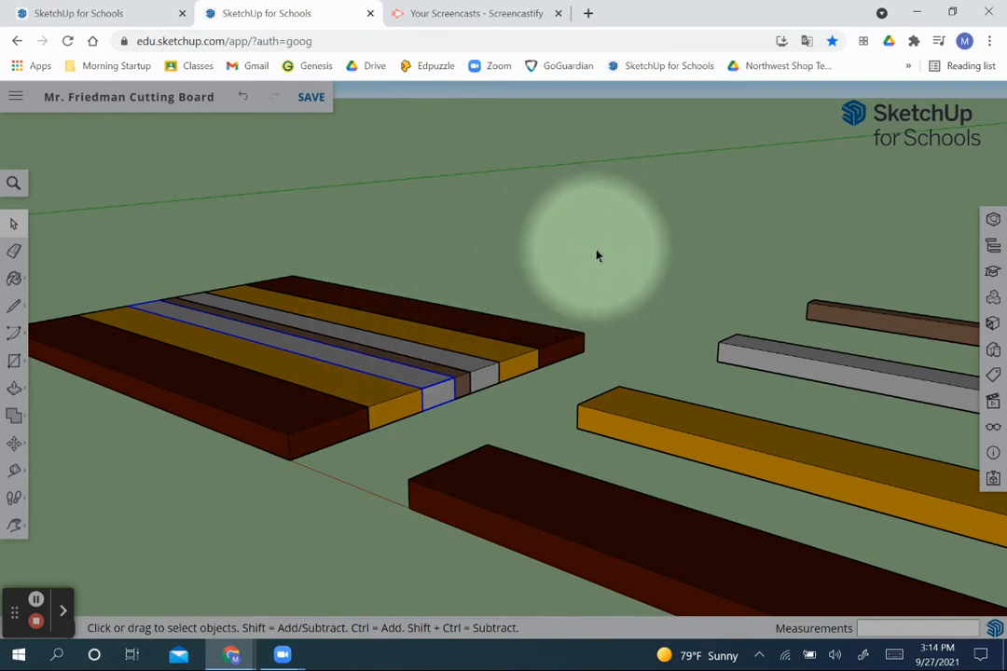
{"action": "left_click_drag", "start_coordinate": [594, 248], "coordinate": [261, 371]}
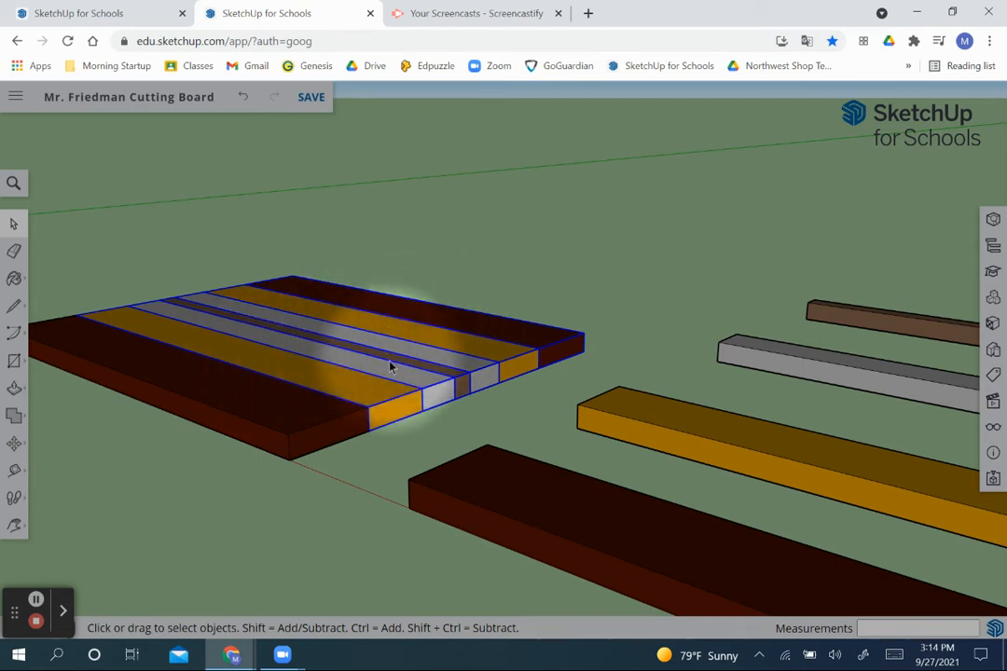
{"action": "key", "text": "m"}
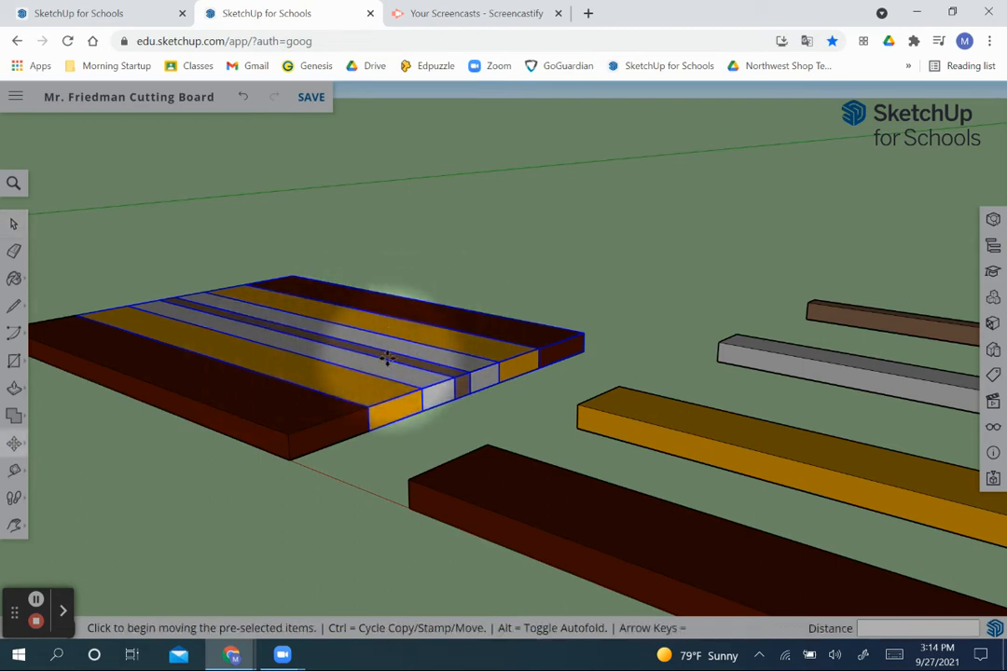
{"action": "left_click", "coordinate": [374, 427]}
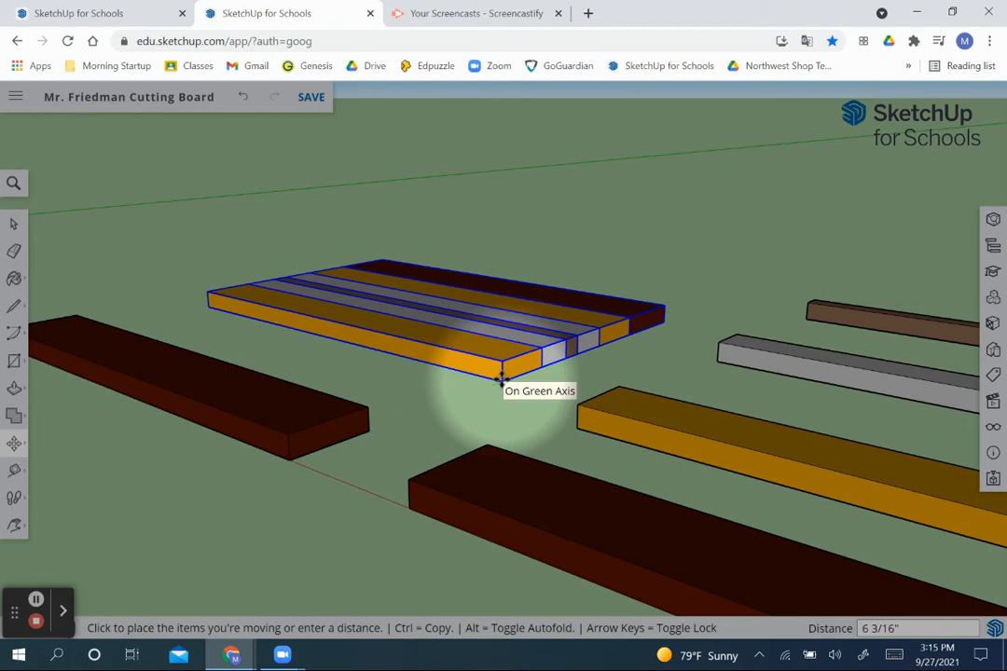
{"action": "left_click", "coordinate": [501, 375]}
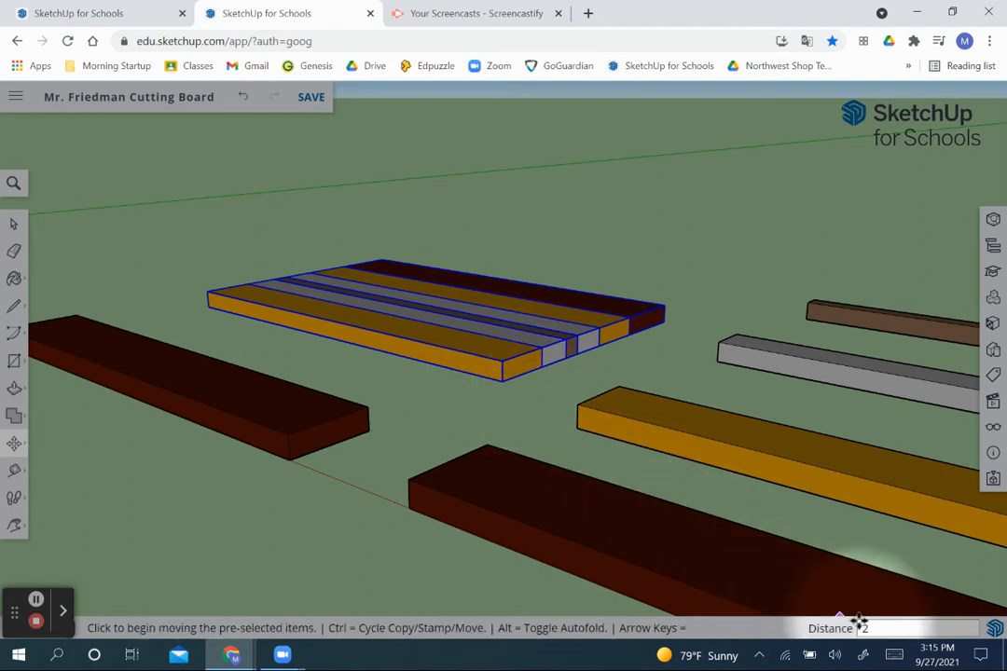
{"action": "type", "text": "2"}
{"action": "key", "text": "Return"}
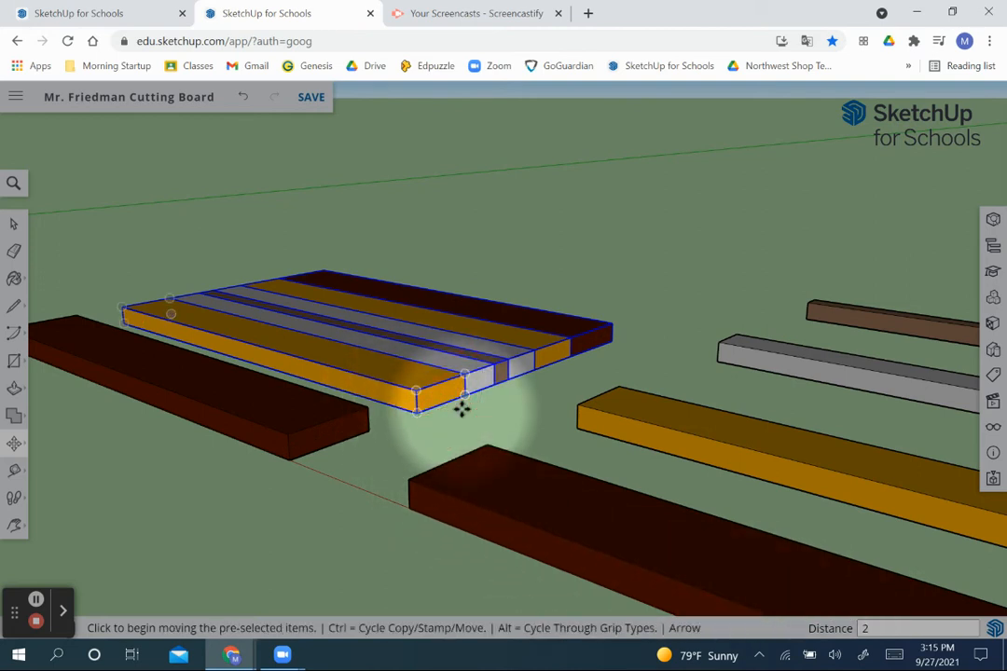
{"action": "key", "text": "space"}
{"action": "left_click", "coordinate": [511, 404]}
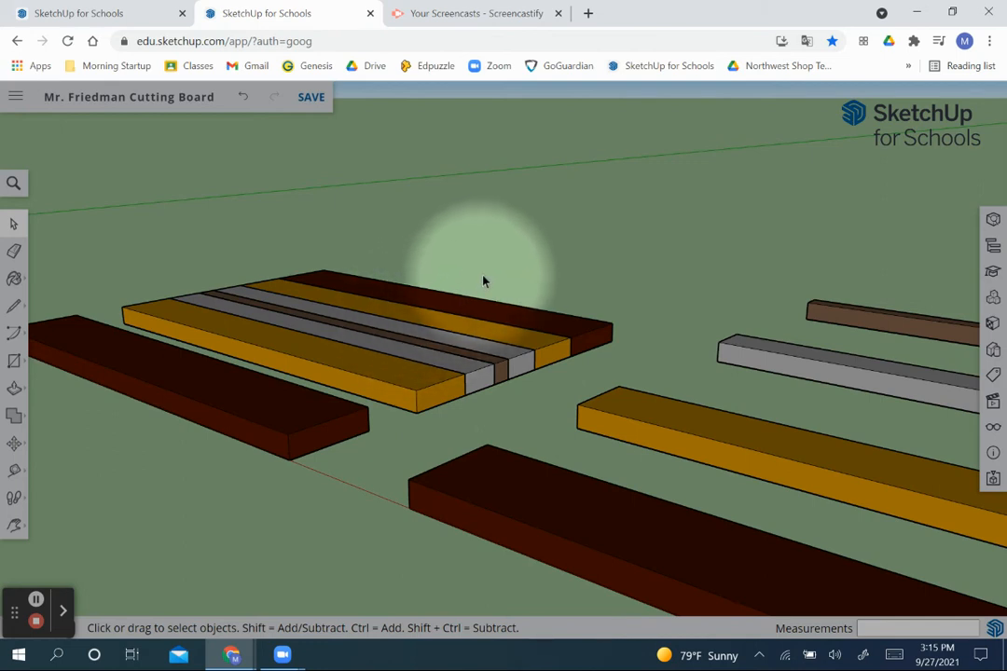
Step: Move the five board strips beyond the first cherry strip together 2" along the green axis, away from the cherry
{"action": "left_click_drag", "start_coordinate": [544, 267], "coordinate": [369, 346]}
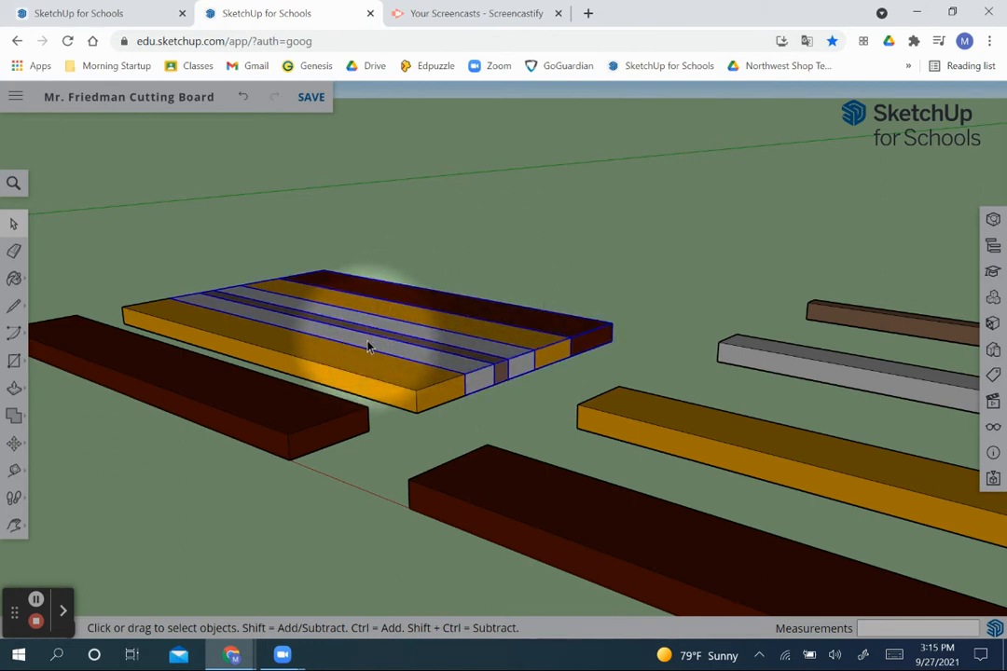
{"action": "scroll", "coordinate": [494, 364], "scroll_direction": "up", "scroll_amount": 3}
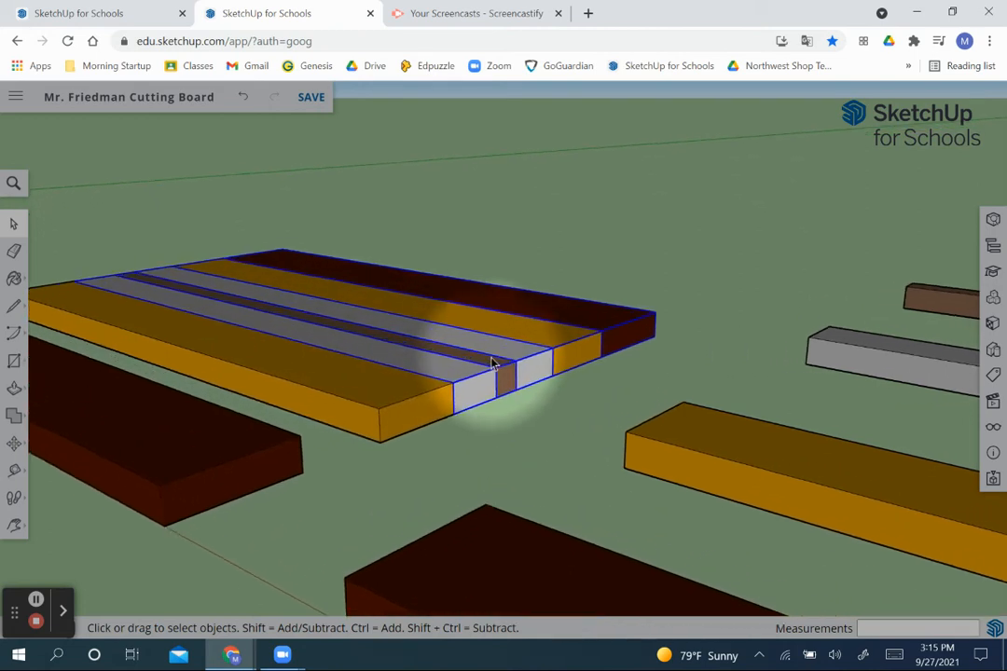
{"action": "key", "text": "m"}
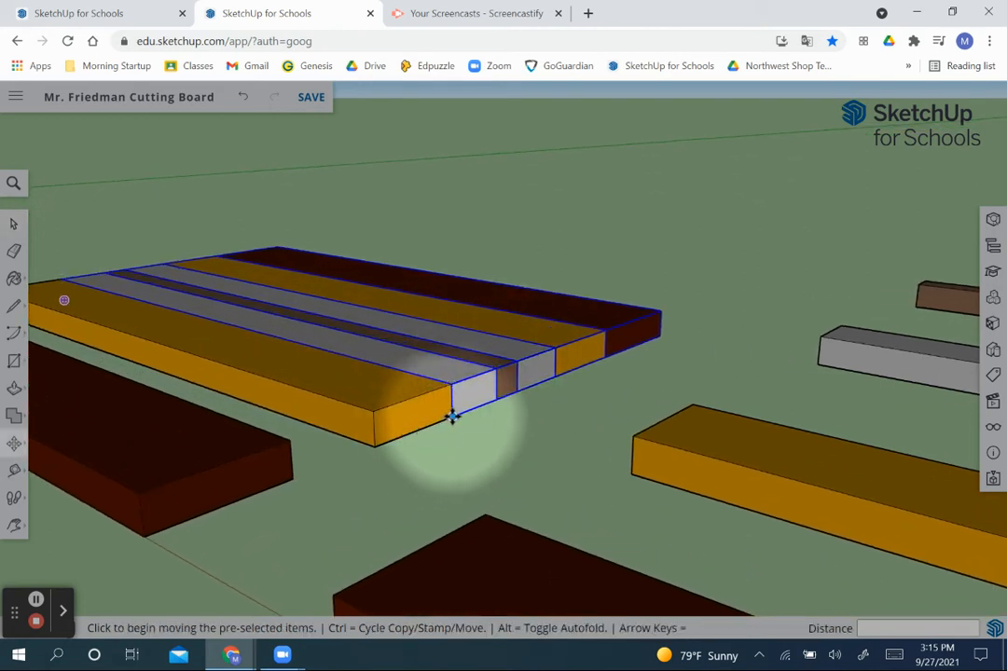
{"action": "left_click", "coordinate": [452, 416]}
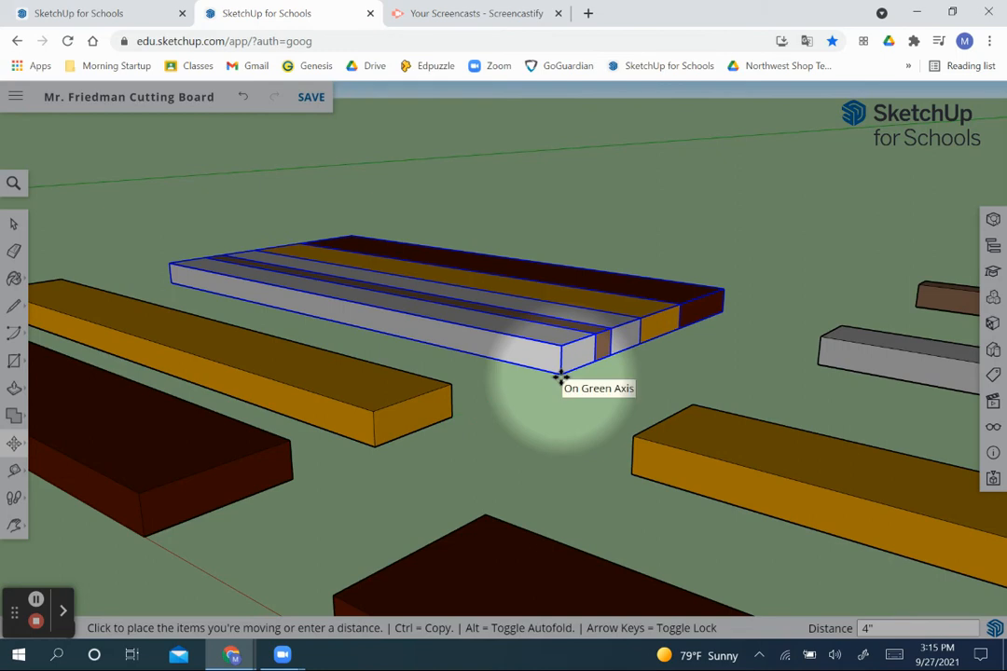
{"action": "key", "text": "Return"}
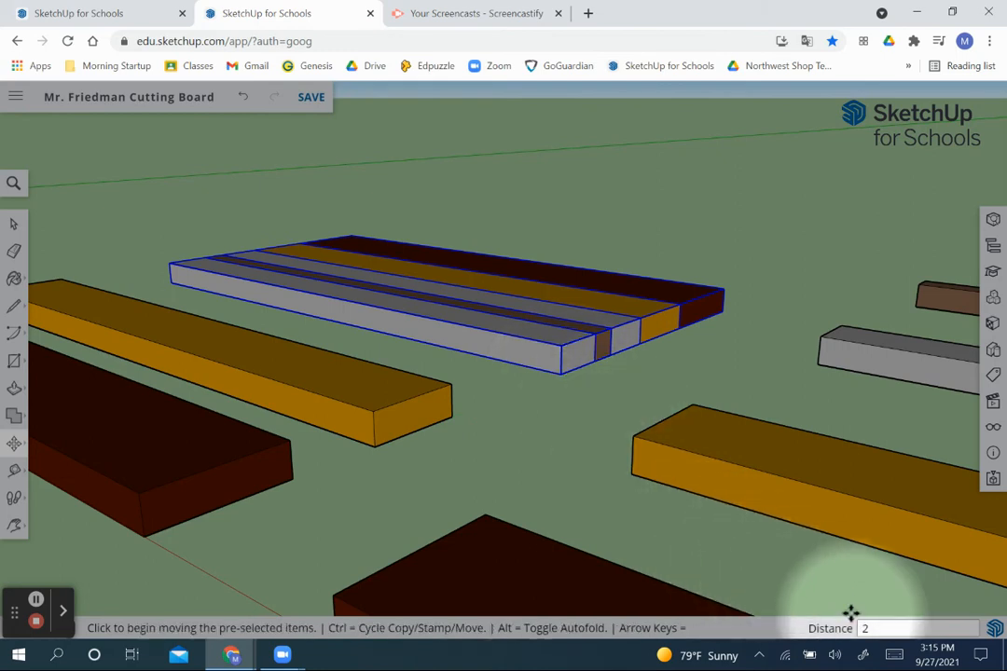
{"action": "key", "text": "space"}
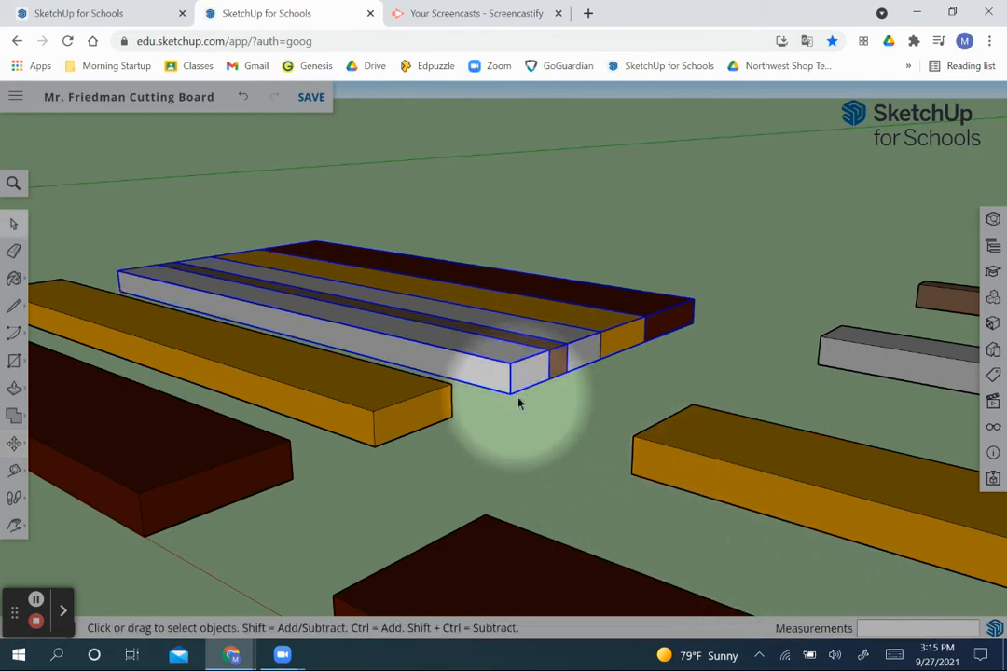
{"action": "left_click_drag", "start_coordinate": [550, 235], "coordinate": [513, 248]}
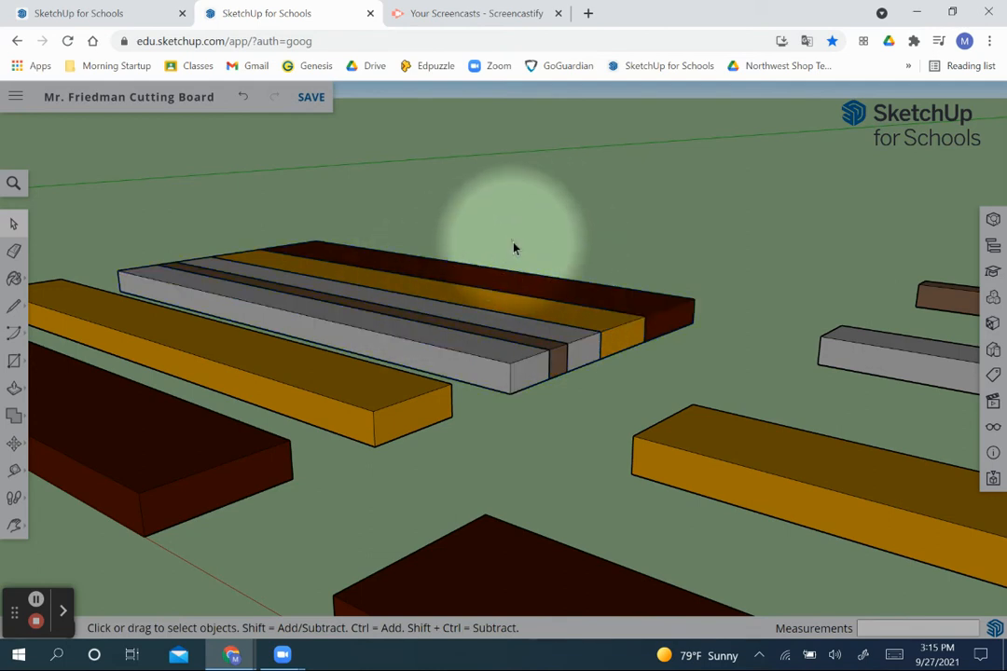
Step: Move the red oak, second poplar, second cherry and second mahogany strips together 2" along the green axis, away from the first poplar strip
{"action": "left_click_drag", "start_coordinate": [595, 233], "coordinate": [392, 319]}
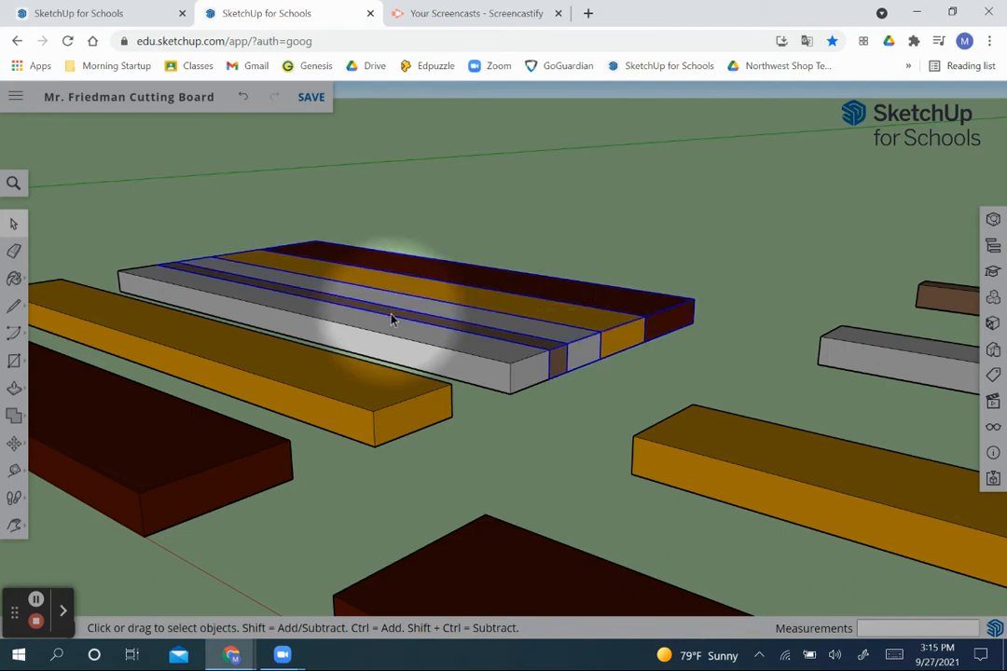
{"action": "key", "text": "m"}
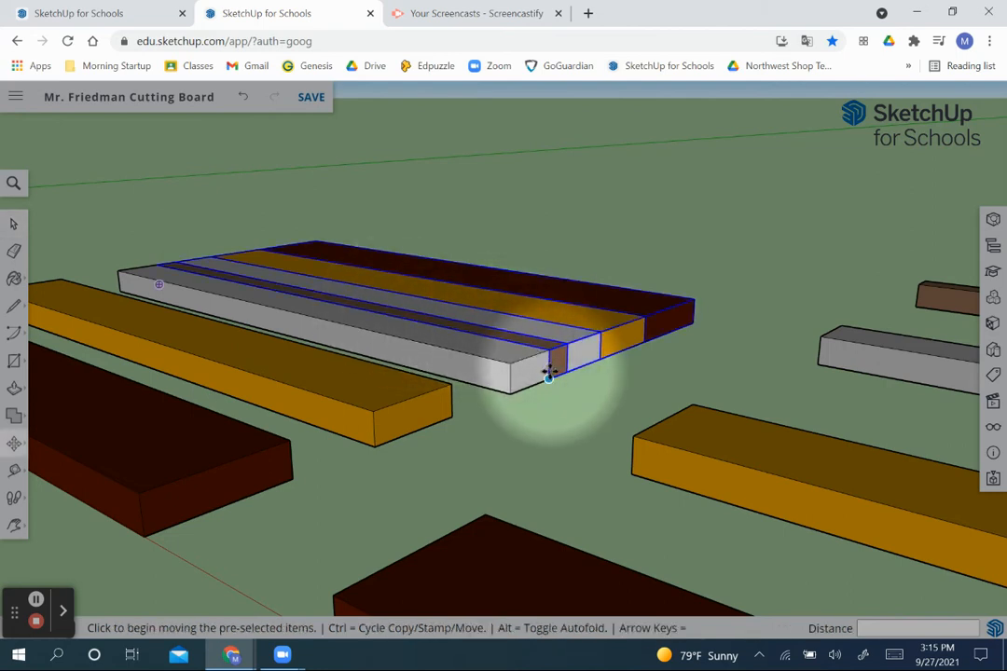
{"action": "left_click", "coordinate": [548, 375]}
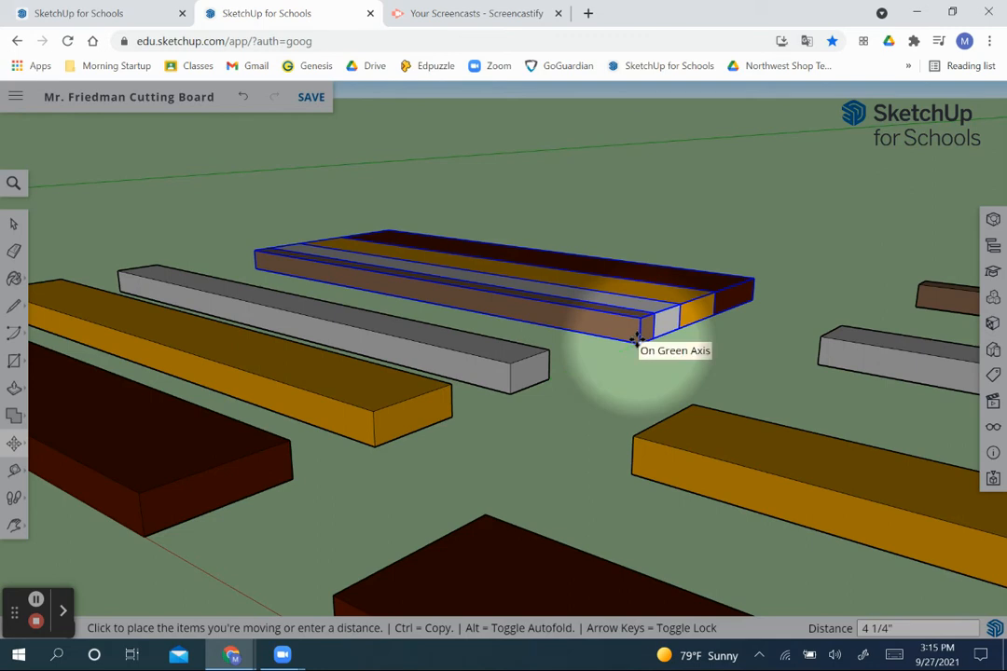
{"action": "left_click", "coordinate": [622, 343]}
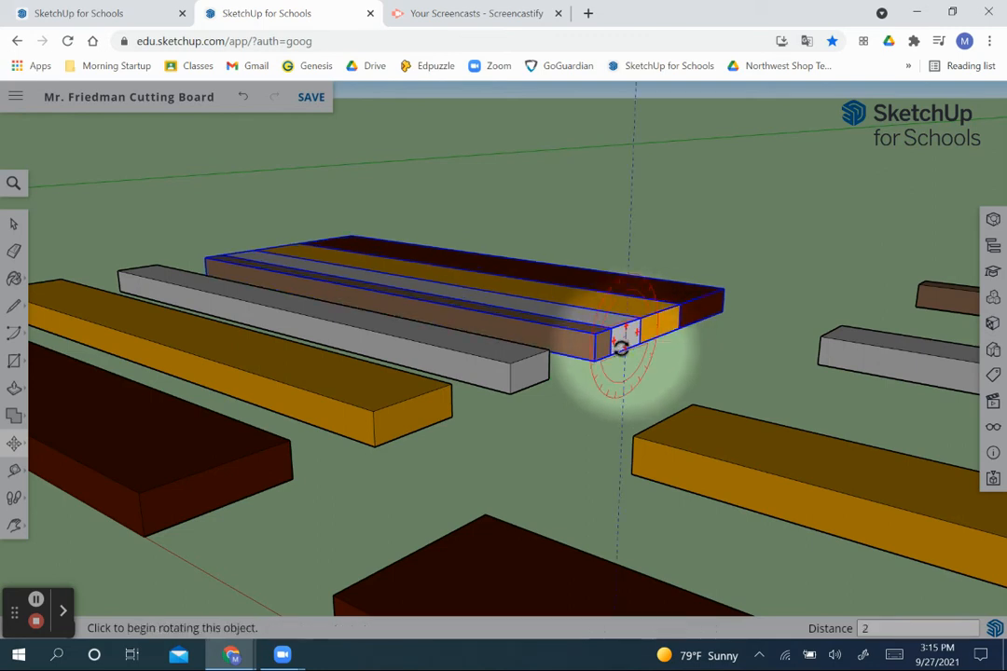
{"action": "key", "text": "space"}
{"action": "left_click", "coordinate": [658, 274]}
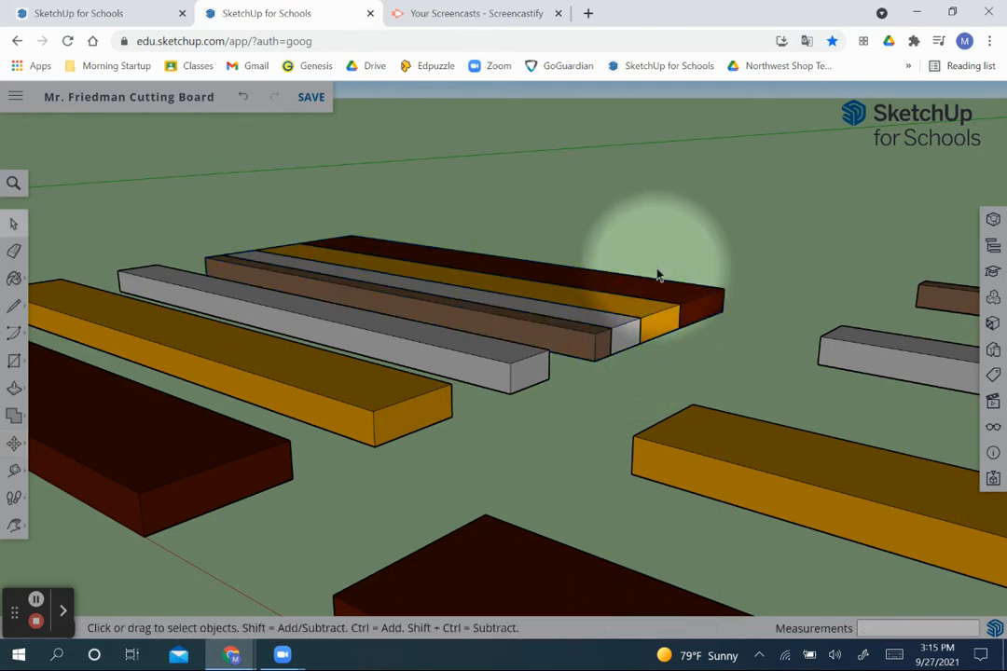
Step: Move the second poplar, cherry and mahogany strips together 2" along the green axis, away from the red oak strip
{"action": "left_click_drag", "start_coordinate": [658, 233], "coordinate": [492, 300]}
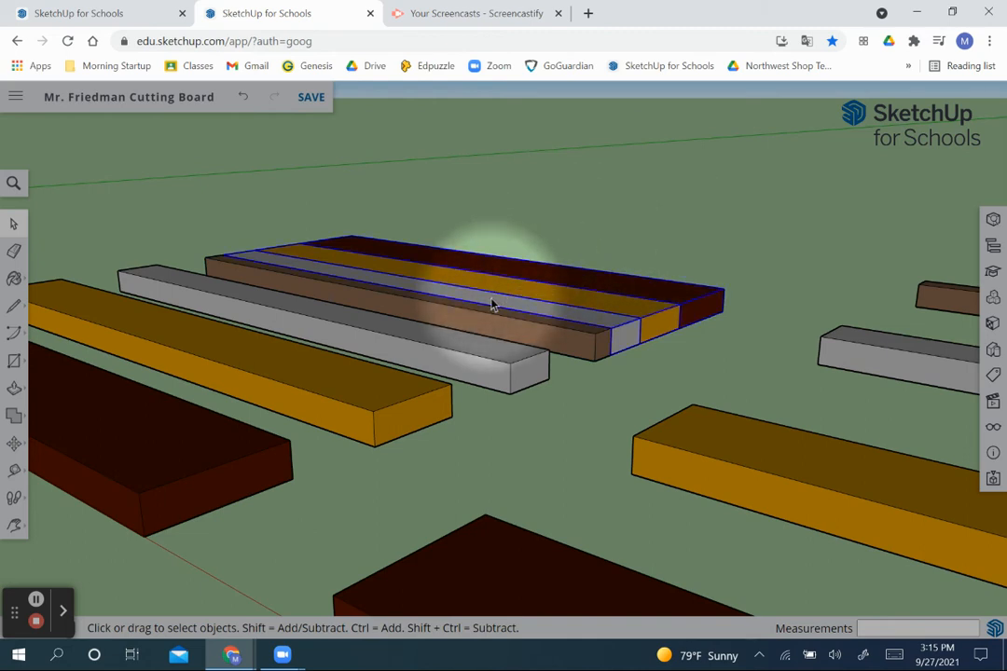
{"action": "key", "text": "m"}
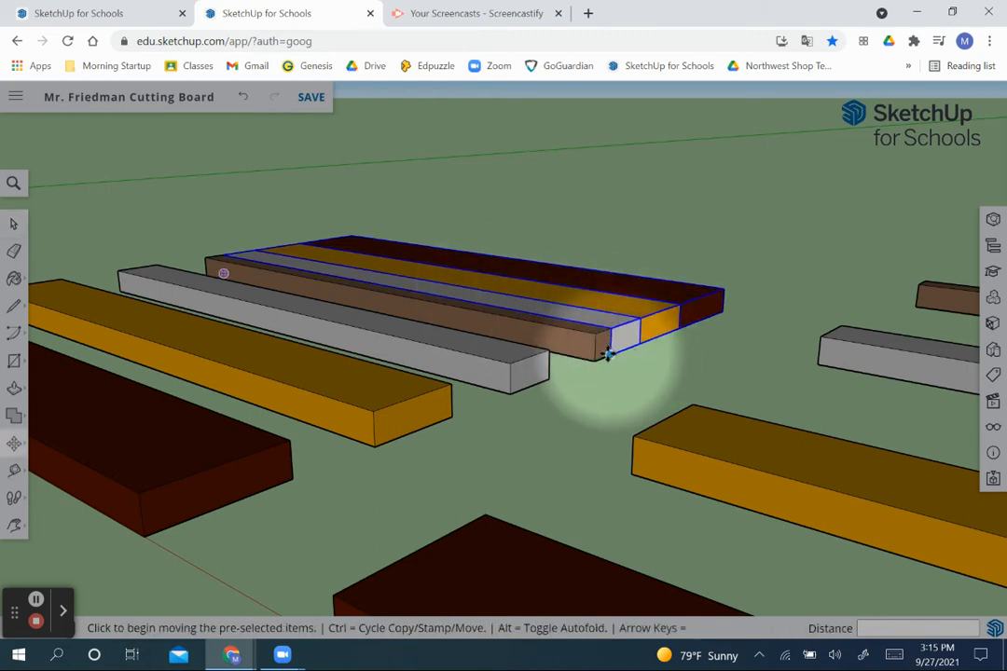
{"action": "left_click", "coordinate": [611, 352]}
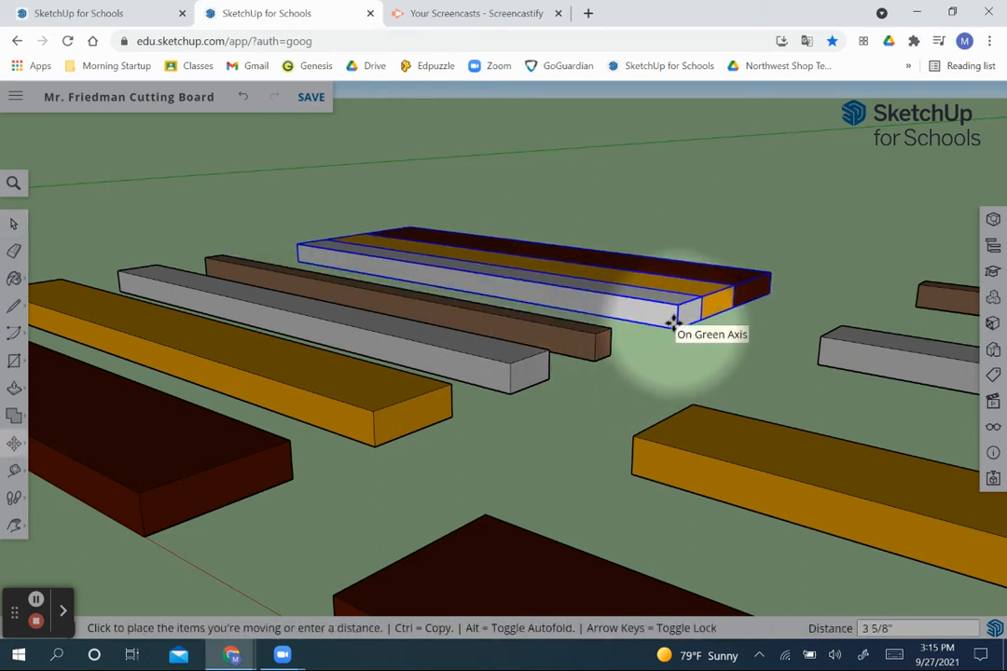
{"action": "type", "text": "2"}
{"action": "key", "text": "Return"}
{"action": "key", "text": "space"}
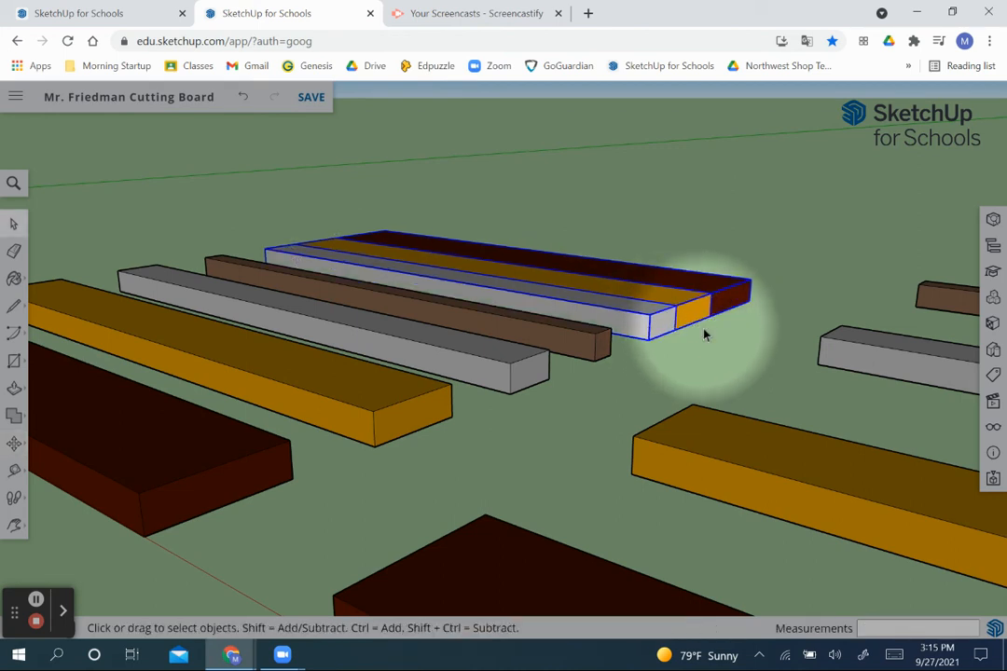
Step: Move the second cherry and mahogany strips together 2" along the green axis, away from the second poplar strip
{"action": "mouse_move", "coordinate": [624, 287]}
{"action": "left_mouse_down"}
{"action": "mouse_move", "coordinate": [631, 272]}
{"action": "mouse_move", "coordinate": [607, 289]}
{"action": "left_mouse_up"}
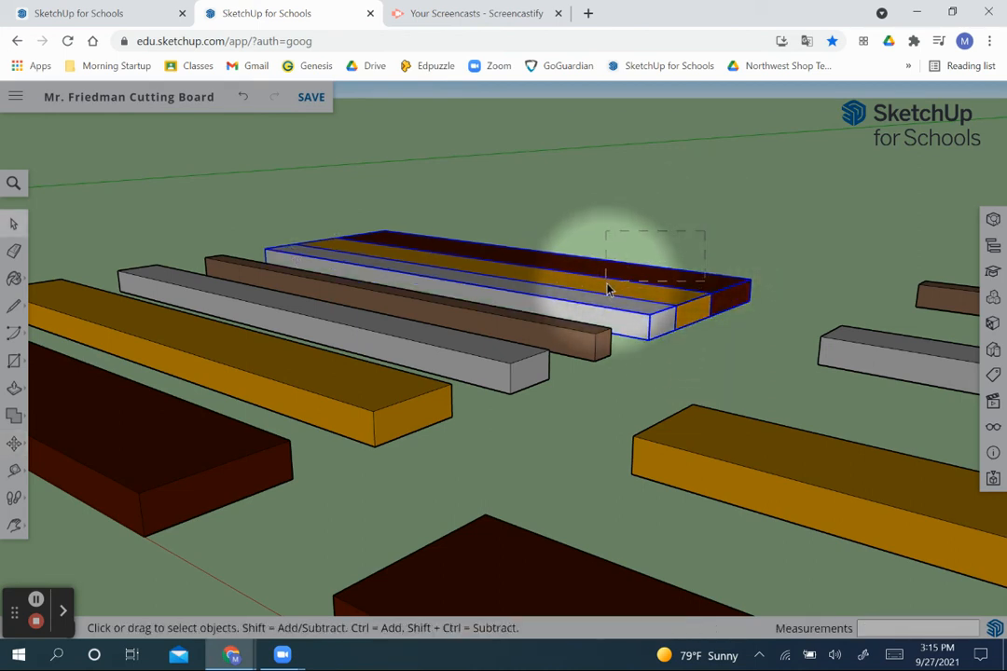
{"action": "key", "text": "m"}
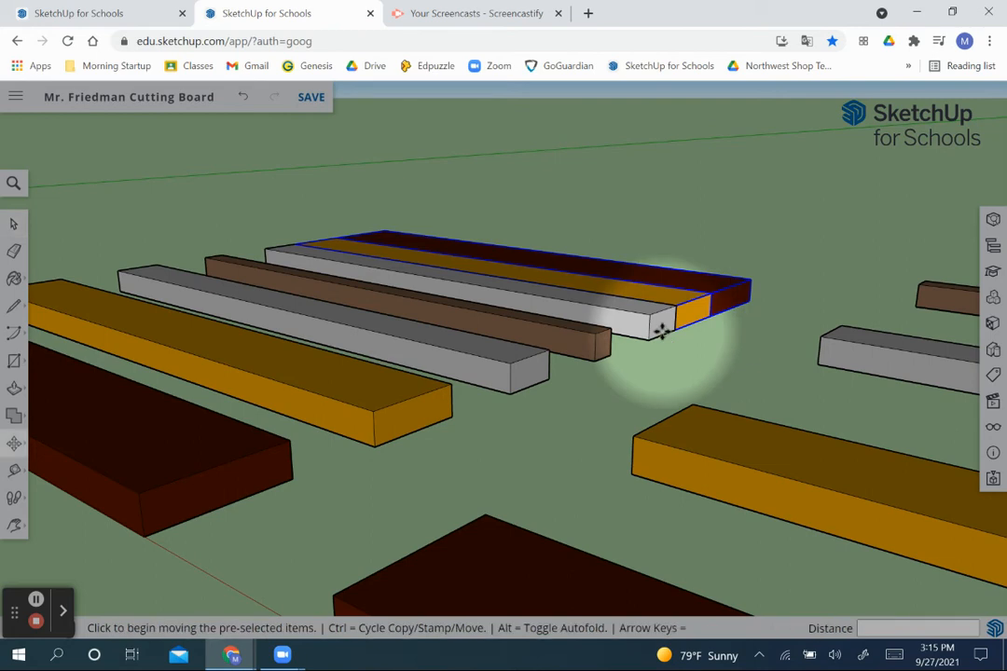
{"action": "left_click", "coordinate": [675, 328]}
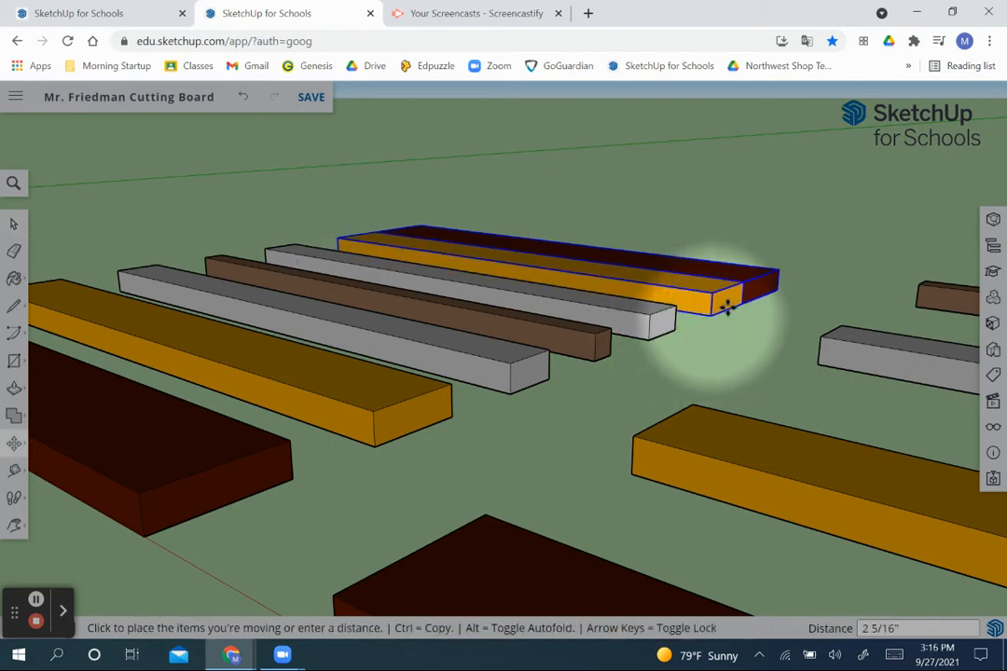
{"action": "left_click", "coordinate": [742, 304]}
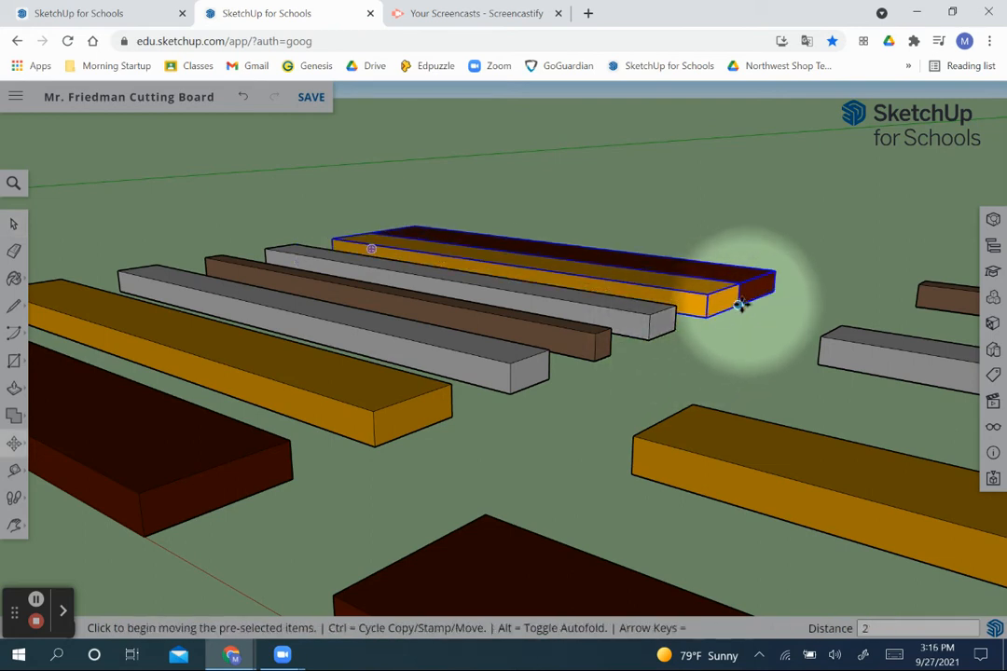
{"action": "key", "text": "space"}
{"action": "left_click", "coordinate": [733, 251]}
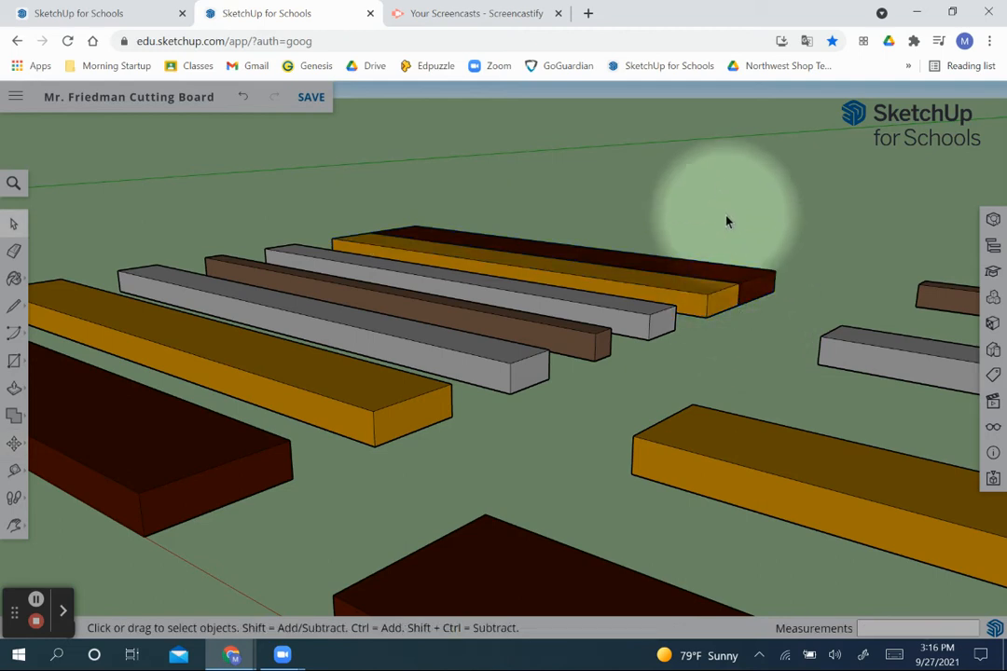
Step: Move the second mahogany strip 2" along the green axis, away from the second cherry strip
{"action": "left_click_drag", "start_coordinate": [709, 231], "coordinate": [637, 269]}
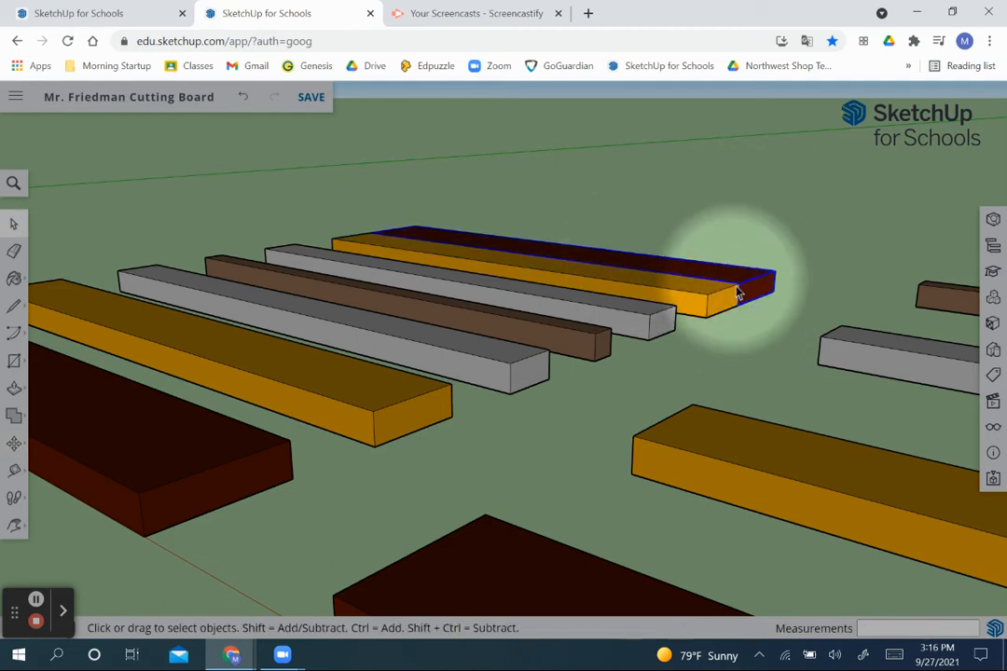
{"action": "key", "text": "m"}
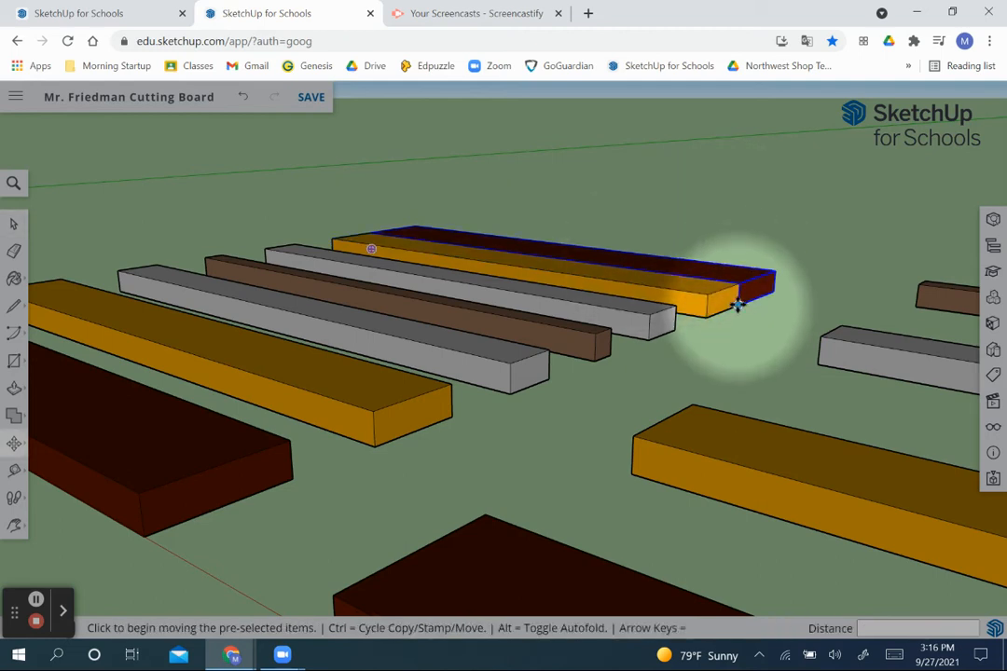
{"action": "left_click", "coordinate": [736, 303]}
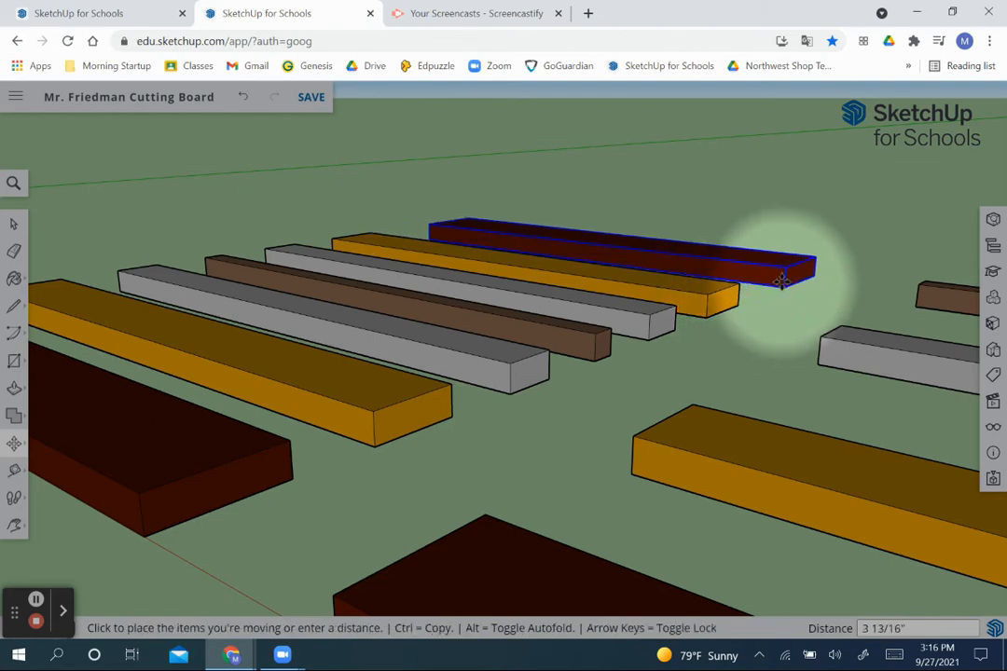
{"action": "left_click", "coordinate": [778, 280]}
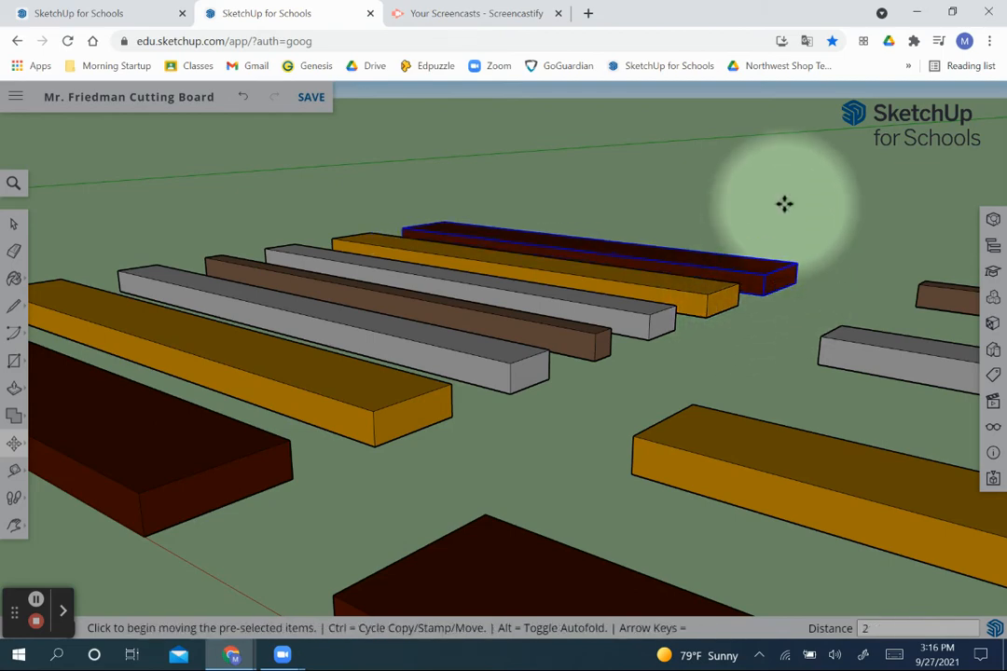
{"action": "key", "text": "space"}
Step: Examine the spread-out strips and compare their layout with the Cutting Board (Varied Width) reference model
{"action": "scroll", "coordinate": [786, 212], "scroll_direction": "down", "scroll_amount": 3}
{"action": "scroll", "coordinate": [787, 213], "scroll_direction": "down", "scroll_amount": 3}
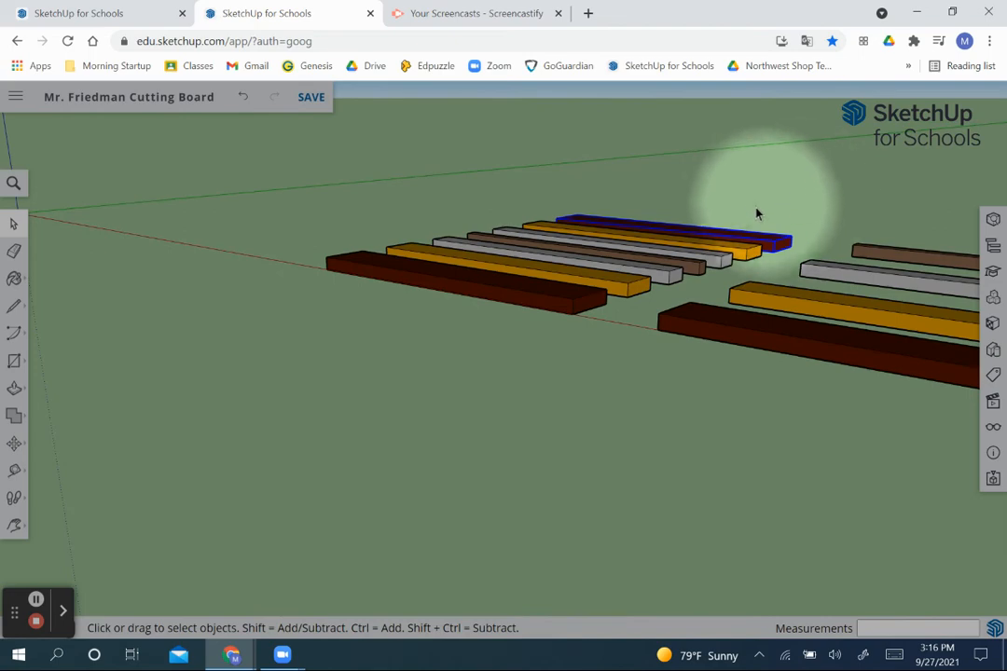
{"action": "key", "text": "o"}
{"action": "left_click_drag", "start_coordinate": [751, 203], "coordinate": [640, 344]}
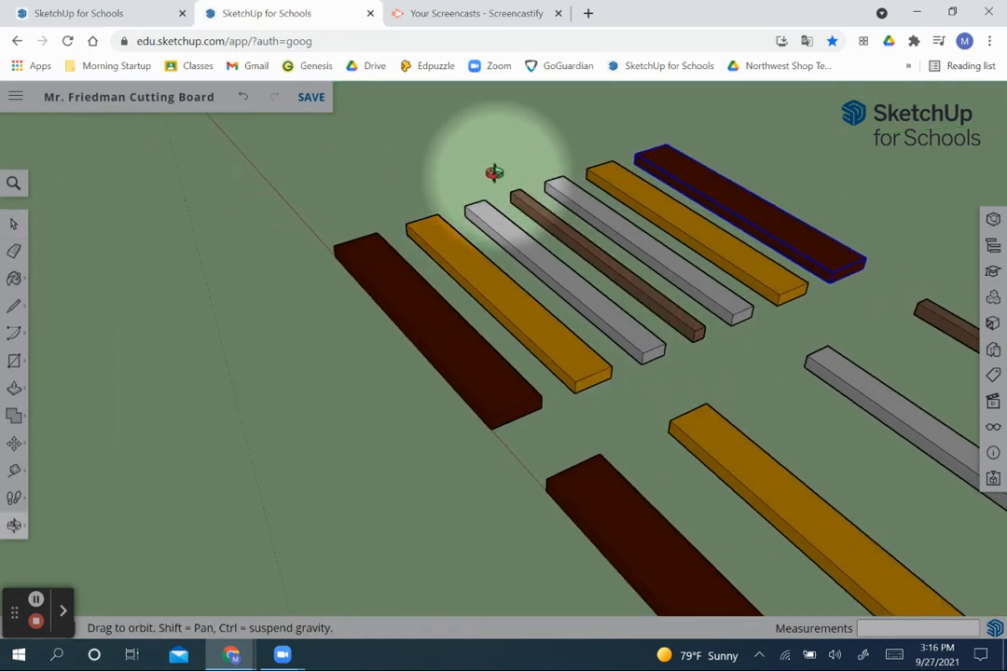
{"action": "key", "text": "space"}
{"action": "left_click", "coordinate": [499, 184]}
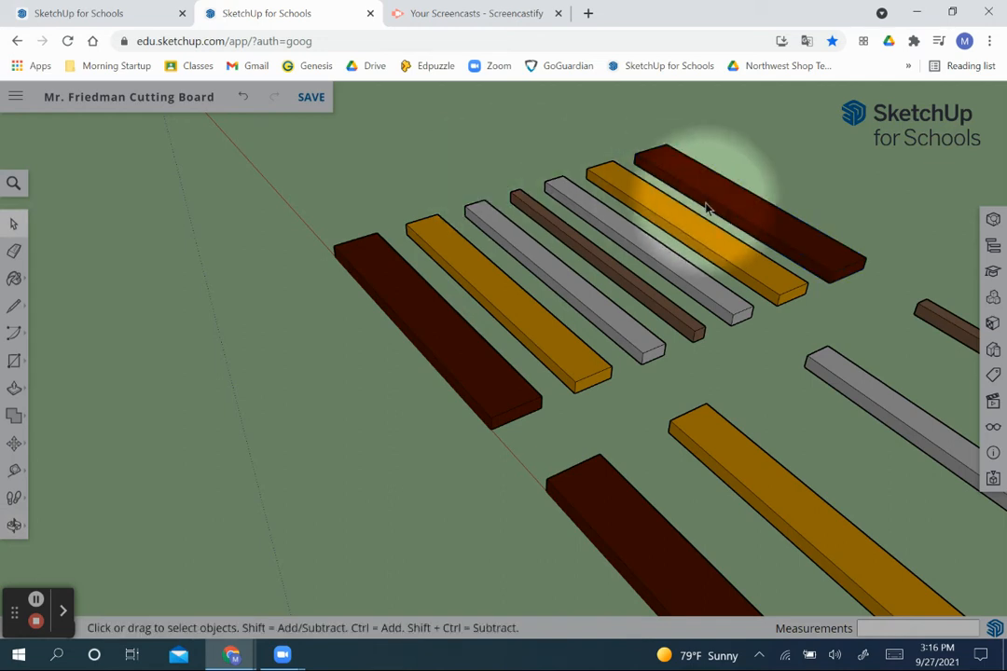
{"action": "scroll", "coordinate": [699, 177], "scroll_direction": "down", "scroll_amount": 3}
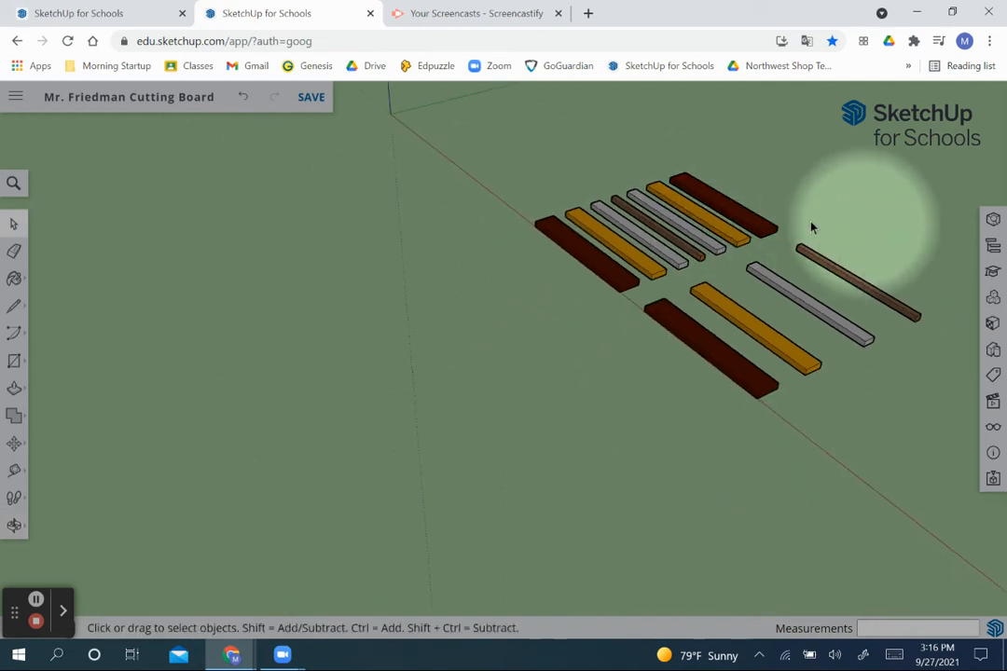
{"action": "scroll", "coordinate": [669, 136], "scroll_direction": "up", "scroll_amount": 2}
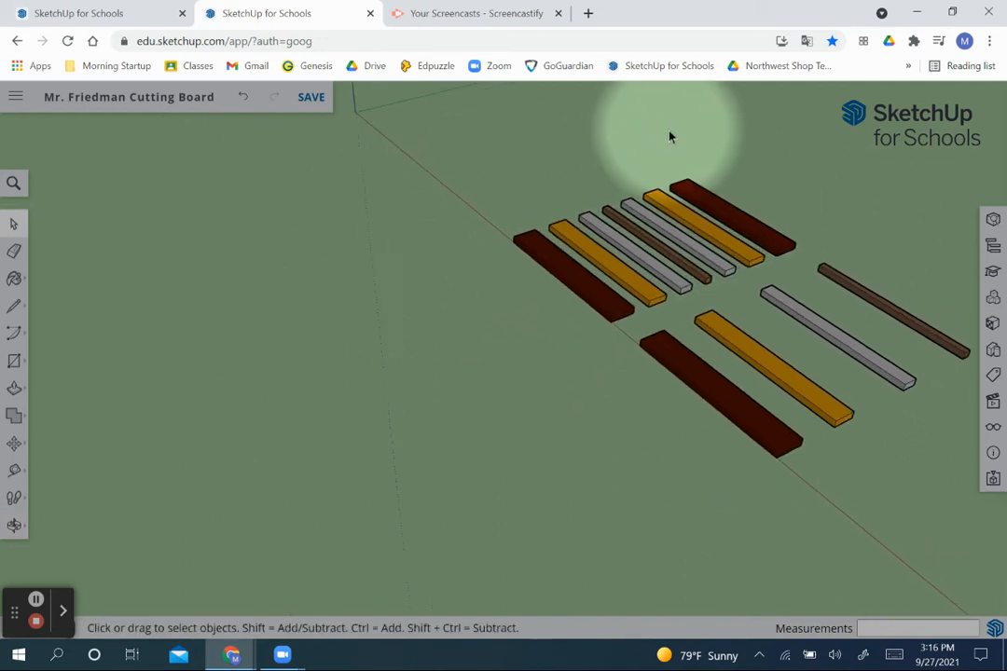
{"action": "scroll", "coordinate": [739, 201], "scroll_direction": "up", "scroll_amount": 2}
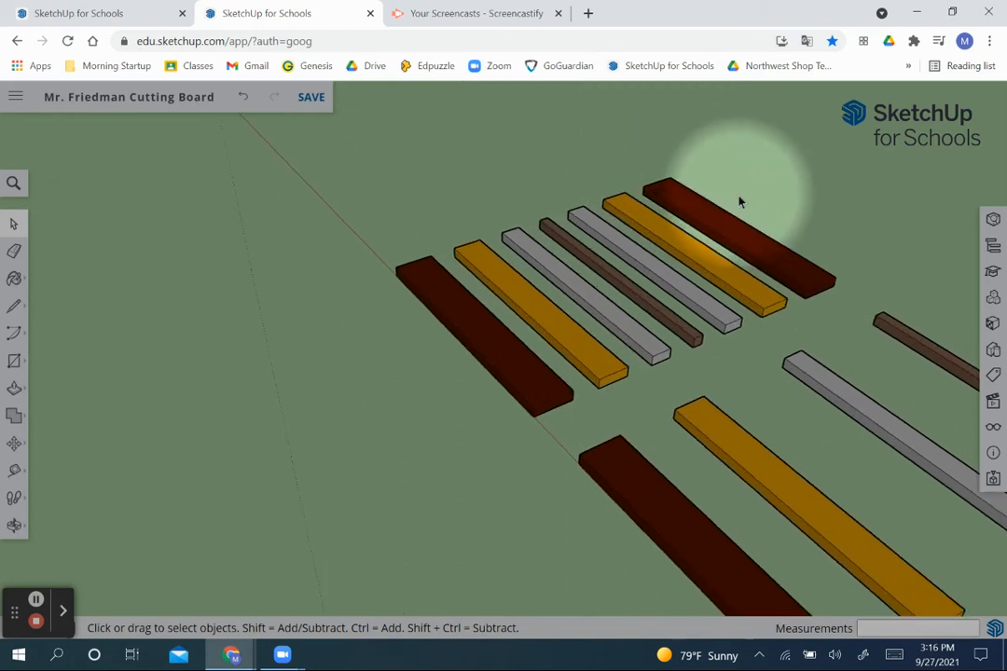
{"action": "left_click", "coordinate": [121, 11]}
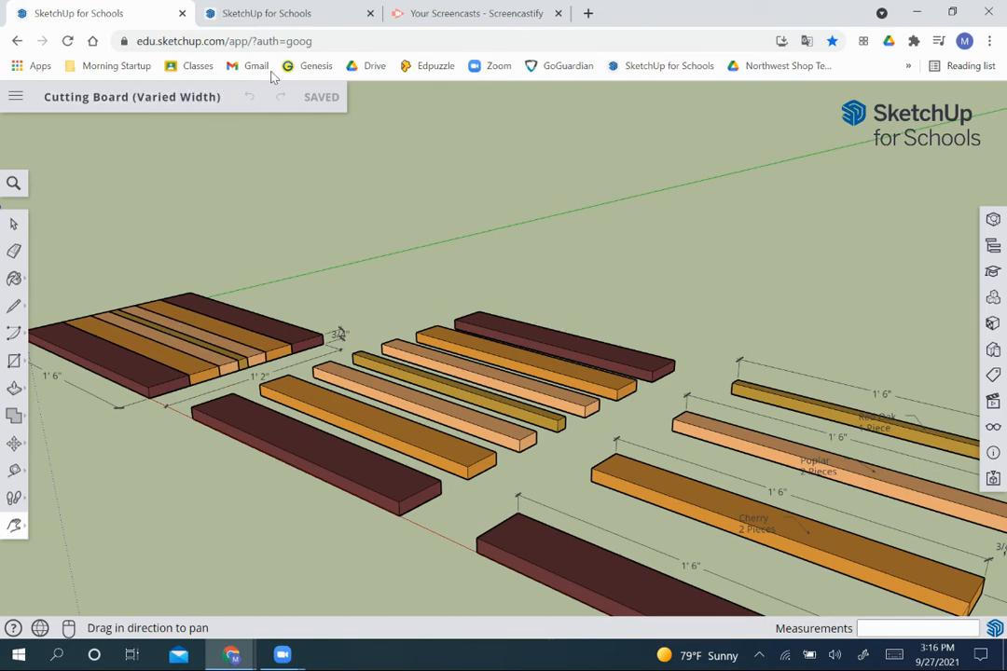
{"action": "left_click", "coordinate": [288, 11]}
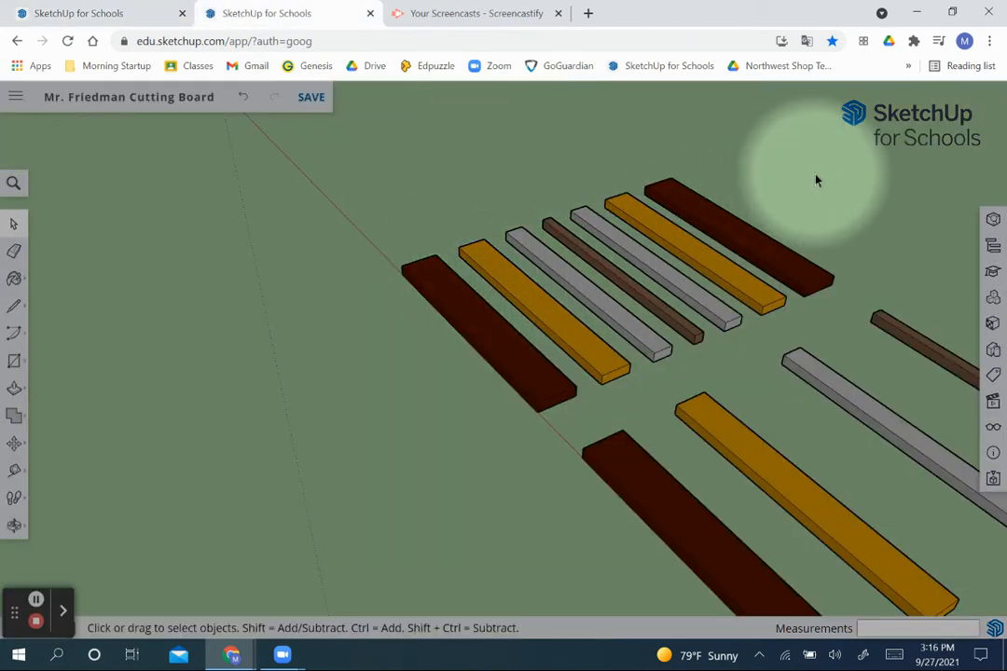
Step: Copy all seven spread board strips 42 1/2" along the red axis, placing the first mahogany strip's lower corner on the origin
{"action": "left_click_drag", "start_coordinate": [814, 173], "coordinate": [381, 347]}
{"action": "scroll", "coordinate": [387, 225], "scroll_direction": "down", "scroll_amount": 5}
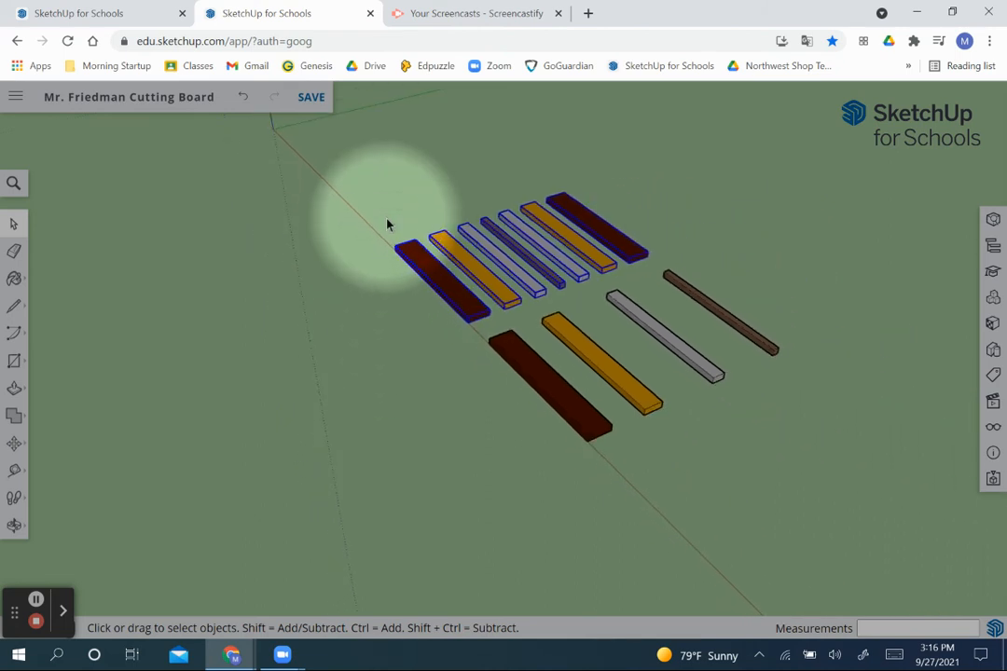
{"action": "scroll", "coordinate": [387, 225], "scroll_direction": "down", "scroll_amount": 1}
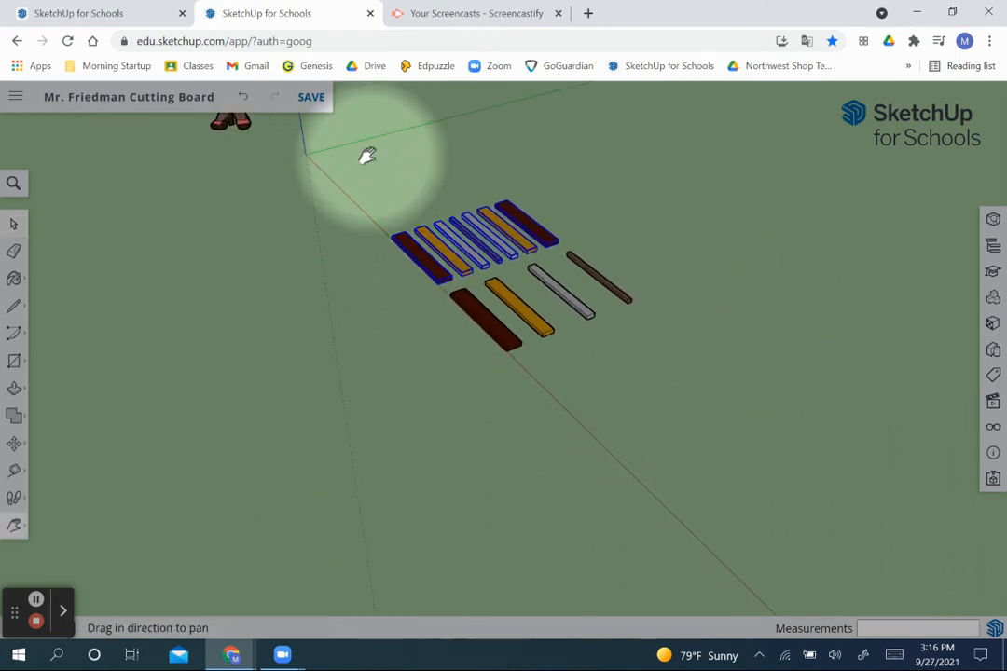
{"action": "left_click_drag", "start_coordinate": [367, 156], "coordinate": [483, 326]}
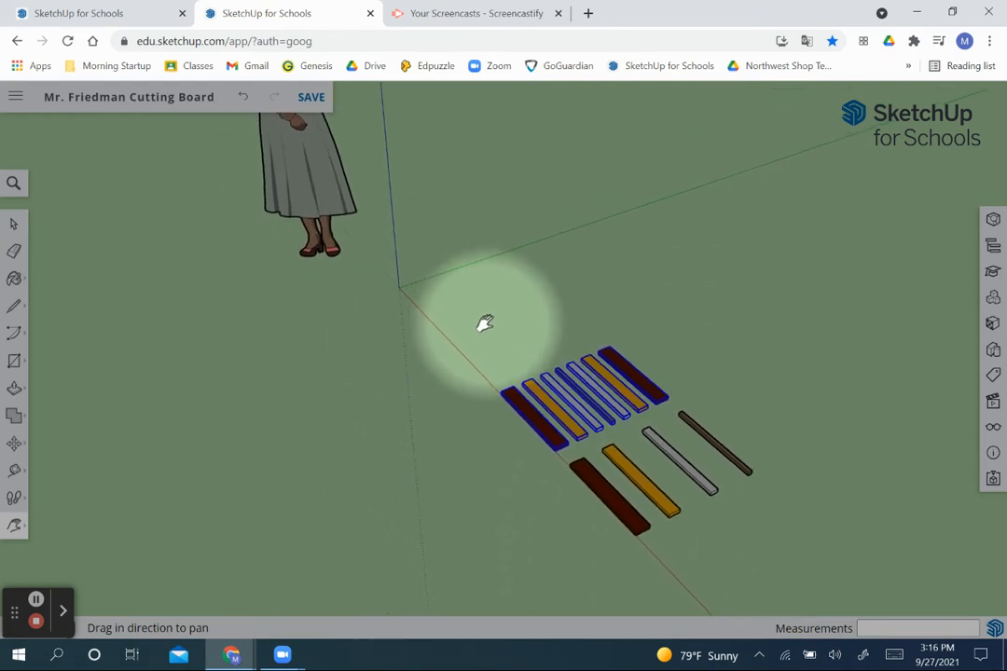
{"action": "scroll", "coordinate": [552, 382], "scroll_direction": "up", "scroll_amount": 5}
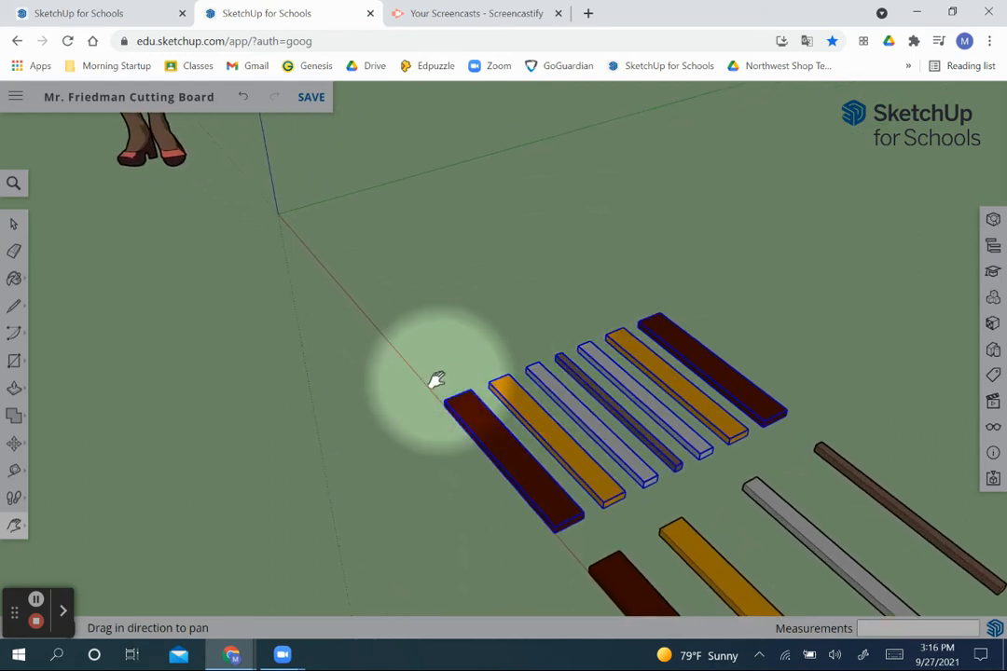
{"action": "key", "text": "m"}
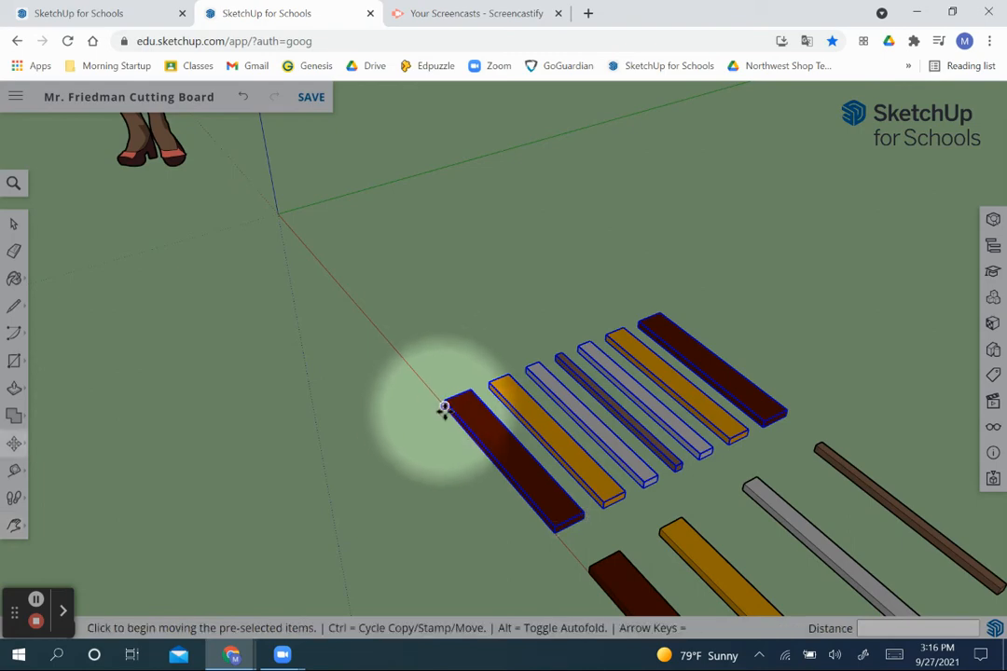
{"action": "scroll", "coordinate": [445, 410], "scroll_direction": "up", "scroll_amount": 5}
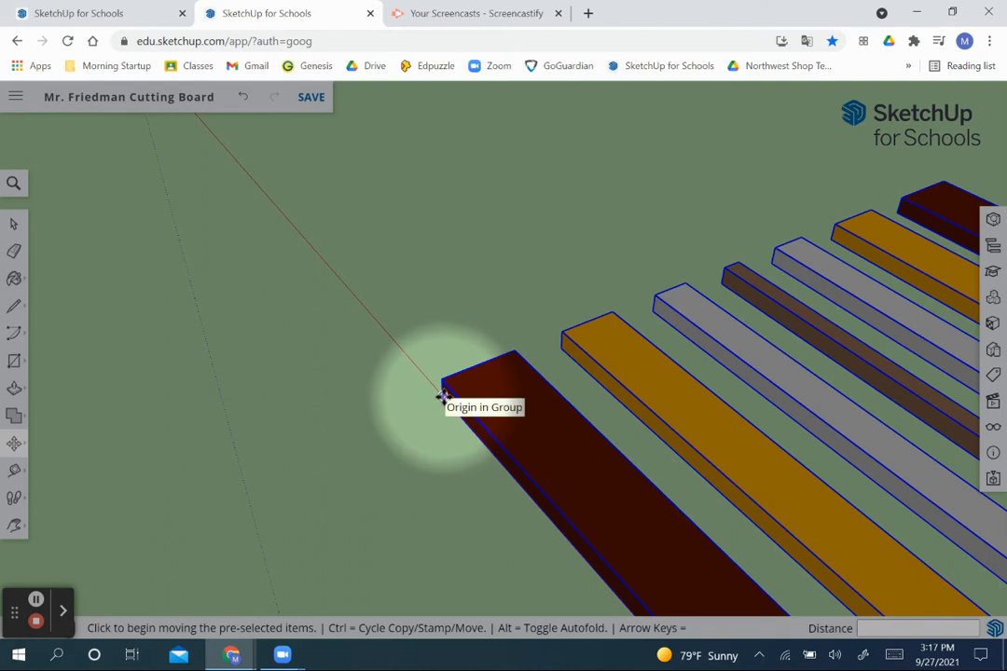
{"action": "left_click", "coordinate": [444, 396]}
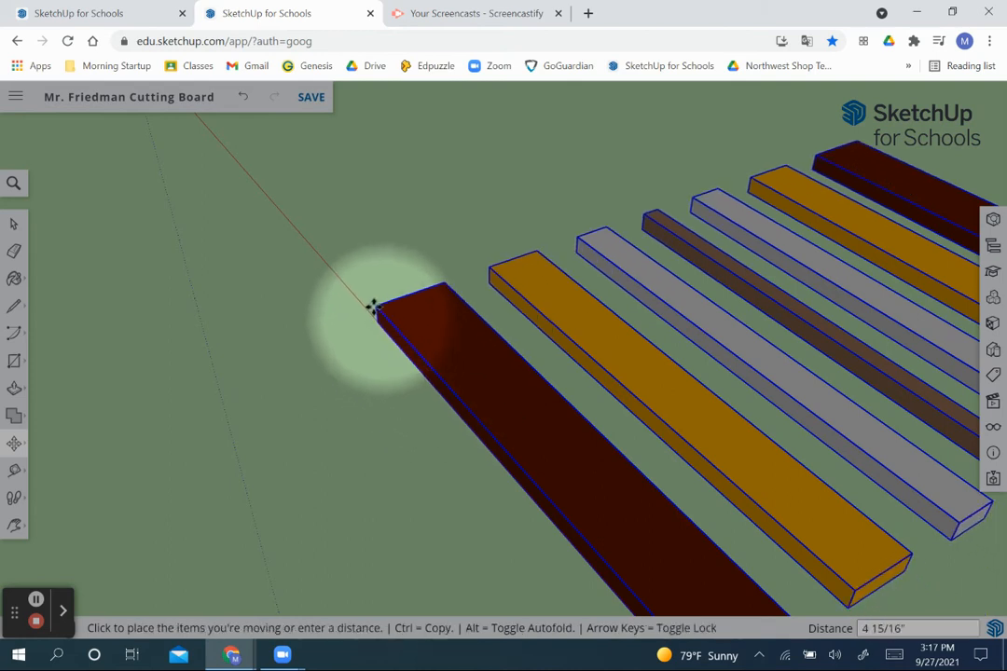
{"action": "scroll", "coordinate": [366, 285], "scroll_direction": "down", "scroll_amount": 2}
{"action": "scroll", "coordinate": [366, 295], "scroll_direction": "down", "scroll_amount": 2}
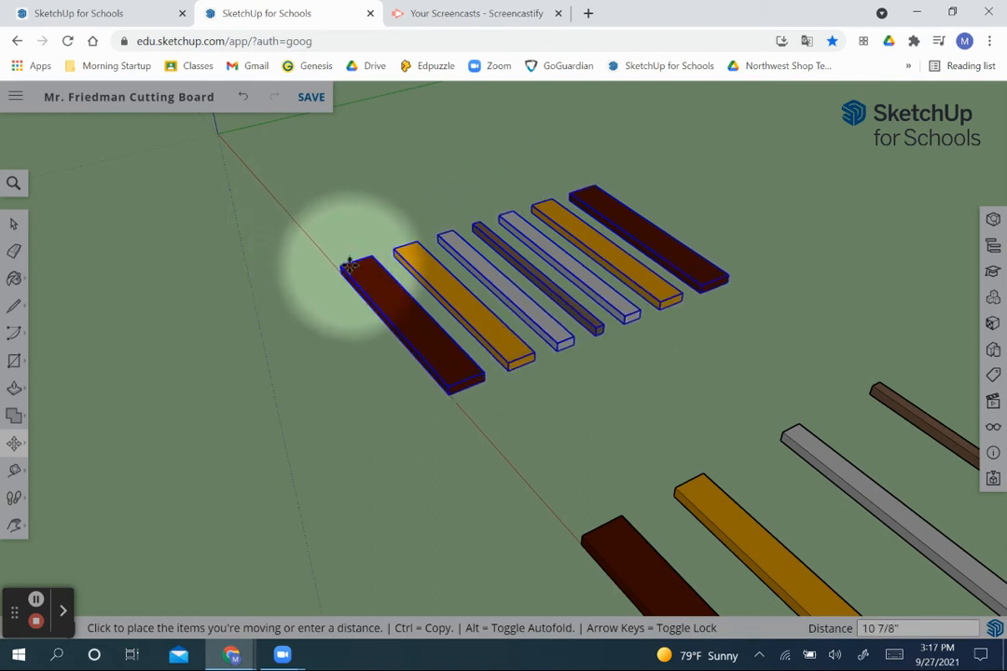
{"action": "key", "text": "ctrl"}
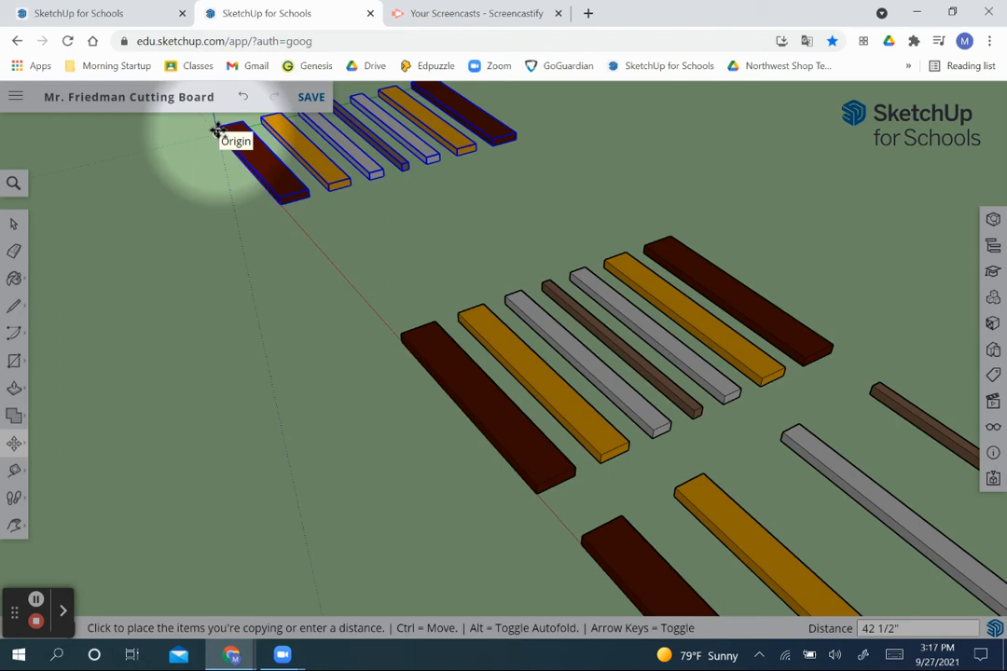
{"action": "scroll", "coordinate": [216, 130], "scroll_direction": "up", "scroll_amount": 5}
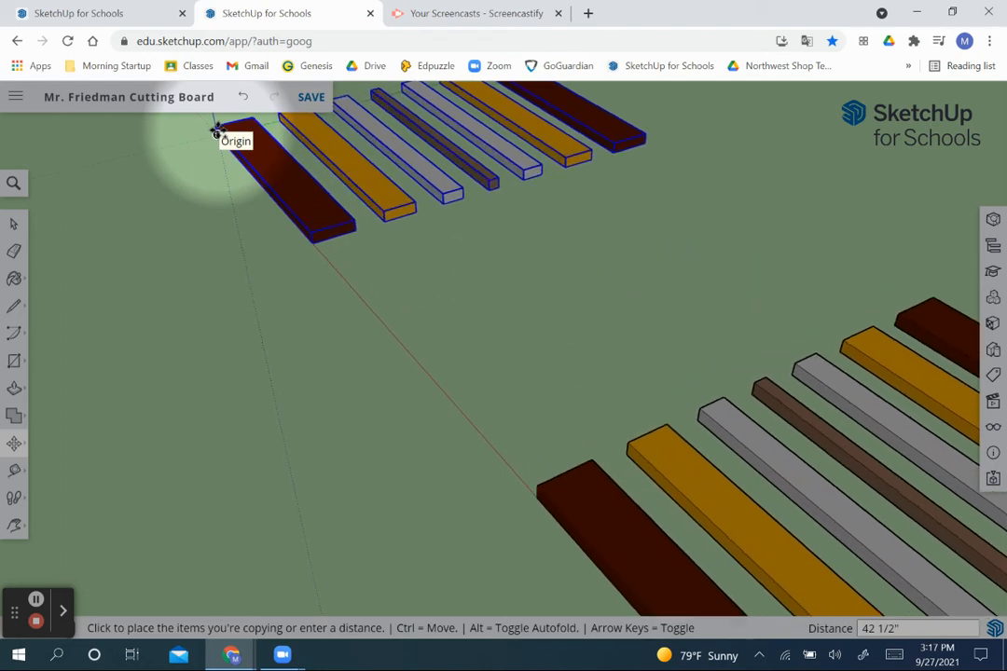
{"action": "scroll", "coordinate": [216, 131], "scroll_direction": "up", "scroll_amount": 3}
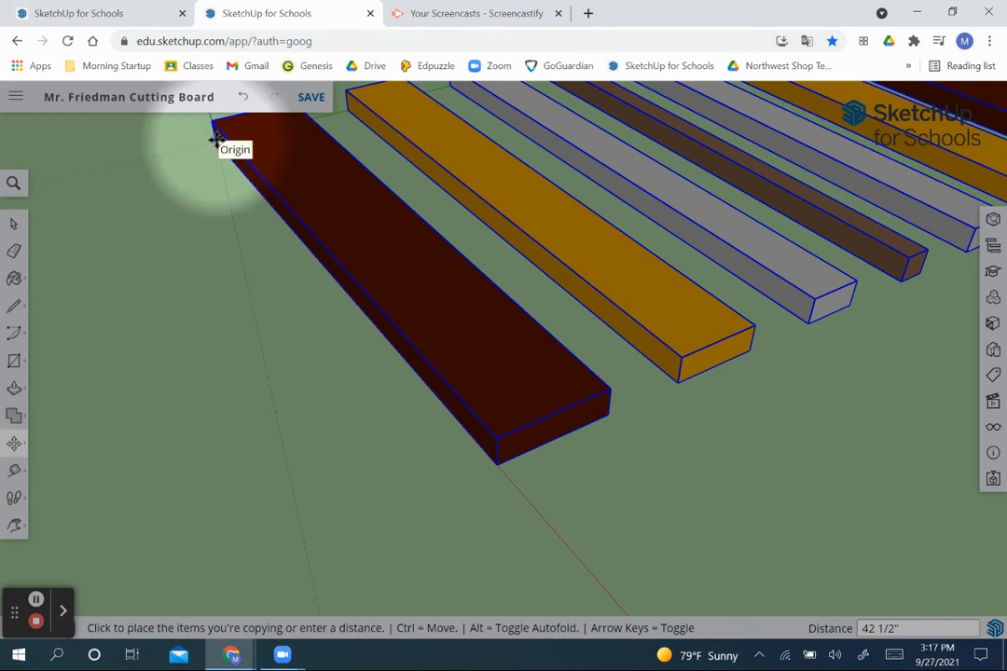
{"action": "left_click", "coordinate": [220, 142]}
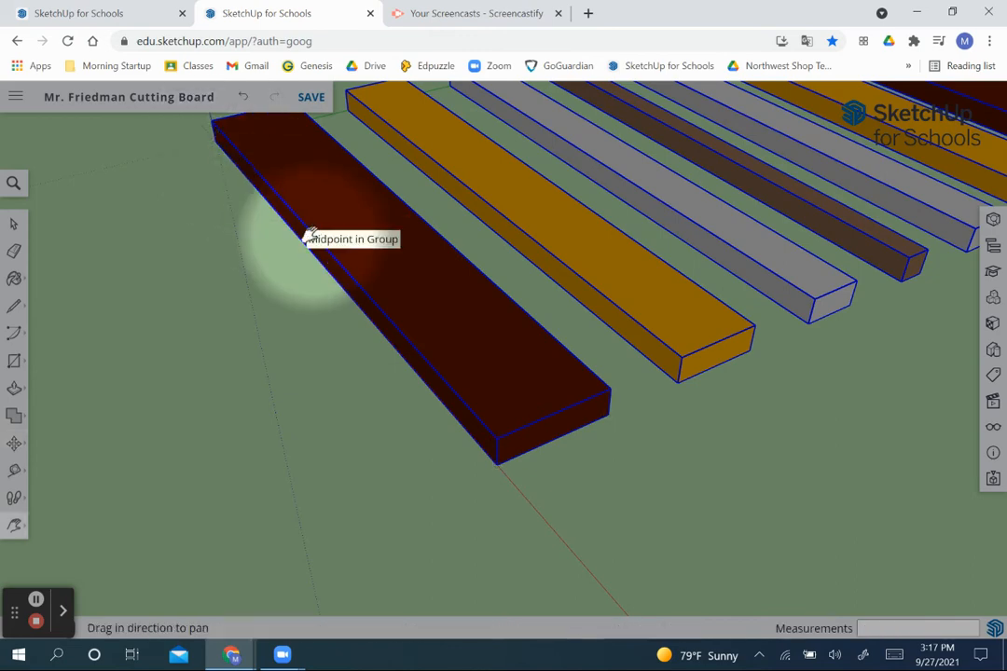
Step: Move the six copied strips beyond the first mahogany together 2" toward it, so the first cherry strip meets the mahogany
{"action": "left_click_drag", "start_coordinate": [309, 235], "coordinate": [494, 434]}
{"action": "scroll", "coordinate": [494, 433], "scroll_direction": "down", "scroll_amount": 5}
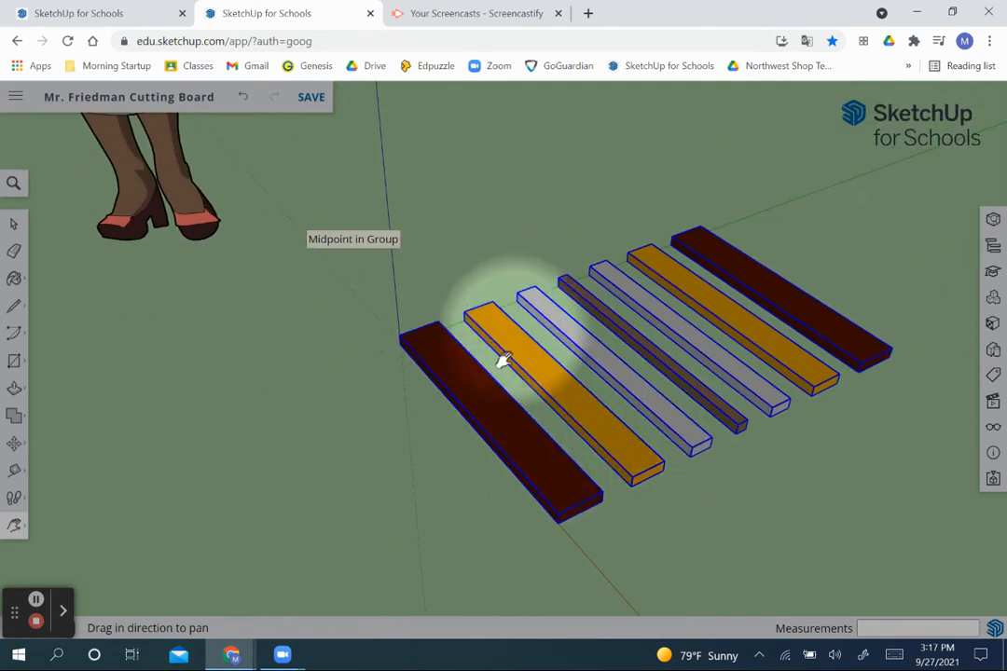
{"action": "scroll", "coordinate": [741, 307], "scroll_direction": "down", "scroll_amount": 5}
{"action": "scroll", "coordinate": [741, 307], "scroll_direction": "down", "scroll_amount": 2}
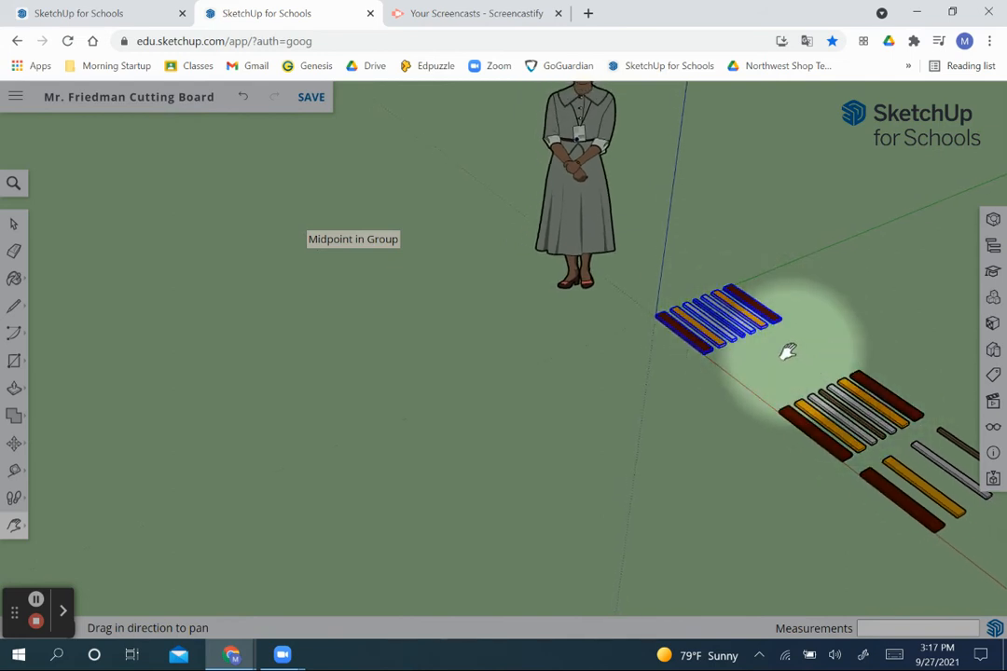
{"action": "left_click_drag", "start_coordinate": [788, 351], "coordinate": [487, 297]}
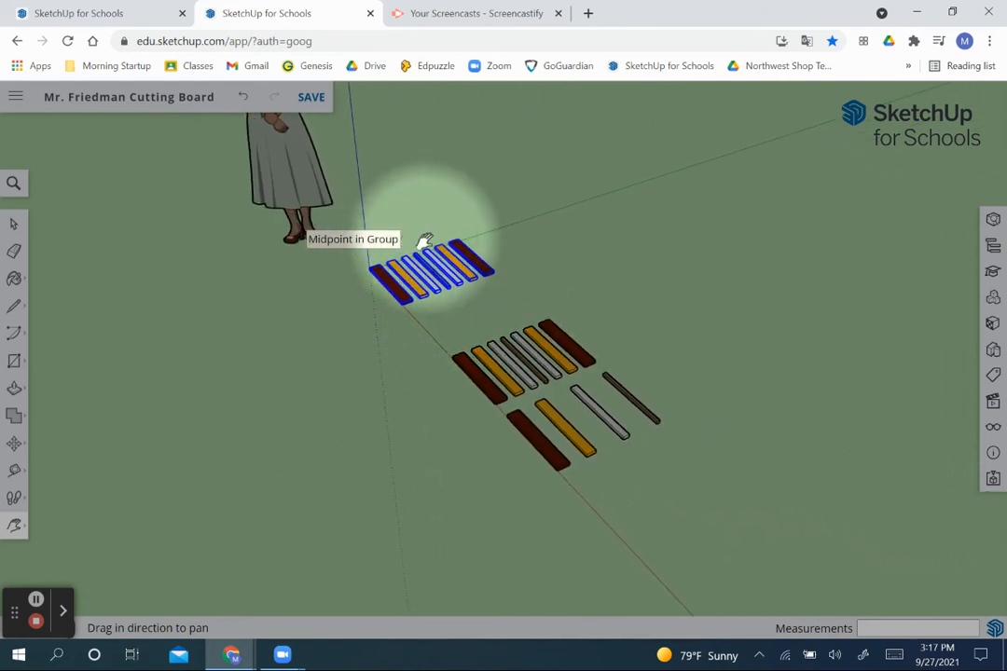
{"action": "scroll", "coordinate": [424, 270], "scroll_direction": "up", "scroll_amount": 10}
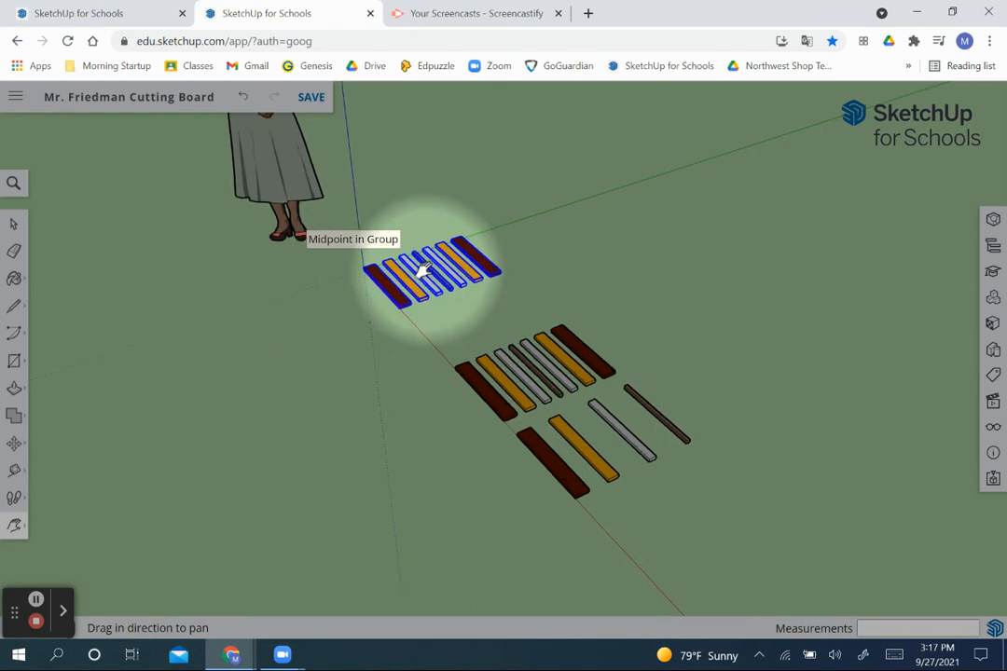
{"action": "scroll", "coordinate": [424, 270], "scroll_direction": "up", "scroll_amount": 4}
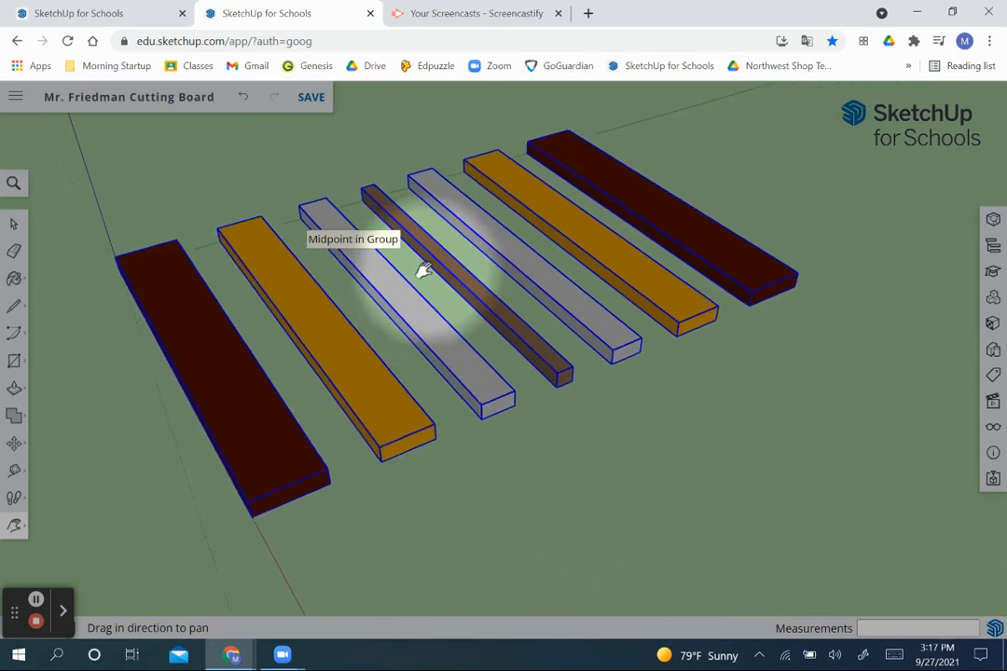
{"action": "key", "text": "space"}
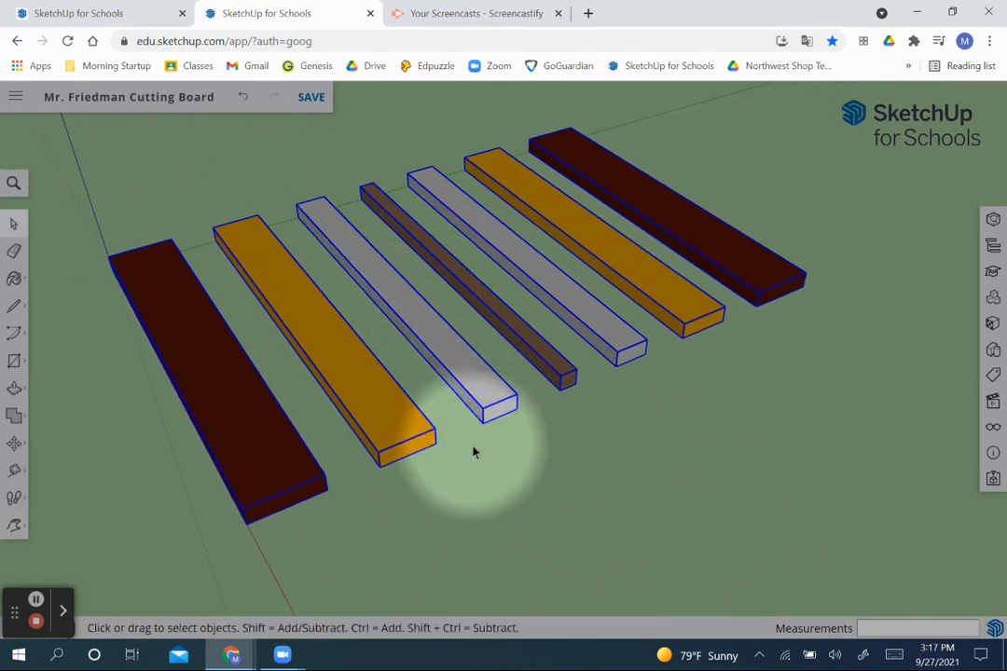
{"action": "left_click", "coordinate": [472, 452]}
{"action": "left_click_drag", "start_coordinate": [723, 177], "coordinate": [308, 387]}
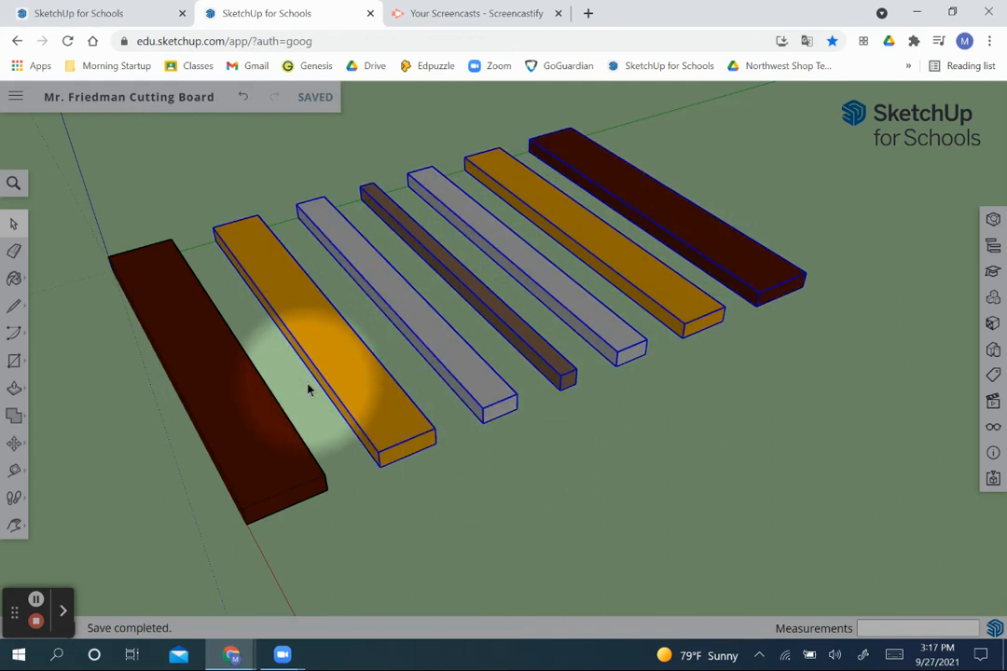
{"action": "left_click", "coordinate": [382, 463]}
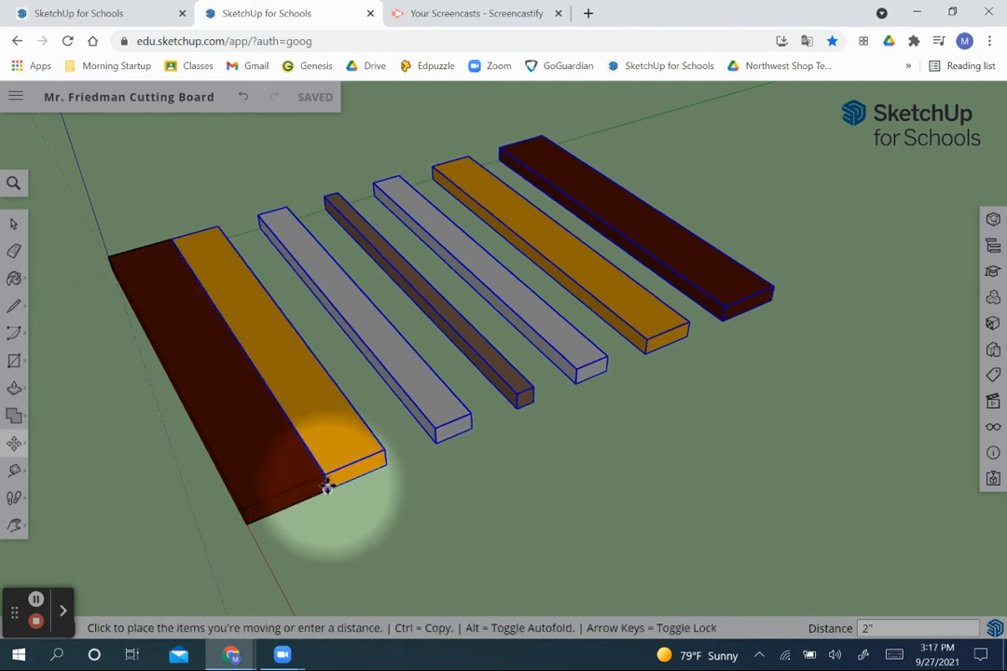
{"action": "left_click", "coordinate": [362, 480]}
{"action": "key", "text": "space"}
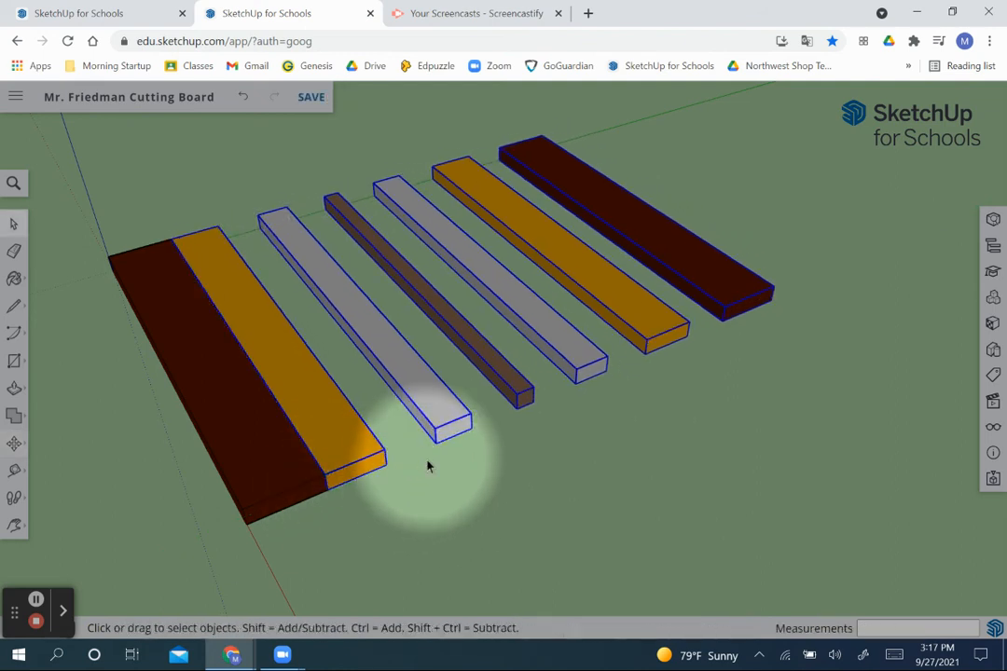
Step: Move the five copied strips beyond the first cherry together 2" toward it, so the first light grey strip meets the cherry
{"action": "left_click", "coordinate": [753, 228]}
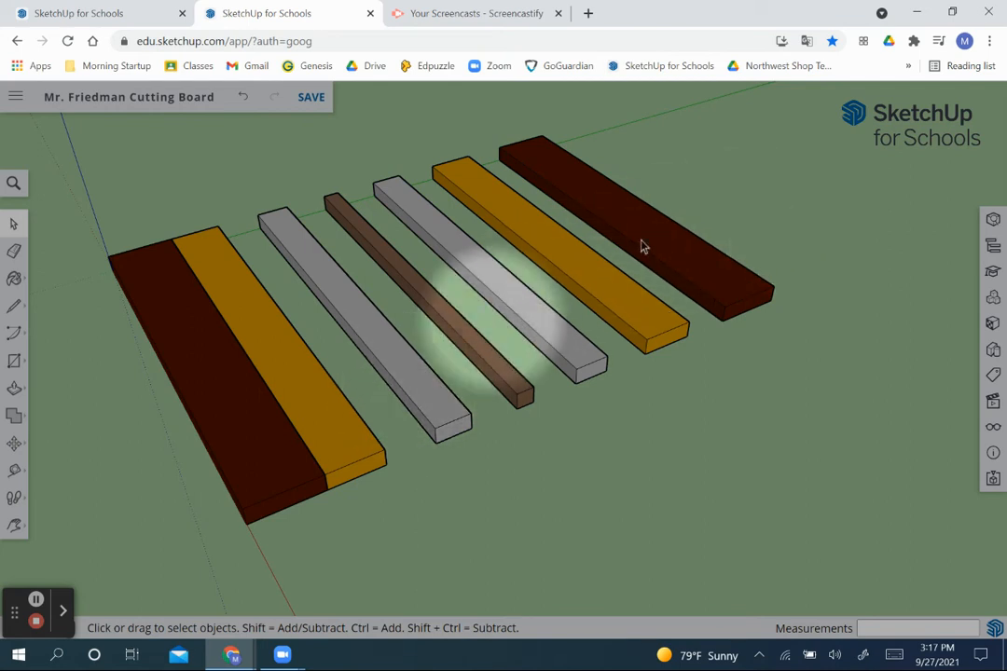
{"action": "left_click_drag", "start_coordinate": [711, 195], "coordinate": [431, 440]}
{"action": "key", "text": "m"}
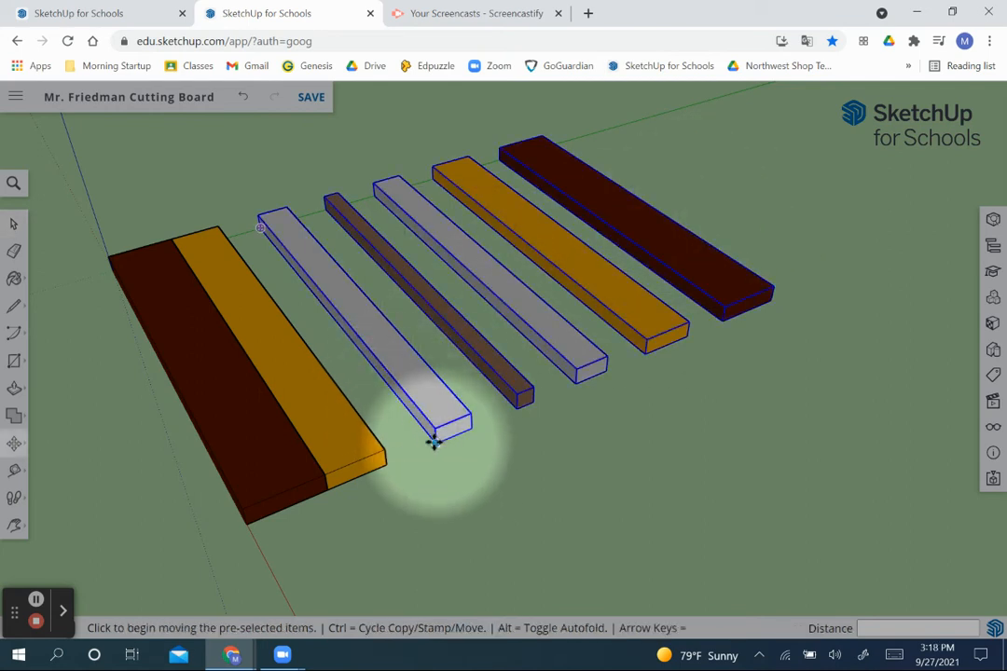
{"action": "left_click", "coordinate": [432, 441]}
{"action": "left_click", "coordinate": [387, 463]}
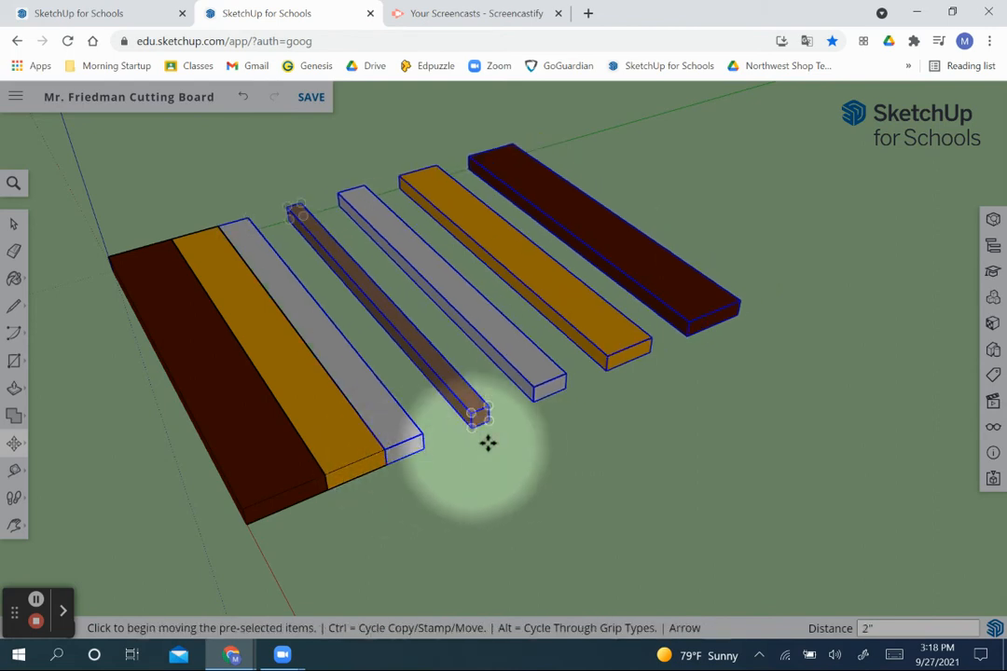
{"action": "key", "text": "space"}
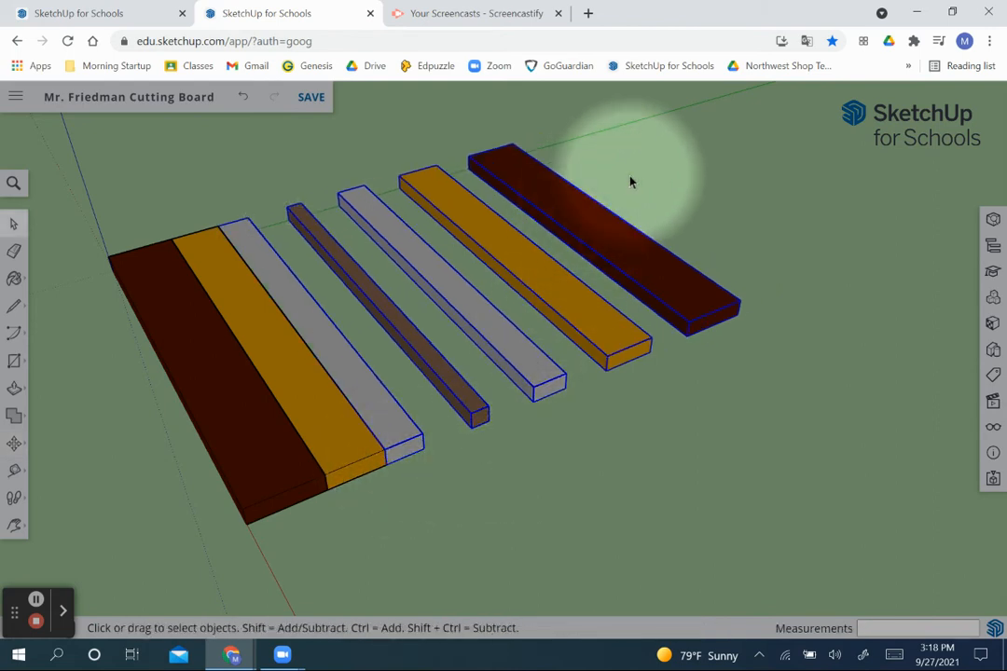
Step: Move the thin brown strip and the three strips beyond it together 2", so the brown strip meets the first light grey strip
{"action": "left_click_drag", "start_coordinate": [629, 174], "coordinate": [400, 355]}
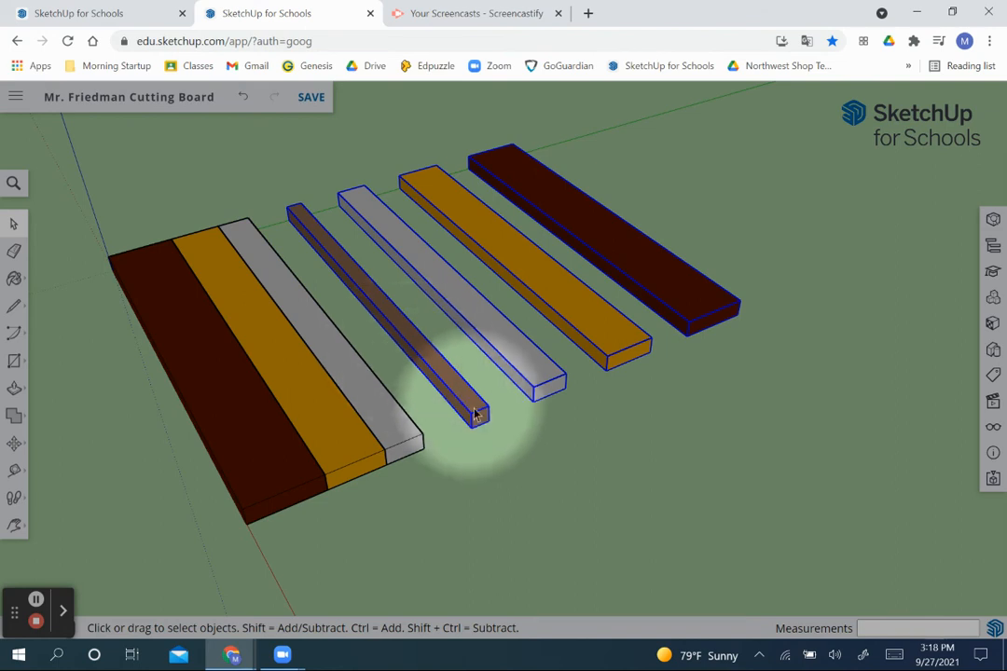
{"action": "key", "text": "m"}
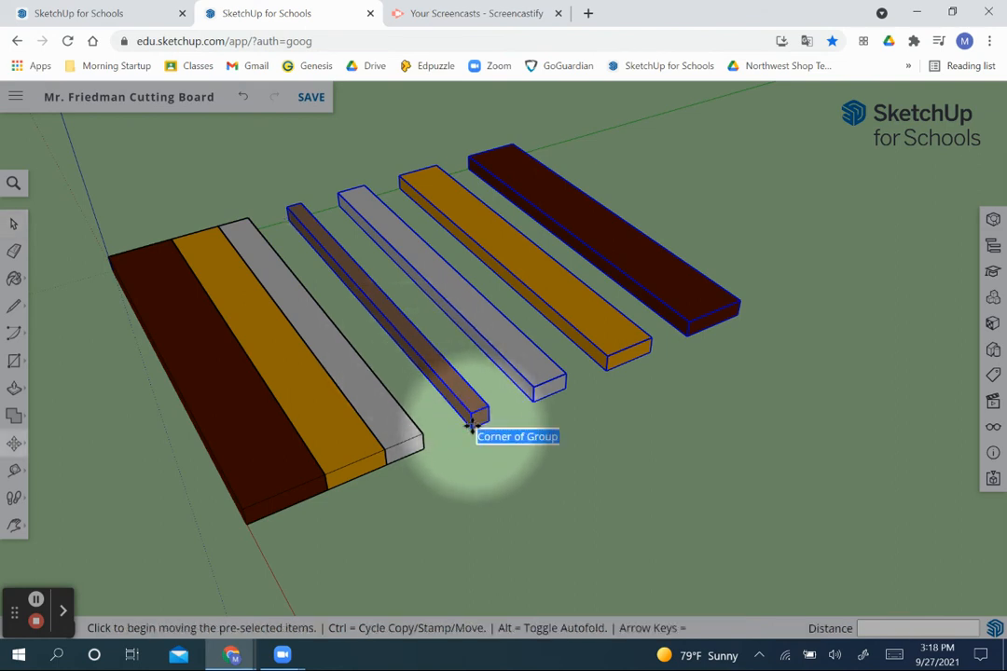
{"action": "left_click", "coordinate": [472, 425]}
{"action": "left_click", "coordinate": [424, 448]}
{"action": "key", "text": "space"}
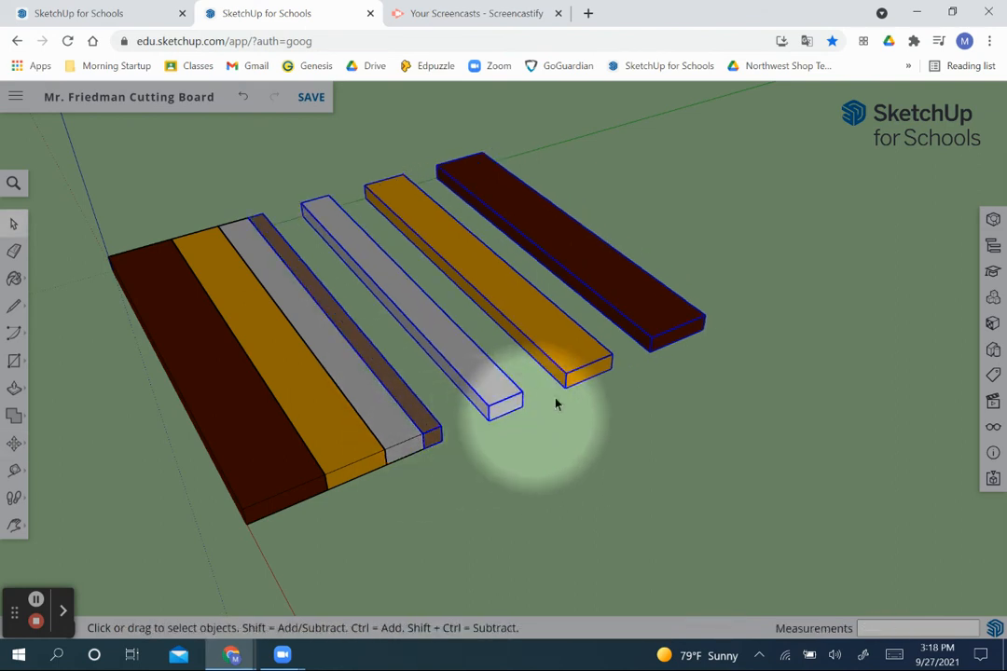
Step: Move the second light grey strip with the last cherry and mahogany strips 2", so the grey strip meets the thin brown strip
{"action": "double_click", "coordinate": [424, 321]}
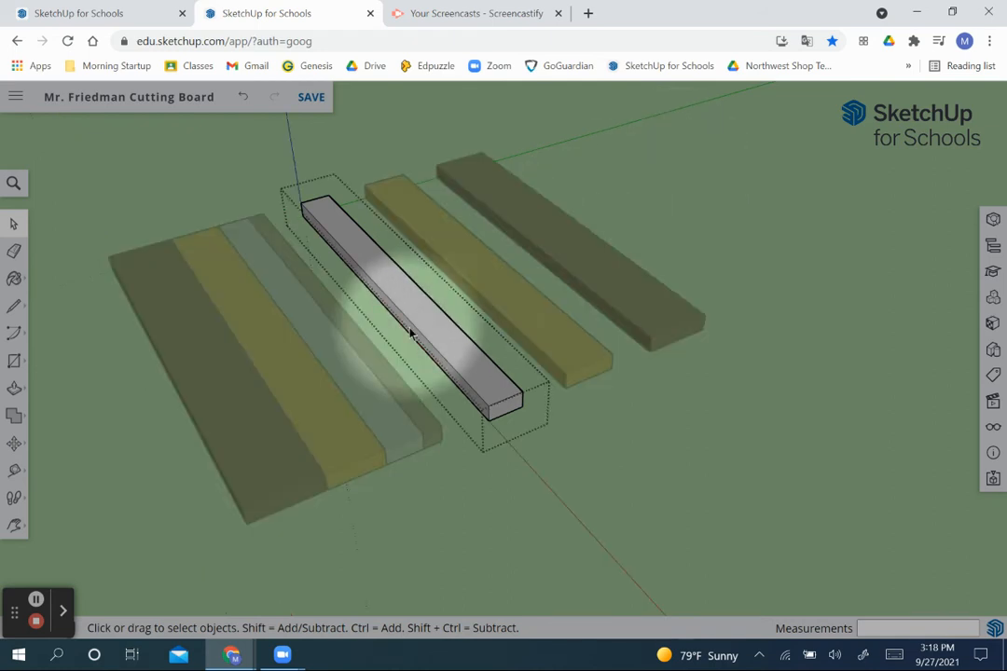
{"action": "left_click", "coordinate": [578, 198]}
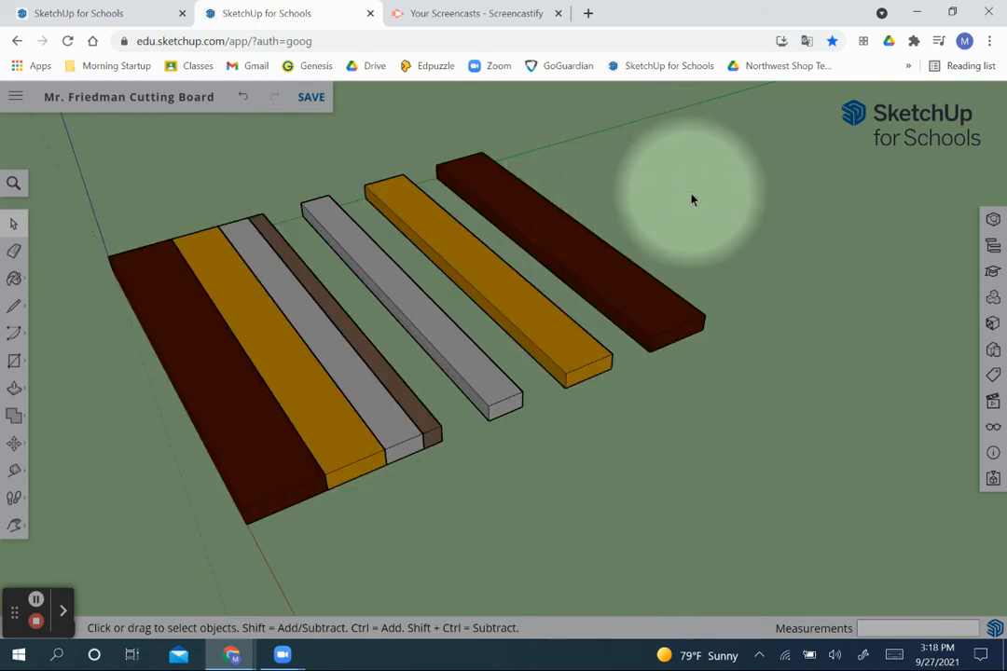
{"action": "left_click_drag", "start_coordinate": [689, 193], "coordinate": [387, 341]}
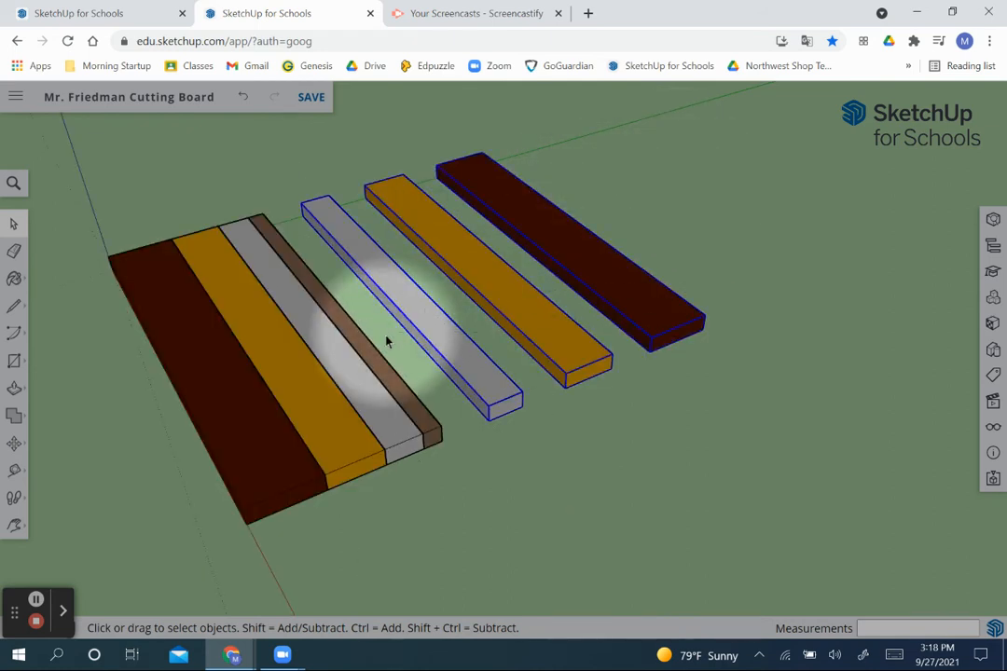
{"action": "key", "text": "m"}
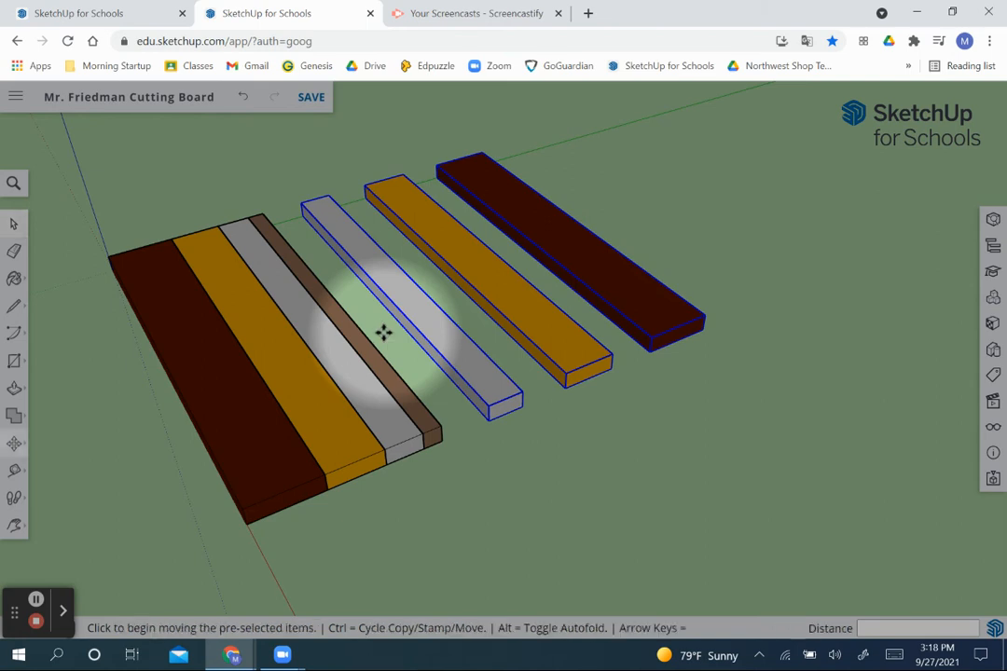
{"action": "left_click", "coordinate": [483, 419]}
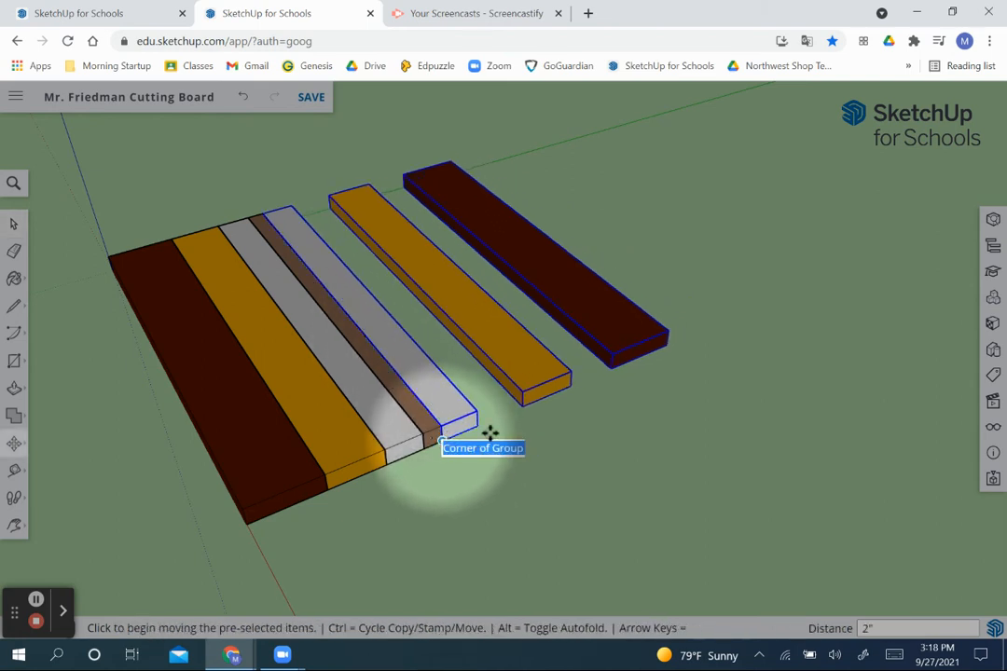
{"action": "key", "text": "space"}
{"action": "left_click", "coordinate": [557, 435]}
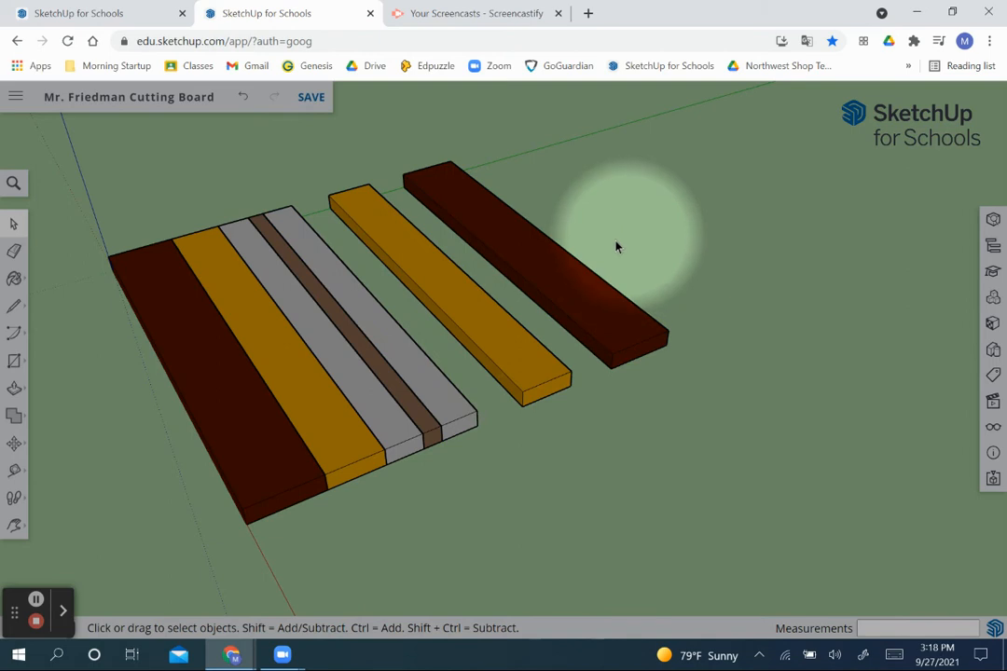
Step: Move the second cherry and second mahogany strips together 2", so the cherry meets the second light grey strip
{"action": "left_click_drag", "start_coordinate": [616, 247], "coordinate": [449, 353]}
{"action": "key", "text": "m"}
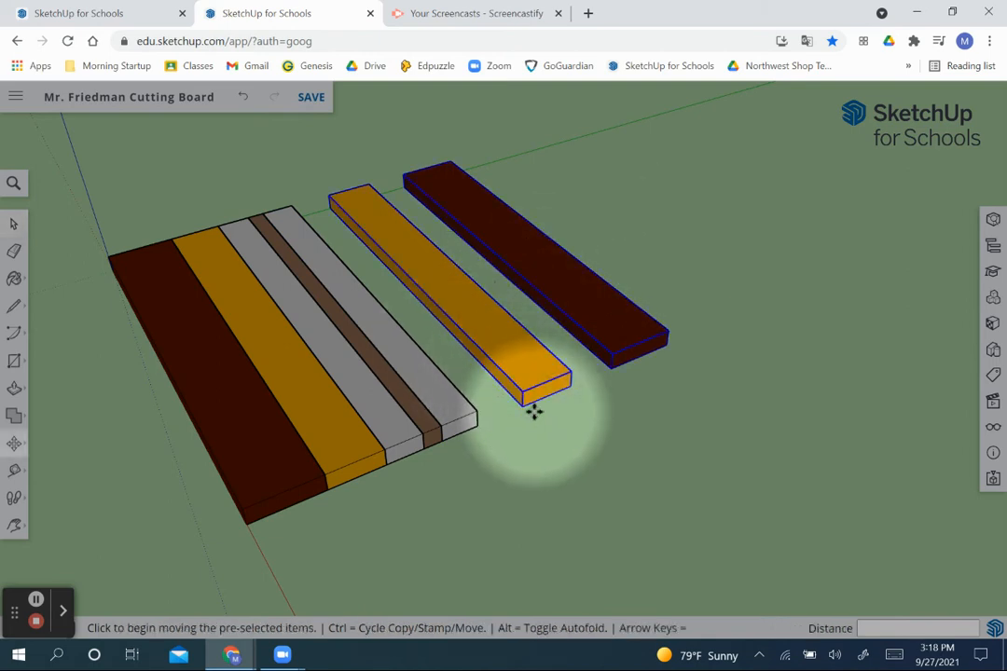
{"action": "left_click", "coordinate": [510, 407]}
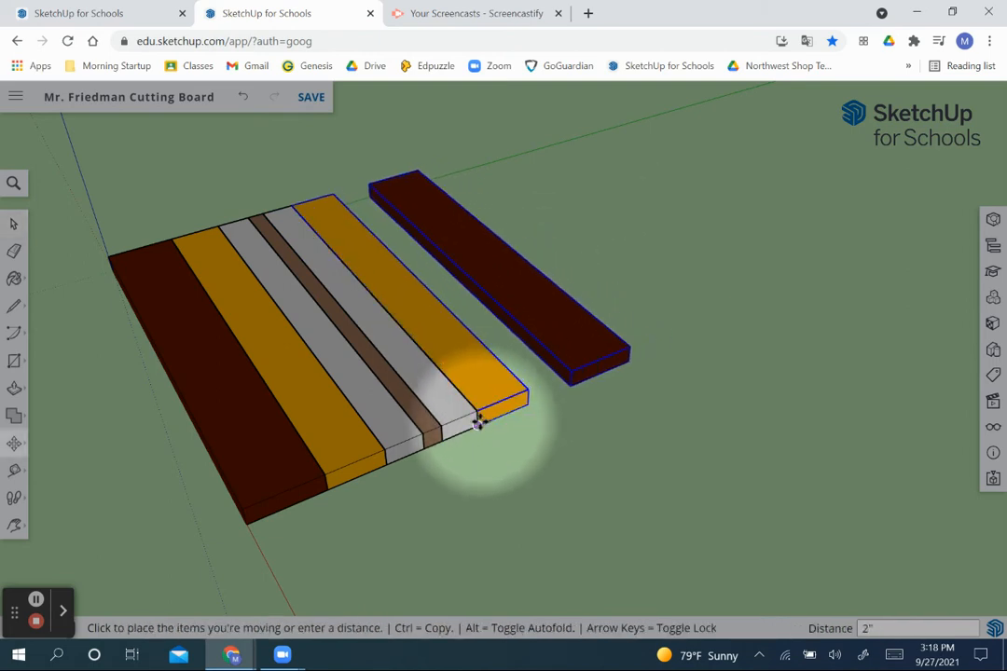
{"action": "left_click", "coordinate": [478, 424]}
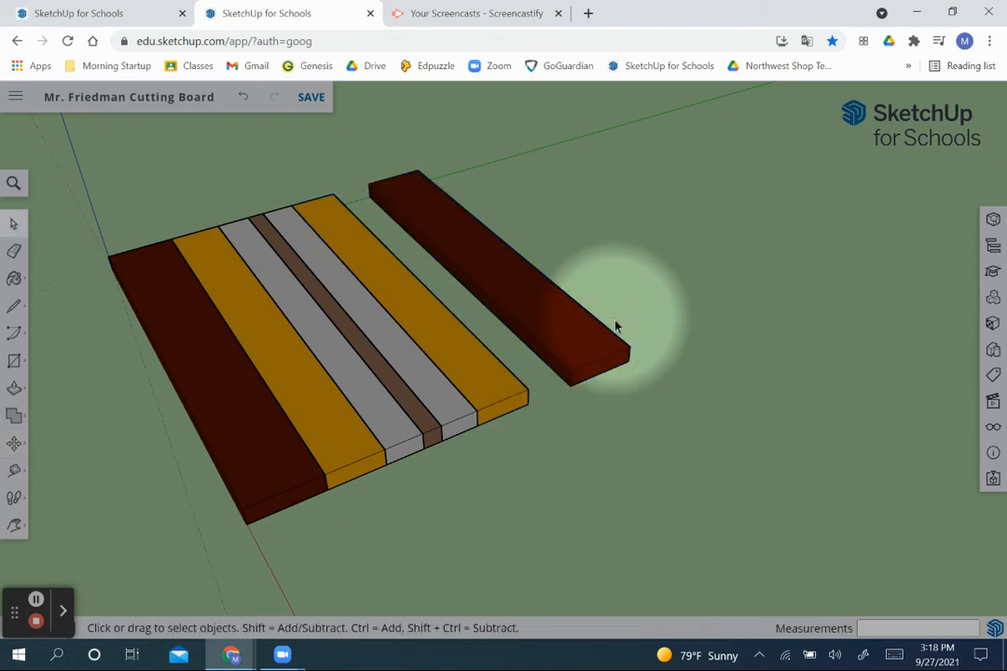
Step: Move the second mahogany strip 2" against the second cherry strip to close the board's last gap
{"action": "left_click", "coordinate": [585, 356]}
{"action": "key", "text": "m"}
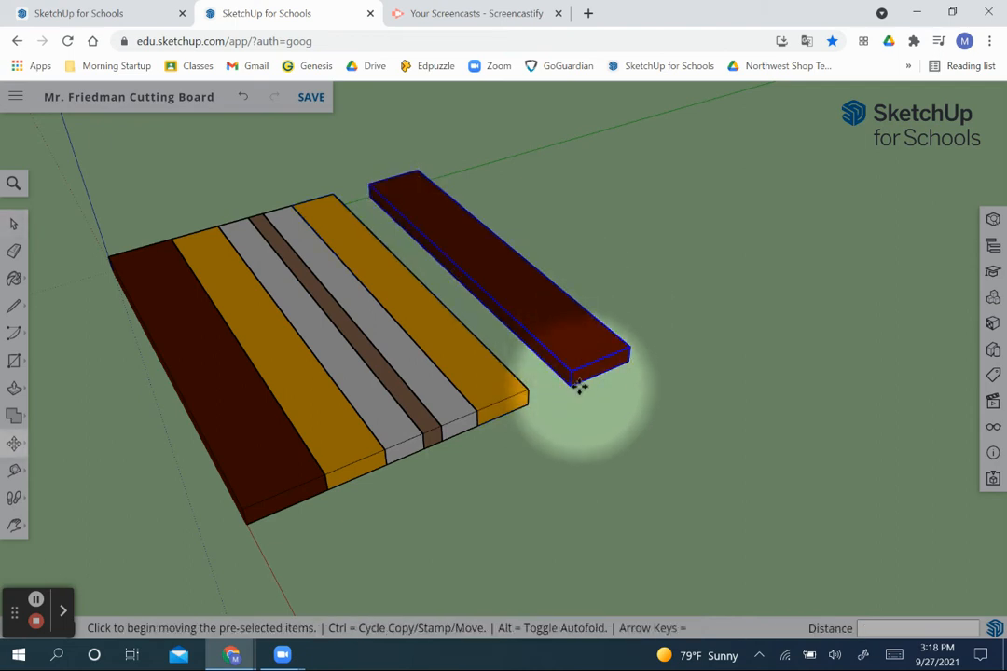
{"action": "left_click", "coordinate": [539, 393]}
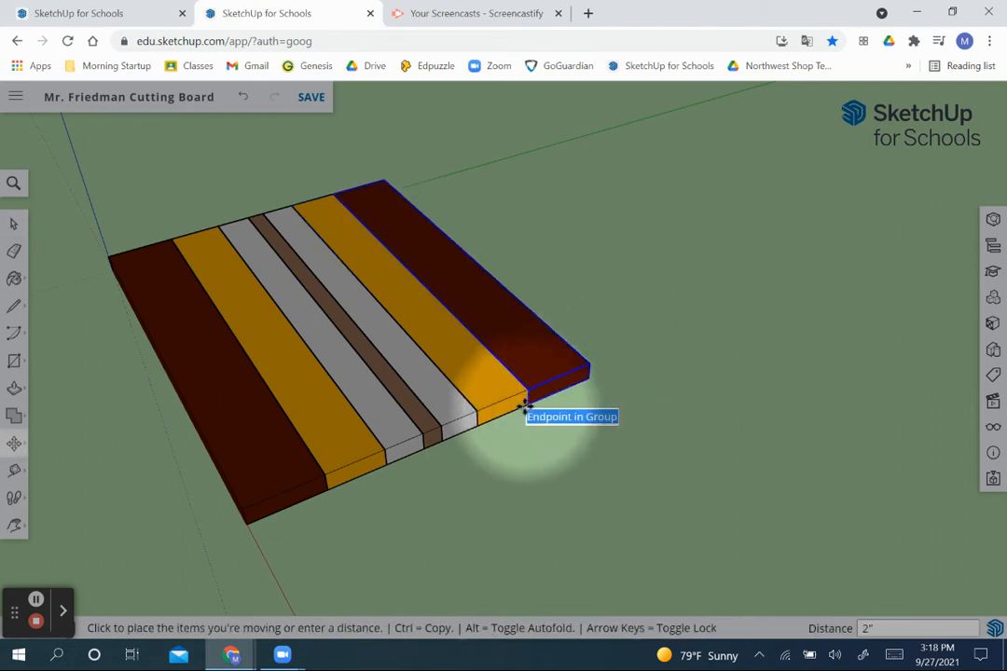
{"action": "left_click", "coordinate": [525, 407]}
Step: Examine the assembled board alongside the spread-out strips and the four original strips
{"action": "scroll", "coordinate": [399, 350], "scroll_direction": "down", "scroll_amount": 5}
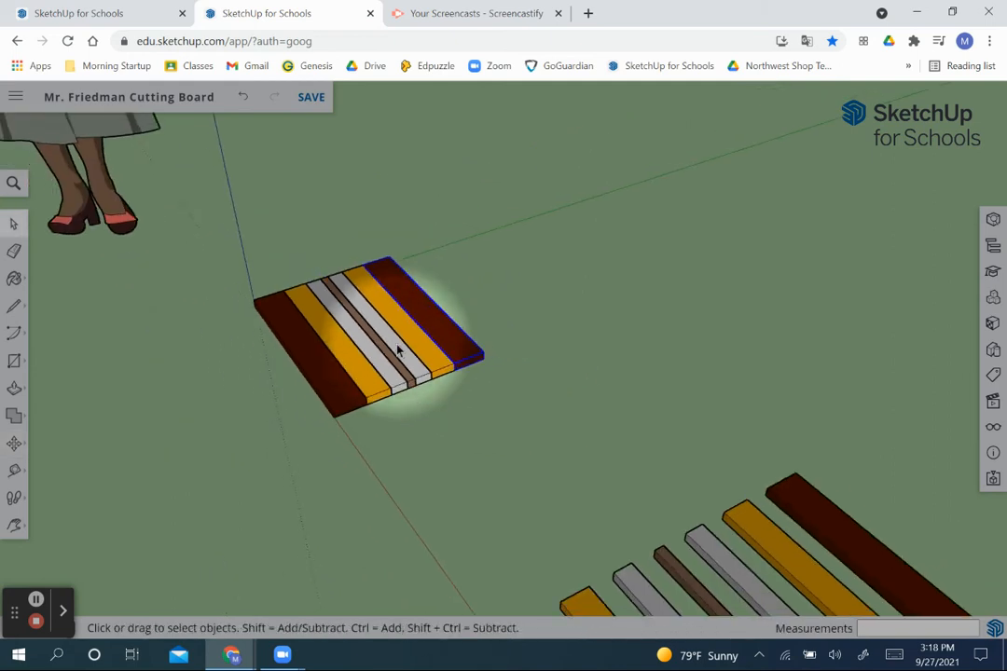
{"action": "scroll", "coordinate": [465, 411], "scroll_direction": "down", "scroll_amount": 2}
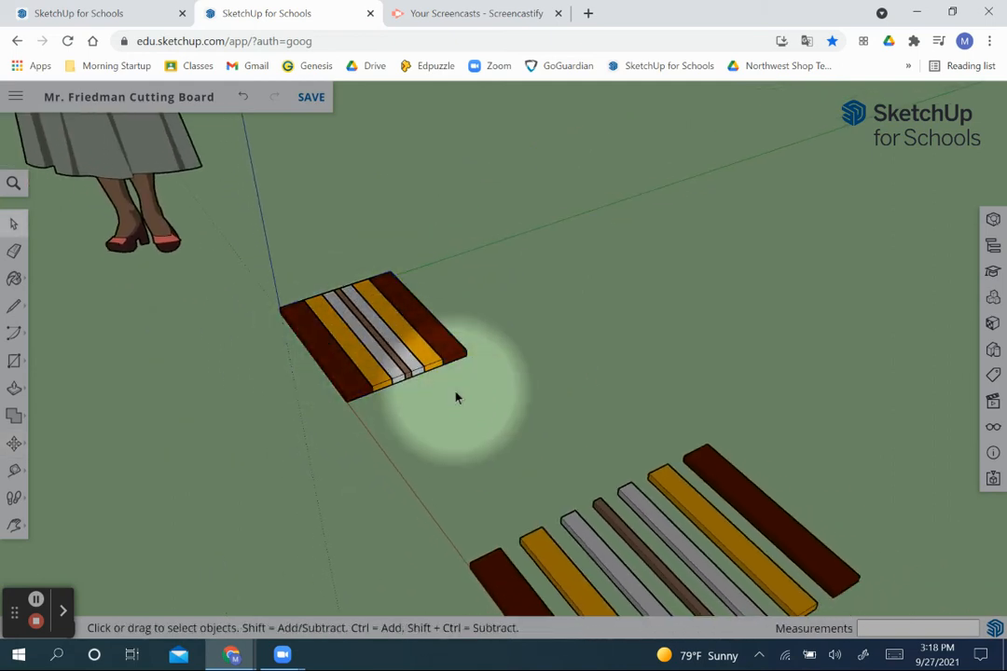
{"action": "scroll", "coordinate": [456, 398], "scroll_direction": "down", "scroll_amount": 5}
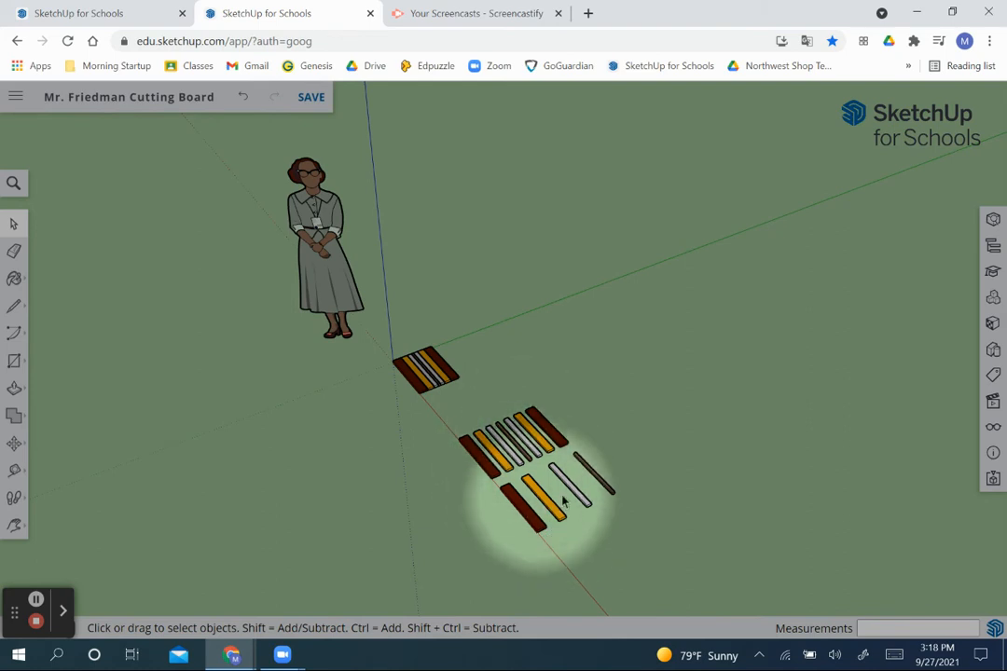
{"action": "mouse_move", "coordinate": [556, 491]}
{"action": "left_mouse_down"}
{"action": "mouse_move", "coordinate": [618, 403]}
{"action": "mouse_move", "coordinate": [627, 370]}
{"action": "mouse_move", "coordinate": [652, 389]}
{"action": "mouse_move", "coordinate": [660, 377]}
{"action": "left_mouse_up"}
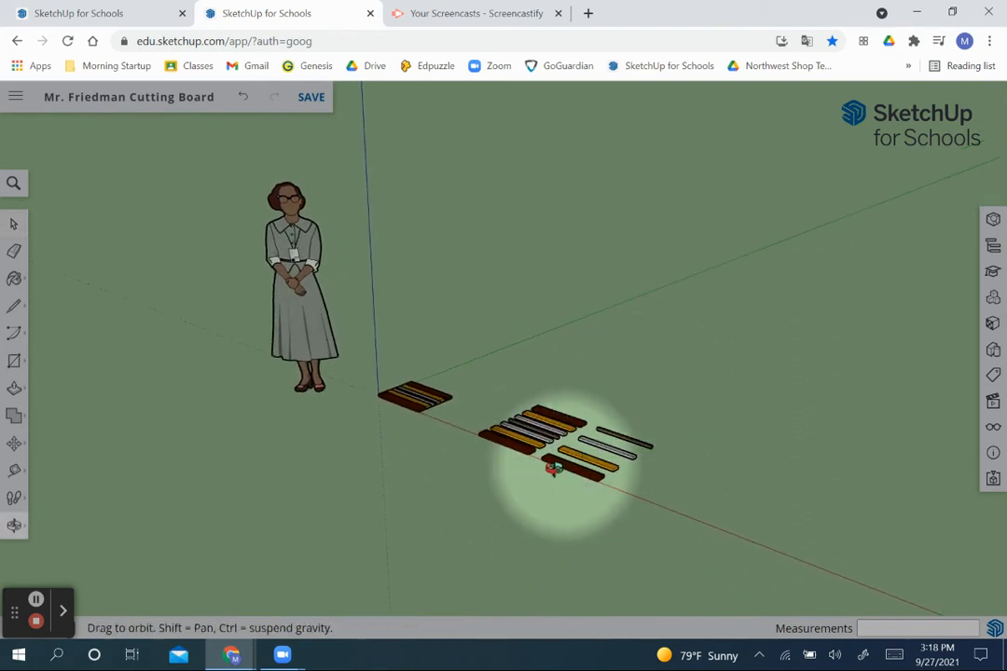
{"action": "scroll", "coordinate": [550, 465], "scroll_direction": "up", "scroll_amount": 4}
{"action": "scroll", "coordinate": [551, 465], "scroll_direction": "up", "scroll_amount": 2}
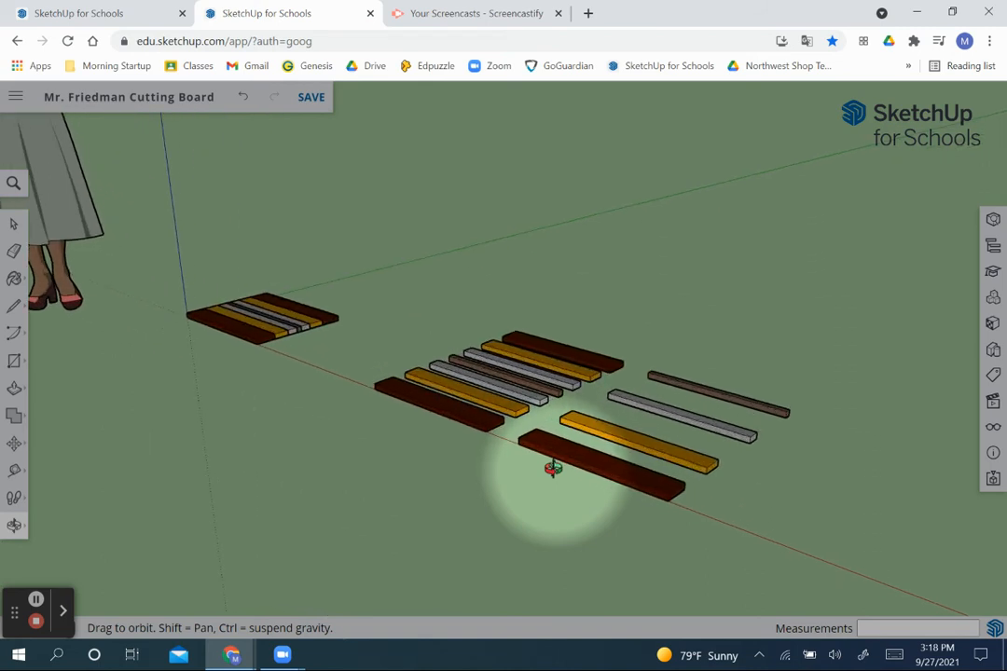
{"action": "scroll", "coordinate": [482, 378], "scroll_direction": "up", "scroll_amount": 4}
{"action": "scroll", "coordinate": [482, 378], "scroll_direction": "up", "scroll_amount": 3}
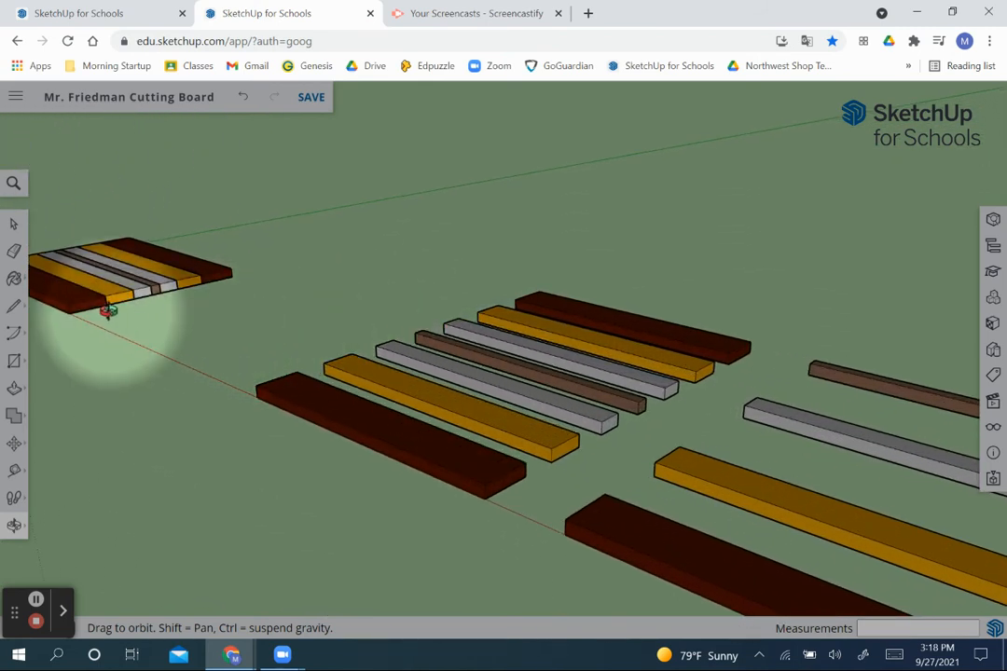
Step: Move the seven spread-out strips together about 14 13/16" along the red axis toward the assembled board
{"action": "key", "text": "space"}
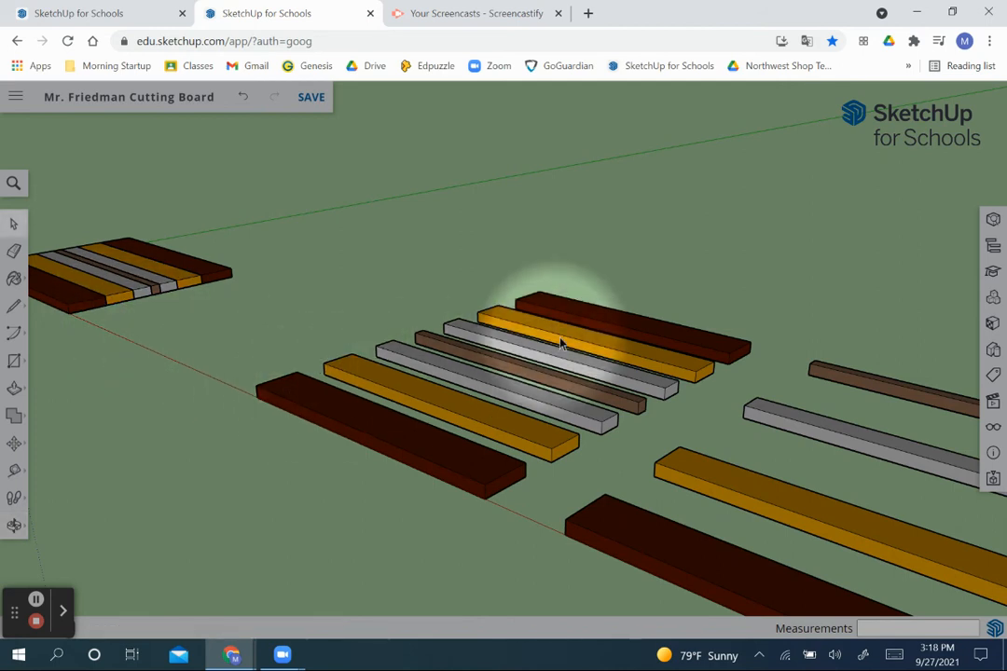
{"action": "left_click_drag", "start_coordinate": [751, 277], "coordinate": [226, 436]}
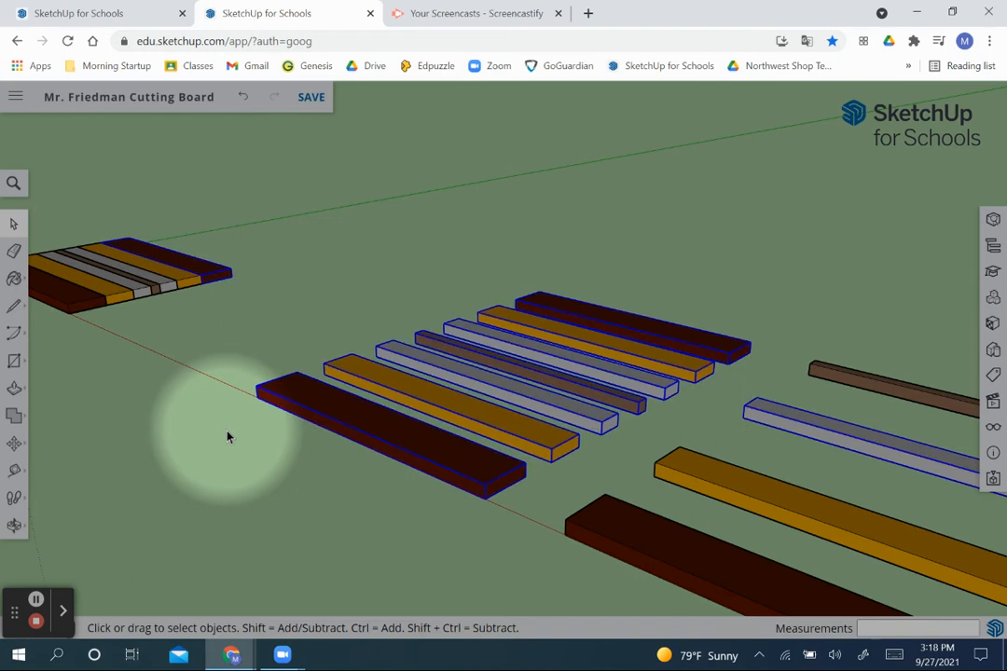
{"action": "left_click", "coordinate": [795, 338]}
{"action": "left_click_drag", "start_coordinate": [697, 289], "coordinate": [242, 440]}
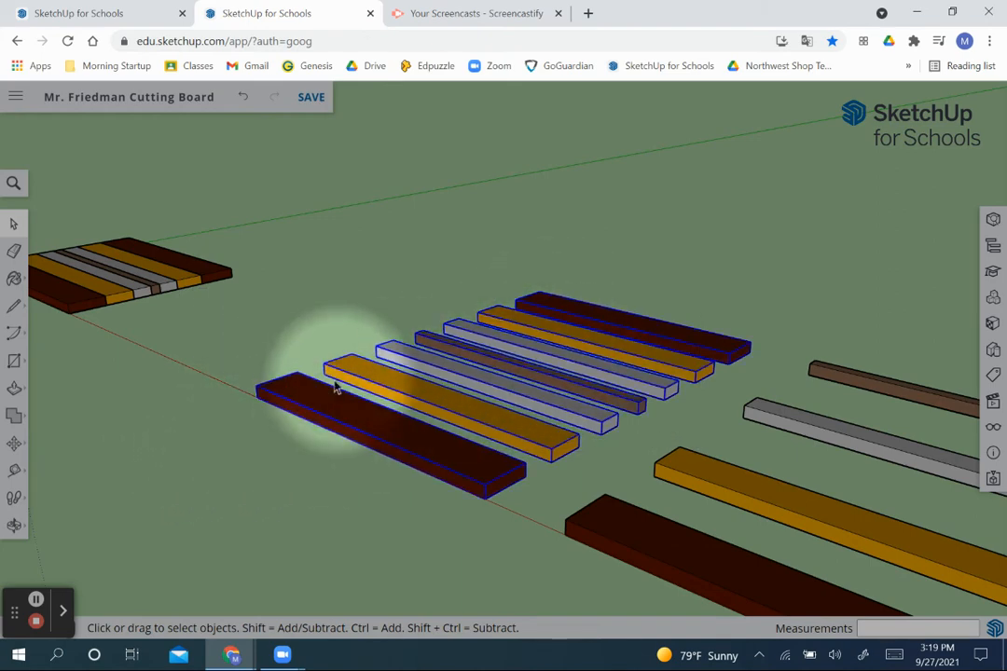
{"action": "key", "text": "m"}
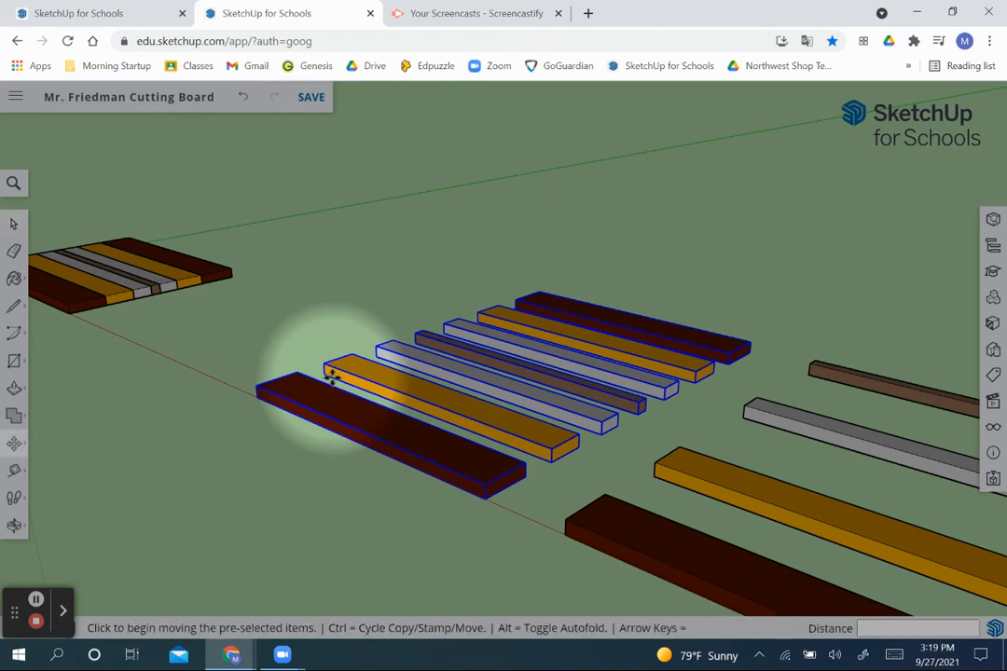
{"action": "left_click", "coordinate": [260, 396]}
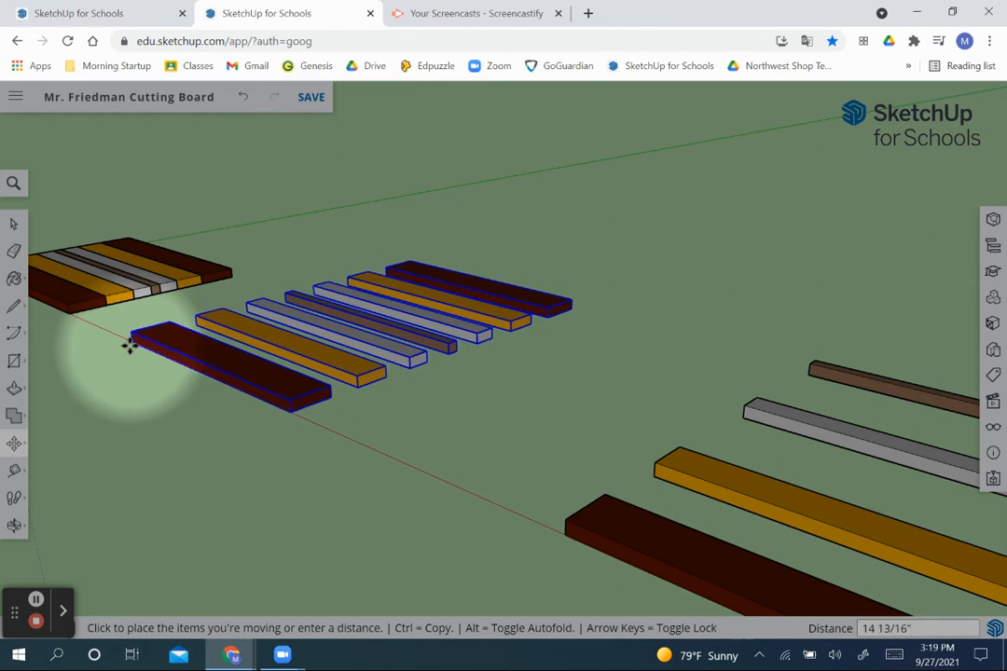
{"action": "left_click", "coordinate": [129, 345]}
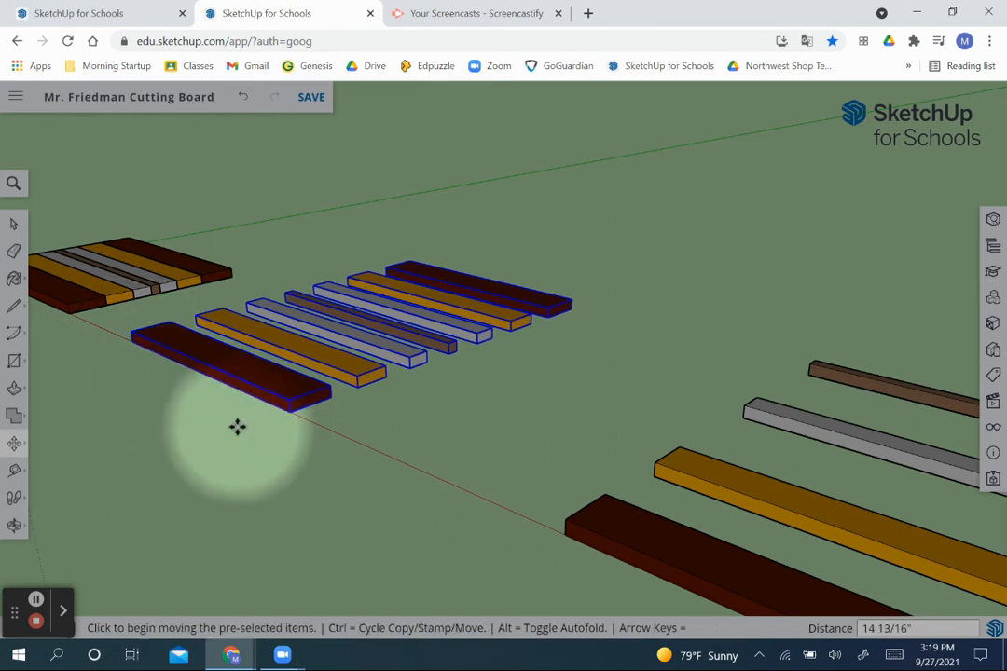
{"action": "key", "text": "space"}
{"action": "left_click", "coordinate": [322, 421]}
Step: Move the four original strips together about 10 1/16" along the red axis toward the spread-out strips
{"action": "scroll", "coordinate": [371, 422], "scroll_direction": "down", "scroll_amount": 3}
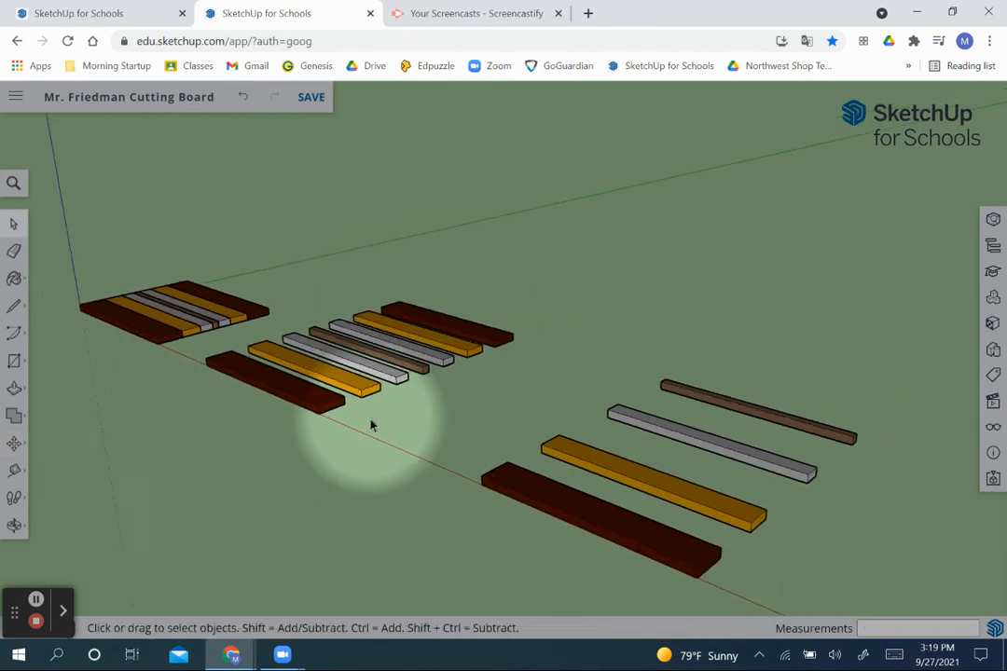
{"action": "left_click_drag", "start_coordinate": [789, 395], "coordinate": [410, 560]}
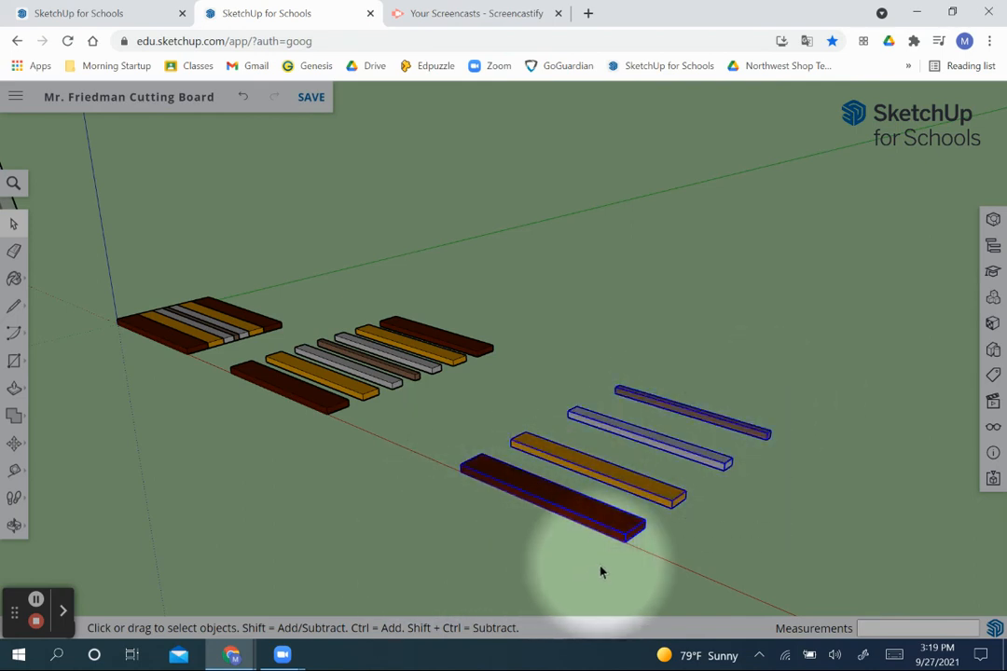
{"action": "scroll", "coordinate": [600, 568], "scroll_direction": "up", "scroll_amount": 3}
{"action": "key", "text": "m"}
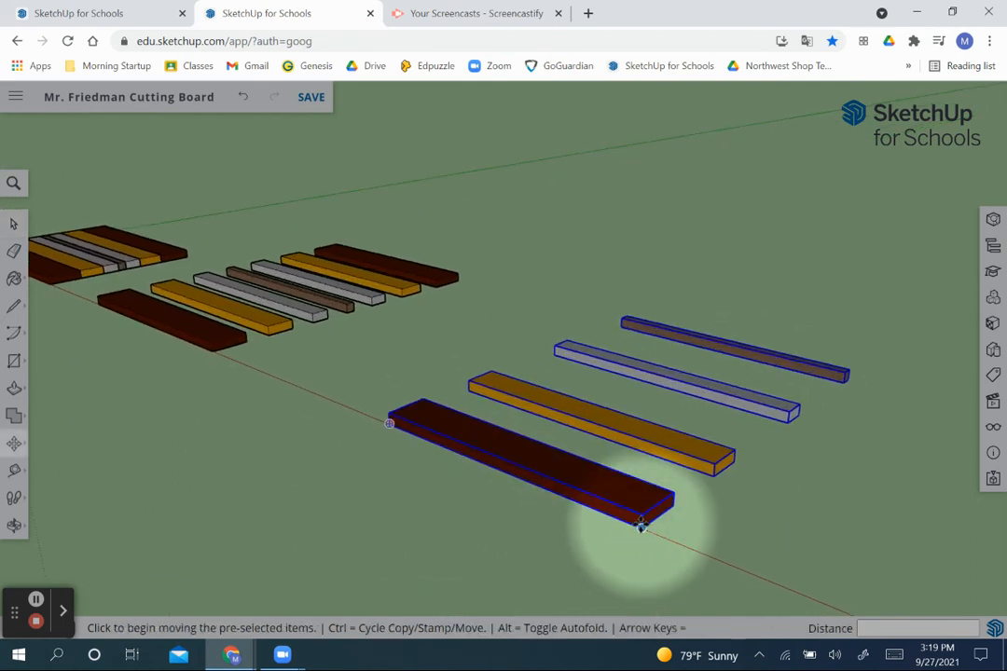
{"action": "left_click", "coordinate": [388, 427]}
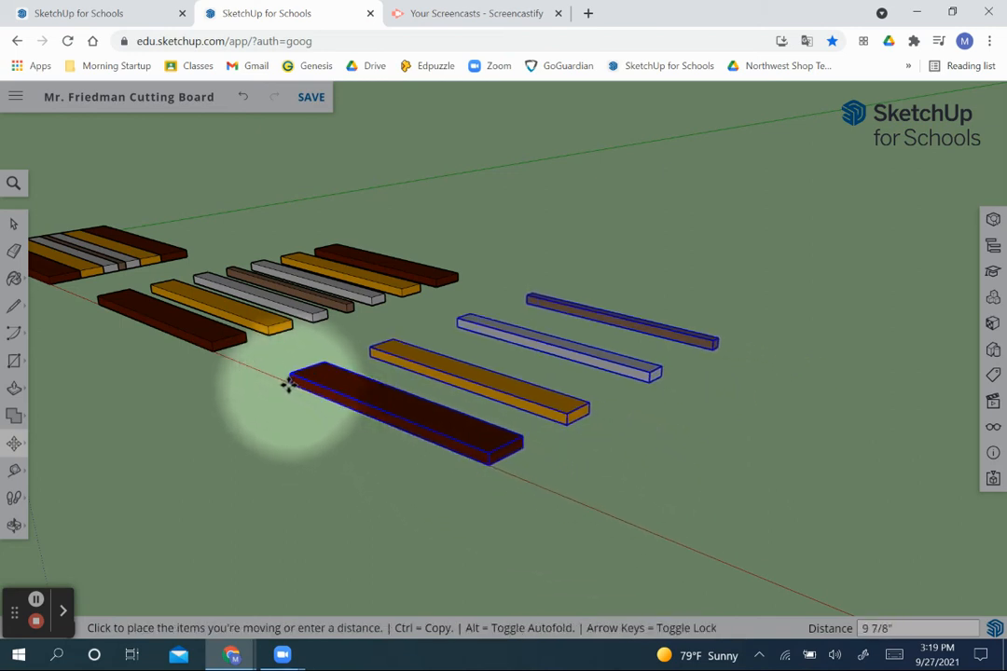
{"action": "left_click", "coordinate": [287, 382]}
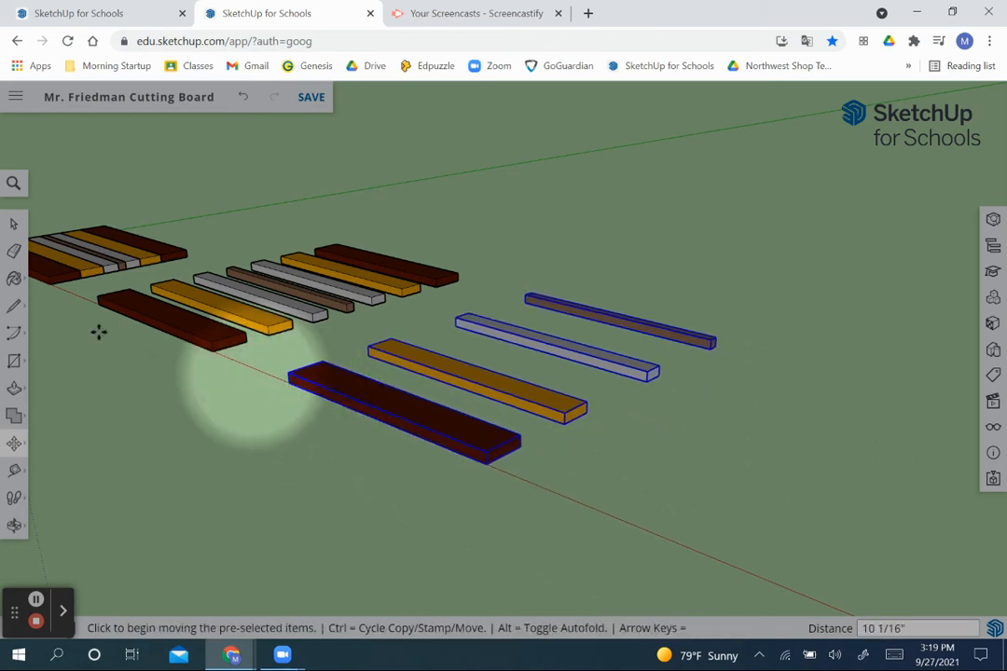
Step: Dimension the assembled board's thickness at the far end corner of its outer dark red strip, offset along the green axis
{"action": "key", "text": "space"}
{"action": "left_click", "coordinate": [242, 434]}
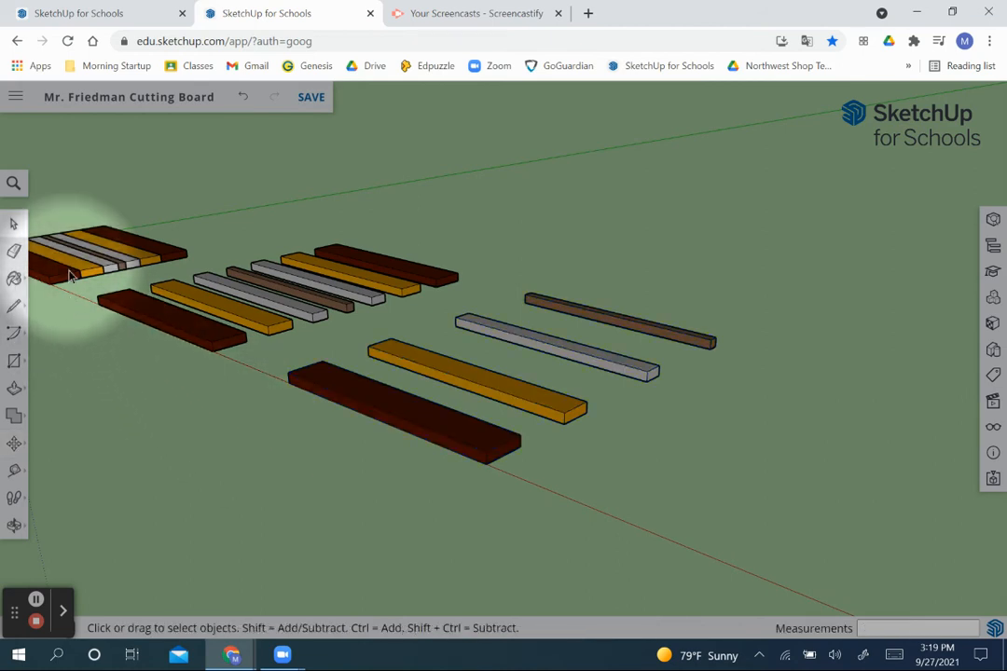
{"action": "scroll", "coordinate": [70, 275], "scroll_direction": "up", "scroll_amount": 1}
{"action": "scroll", "coordinate": [70, 275], "scroll_direction": "up", "scroll_amount": 1}
{"action": "scroll", "coordinate": [70, 275], "scroll_direction": "down", "scroll_amount": 3}
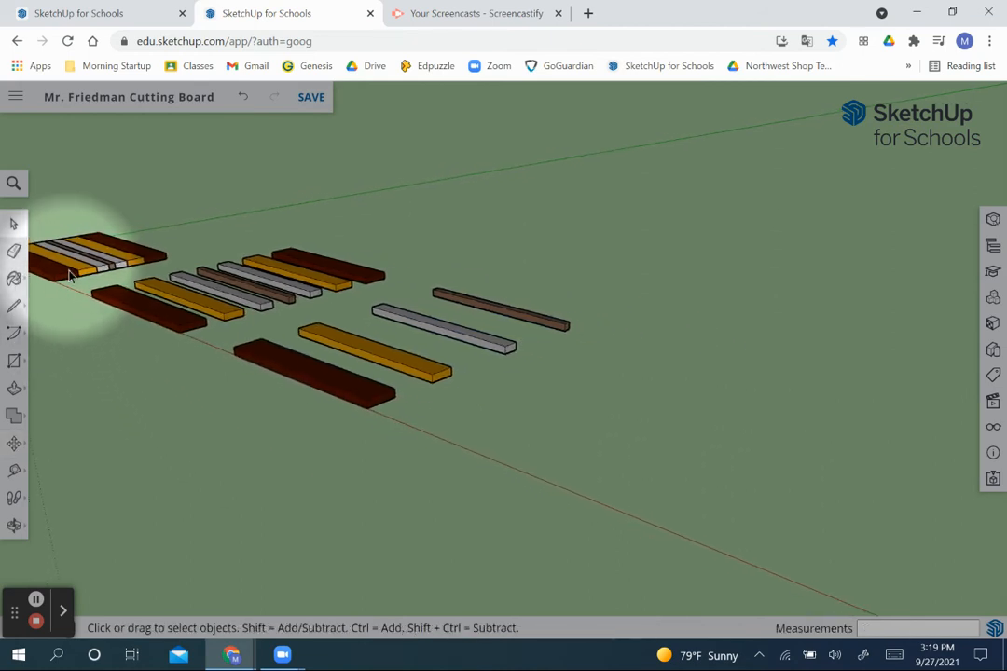
{"action": "left_click_drag", "start_coordinate": [63, 268], "coordinate": [418, 382]}
{"action": "scroll", "coordinate": [384, 341], "scroll_direction": "up", "scroll_amount": 3}
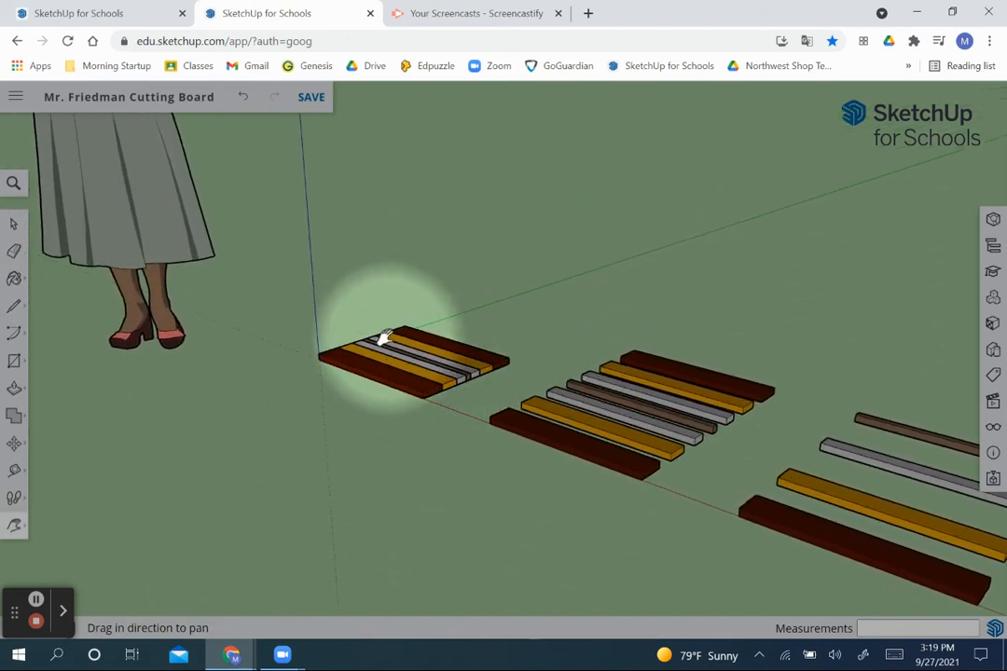
{"action": "scroll", "coordinate": [315, 371], "scroll_direction": "up", "scroll_amount": 4}
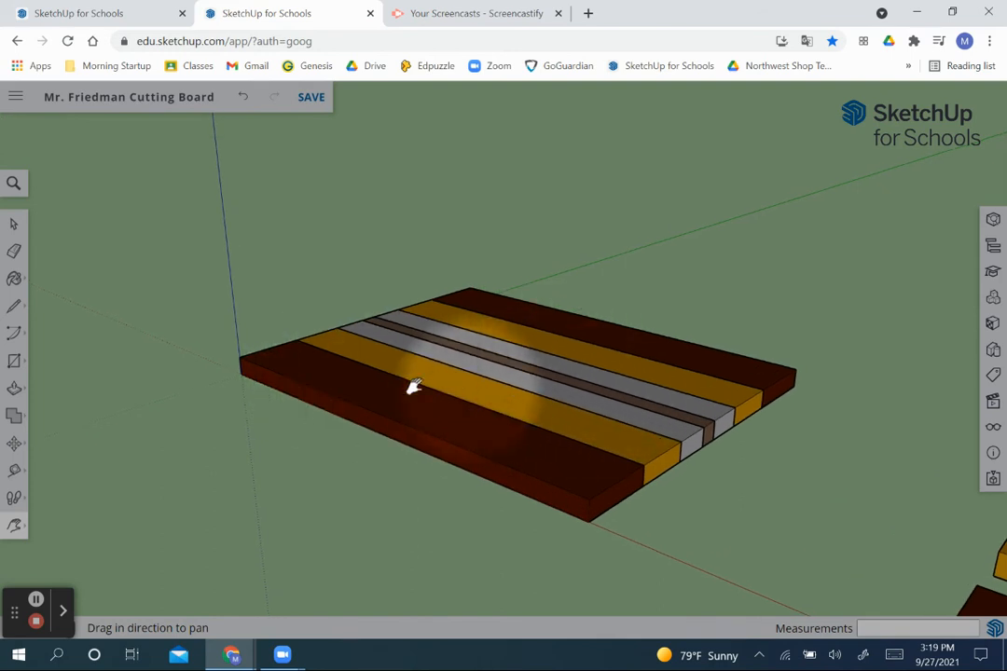
{"action": "left_click", "coordinate": [14, 473]}
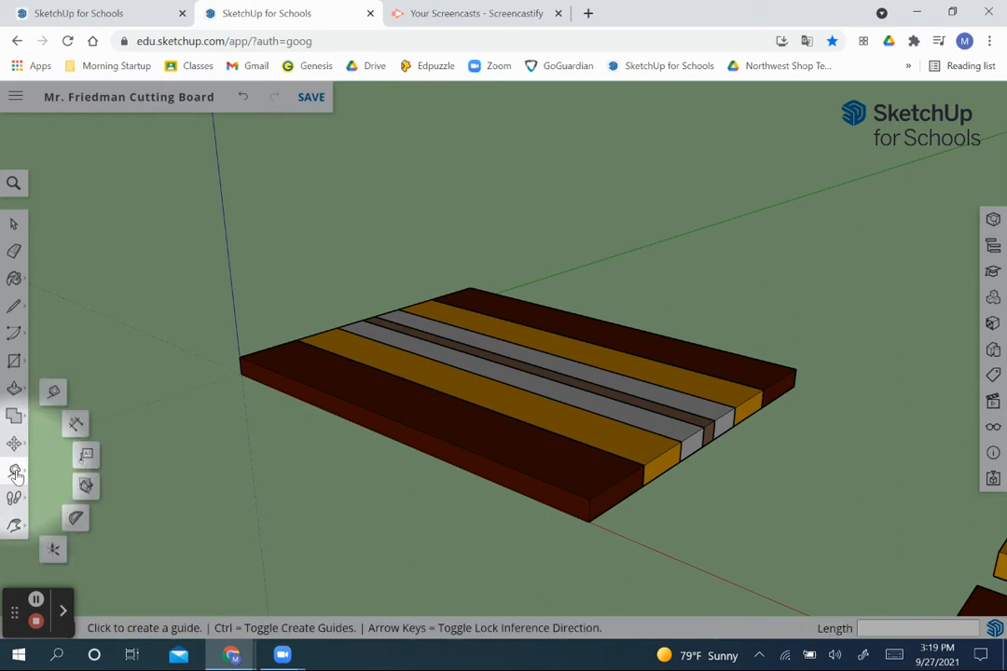
{"action": "left_click", "coordinate": [76, 425]}
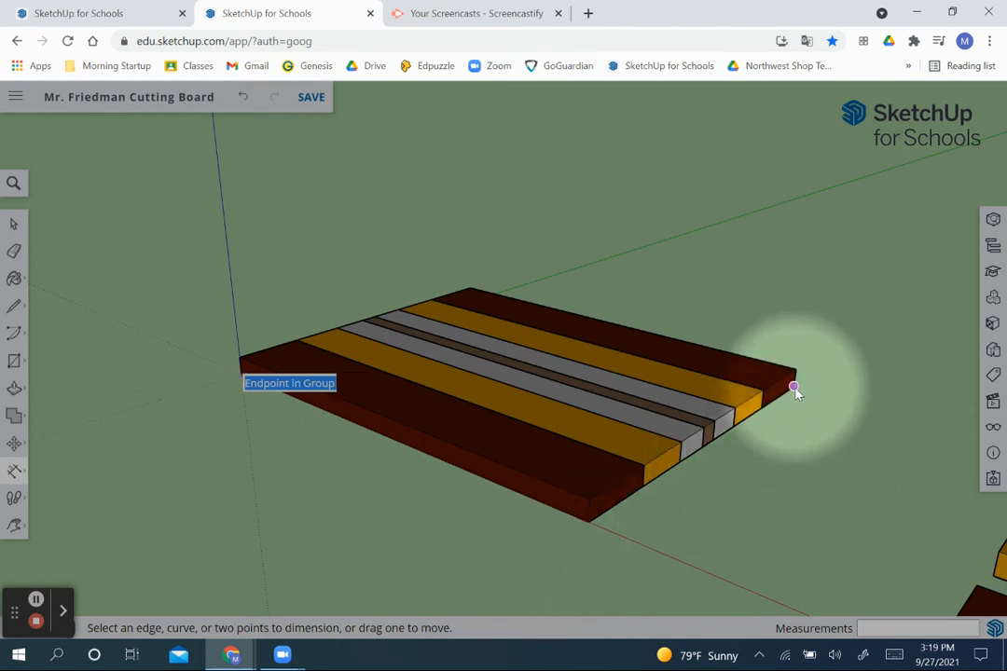
{"action": "scroll", "coordinate": [795, 389], "scroll_direction": "up", "scroll_amount": 4}
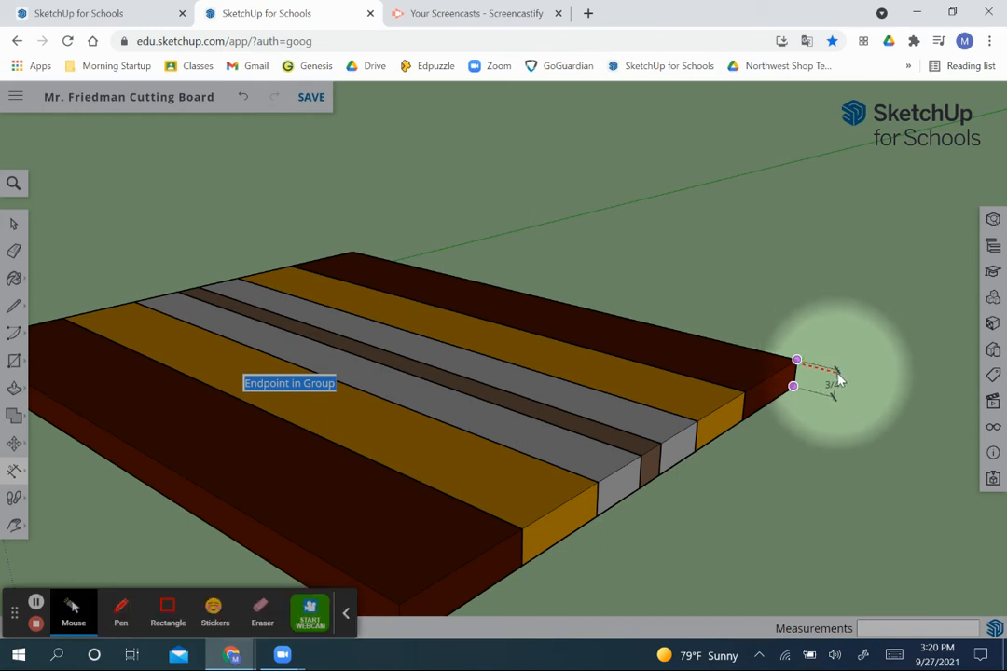
{"action": "left_click", "coordinate": [841, 380]}
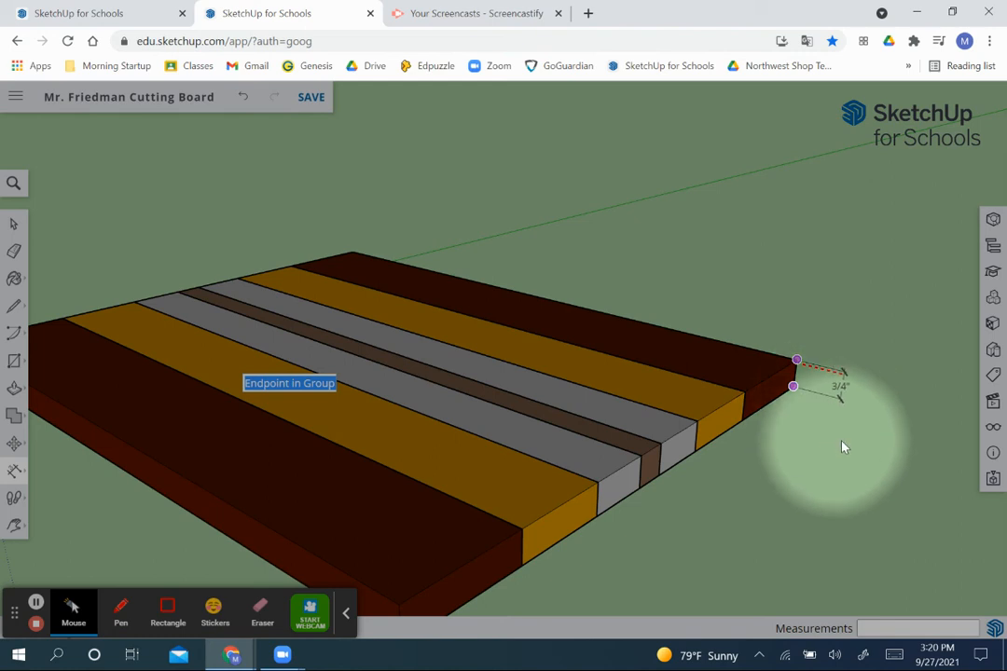
{"action": "left_click", "coordinate": [792, 386]}
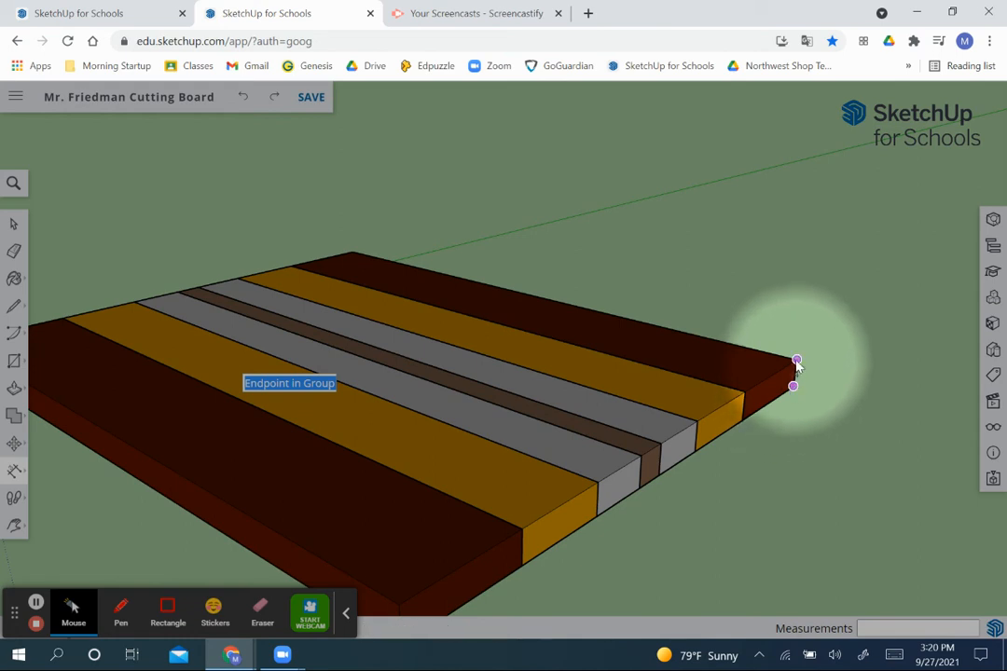
{"action": "left_click", "coordinate": [796, 360]}
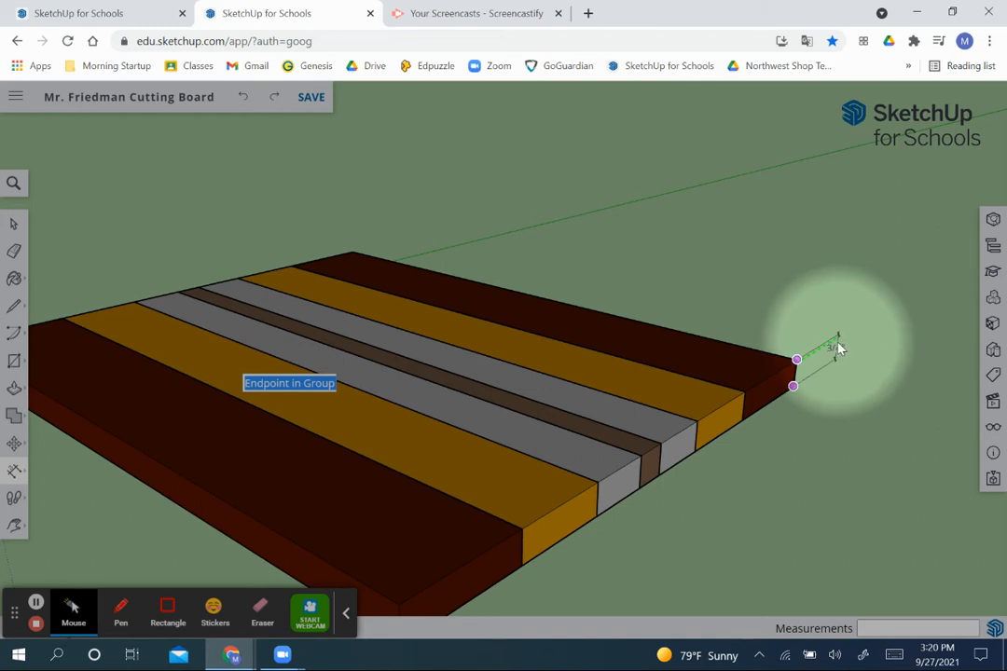
{"action": "left_click", "coordinate": [837, 349]}
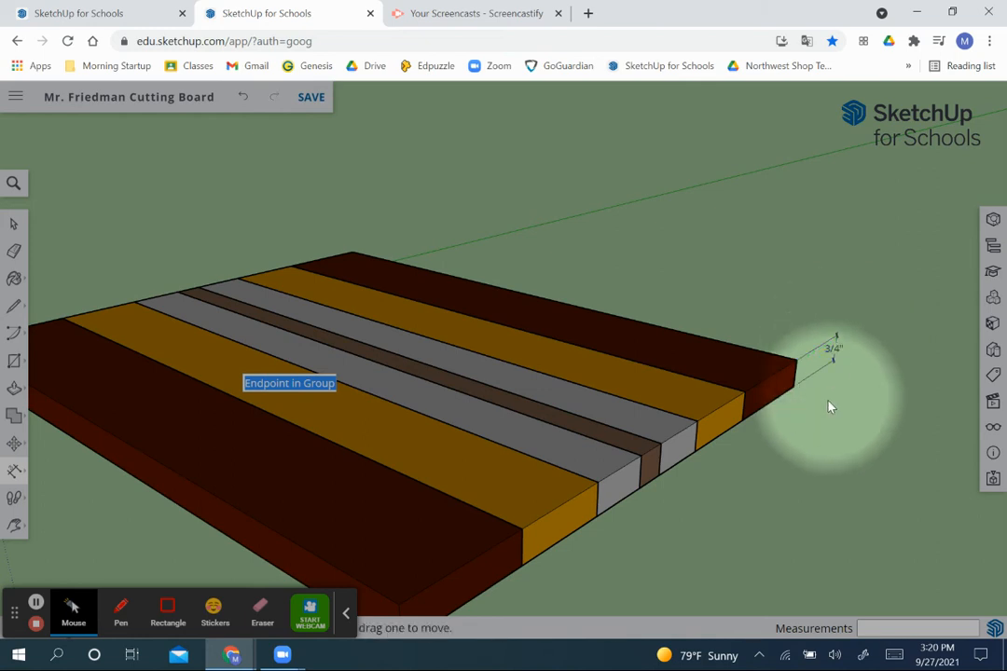
Step: Dimension the assembled board's overall width across the strip ends, offset outward along the red axis
{"action": "scroll", "coordinate": [794, 429], "scroll_direction": "down", "scroll_amount": 3}
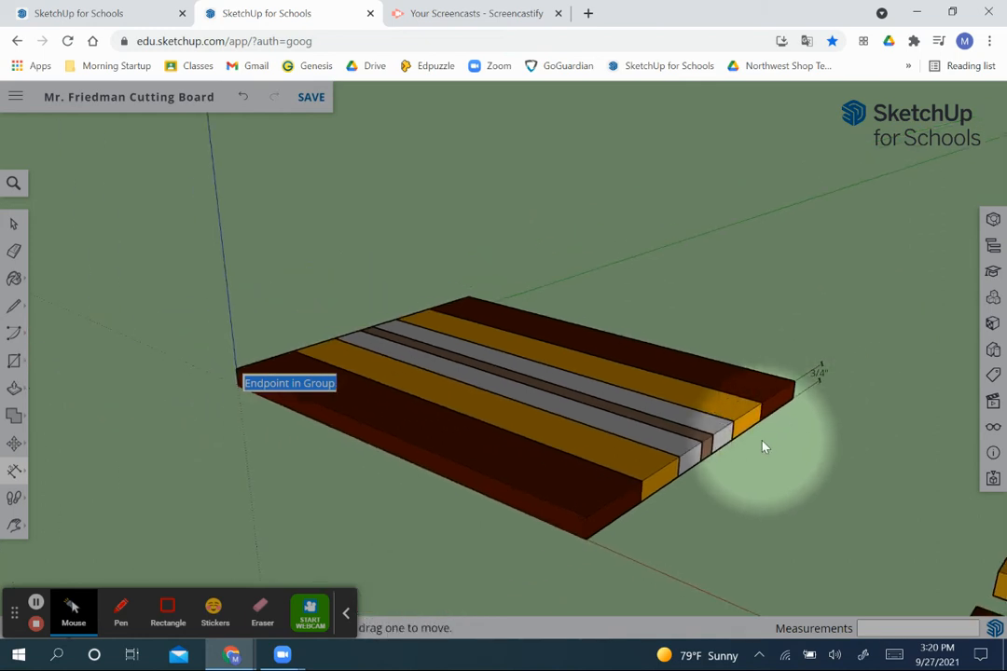
{"action": "left_click", "coordinate": [585, 539]}
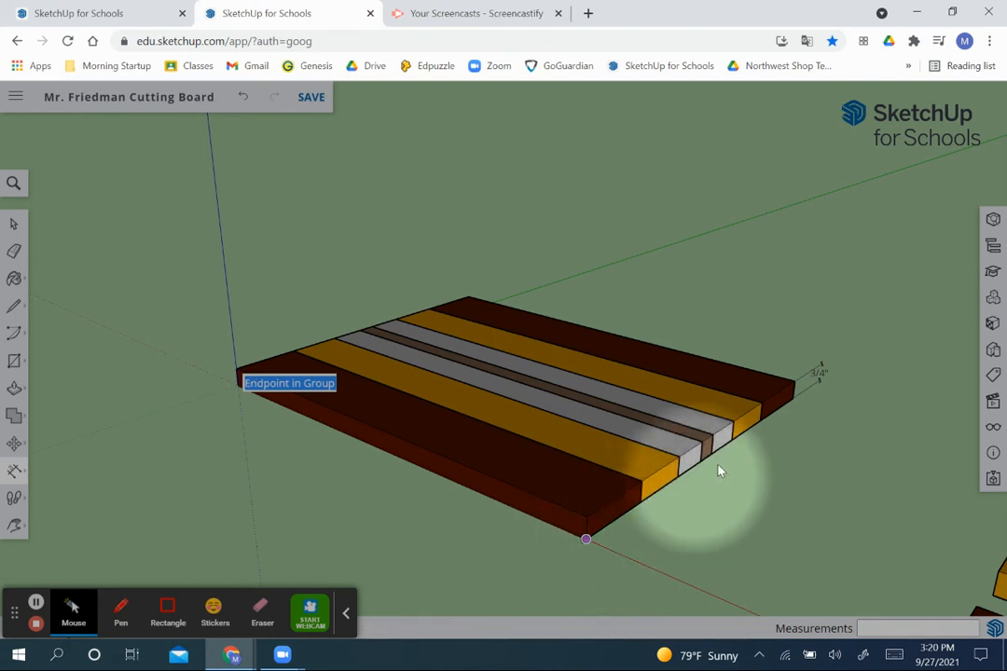
{"action": "left_click", "coordinate": [792, 401]}
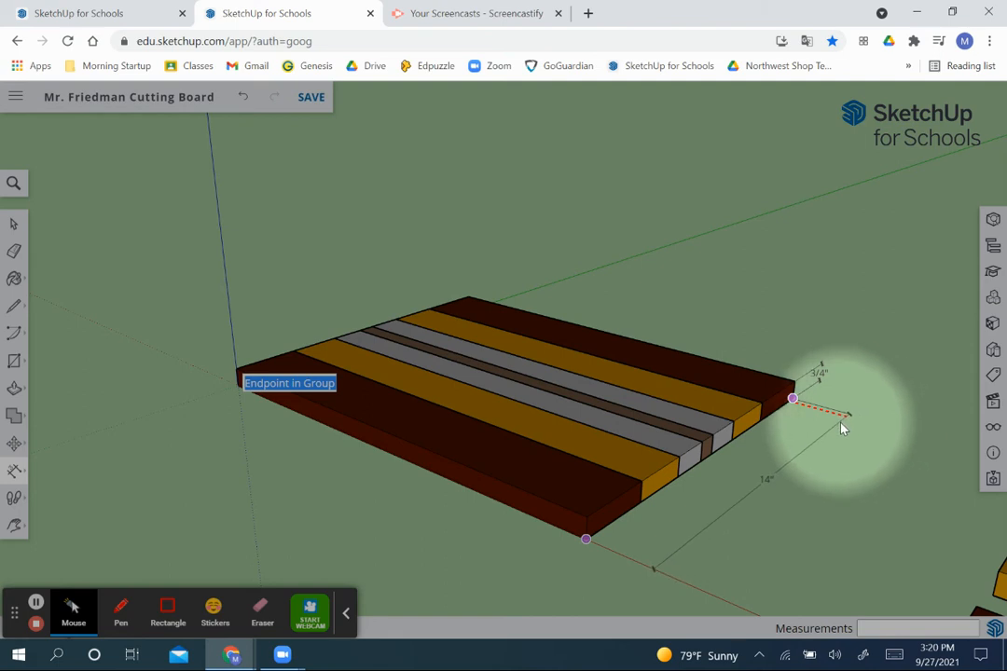
{"action": "left_click", "coordinate": [841, 427]}
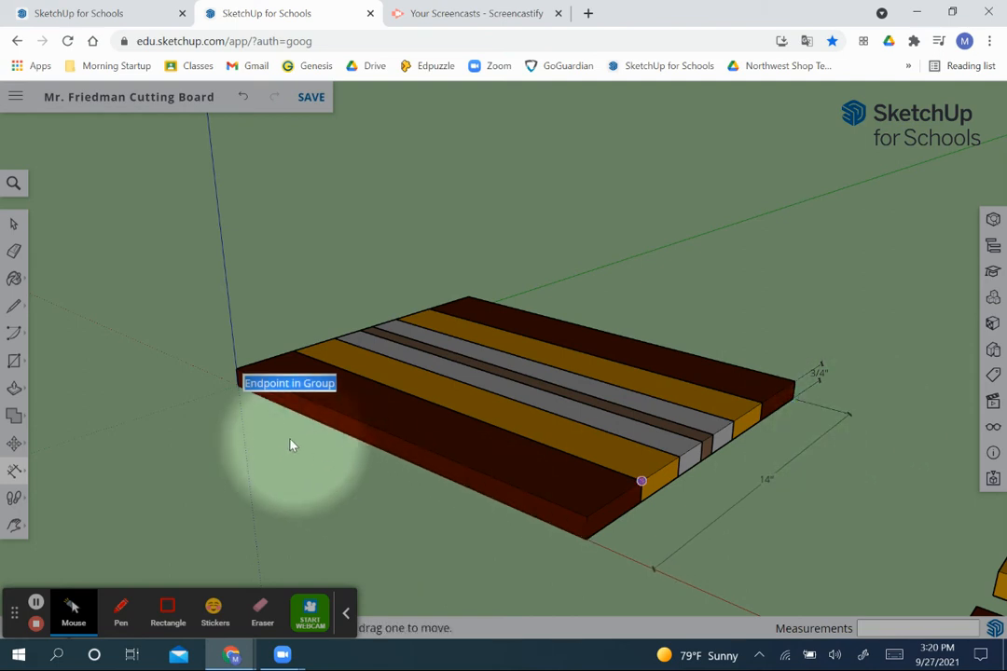
Step: Dimension the assembled board's length along its front bottom edge from the origin corner, offset outward along the green axis
{"action": "left_click", "coordinate": [238, 385]}
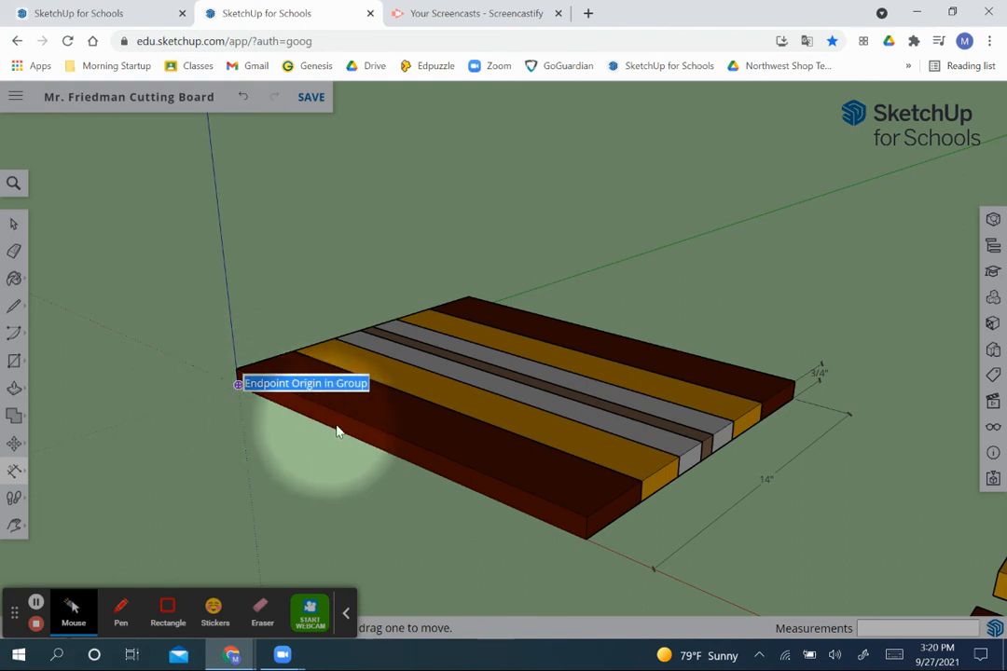
{"action": "left_click", "coordinate": [585, 539]}
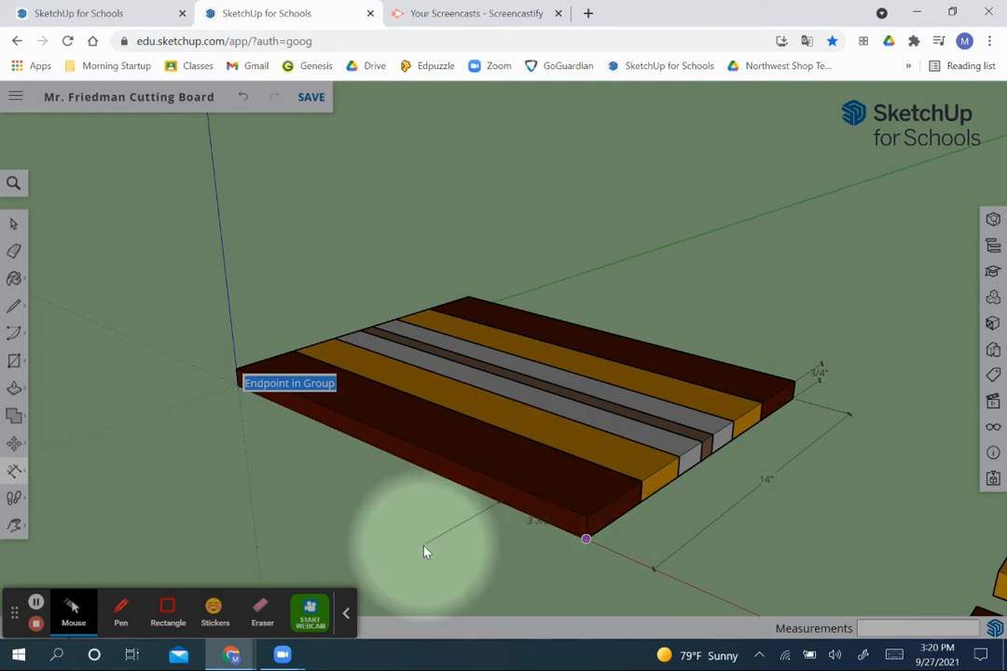
{"action": "left_click", "coordinate": [238, 384]}
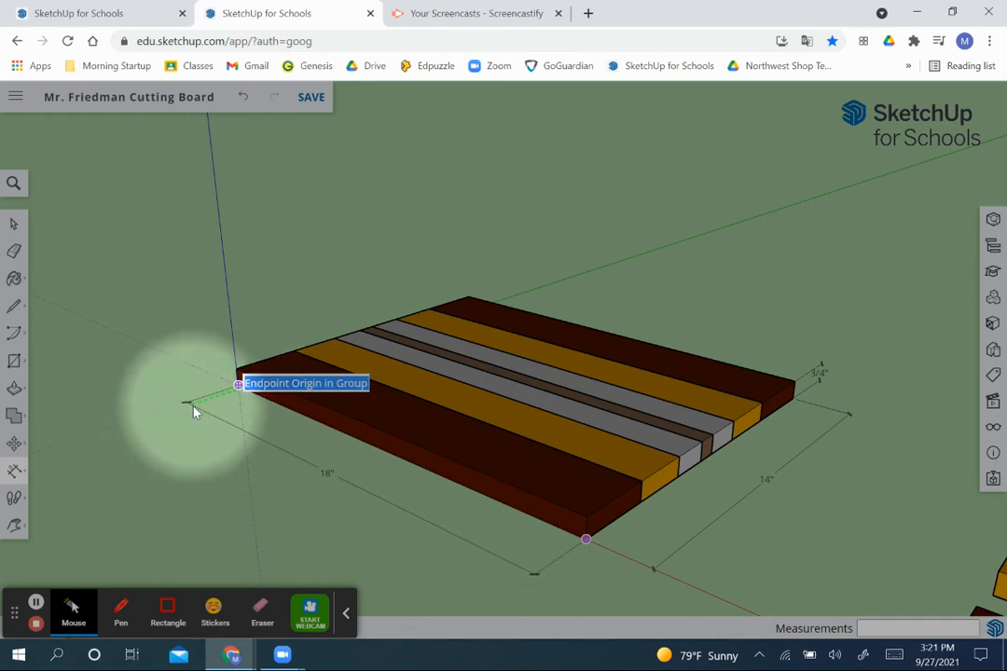
{"action": "left_click", "coordinate": [194, 412]}
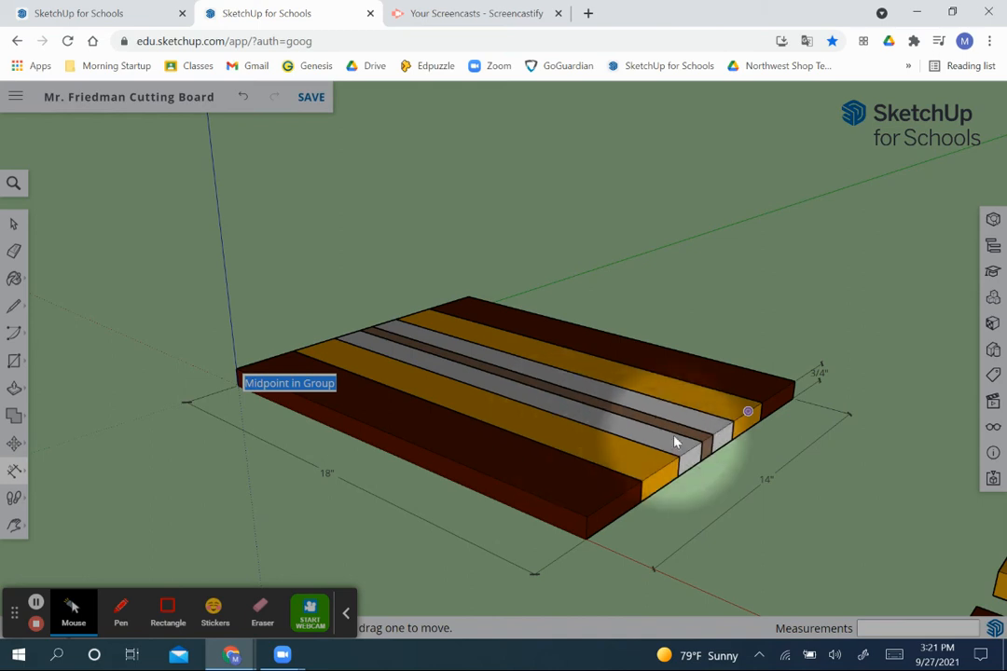
Step: Dimension the thickness of the original dark red strip at its end, offset outward along the red axis
{"action": "scroll", "coordinate": [676, 442], "scroll_direction": "down", "scroll_amount": 6}
{"action": "scroll", "coordinate": [676, 443], "scroll_direction": "down", "scroll_amount": 1}
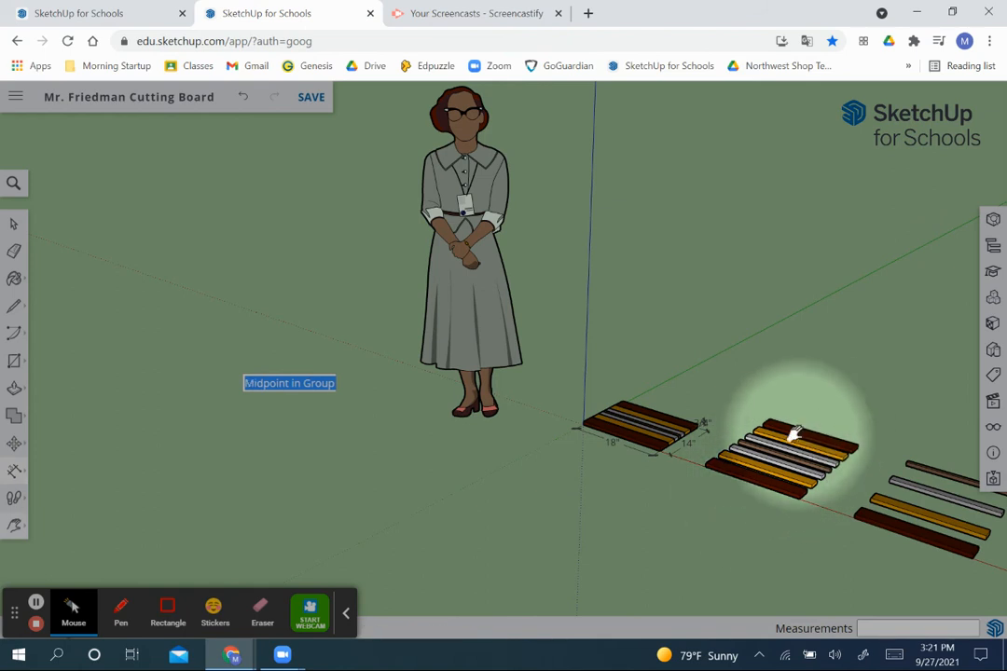
{"action": "left_click_drag", "start_coordinate": [921, 521], "coordinate": [548, 391]}
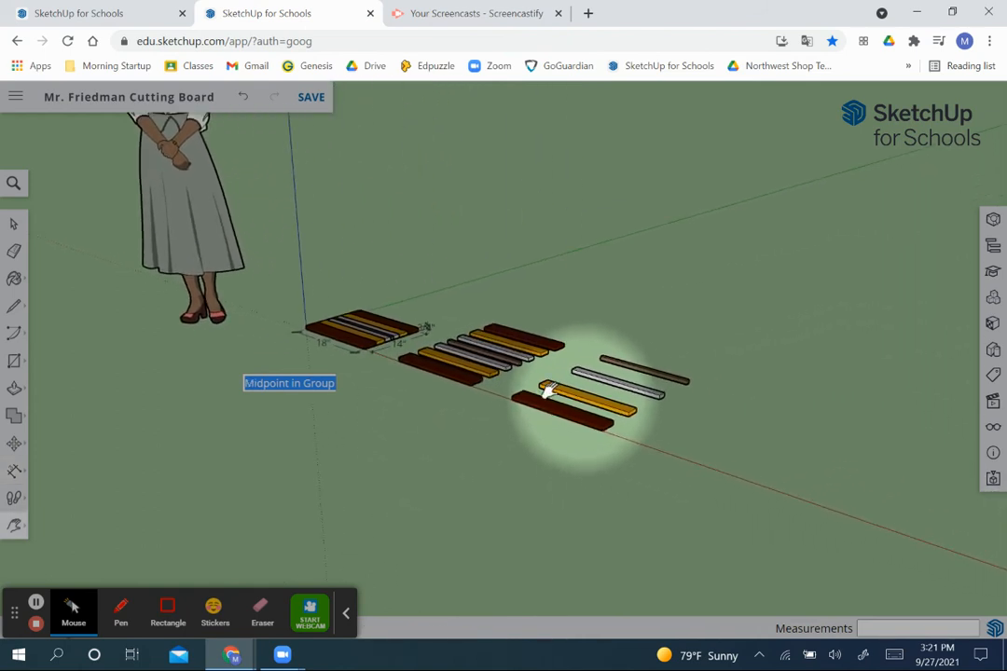
{"action": "scroll", "coordinate": [548, 390], "scroll_direction": "up", "scroll_amount": 3}
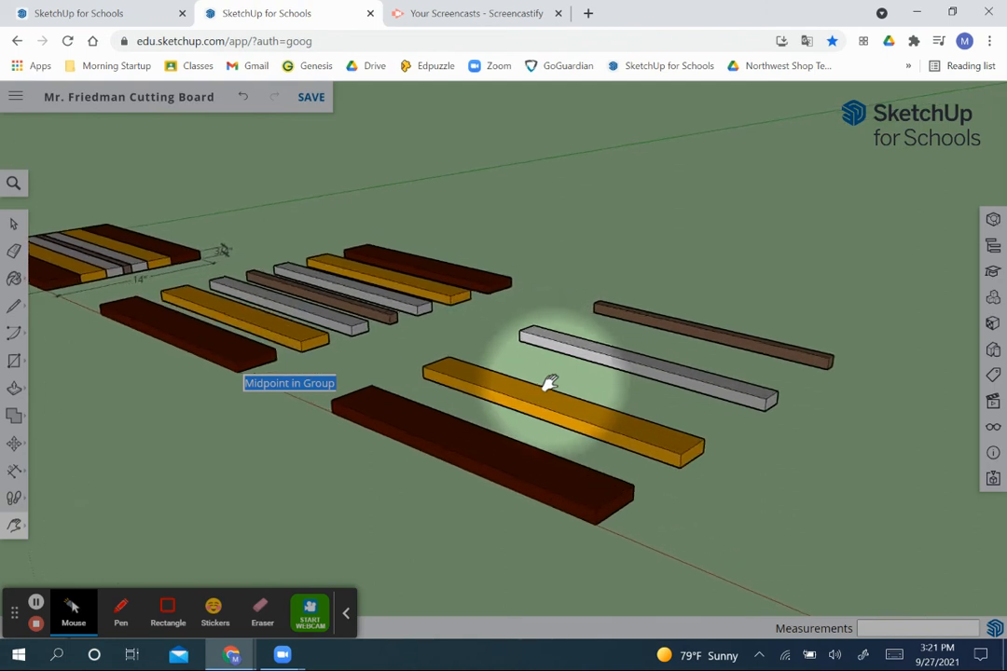
{"action": "scroll", "coordinate": [603, 499], "scroll_direction": "up", "scroll_amount": 3}
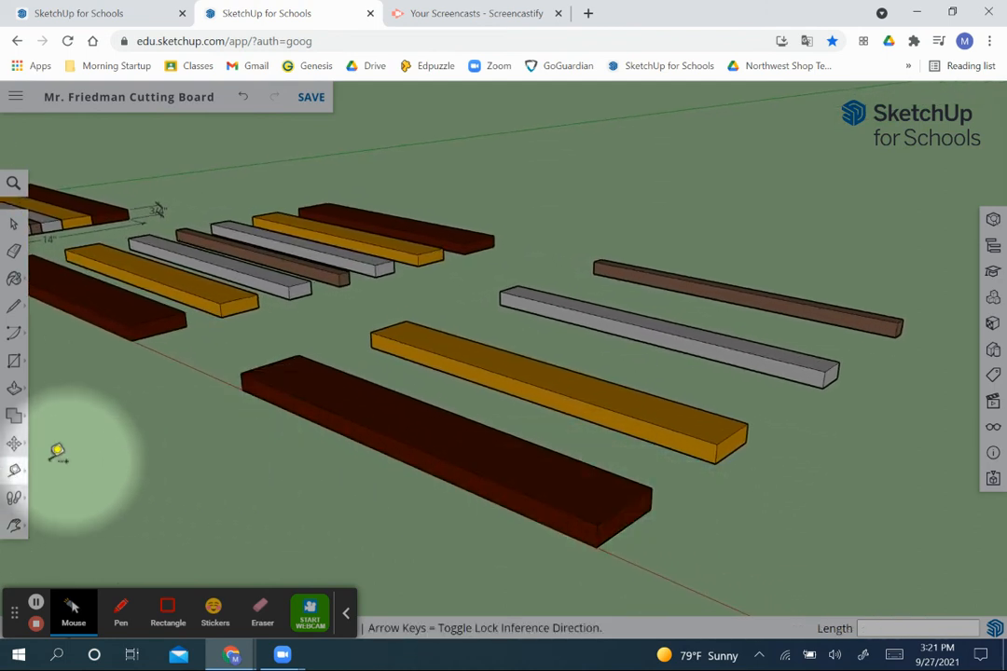
{"action": "left_click", "coordinate": [15, 473]}
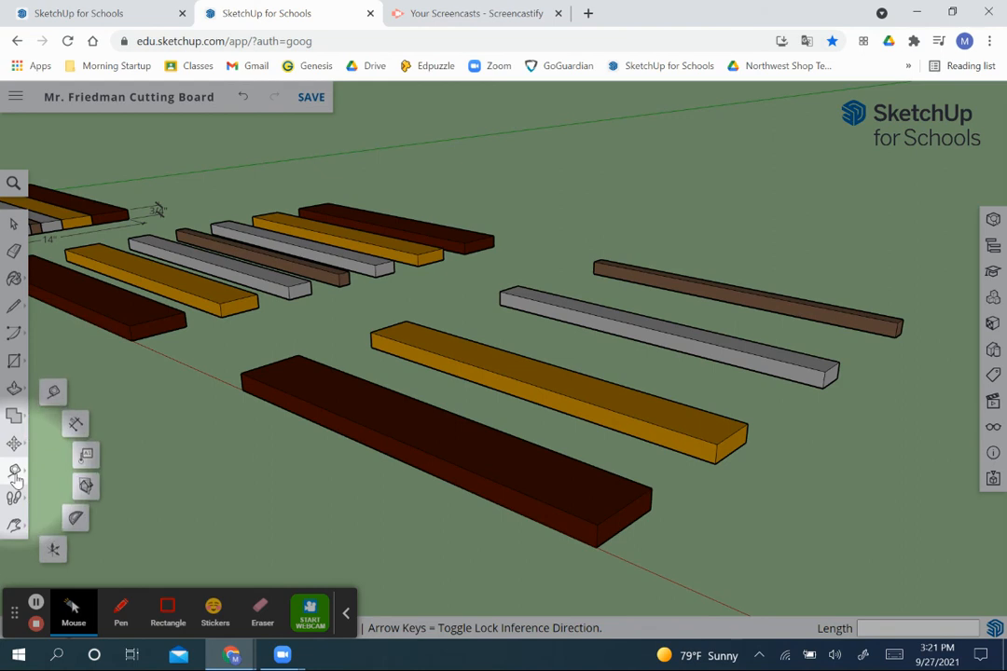
{"action": "left_click", "coordinate": [82, 416]}
{"action": "left_click", "coordinate": [346, 613]}
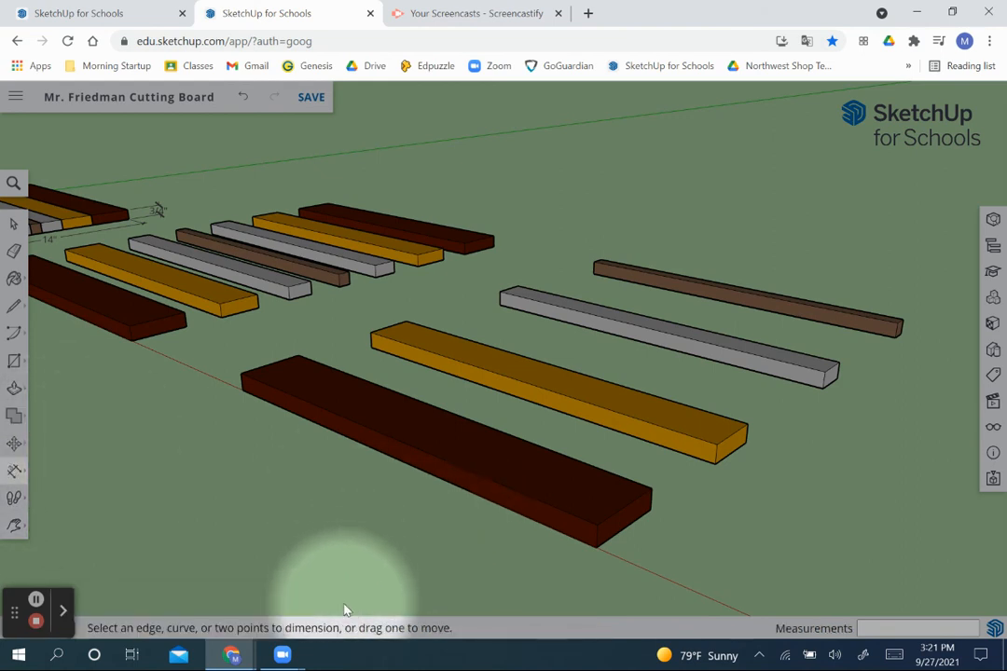
{"action": "left_click", "coordinate": [651, 489]}
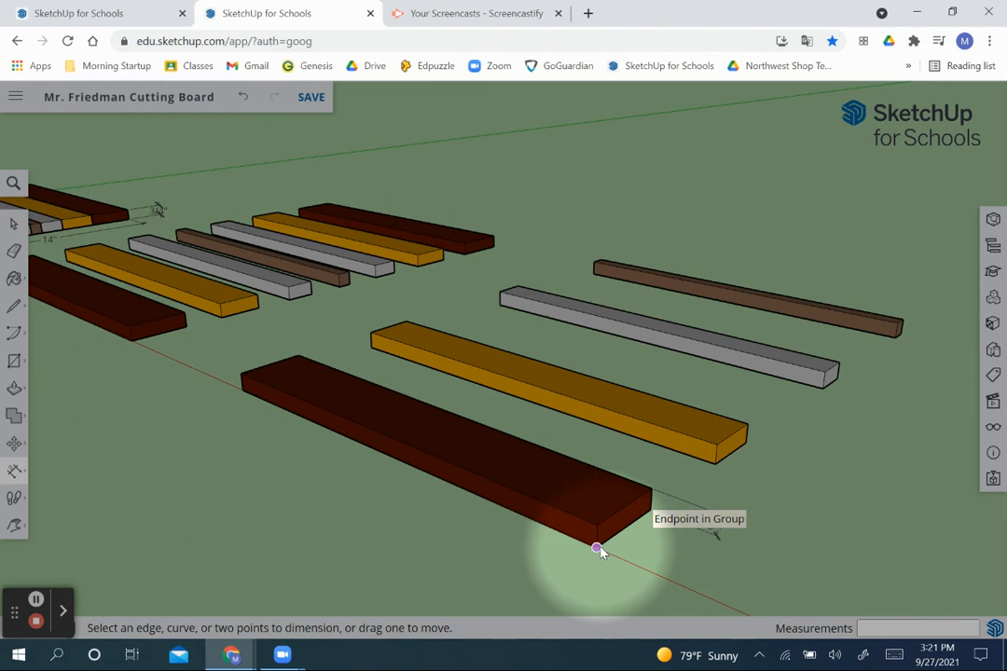
Step: Dimension the width and length of the original dark red strip along its bottom edges
{"action": "left_click", "coordinate": [627, 537]}
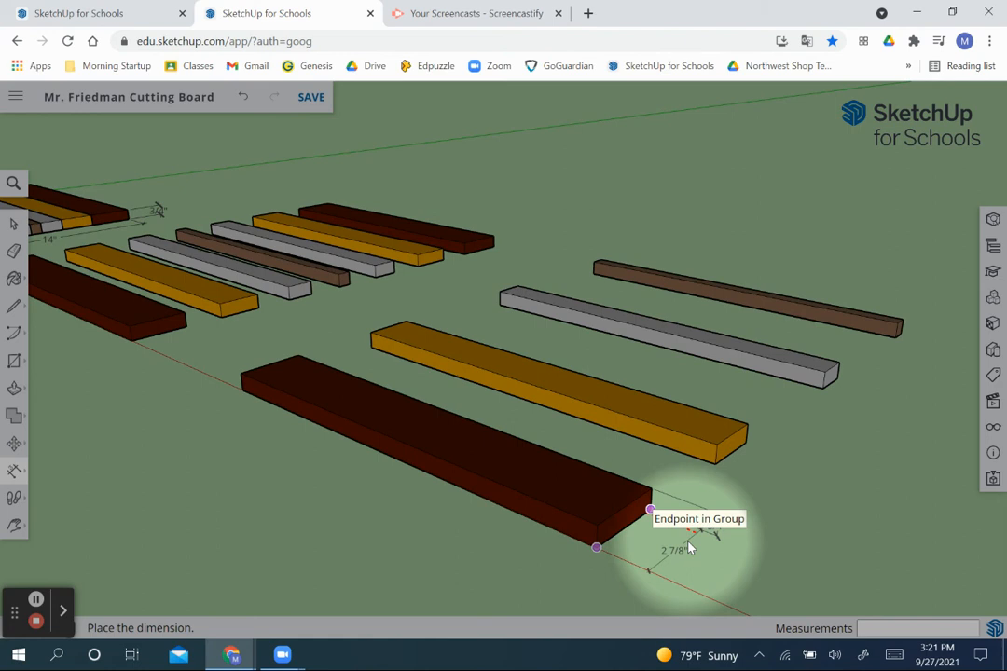
{"action": "left_click", "coordinate": [674, 545]}
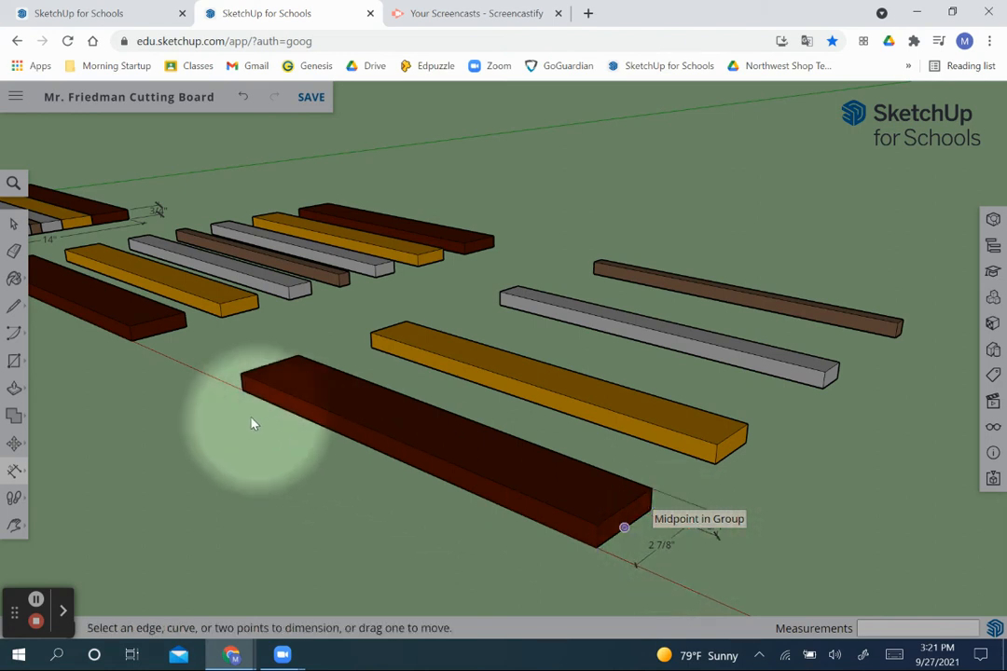
{"action": "left_click", "coordinate": [242, 390]}
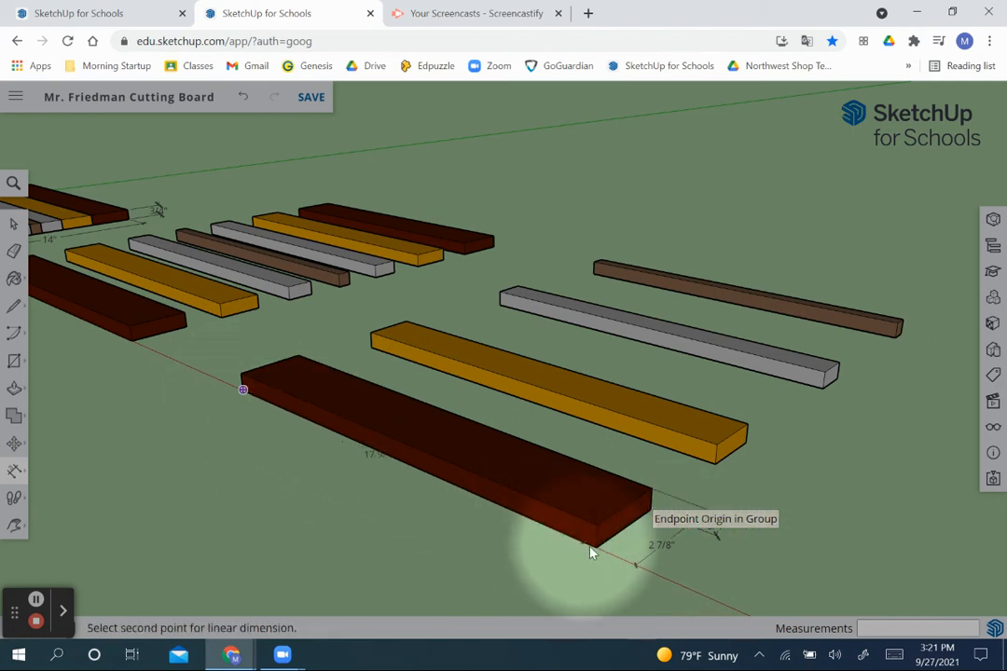
{"action": "left_click", "coordinate": [540, 580]}
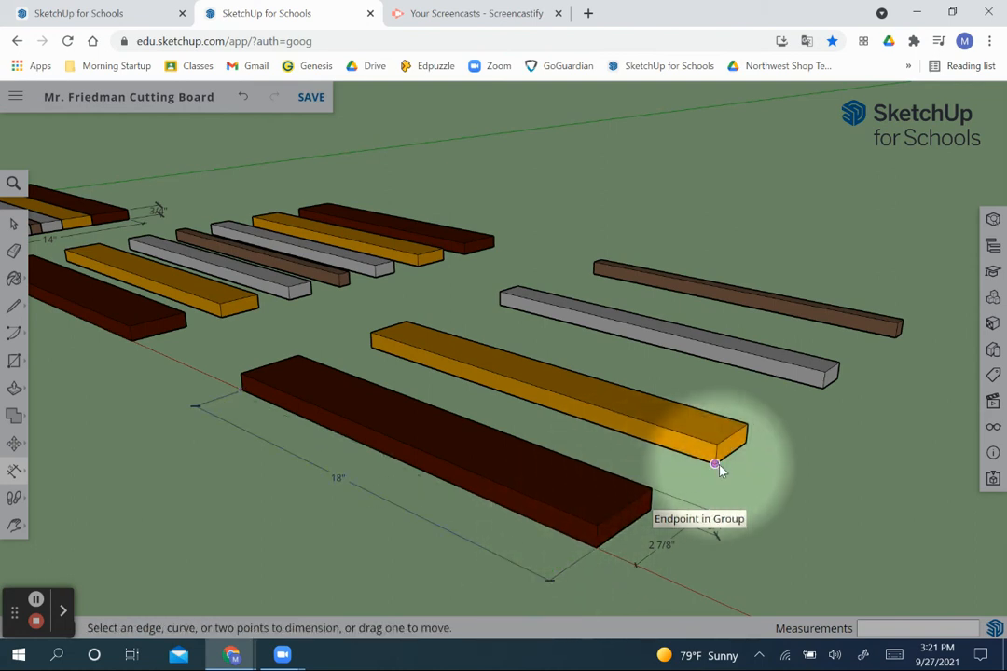
Step: Dimension the thickness and width of the original yellow strip at its near end, offset outward along the red axis
{"action": "left_click", "coordinate": [747, 425]}
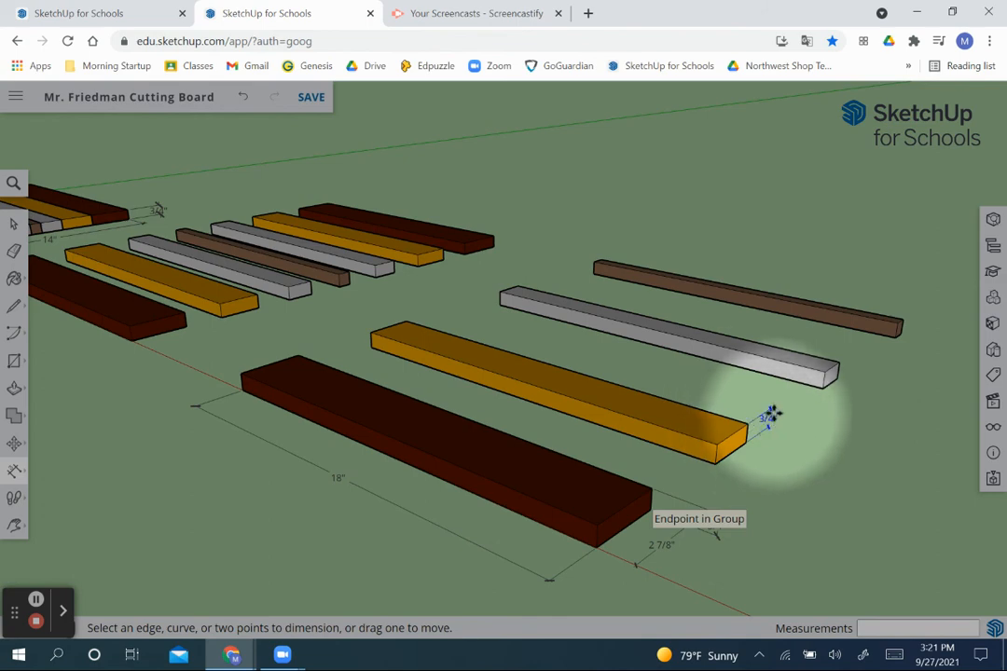
{"action": "scroll", "coordinate": [716, 520], "scroll_direction": "down", "scroll_amount": 2}
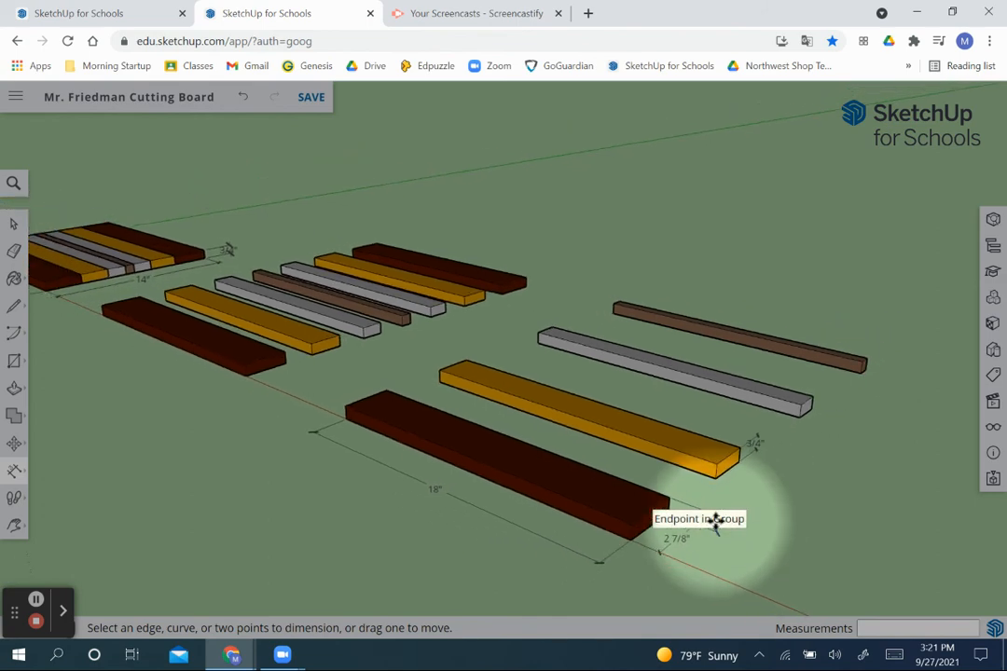
{"action": "scroll", "coordinate": [716, 521], "scroll_direction": "up", "scroll_amount": 5}
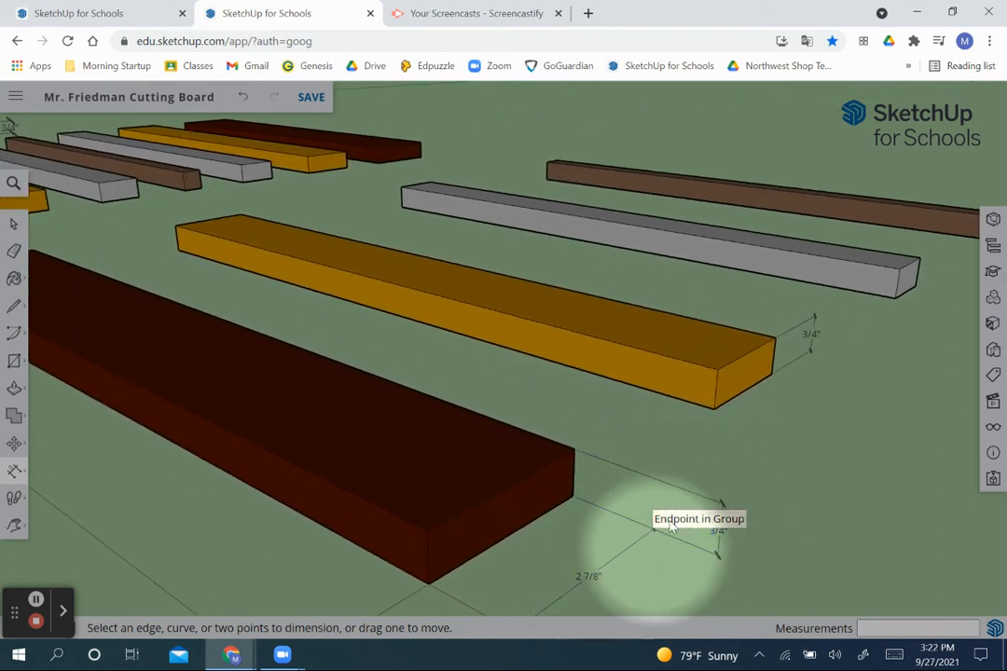
{"action": "scroll", "coordinate": [710, 436], "scroll_direction": "down", "scroll_amount": 2}
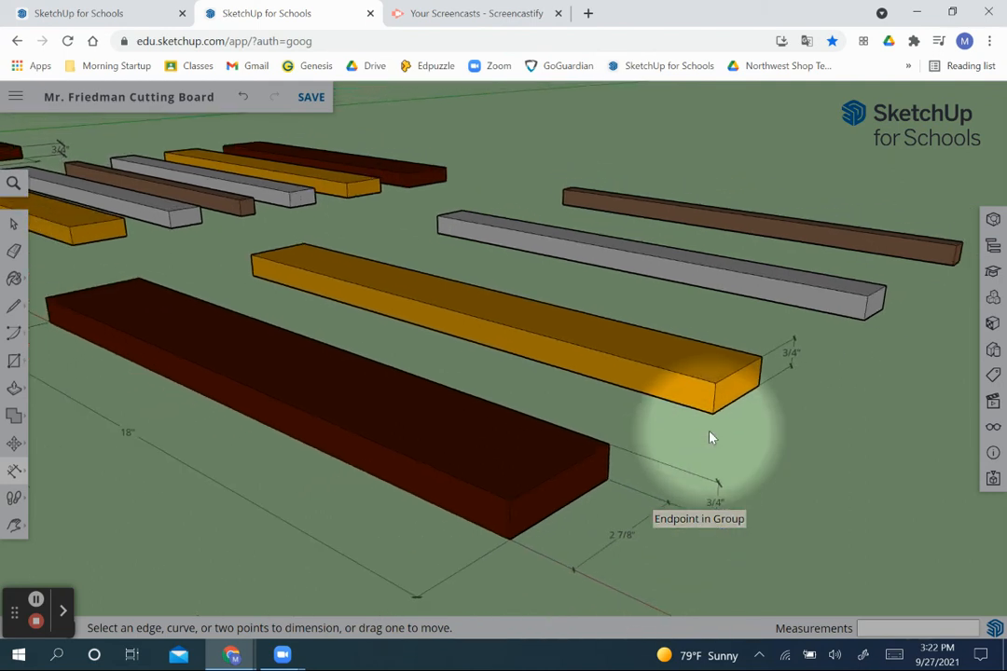
{"action": "left_click", "coordinate": [758, 385]}
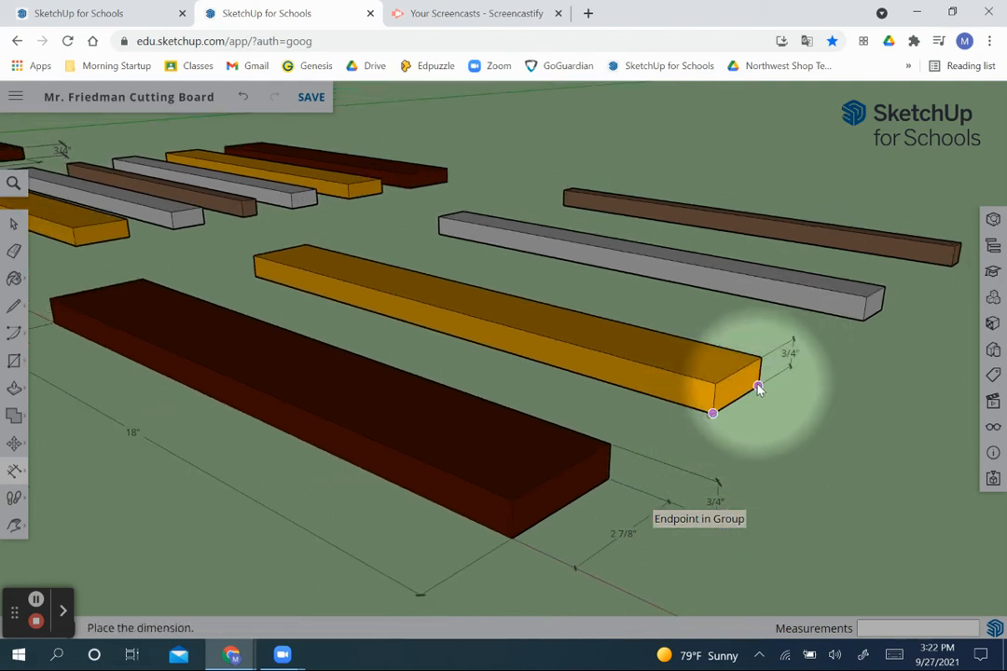
{"action": "left_click", "coordinate": [811, 413]}
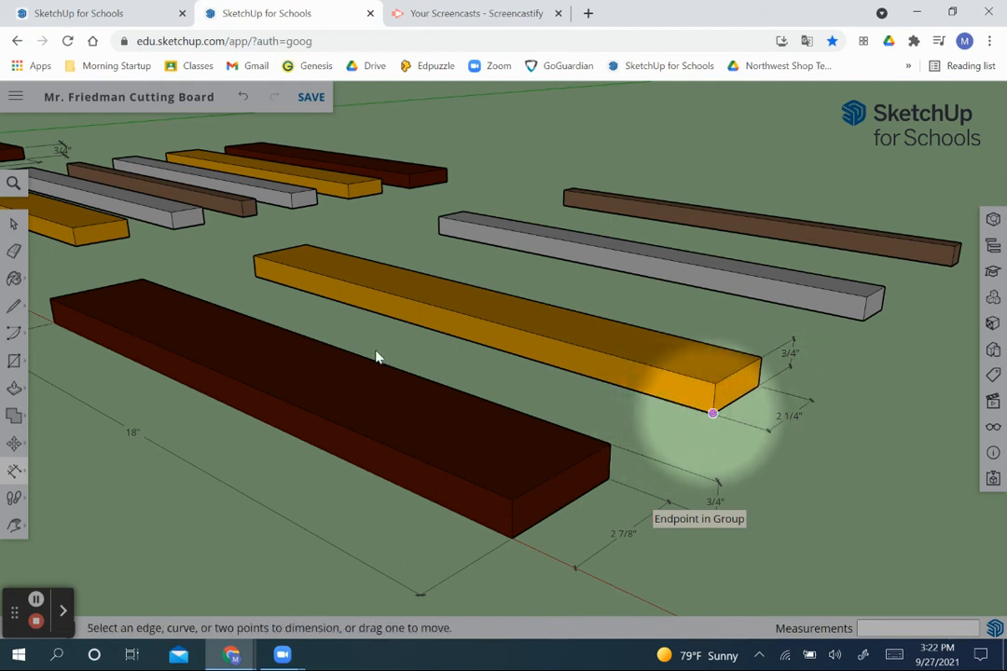
Step: Dimension the original yellow strip's length along its front bottom edge, offset outward along the green axis
{"action": "left_click", "coordinate": [712, 413]}
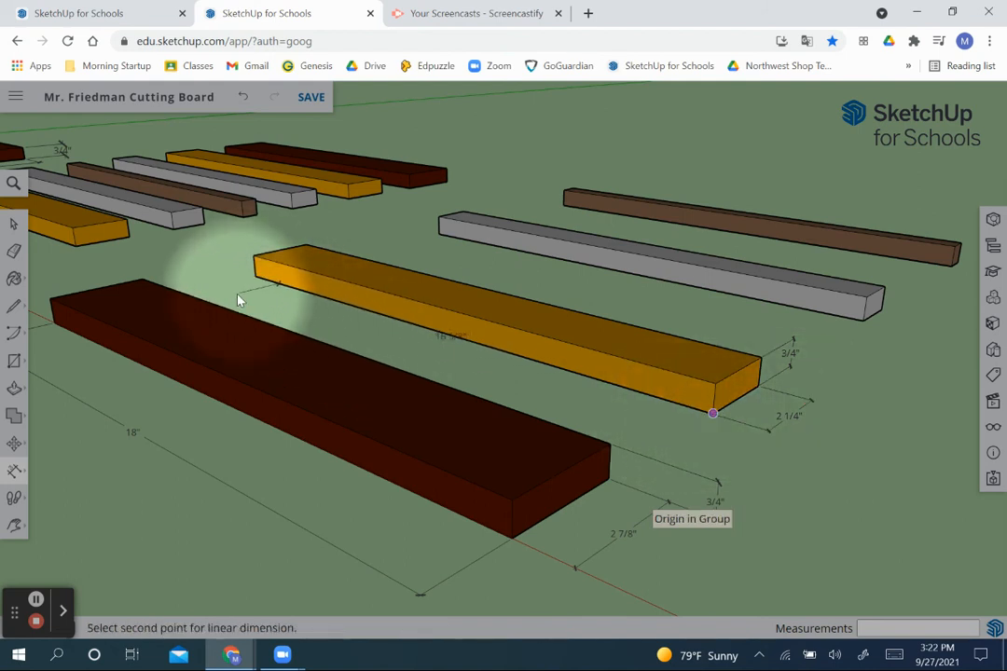
{"action": "left_click", "coordinate": [256, 276]}
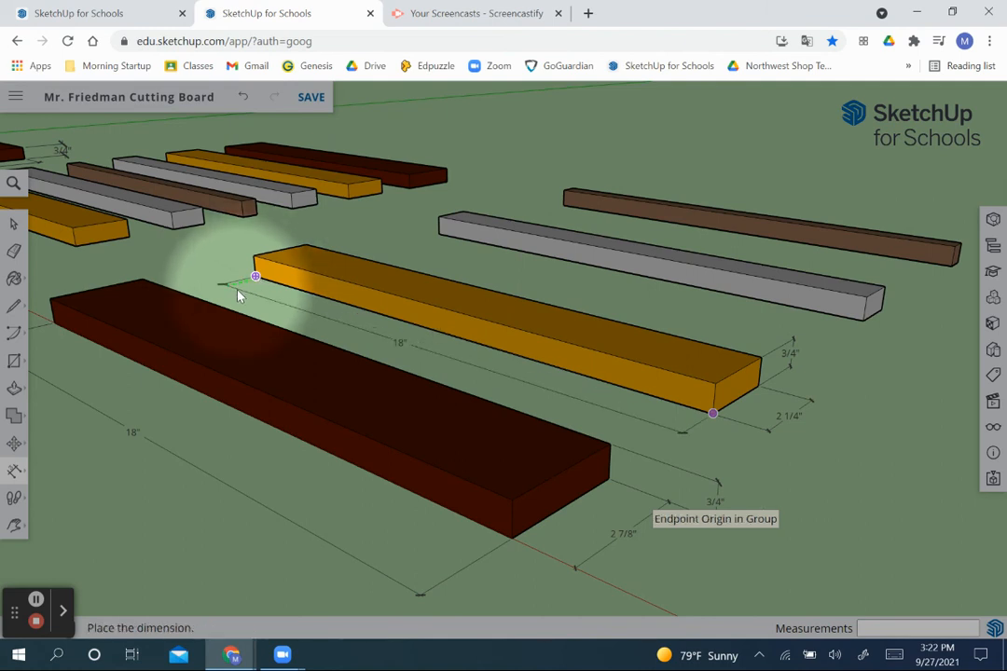
{"action": "left_click", "coordinate": [235, 296]}
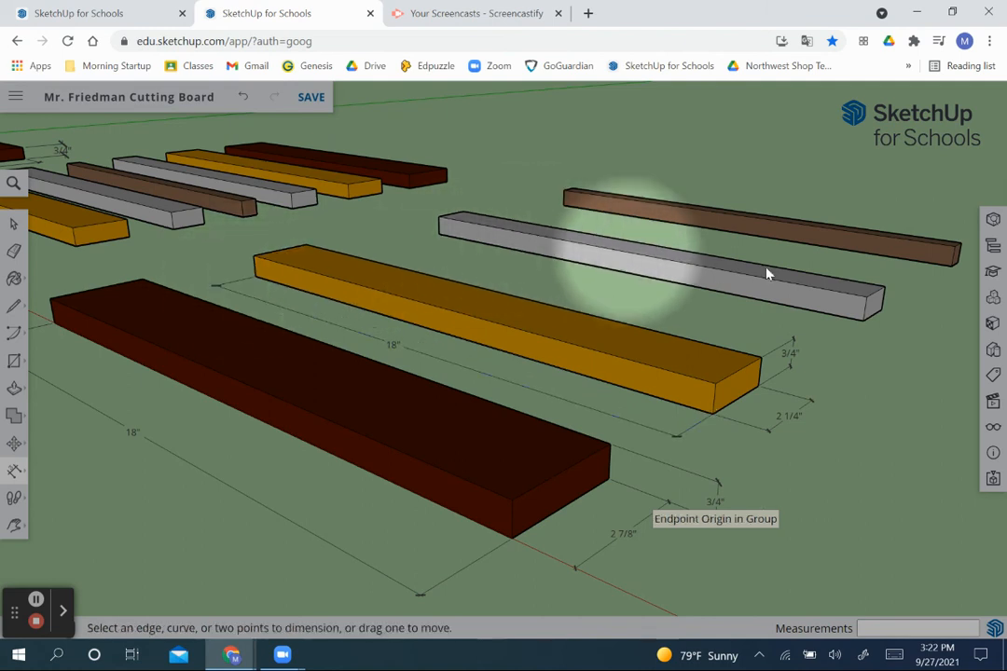
Step: Dimension the thickness of the original gray strip at its near end, offset outward along the red axis
{"action": "key", "text": "h"}
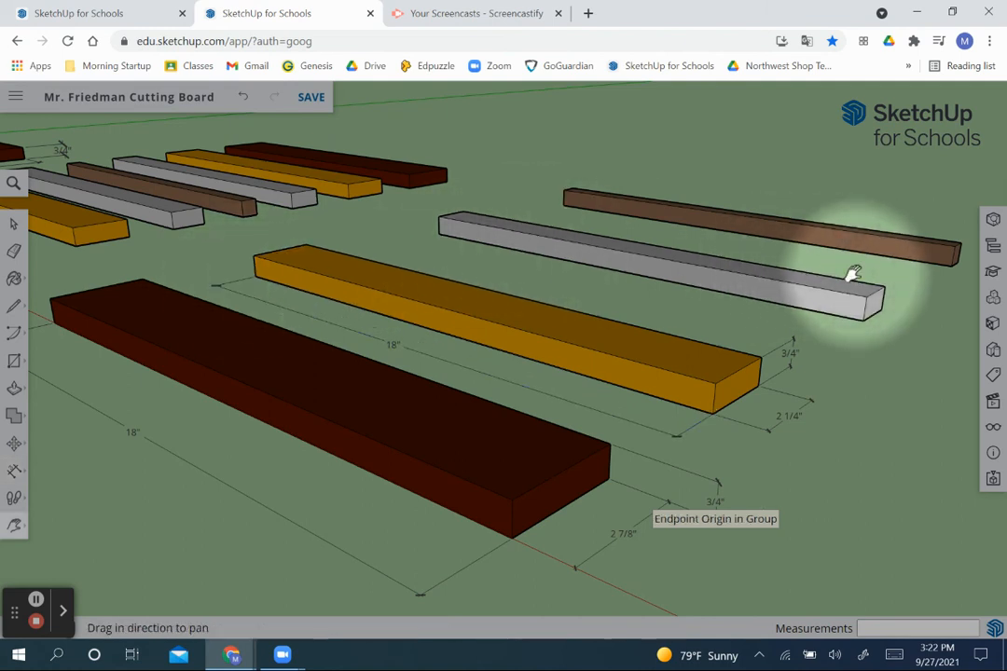
{"action": "left_click_drag", "start_coordinate": [853, 273], "coordinate": [656, 371]}
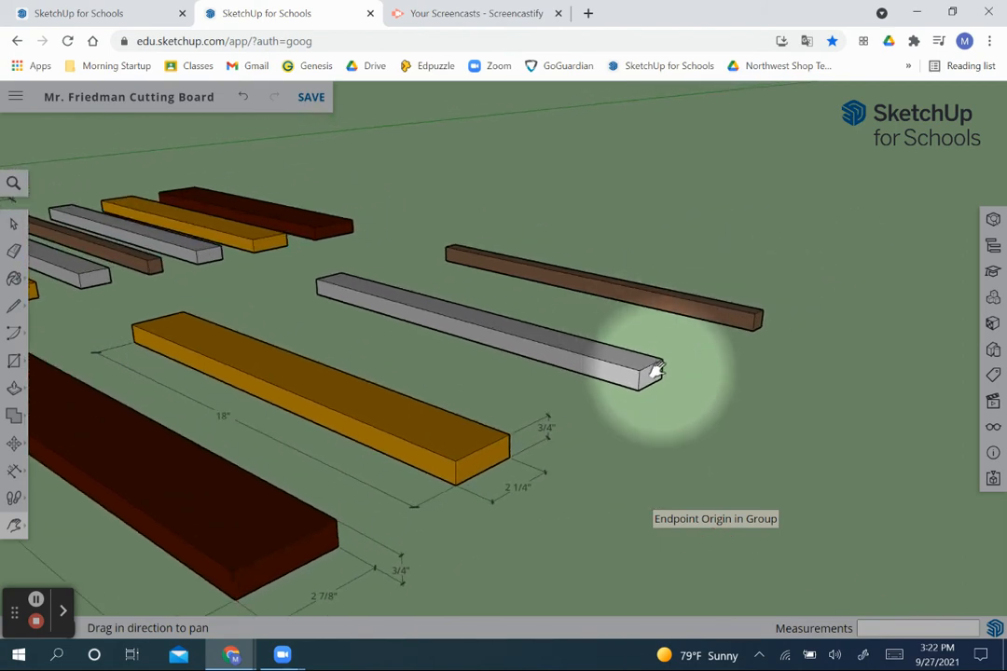
{"action": "scroll", "coordinate": [655, 372], "scroll_direction": "up", "scroll_amount": 4}
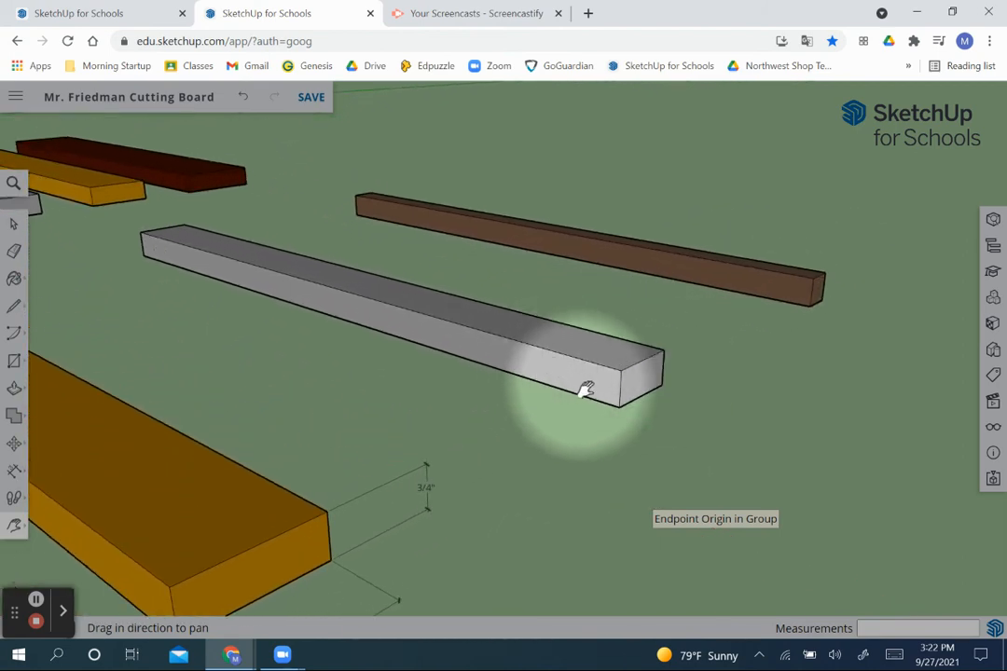
{"action": "key", "text": "t"}
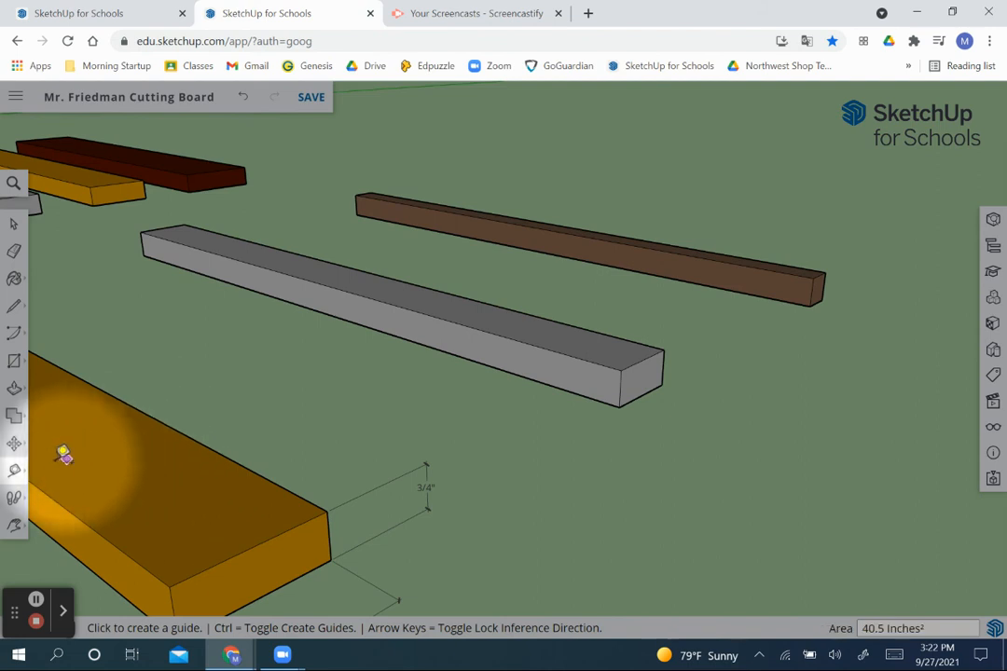
{"action": "left_click", "coordinate": [14, 469]}
{"action": "left_click", "coordinate": [85, 452]}
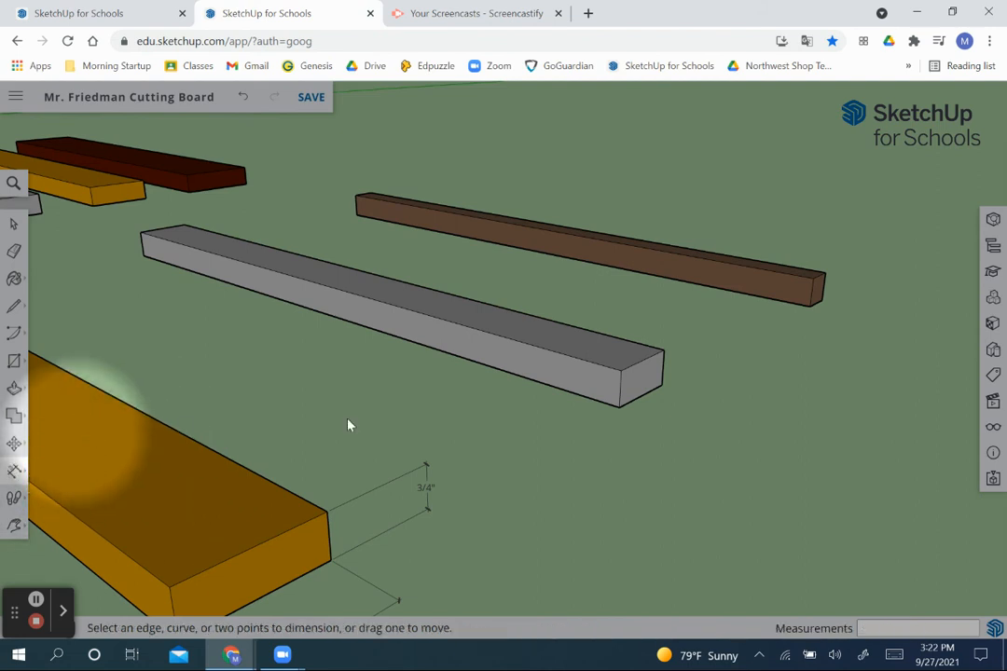
{"action": "left_click", "coordinate": [661, 383]}
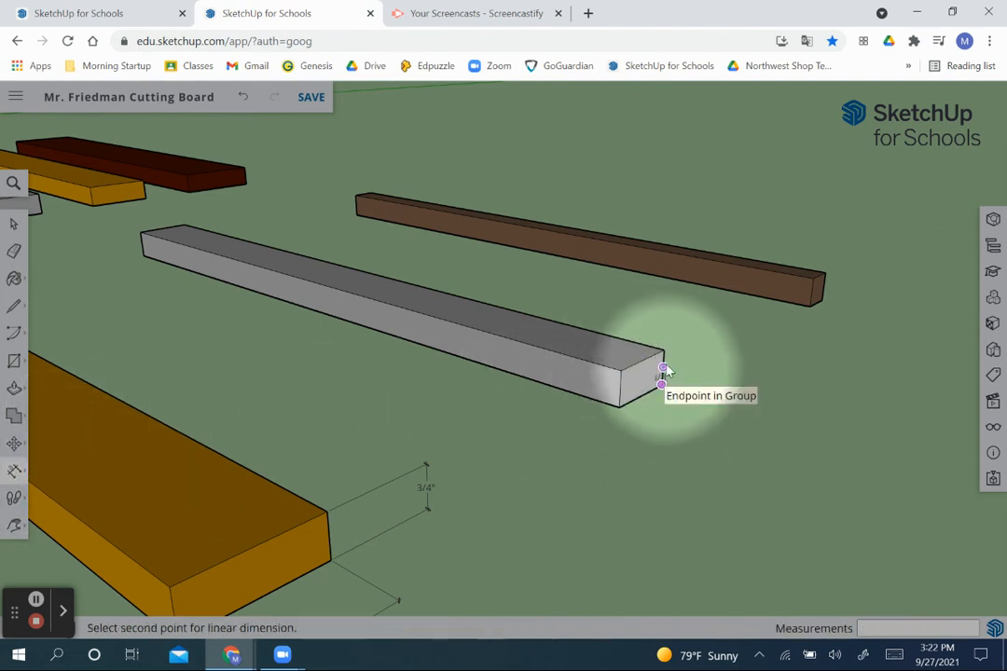
{"action": "left_click", "coordinate": [706, 337]}
Step: Dimension the width and length of the original gray strip along its bottom edges
{"action": "left_click", "coordinate": [619, 407]}
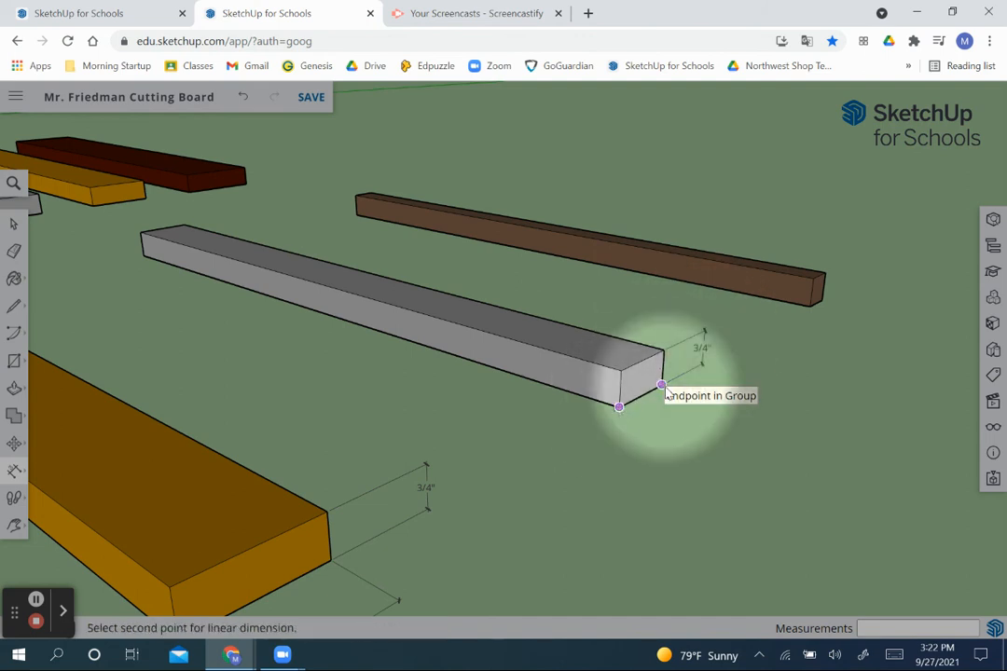
{"action": "left_click", "coordinate": [711, 410]}
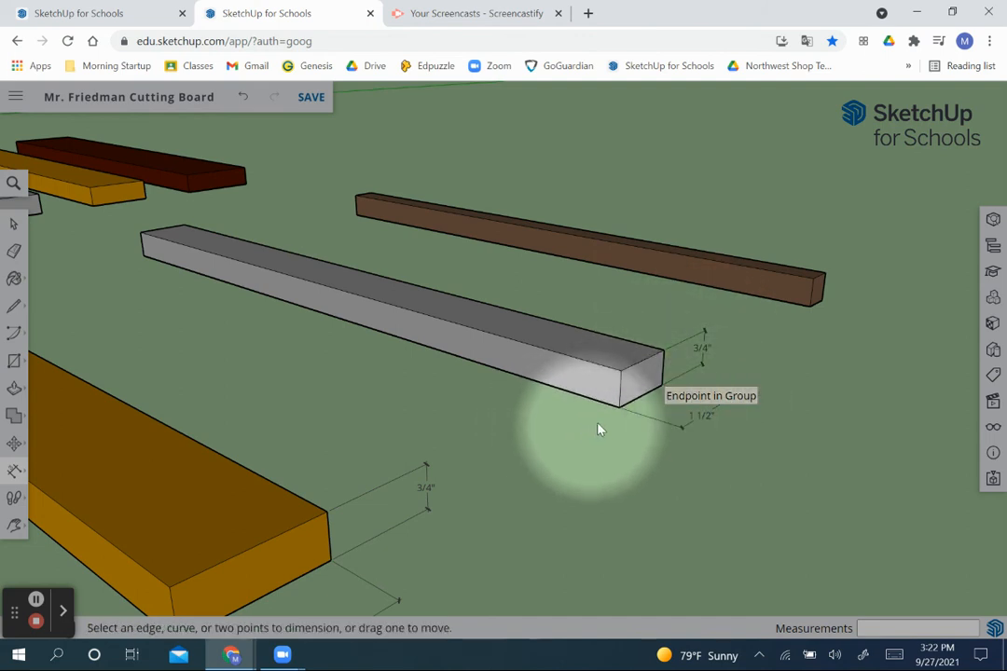
{"action": "left_click", "coordinate": [144, 256]}
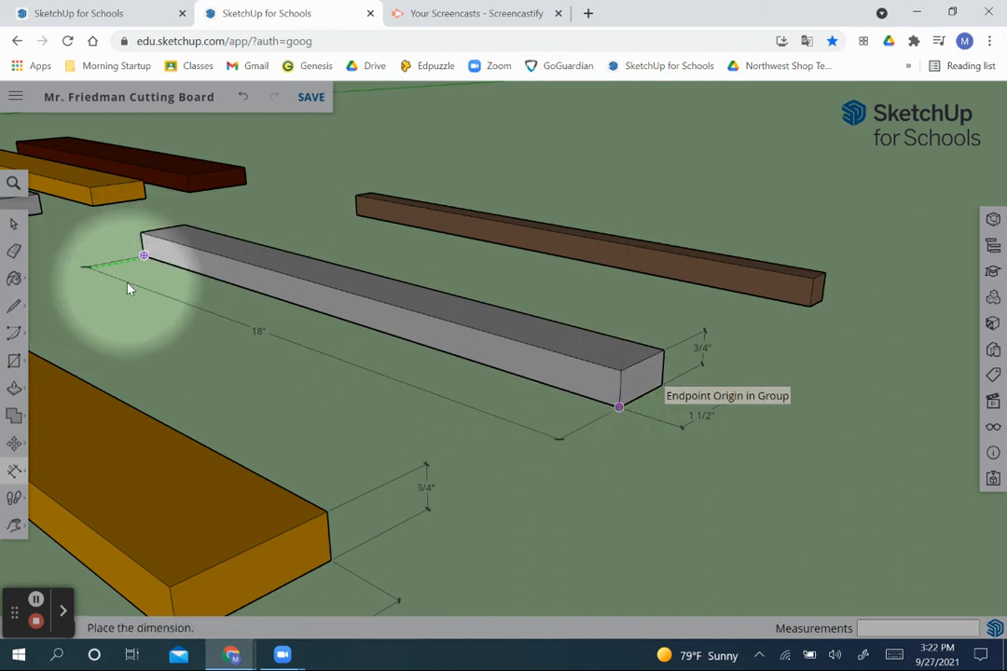
{"action": "left_click", "coordinate": [125, 288]}
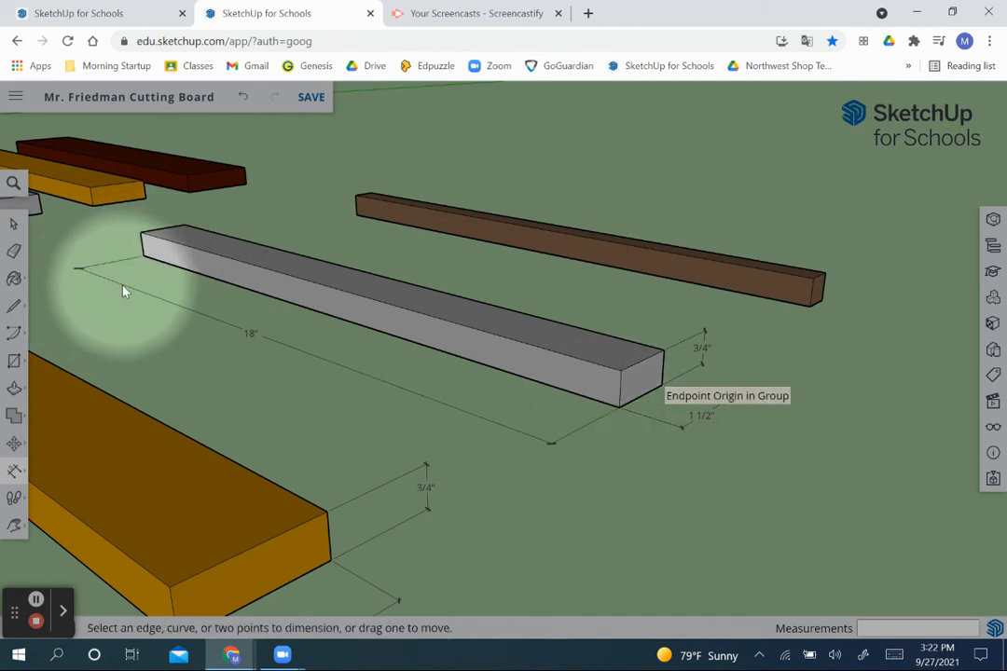
Step: Dimension the thickness and width of the original brown strip at its near end, offset outward along the red axis
{"action": "left_click", "coordinate": [825, 272]}
{"action": "left_click", "coordinate": [864, 263]}
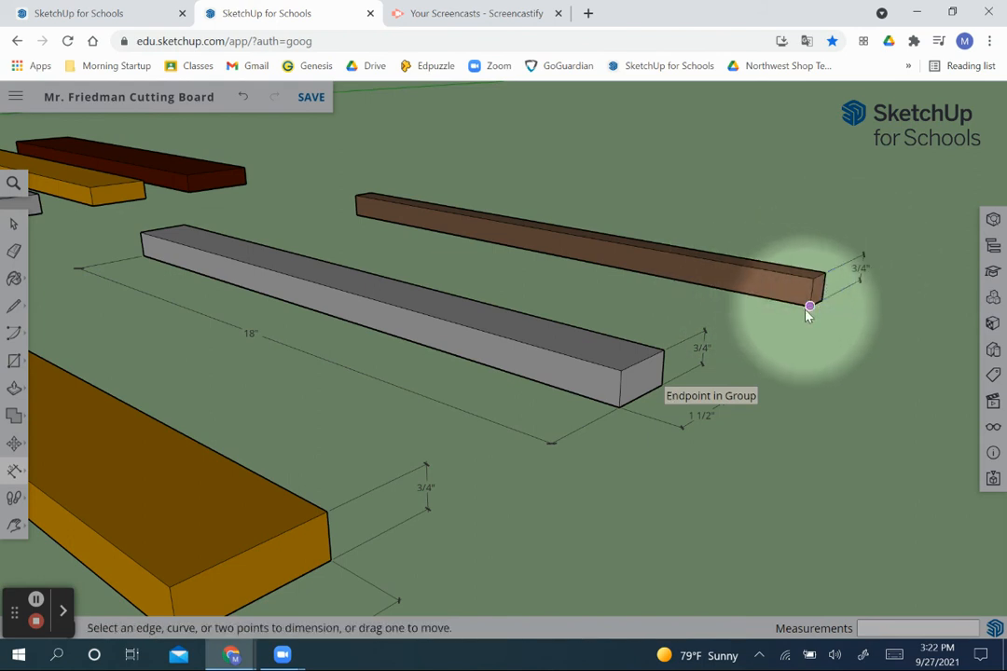
{"action": "left_click", "coordinate": [865, 314]}
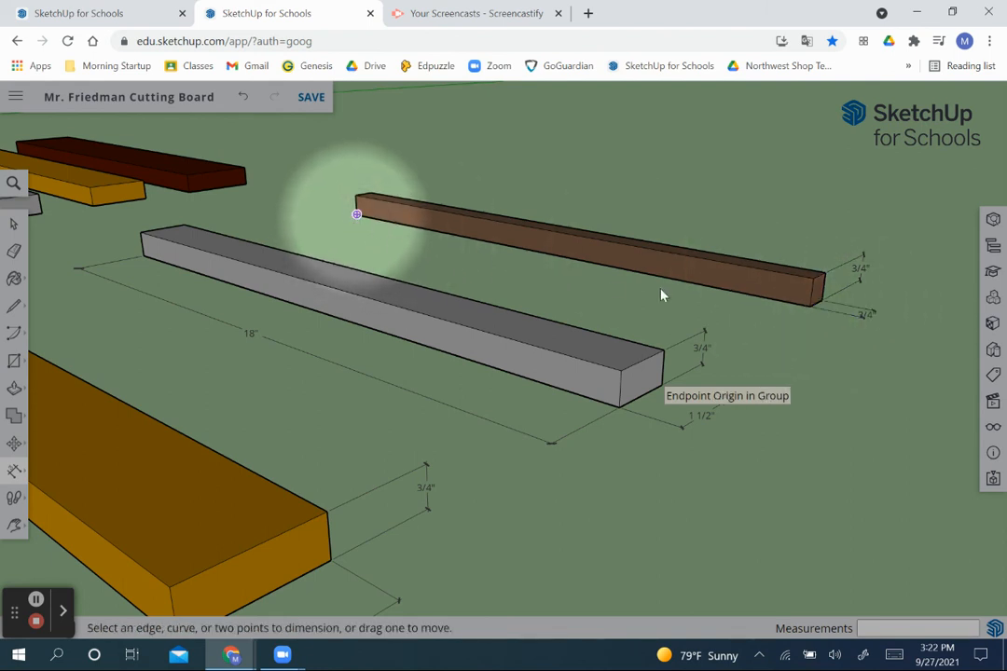
Step: Dimension the original brown strip's length along its front bottom edge, offset outward along the green axis
{"action": "left_click", "coordinate": [356, 214]}
{"action": "left_click", "coordinate": [809, 306]}
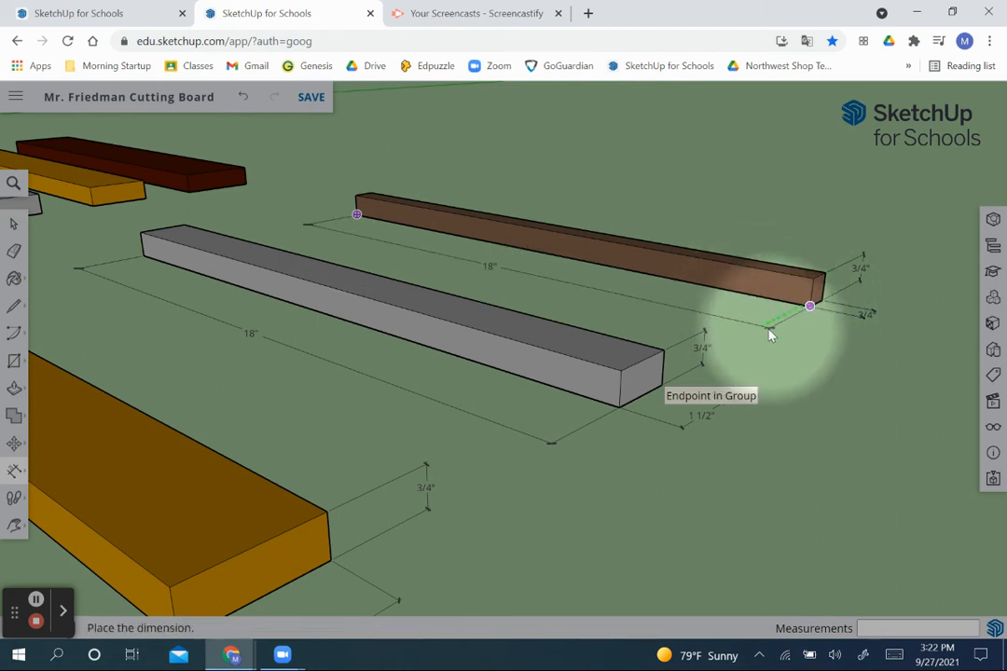
{"action": "left_click", "coordinate": [763, 333]}
Step: Add a leader text label reading "Mahogany- 2 Pieces" to the top face of the original dark red strip, placed in front of it
{"action": "scroll", "coordinate": [392, 354], "scroll_direction": "down", "scroll_amount": 5}
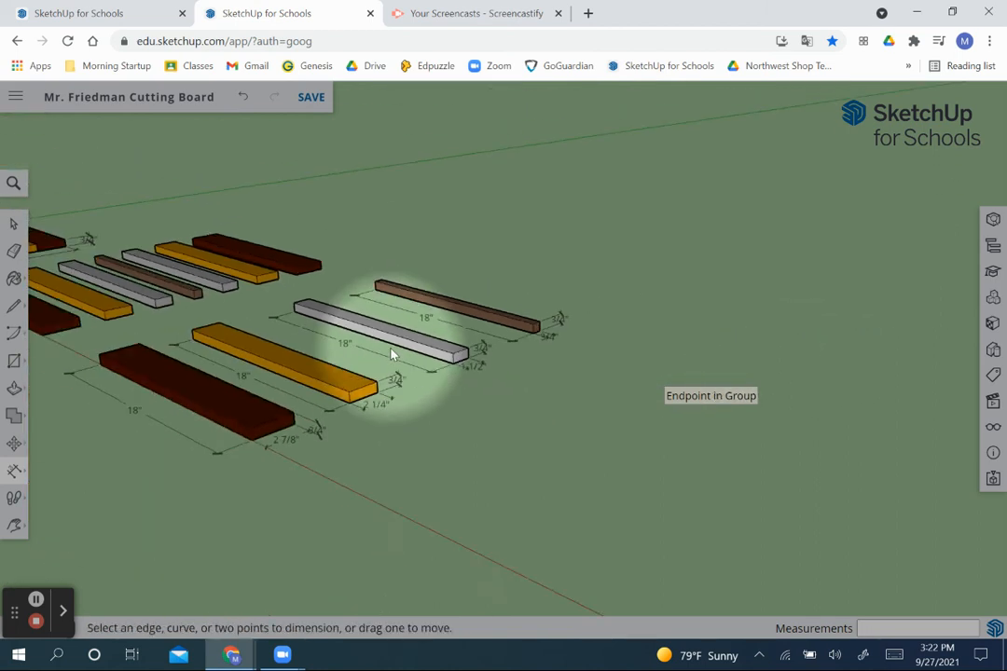
{"action": "scroll", "coordinate": [299, 349], "scroll_direction": "down", "scroll_amount": 3}
{"action": "scroll", "coordinate": [238, 357], "scroll_direction": "up", "scroll_amount": 2}
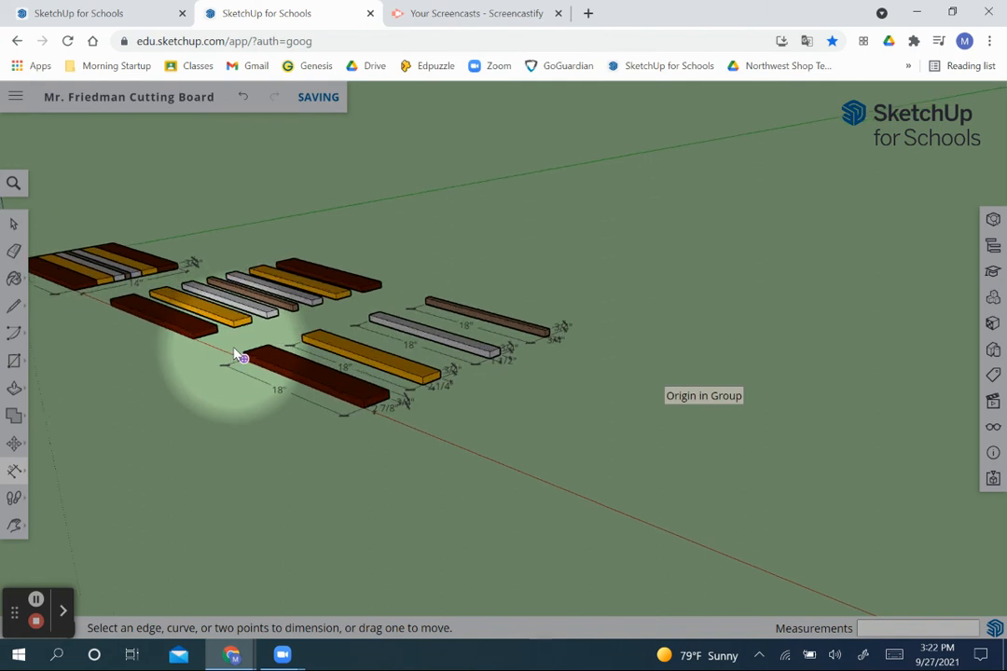
{"action": "scroll", "coordinate": [233, 366], "scroll_direction": "up", "scroll_amount": 4}
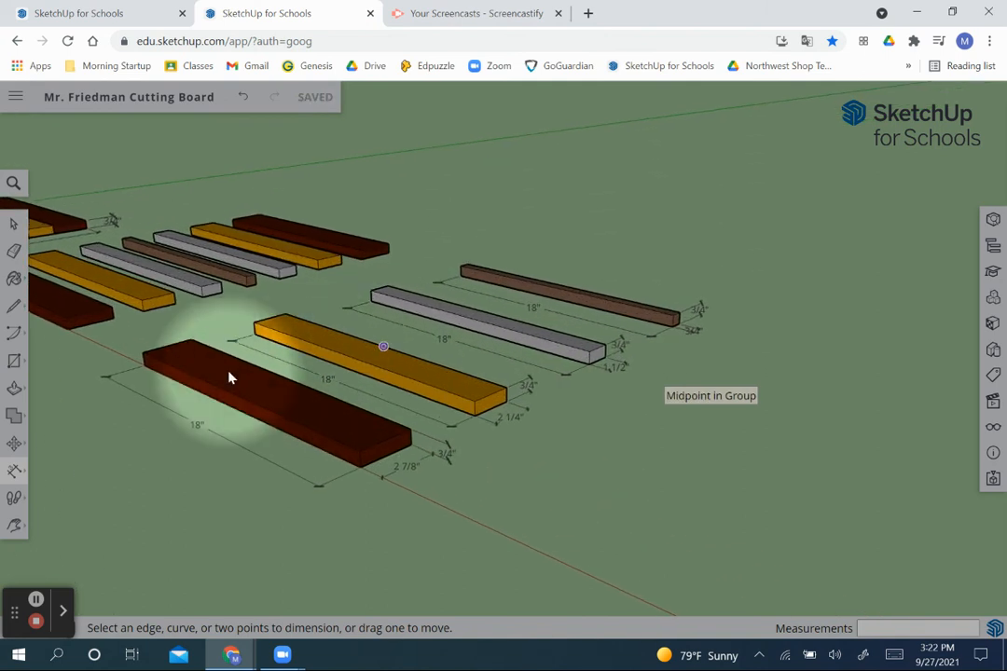
{"action": "scroll", "coordinate": [230, 378], "scroll_direction": "up", "scroll_amount": 3}
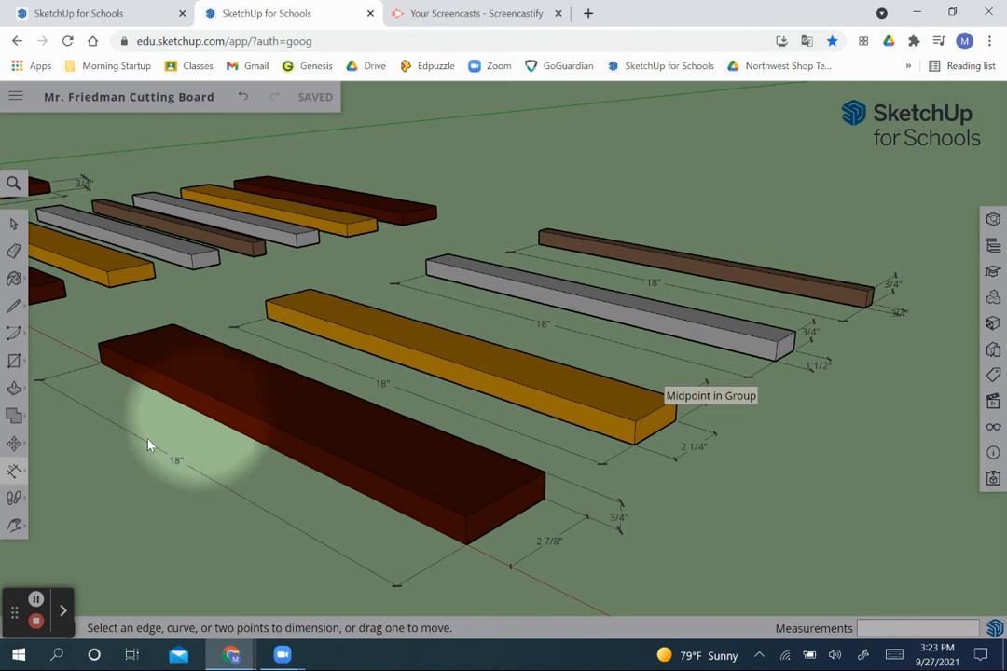
{"action": "left_click", "coordinate": [14, 471]}
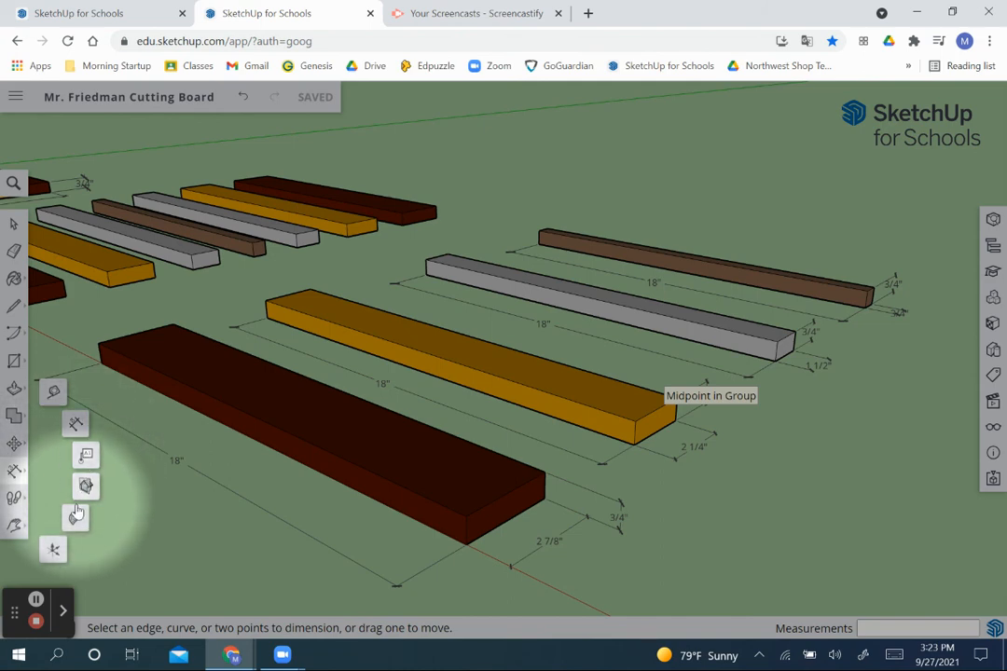
{"action": "left_click", "coordinate": [85, 455]}
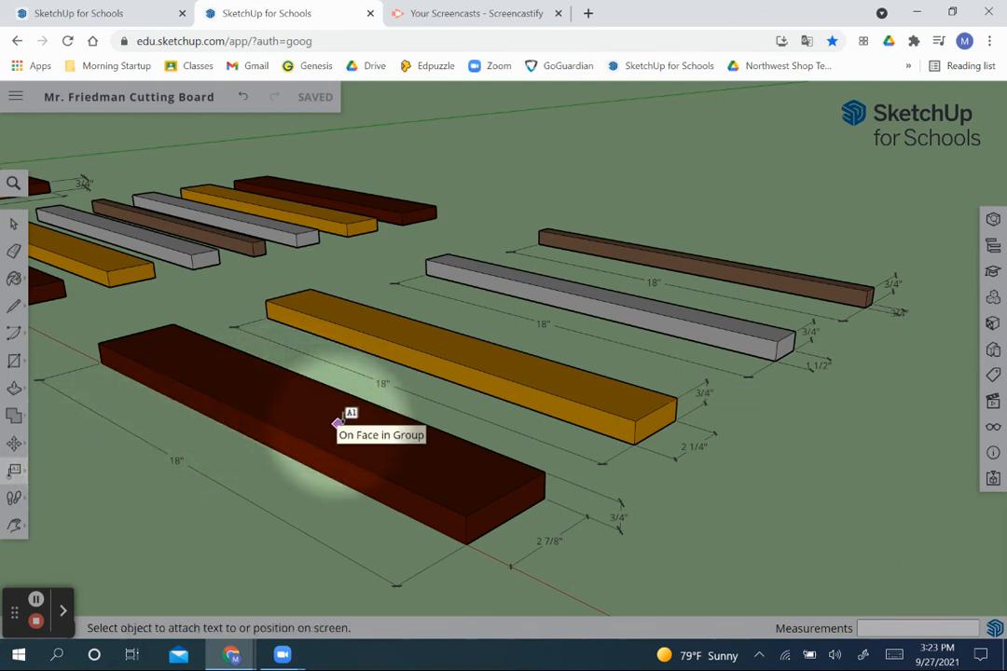
{"action": "left_click", "coordinate": [340, 422]}
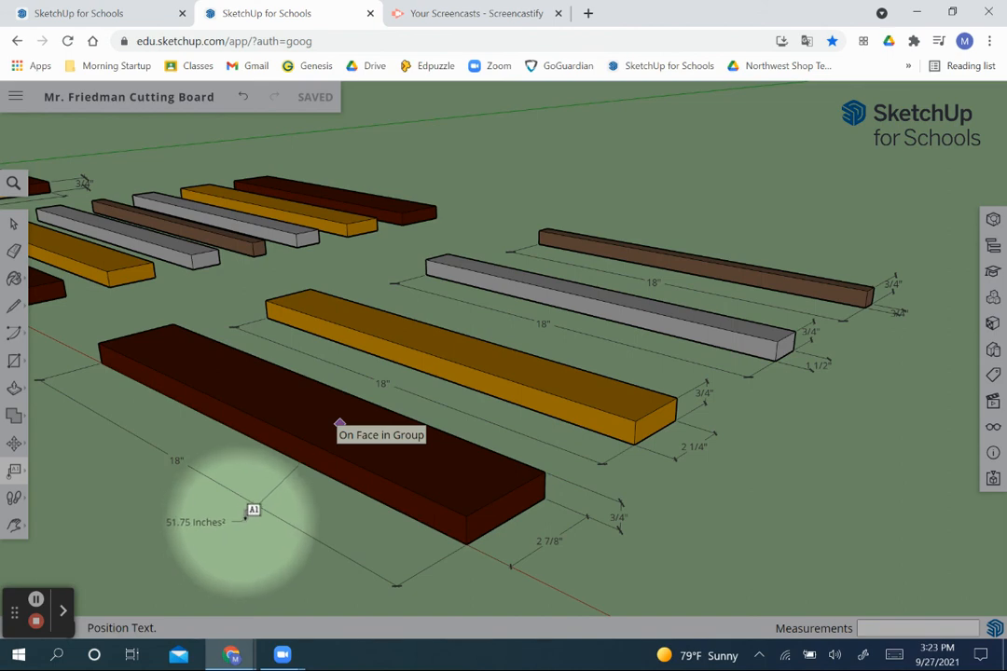
{"action": "left_click", "coordinate": [247, 514]}
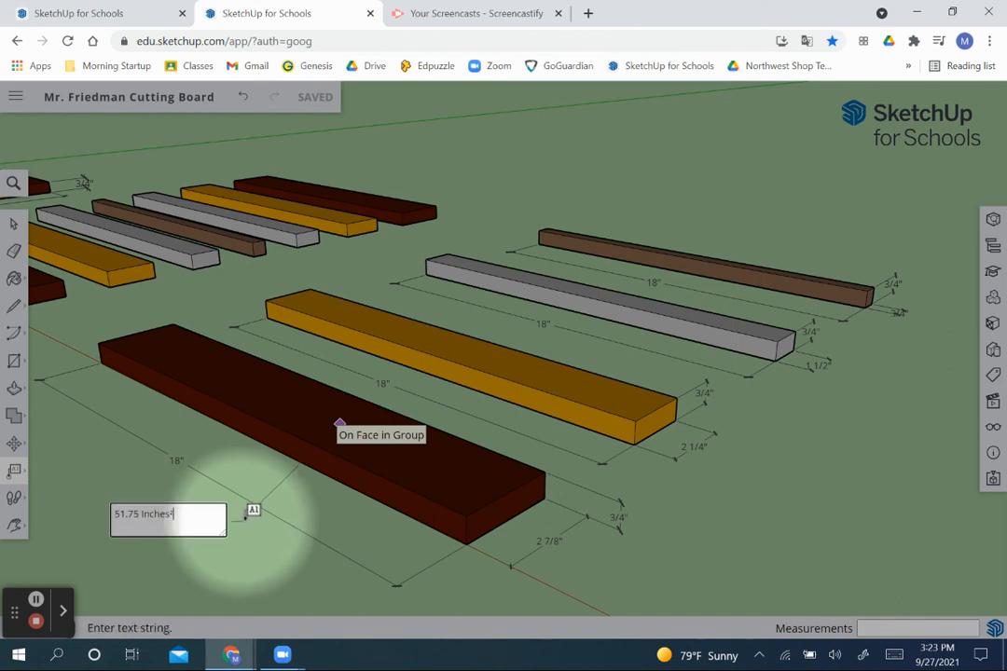
{"action": "left_click_drag", "start_coordinate": [198, 517], "coordinate": [82, 501]}
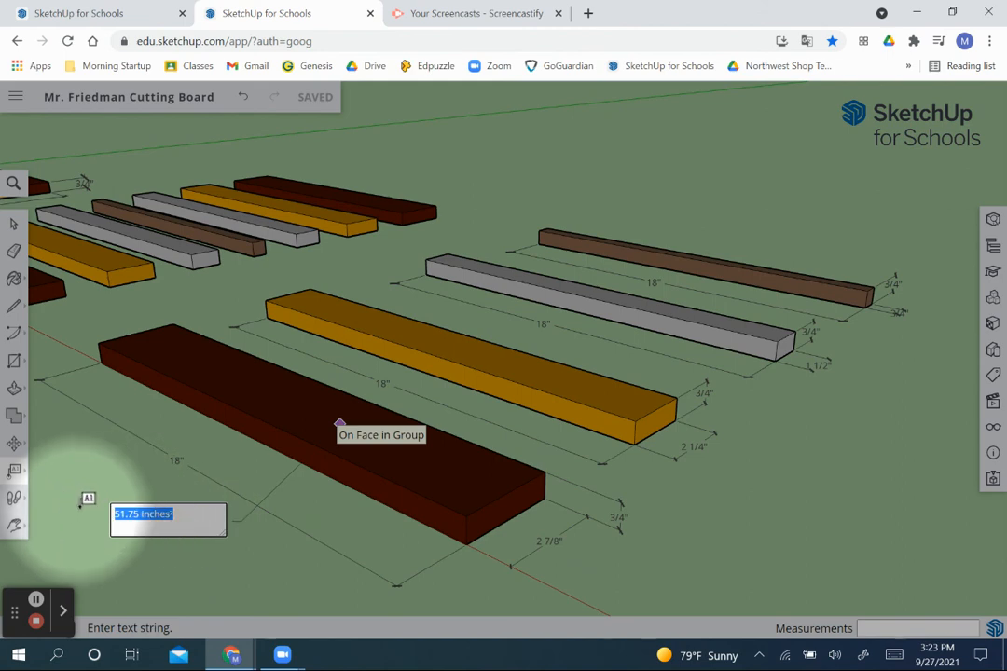
{"action": "type", "text": "Mahogany- 2 Pieces"}
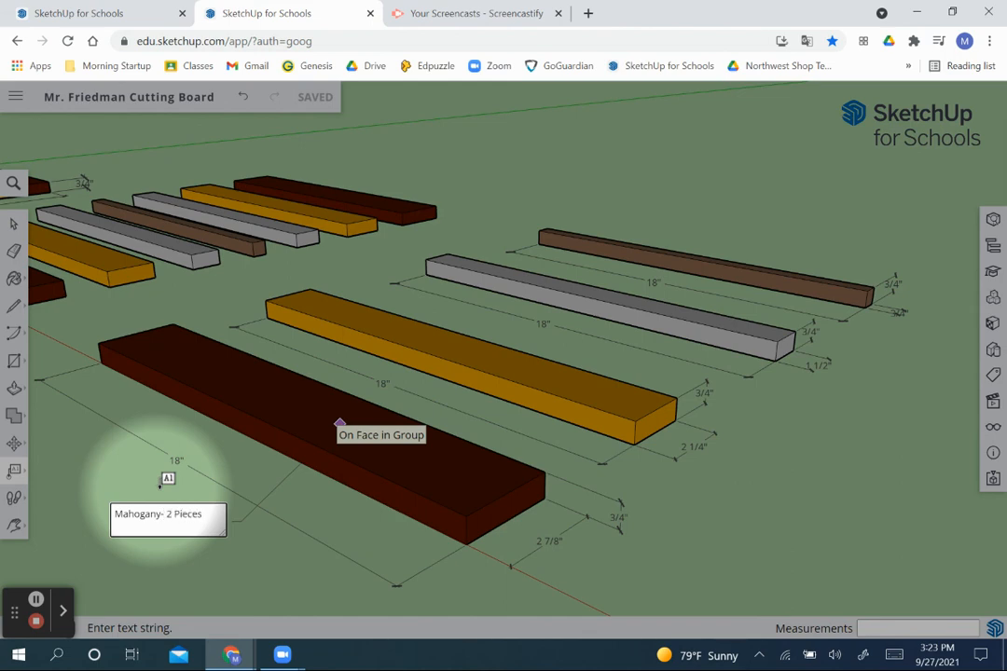
{"action": "left_click", "coordinate": [253, 546]}
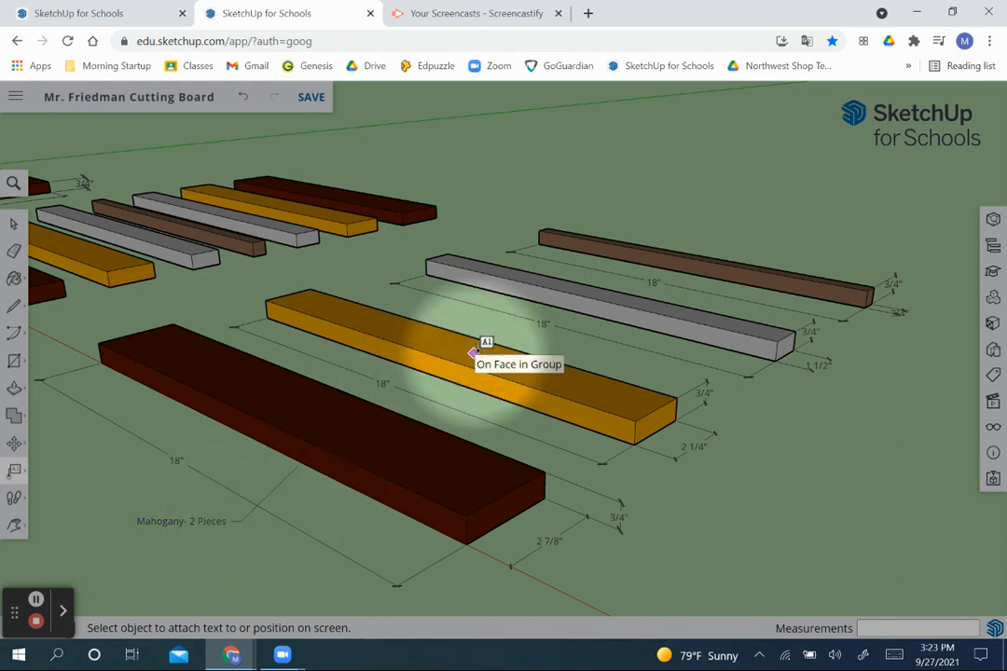
Step: Add a leader text label reading "Cherry- 2 Pieces" to the top face of the original yellow strip, placed behind it
{"action": "left_click", "coordinate": [473, 354]}
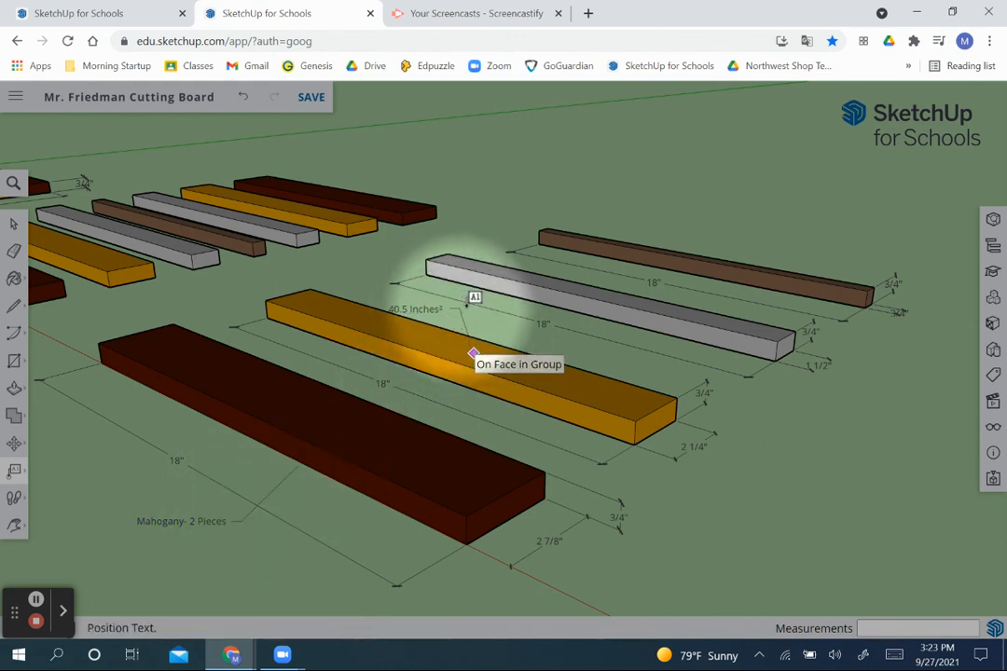
{"action": "left_click", "coordinate": [473, 303]}
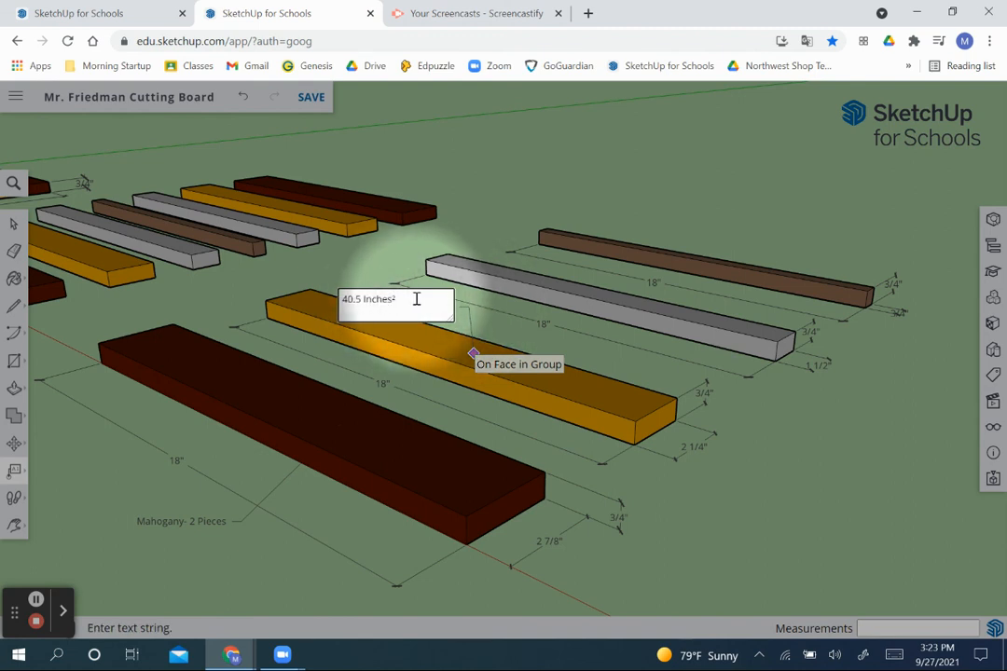
{"action": "left_click_drag", "start_coordinate": [416, 298], "coordinate": [263, 286]}
{"action": "type", "text": "Cherry- 2 Pieces"}
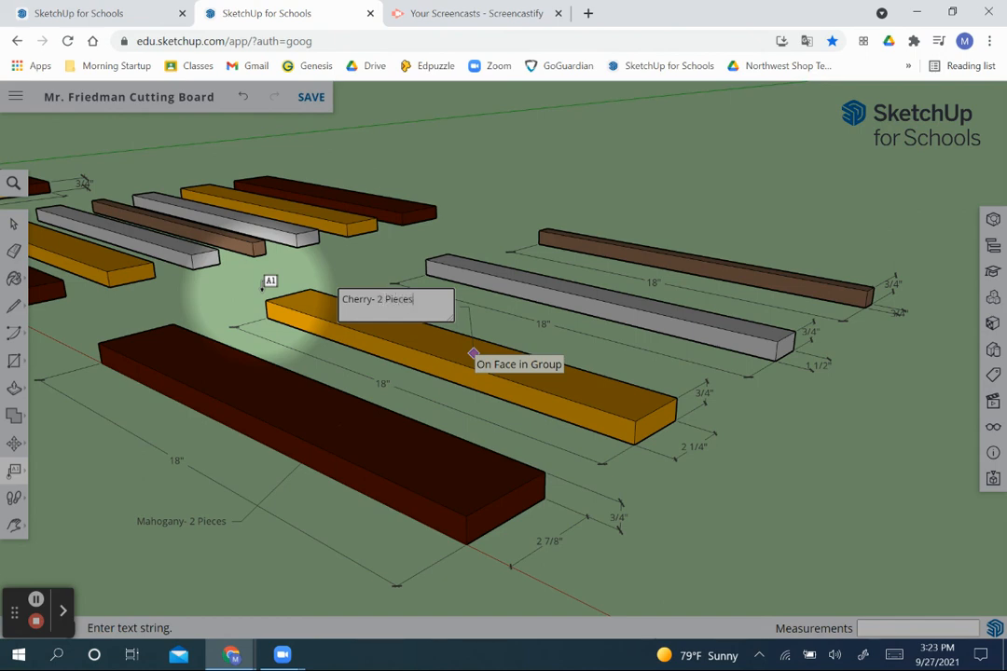
{"action": "left_click", "coordinate": [397, 361]}
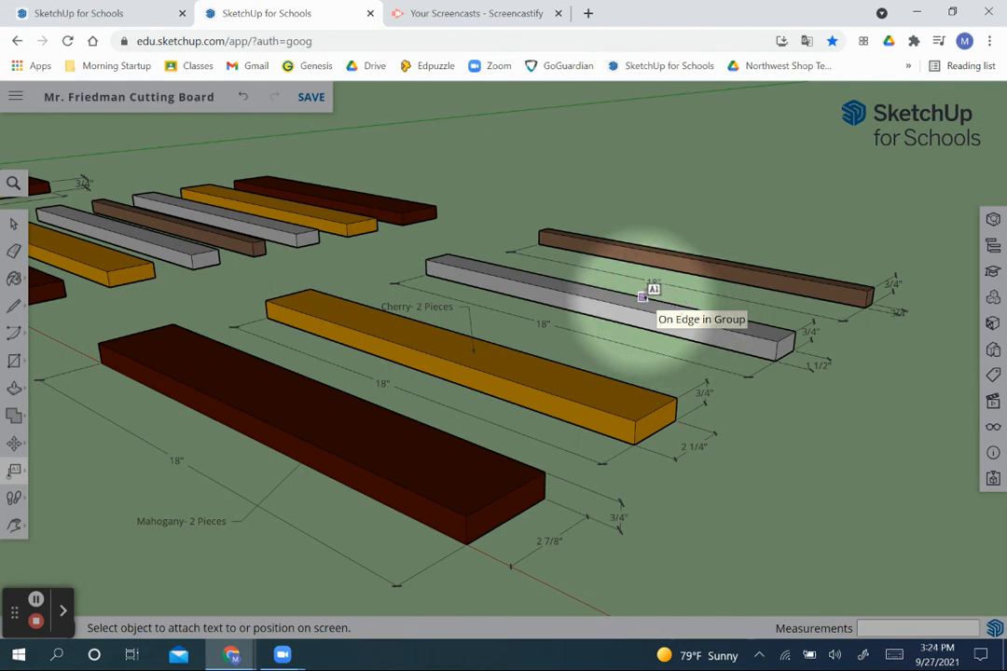
Step: Add a leader text label reading "Poplar - 2 Pieces" to the top face of the original gray strip, placed in front of it
{"action": "scroll", "coordinate": [624, 304], "scroll_direction": "up", "scroll_amount": 4}
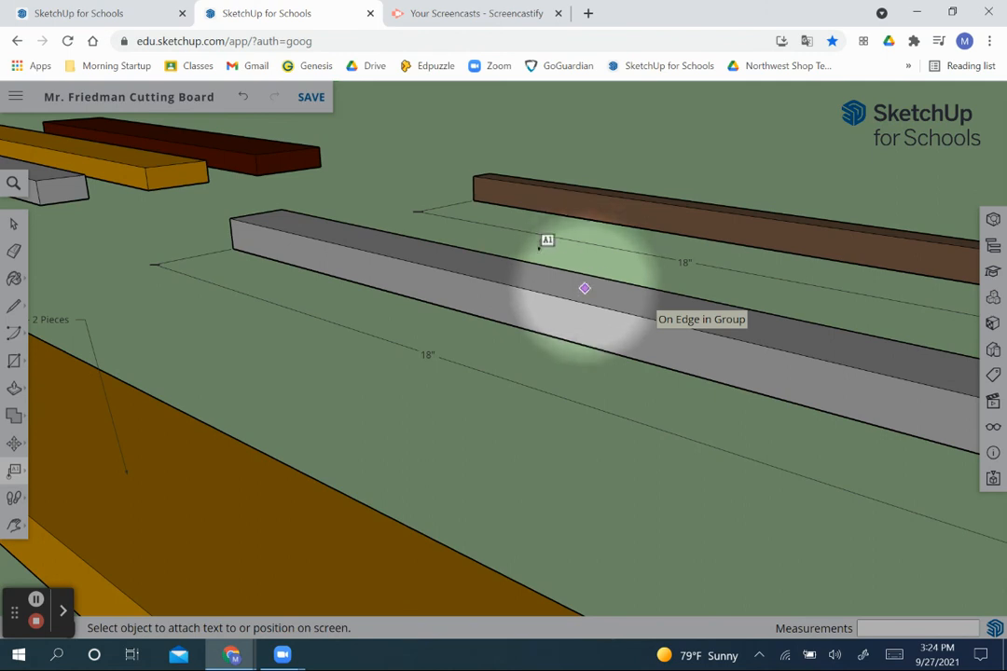
{"action": "left_click", "coordinate": [584, 288]}
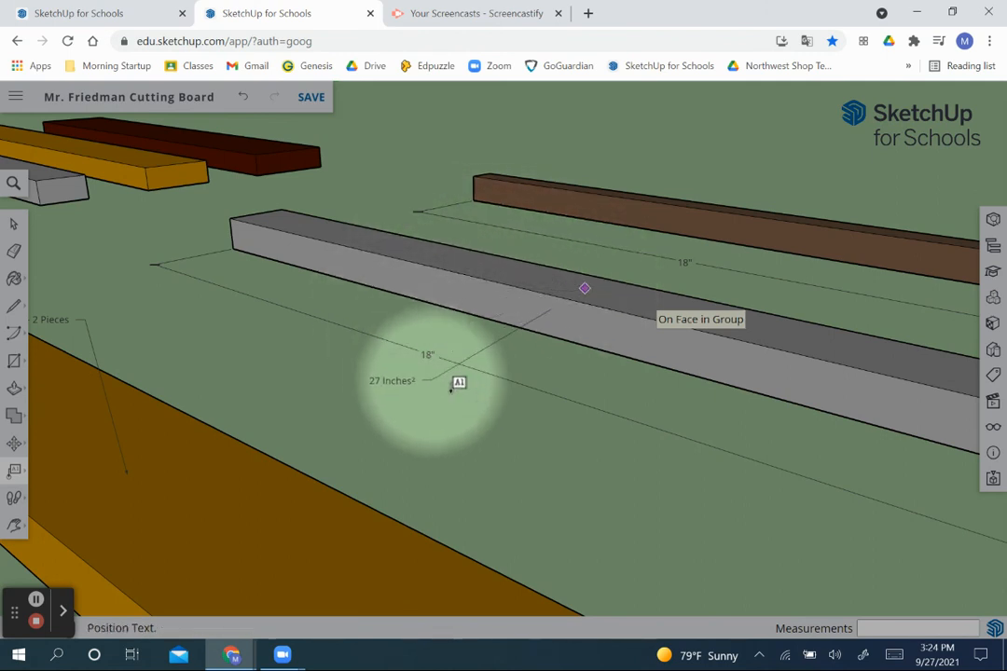
{"action": "left_click", "coordinate": [564, 424]}
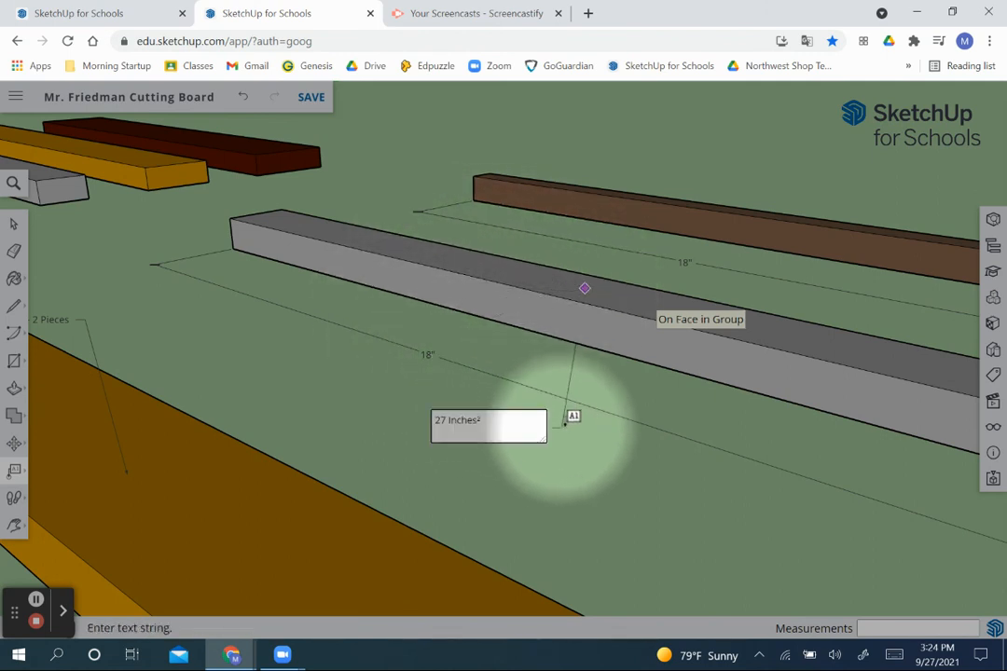
{"action": "left_click_drag", "start_coordinate": [518, 421], "coordinate": [319, 380]}
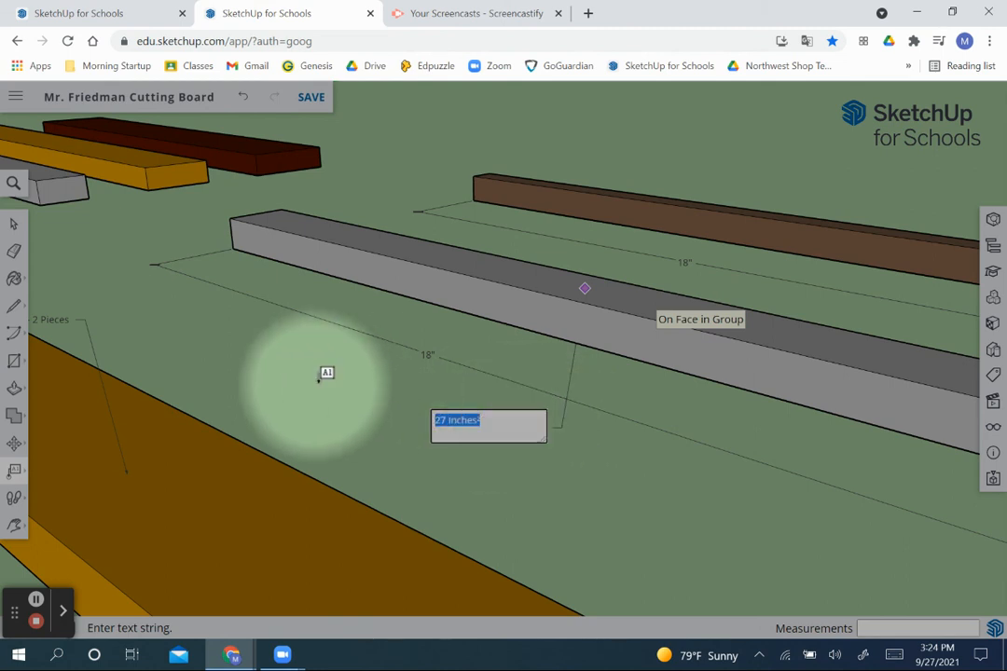
{"action": "type", "text": "Poplar - 2 Pi"}
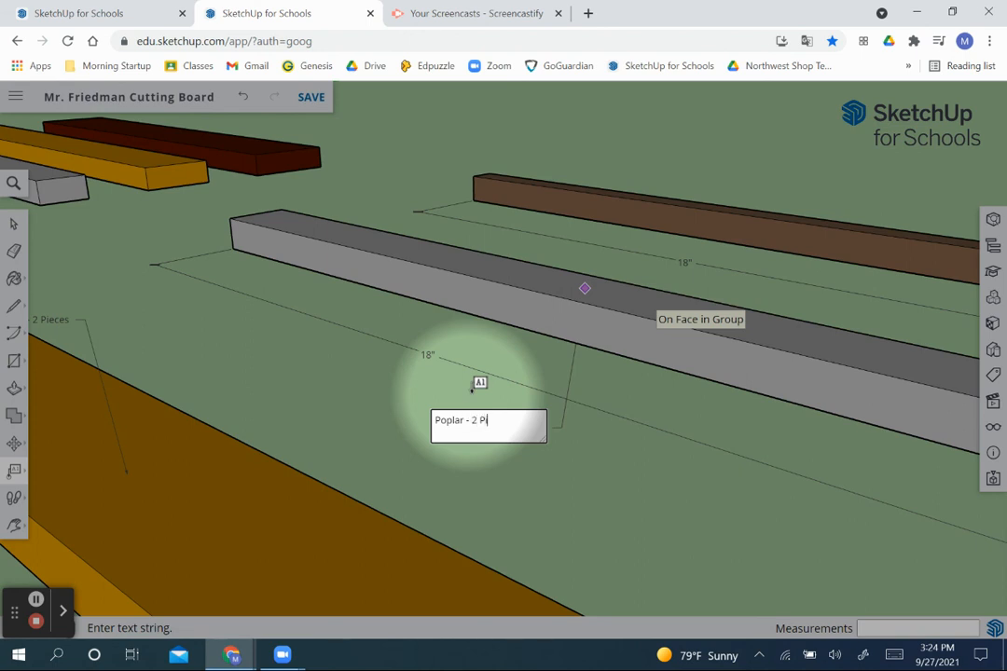
{"action": "type", "text": "eces"}
{"action": "left_click", "coordinate": [629, 463]}
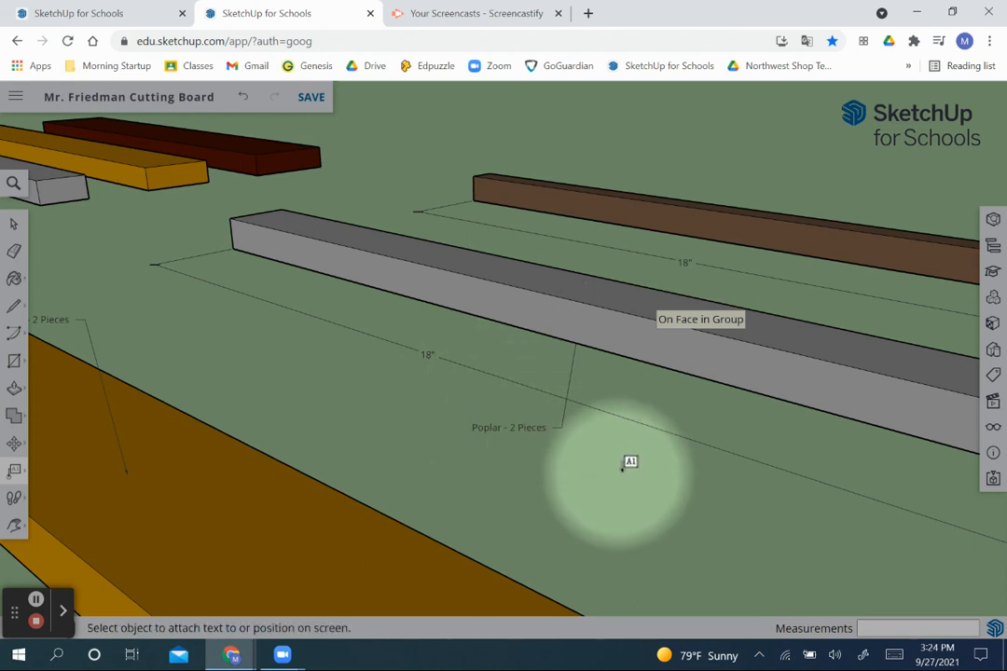
Step: Add a leader text label reading "Red Oak - 1 Piece" to the top face of the original brown strip, placed behind it
{"action": "scroll", "coordinate": [663, 367], "scroll_direction": "down", "scroll_amount": 5}
{"action": "scroll", "coordinate": [658, 371], "scroll_direction": "down", "scroll_amount": 3}
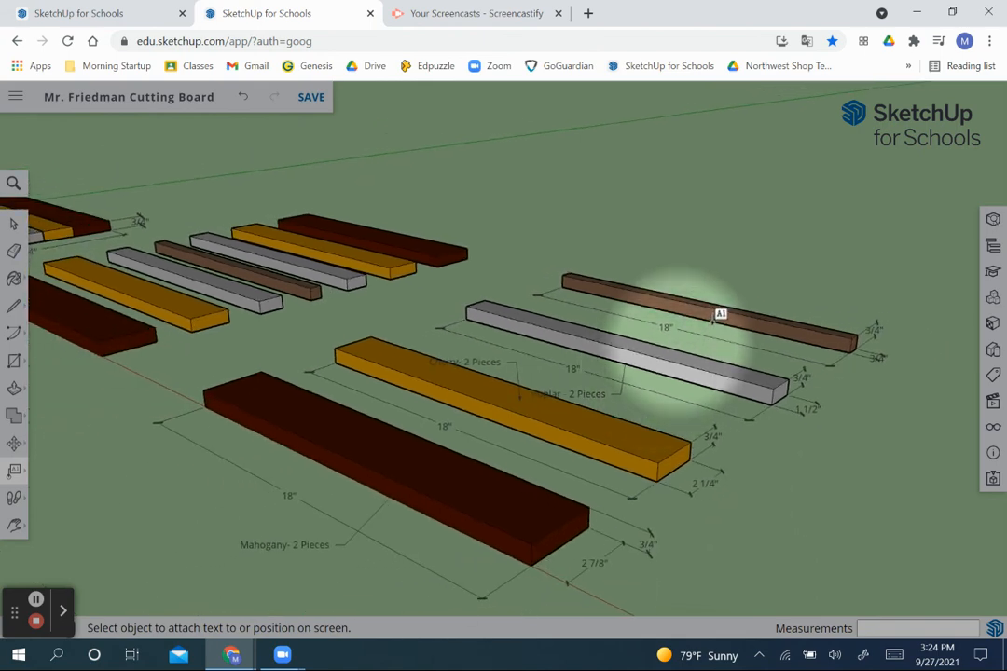
{"action": "scroll", "coordinate": [739, 315], "scroll_direction": "up", "scroll_amount": 5}
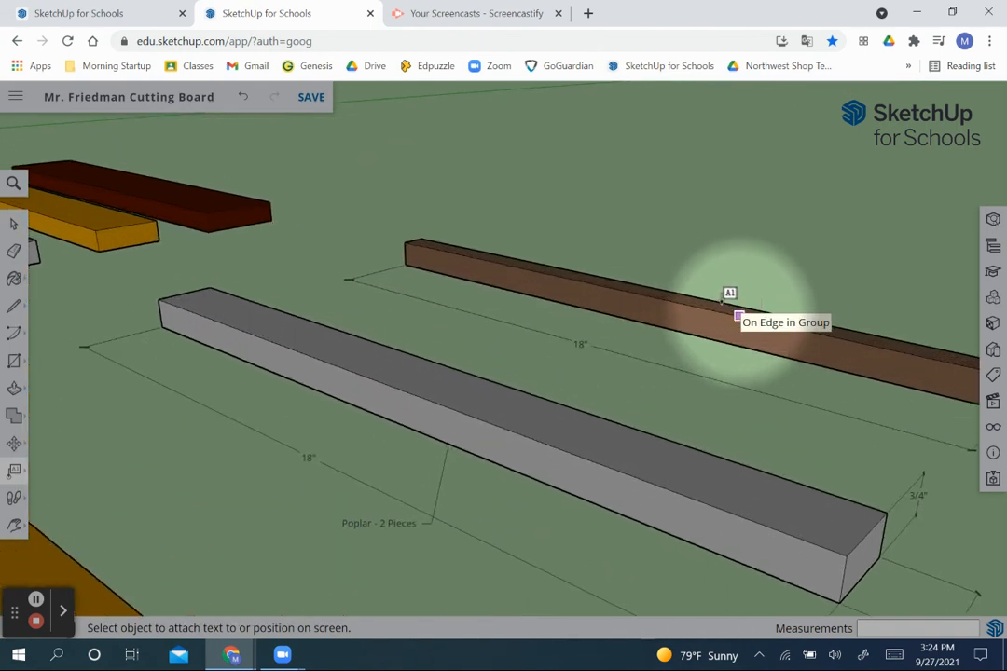
{"action": "scroll", "coordinate": [732, 315], "scroll_direction": "up", "scroll_amount": 5}
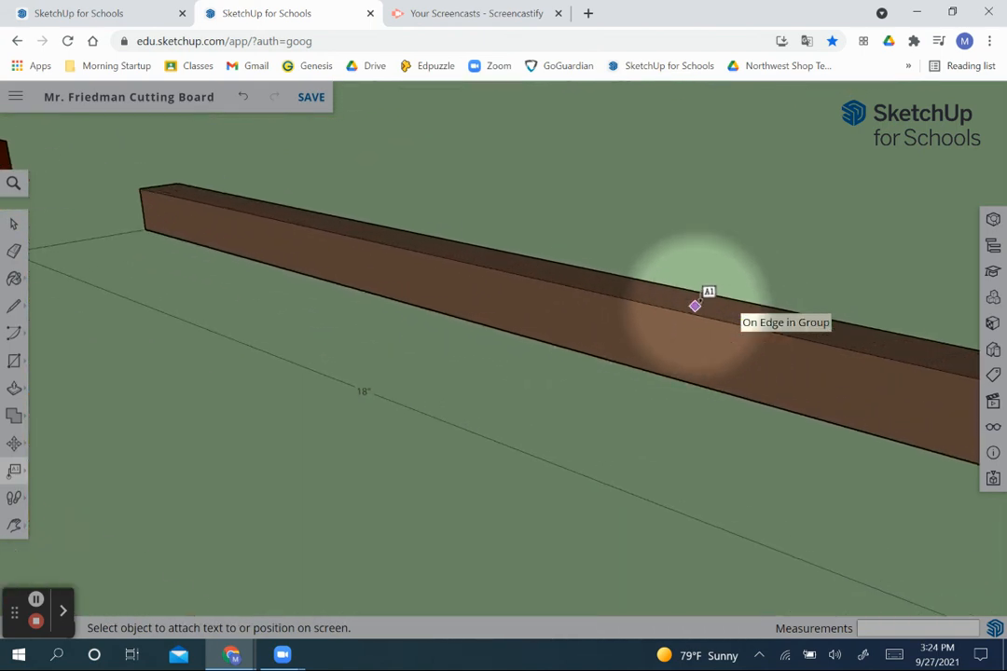
{"action": "left_click", "coordinate": [697, 301]}
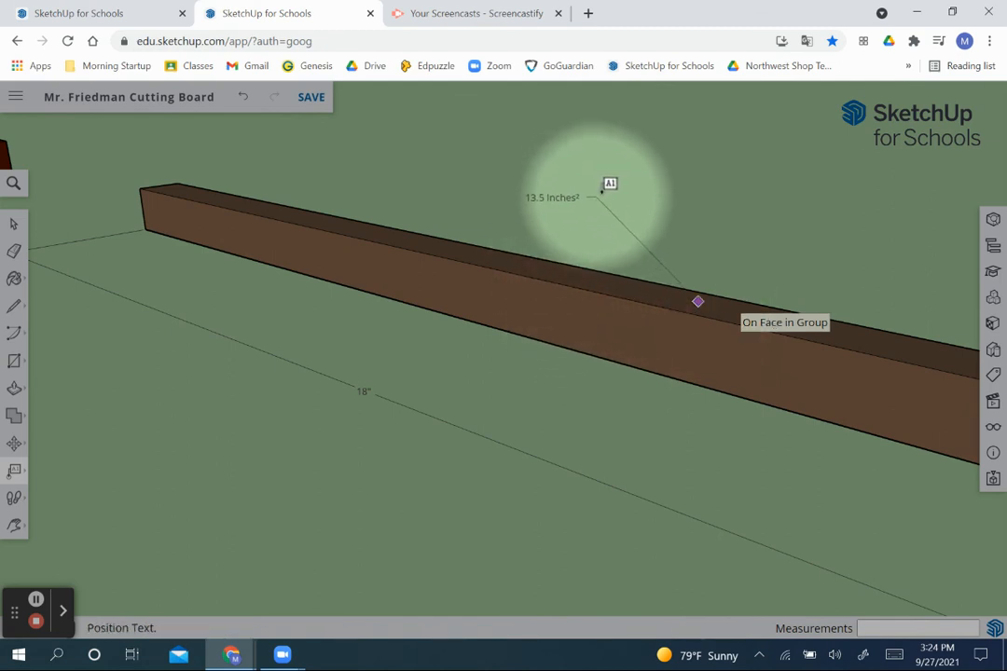
{"action": "left_click", "coordinate": [632, 173]}
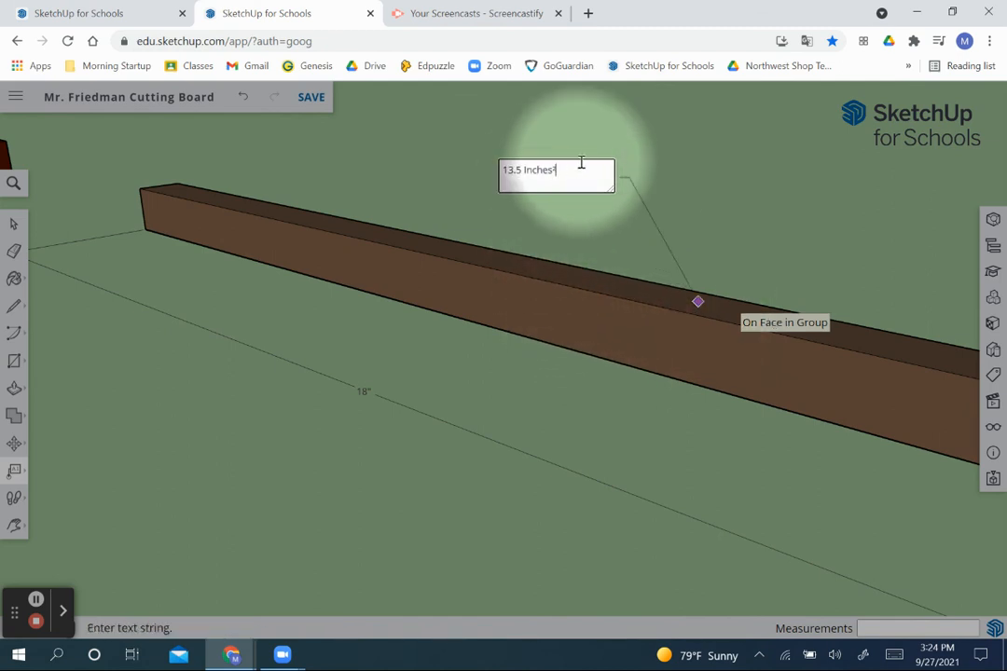
{"action": "left_click_drag", "start_coordinate": [580, 162], "coordinate": [440, 140]}
{"action": "type", "text": "Red Oak - 1 Piece"}
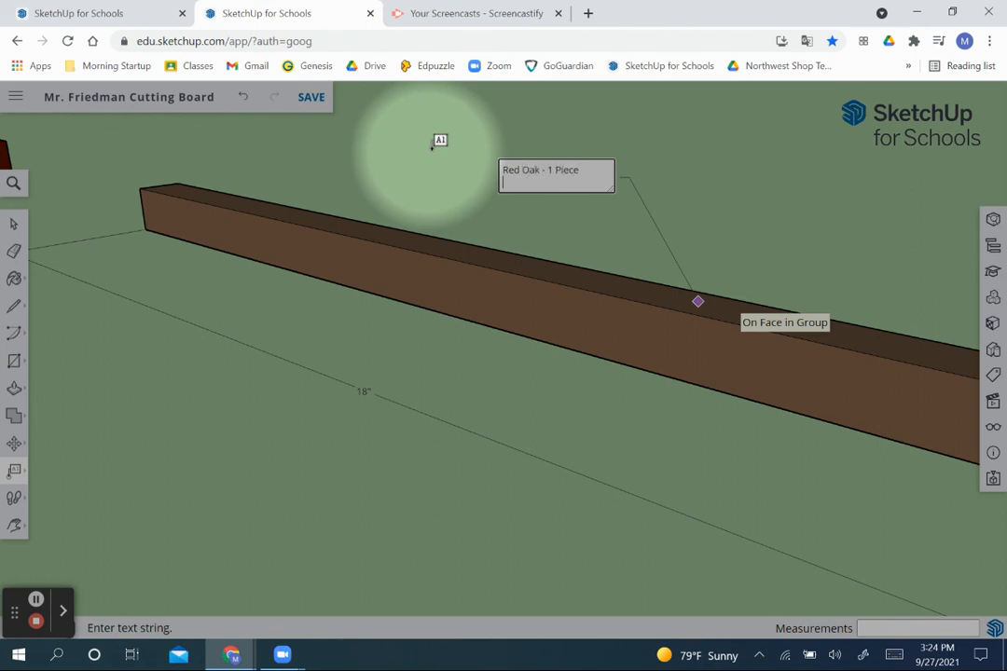
{"action": "left_click", "coordinate": [634, 113]}
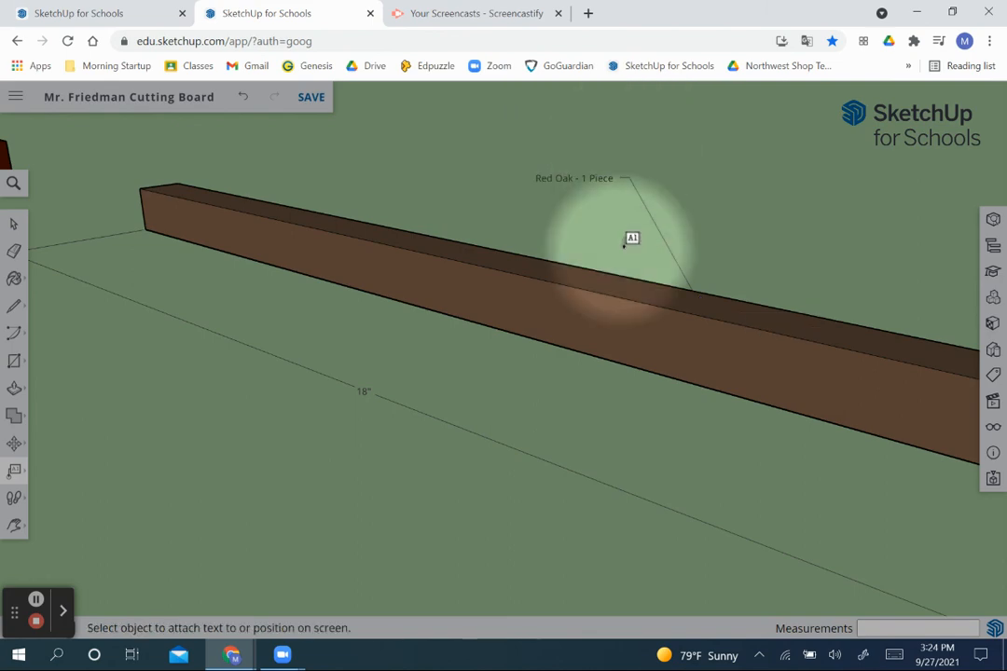
Step: Review the assembled board, the spread layout and the labelled original strips together in one view
{"action": "scroll", "coordinate": [632, 240], "scroll_direction": "down", "scroll_amount": 6}
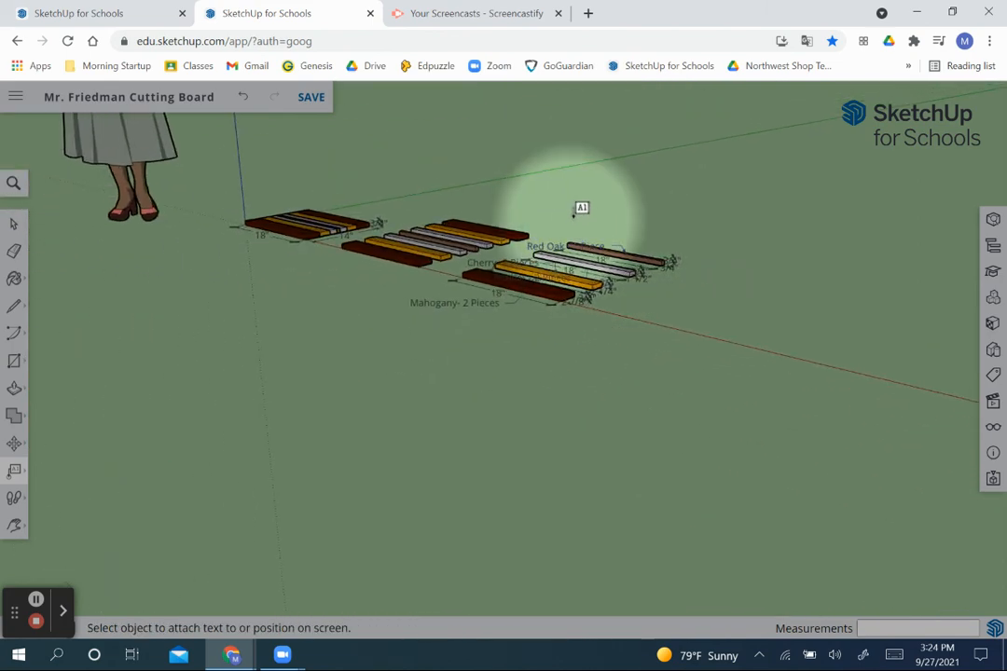
{"action": "scroll", "coordinate": [582, 207], "scroll_direction": "up", "scroll_amount": 3}
{"action": "scroll", "coordinate": [513, 253], "scroll_direction": "up", "scroll_amount": 2}
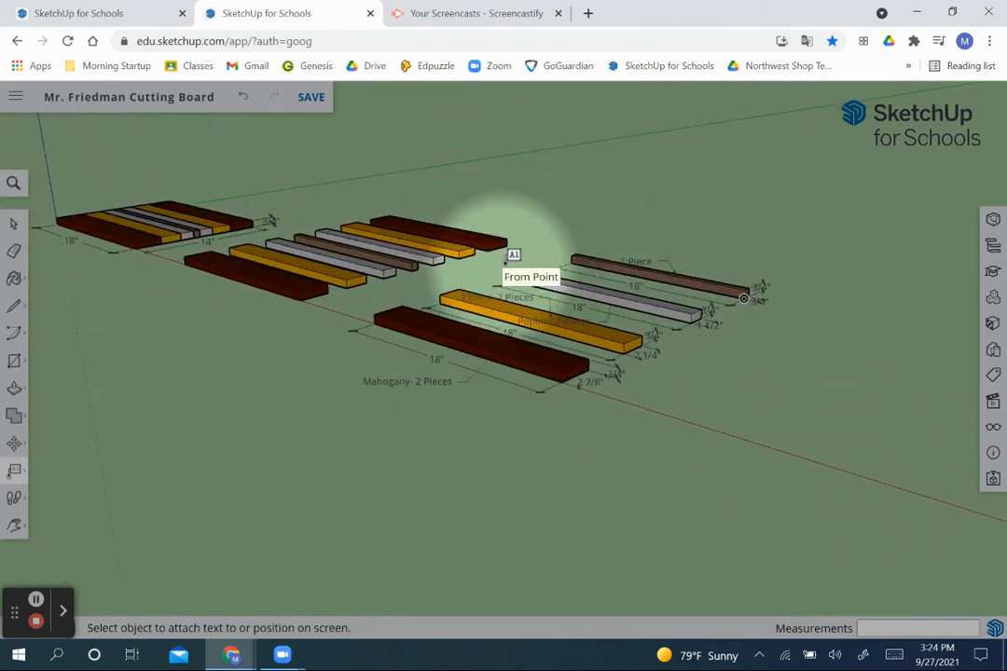
{"action": "scroll", "coordinate": [512, 254], "scroll_direction": "up", "scroll_amount": 2}
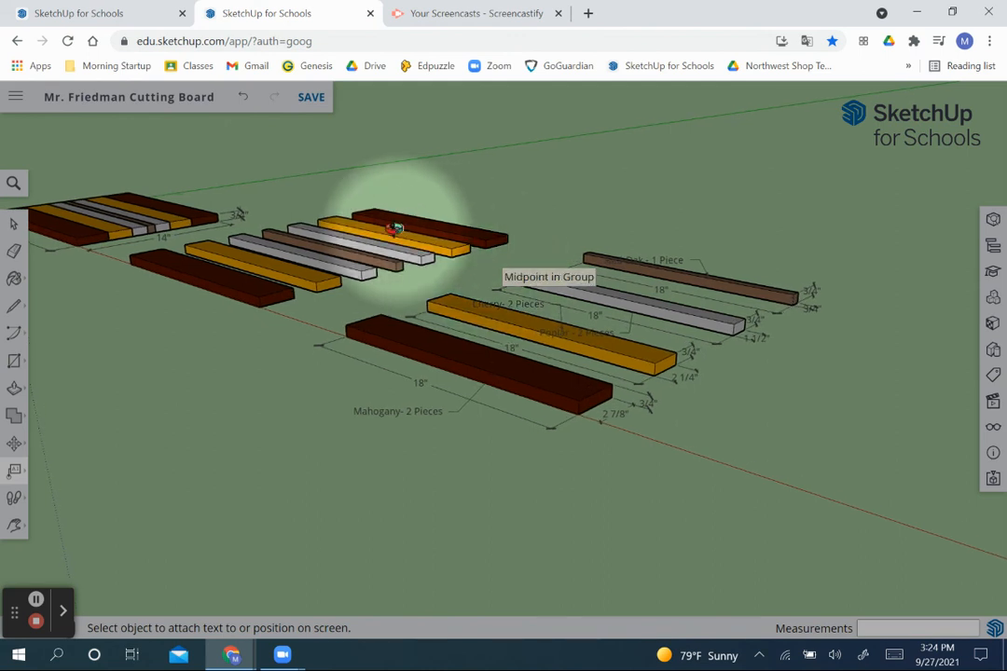
{"action": "key", "text": "o"}
{"action": "key", "text": "h"}
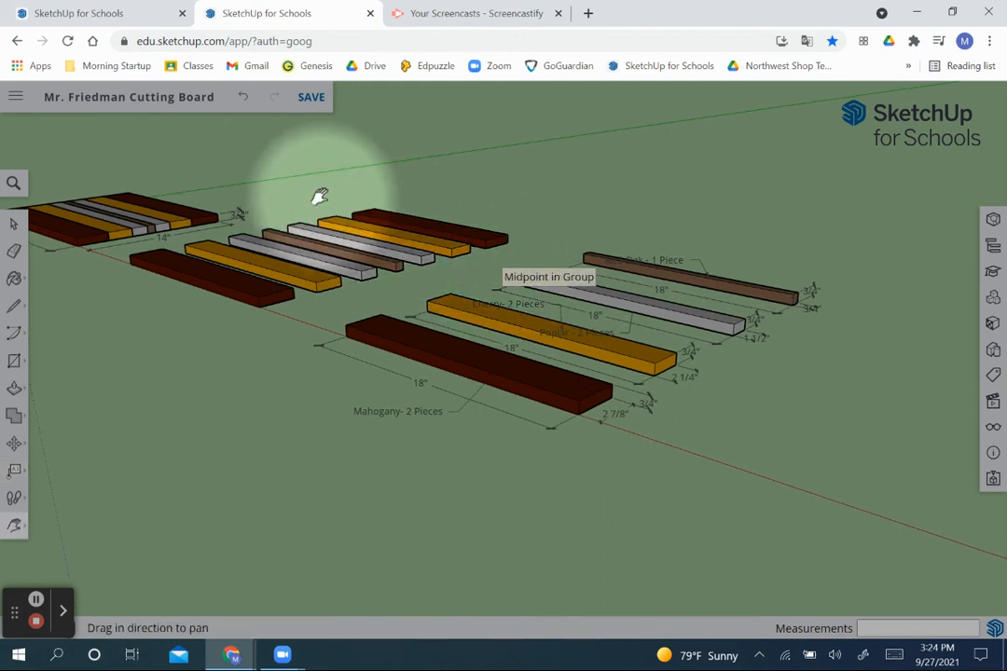
{"action": "left_click_drag", "start_coordinate": [320, 196], "coordinate": [421, 272]}
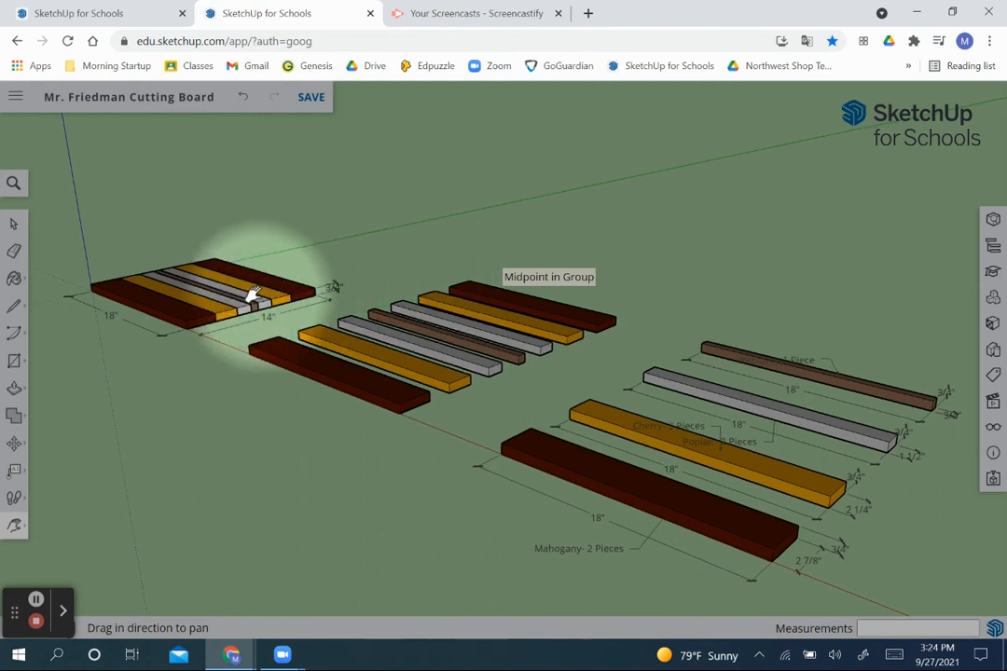
{"action": "left_click", "coordinate": [65, 611]}
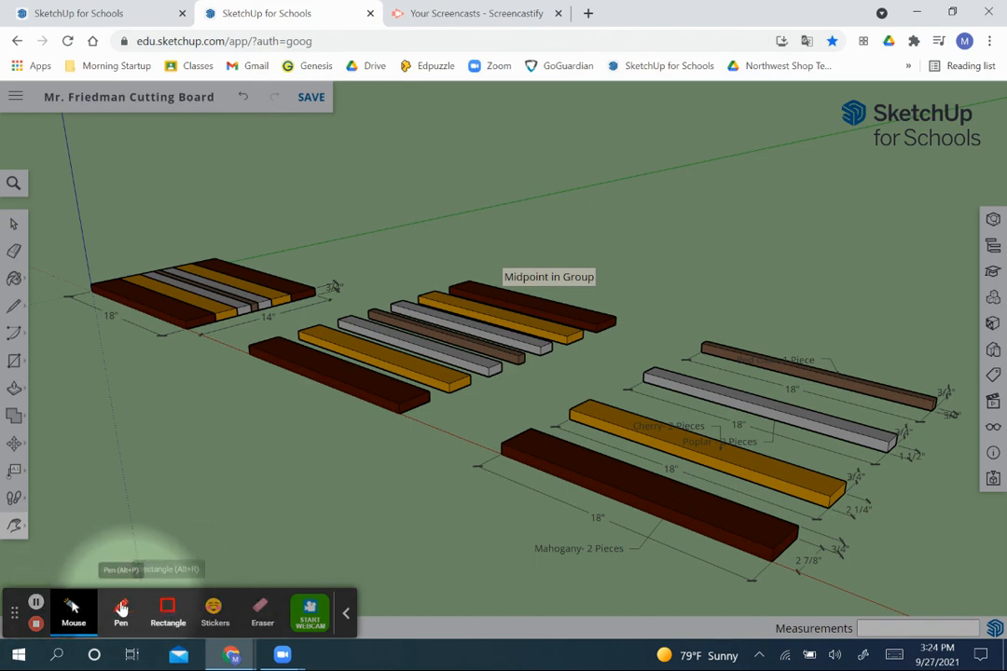
{"action": "left_click", "coordinate": [76, 611]}
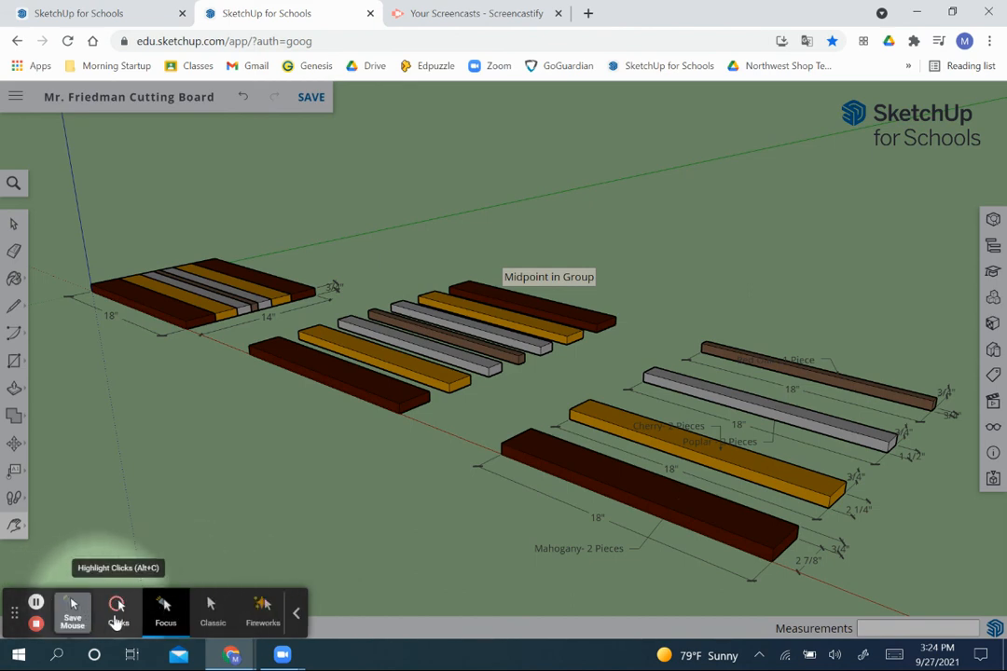
{"action": "left_click", "coordinate": [116, 608]}
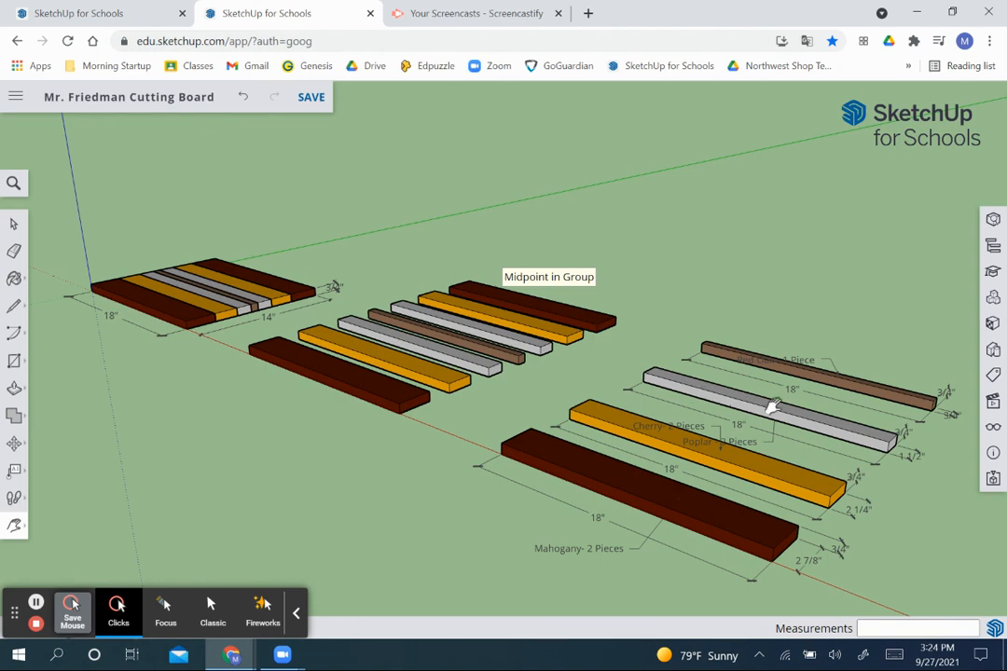
Step: Examine the dimensions and wood labels of the original strips, and the overall dimensions of the assembled cutting board
{"action": "scroll", "coordinate": [881, 434], "scroll_direction": "down", "scroll_amount": 2}
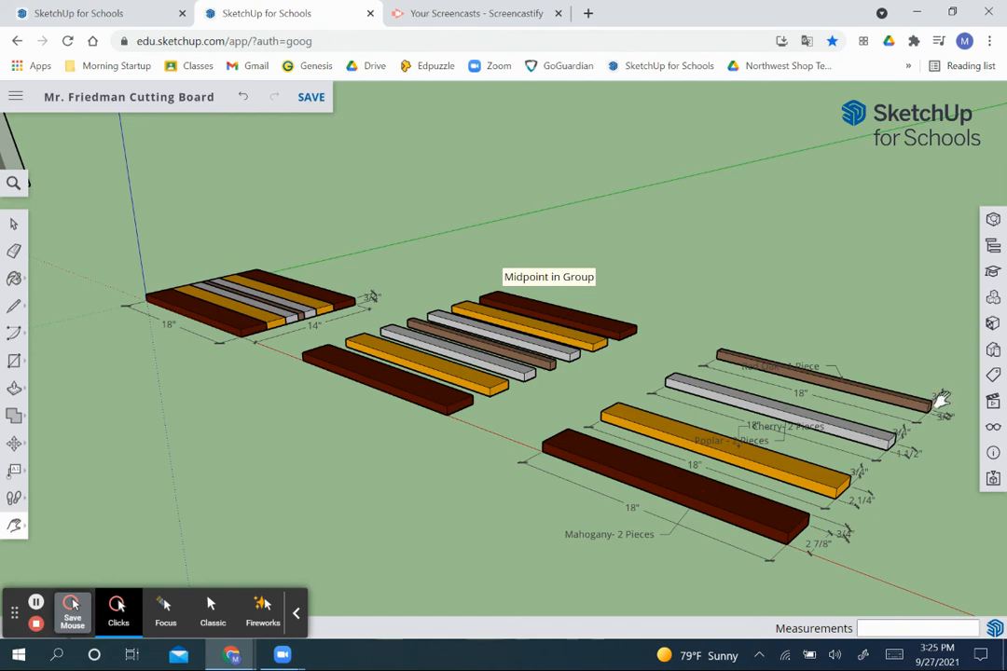
{"action": "scroll", "coordinate": [939, 400], "scroll_direction": "up", "scroll_amount": 2}
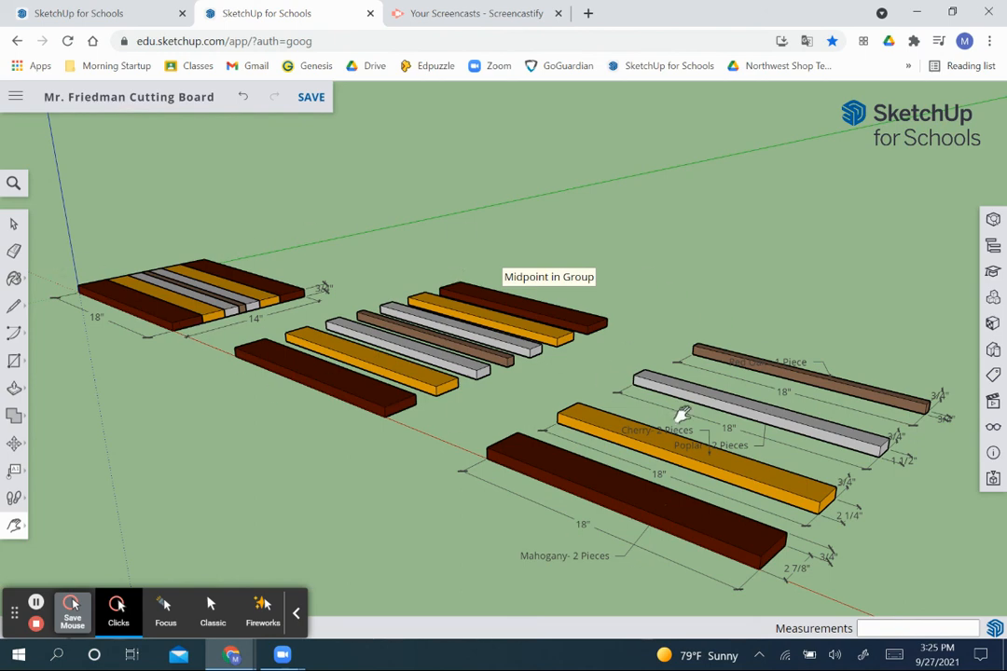
{"action": "mouse_move", "coordinate": [683, 413]}
{"action": "left_mouse_down"}
{"action": "mouse_move", "coordinate": [604, 361]}
{"action": "mouse_move", "coordinate": [474, 337]}
{"action": "mouse_move", "coordinate": [446, 354]}
{"action": "mouse_move", "coordinate": [420, 335]}
{"action": "mouse_move", "coordinate": [424, 343]}
{"action": "left_mouse_up"}
{"action": "scroll", "coordinate": [387, 373], "scroll_direction": "up", "scroll_amount": 3}
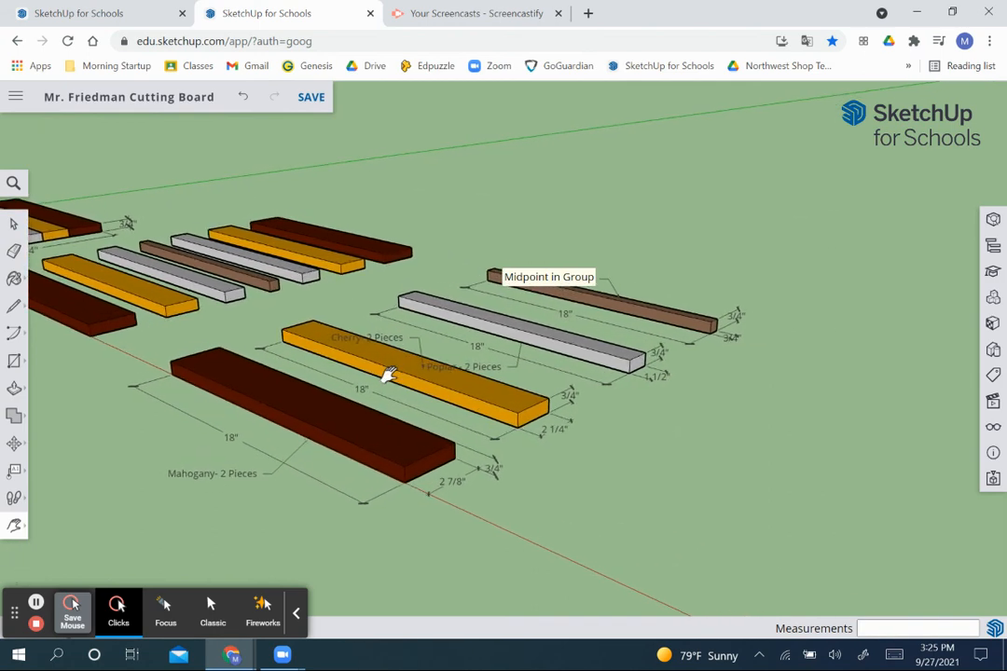
{"action": "scroll", "coordinate": [388, 372], "scroll_direction": "up", "scroll_amount": 2}
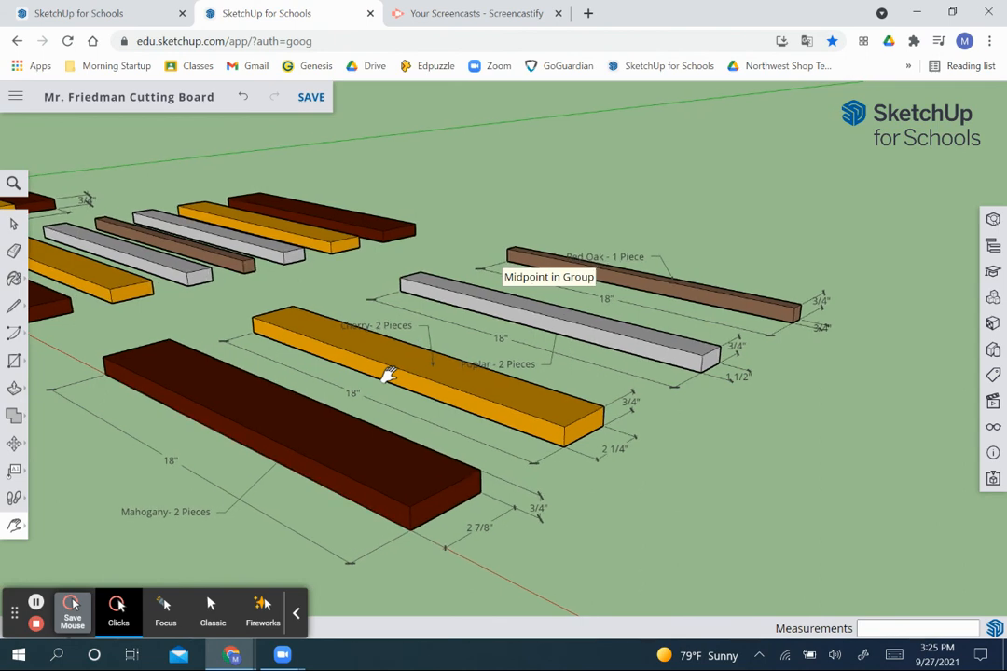
{"action": "scroll", "coordinate": [387, 372], "scroll_direction": "up", "scroll_amount": 1}
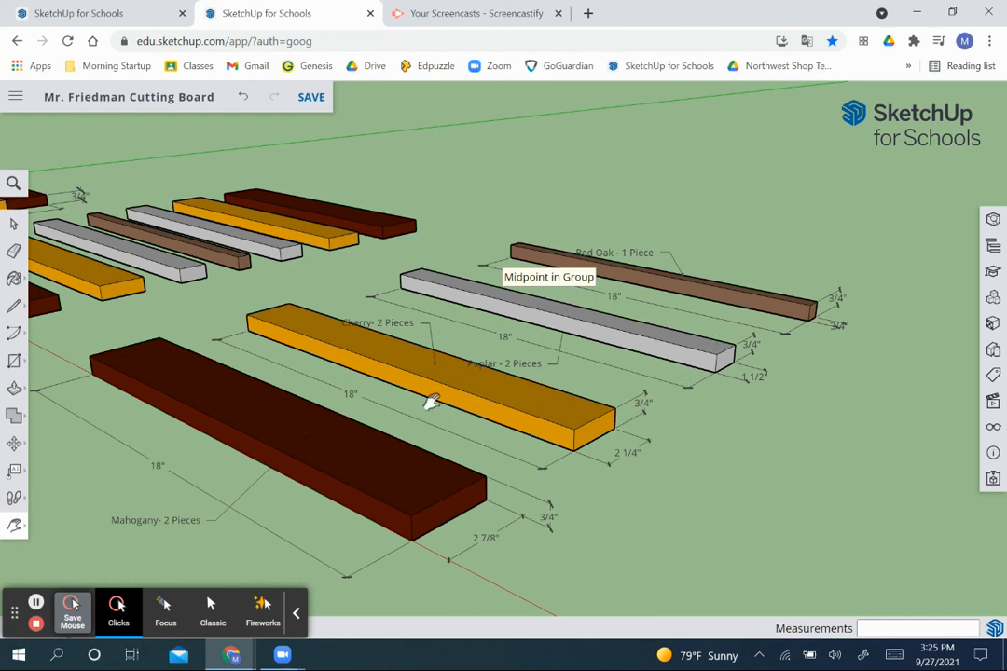
{"action": "scroll", "coordinate": [233, 333], "scroll_direction": "down", "scroll_amount": 10}
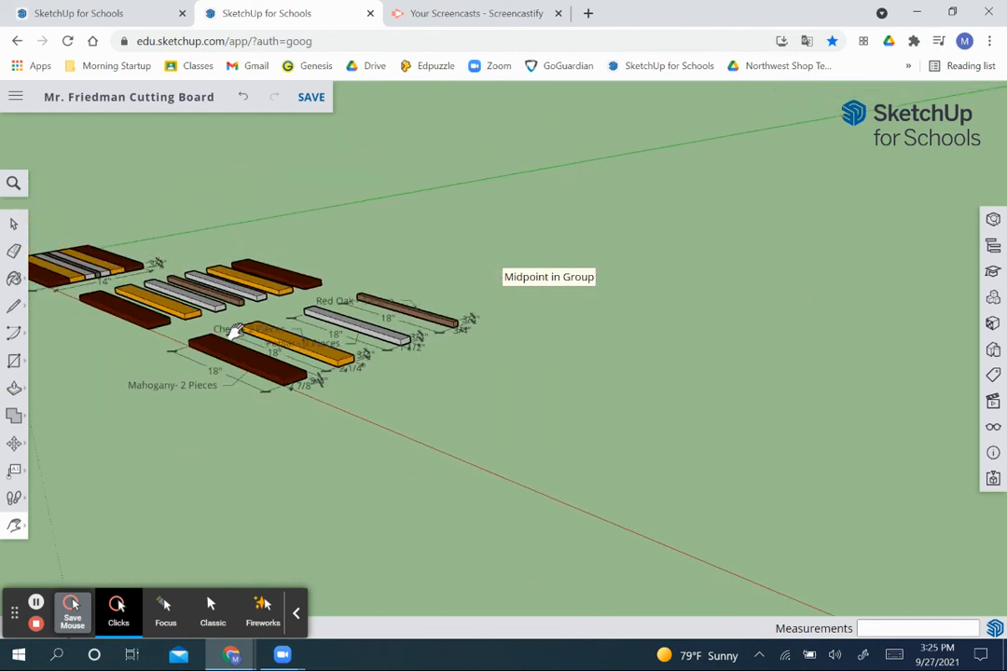
{"action": "scroll", "coordinate": [90, 264], "scroll_direction": "up", "scroll_amount": 6}
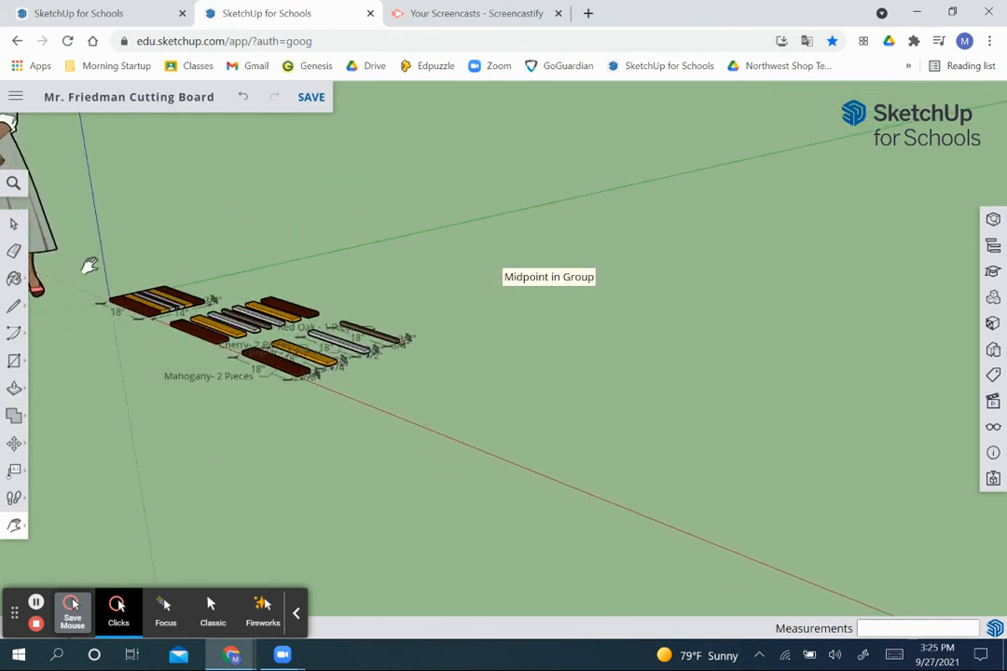
{"action": "scroll", "coordinate": [89, 265], "scroll_direction": "up", "scroll_amount": 3}
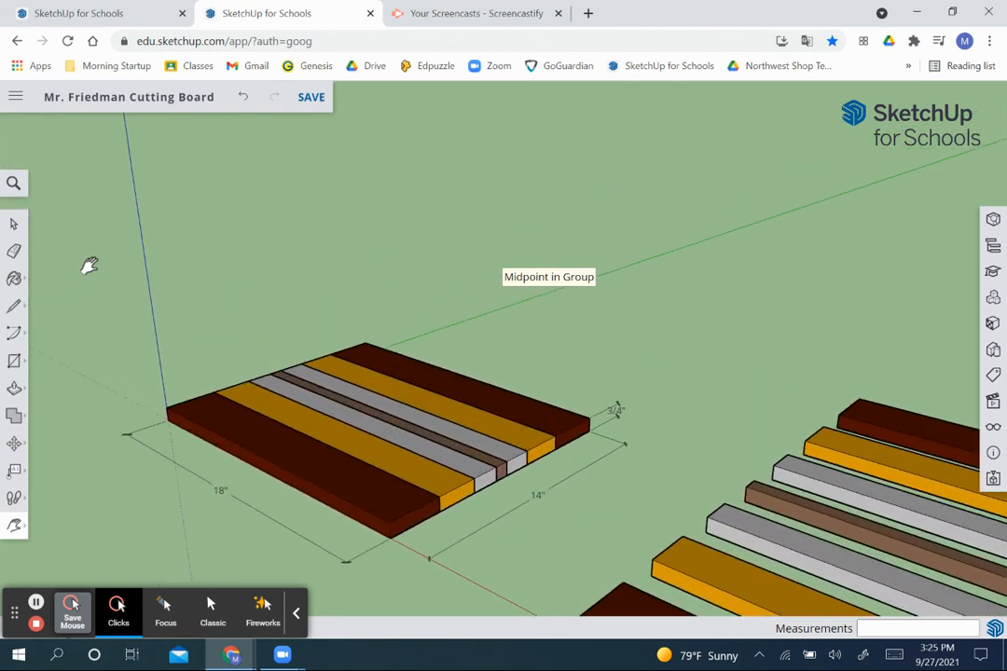
{"action": "mouse_move", "coordinate": [267, 498]}
{"action": "left_mouse_down"}
{"action": "mouse_move", "coordinate": [349, 421]}
{"action": "mouse_move", "coordinate": [345, 411]}
{"action": "left_mouse_up"}
{"action": "scroll", "coordinate": [345, 411], "scroll_direction": "up", "scroll_amount": 3}
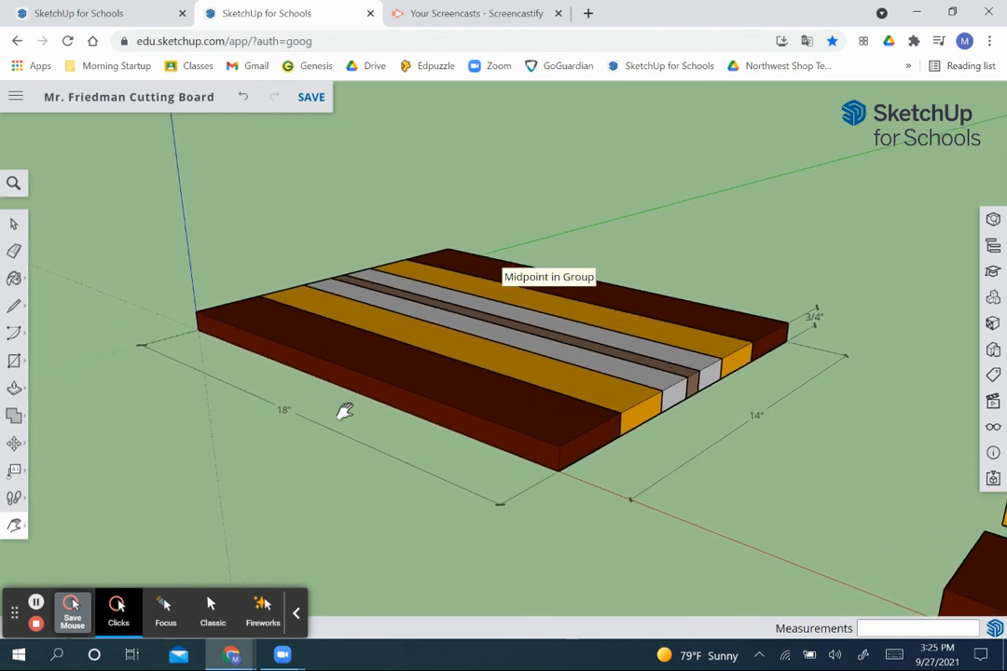
{"action": "scroll", "coordinate": [456, 351], "scroll_direction": "up", "scroll_amount": 1}
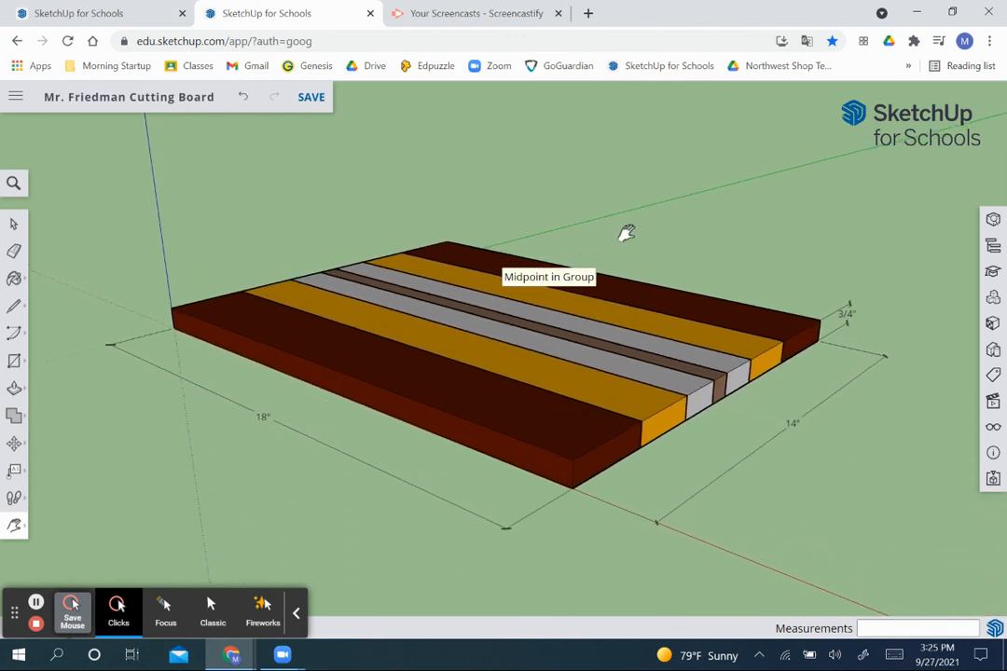